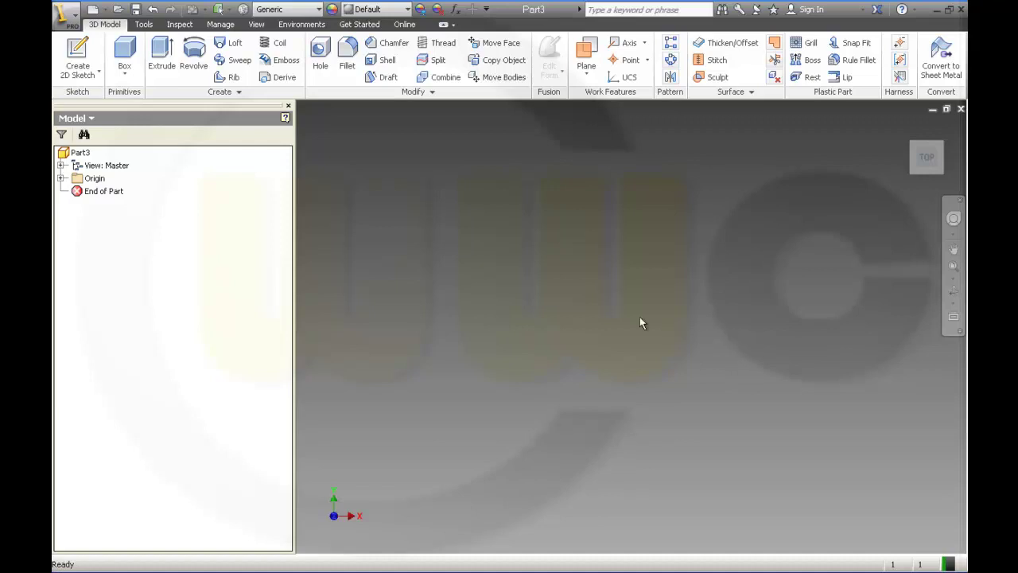
Make all origin planes, axes and the center point visible in the part
{"action": "left_click", "coordinate": [62, 179]}
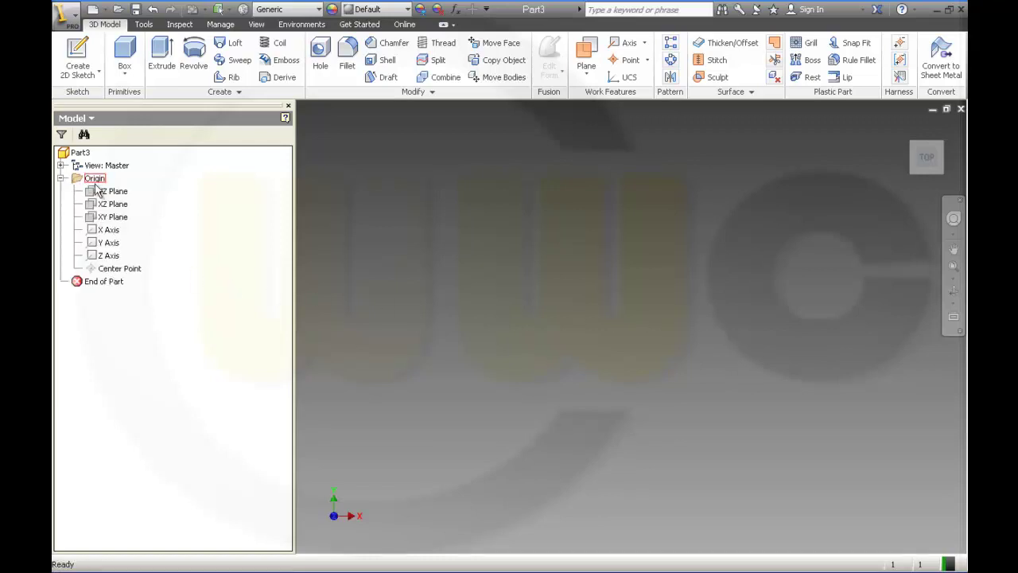
{"action": "left_click", "coordinate": [111, 191]}
{"action": "left_click", "coordinate": [119, 269], "text": "shift"}
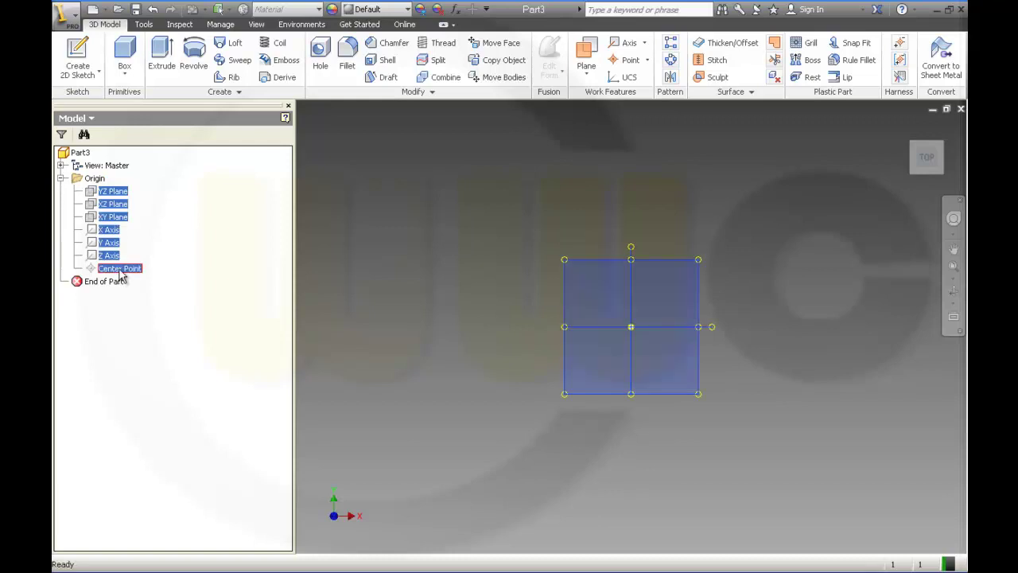
{"action": "key", "text": "alt+v"}
{"action": "left_click", "coordinate": [147, 339]}
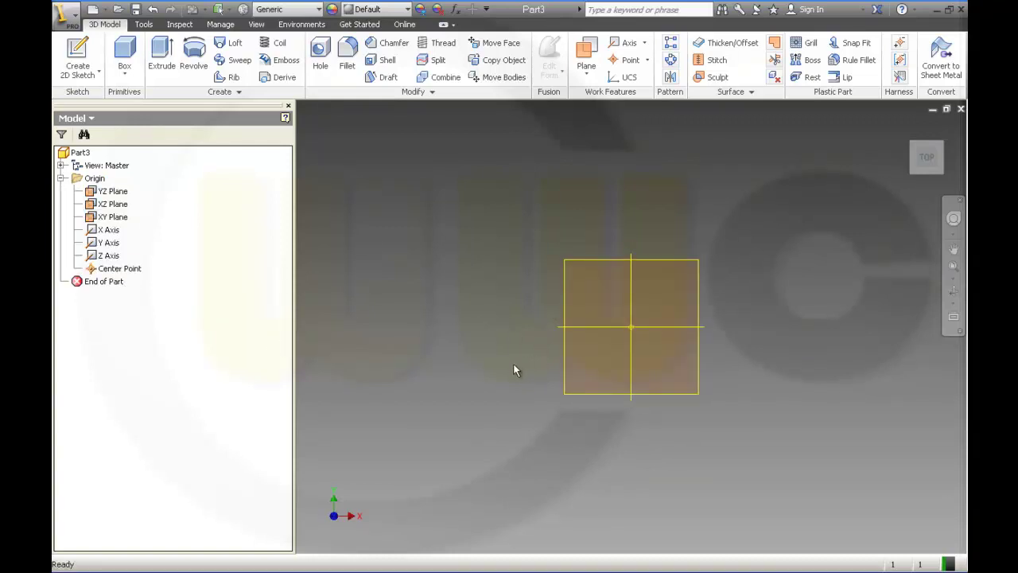
Create a work plane offset from the XY plane on its rear side
{"action": "middle_click_drag", "start_coordinate": [513, 365], "coordinate": [496, 343], "text": "shift"}
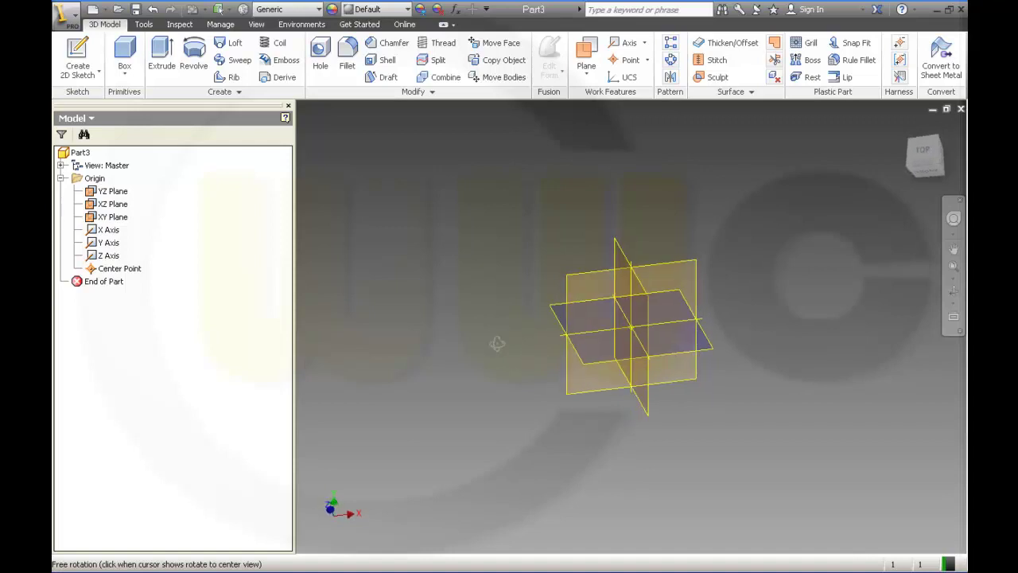
{"action": "left_click", "coordinate": [585, 78]}
{"action": "left_click", "coordinate": [612, 130]}
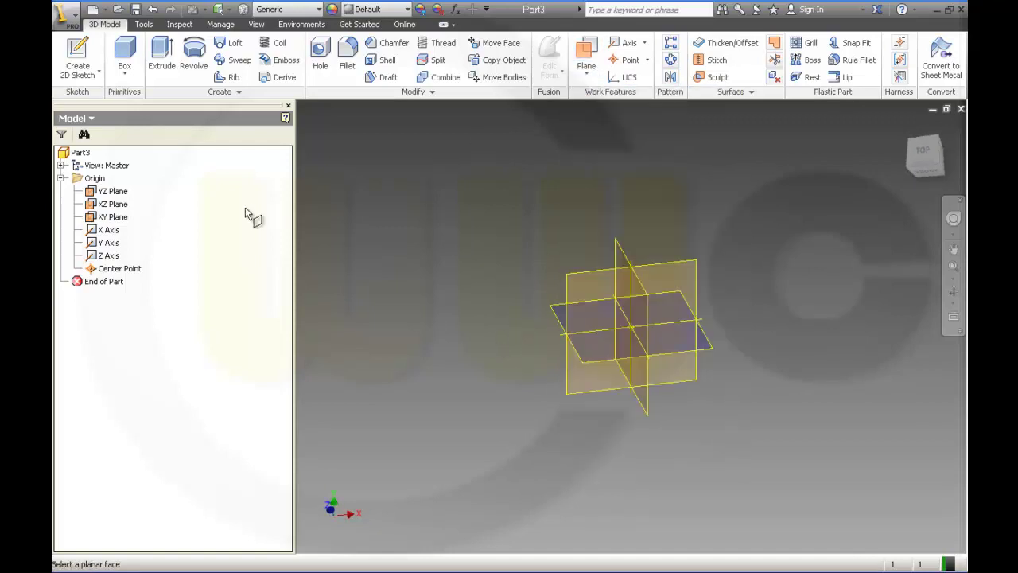
{"action": "left_click", "coordinate": [115, 222]}
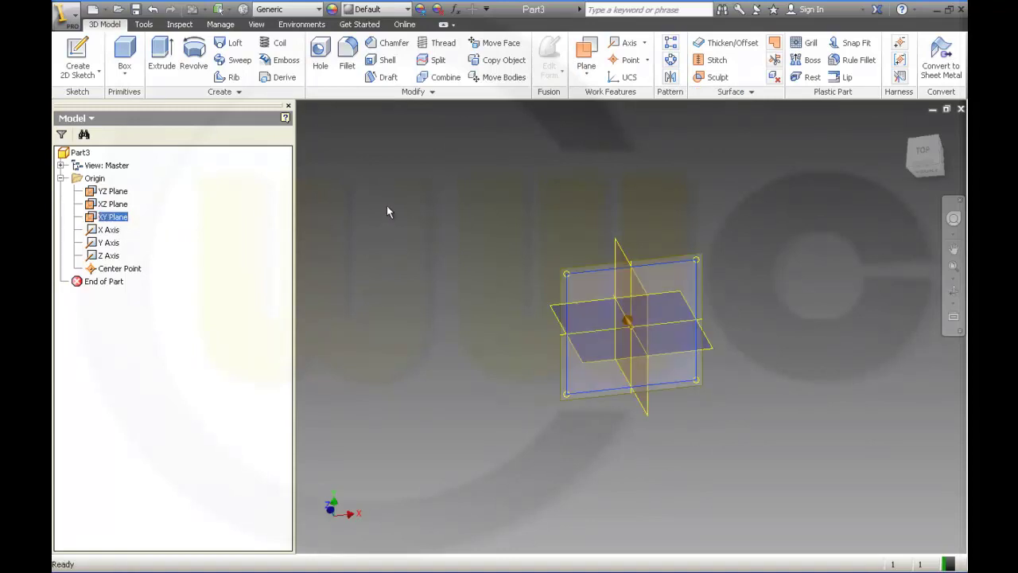
{"action": "key", "text": "Return"}
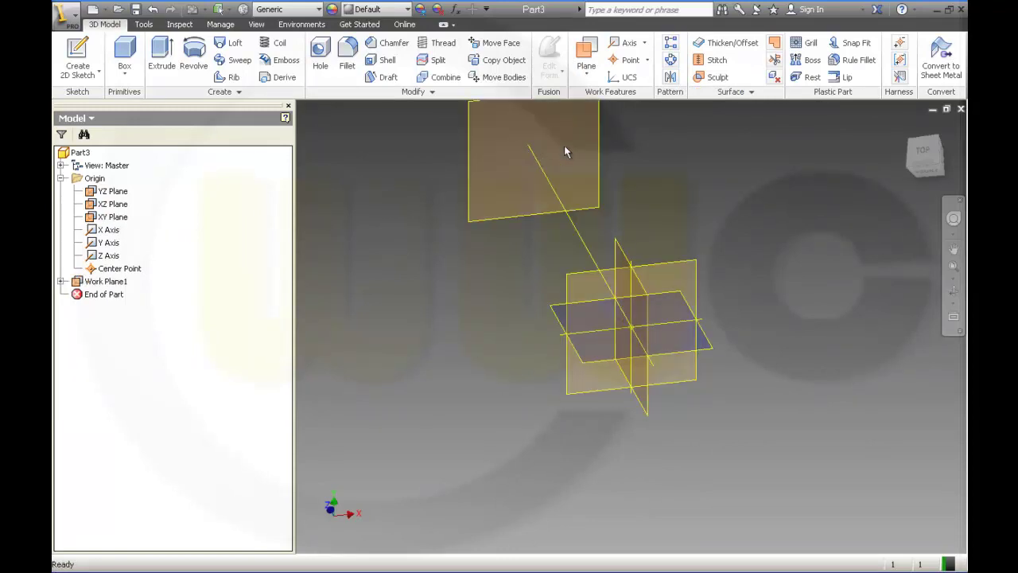
Create a second work plane offset from the XY plane in the opposite direction
{"action": "left_click", "coordinate": [586, 77]}
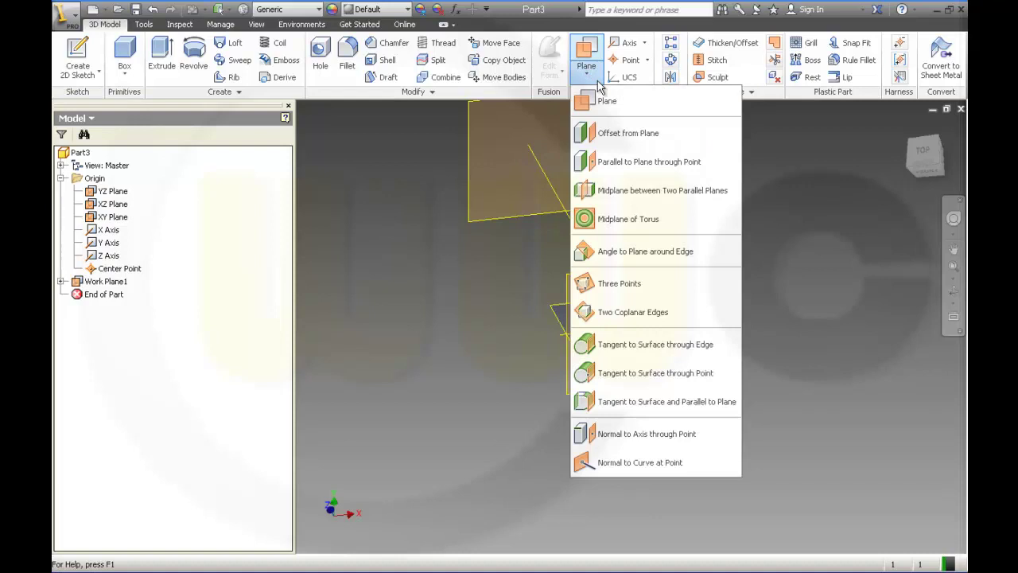
{"action": "left_click", "coordinate": [610, 130]}
{"action": "left_click", "coordinate": [700, 365]}
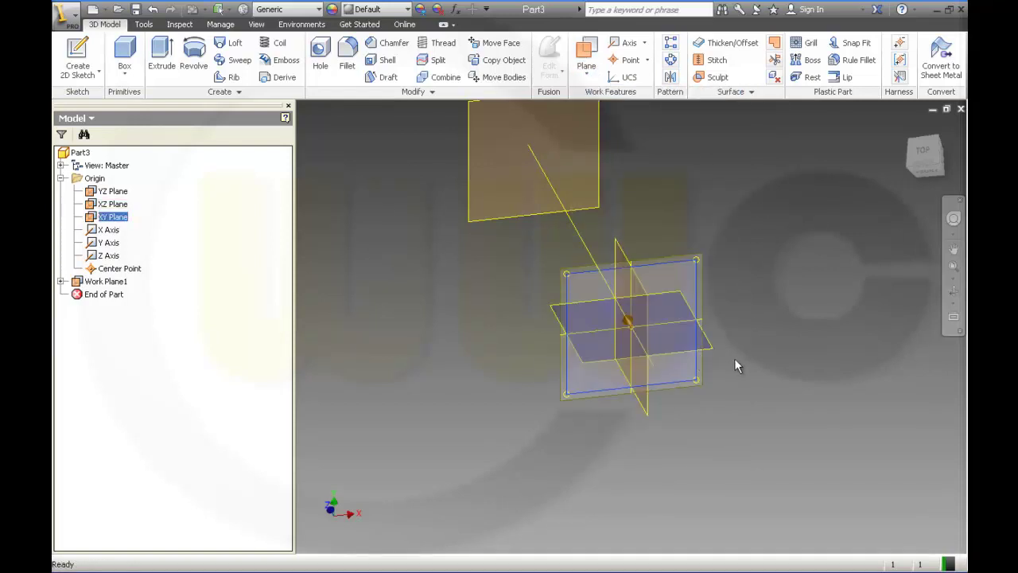
{"action": "key", "text": "Return"}
{"action": "scroll", "coordinate": [651, 191], "scroll_direction": "down", "scroll_amount": 3}
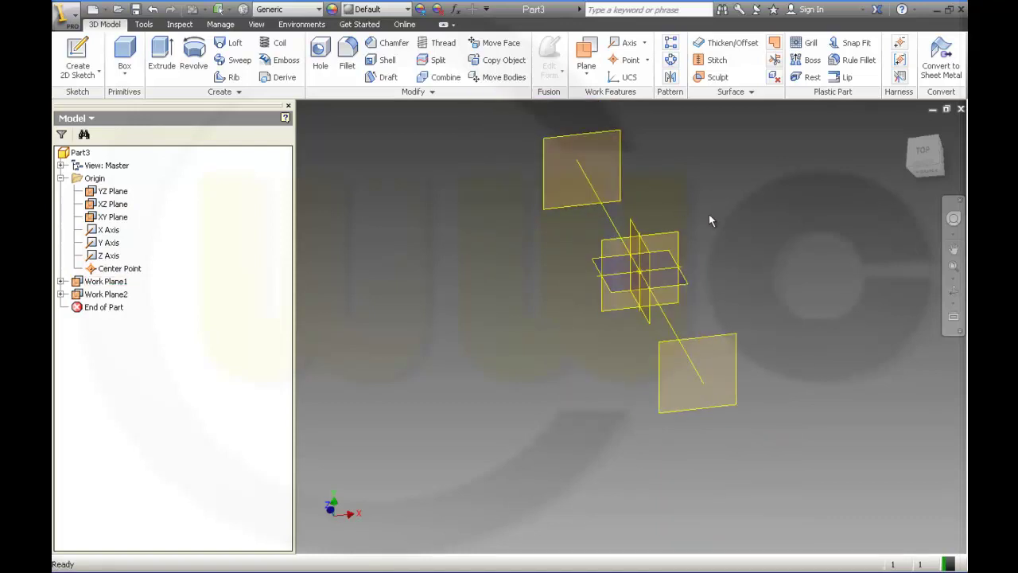
Start a sketch on the first offset work plane and draw circles of about 19 mm right and 23.5 mm left of the origin
{"action": "left_click", "coordinate": [622, 192]}
{"action": "key", "text": "s"}
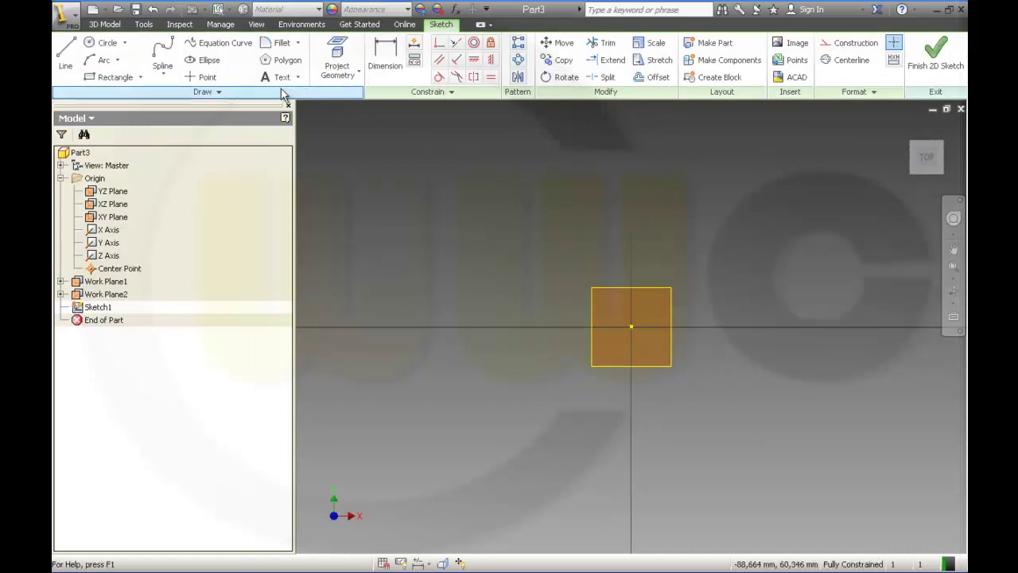
{"action": "left_click", "coordinate": [98, 43]}
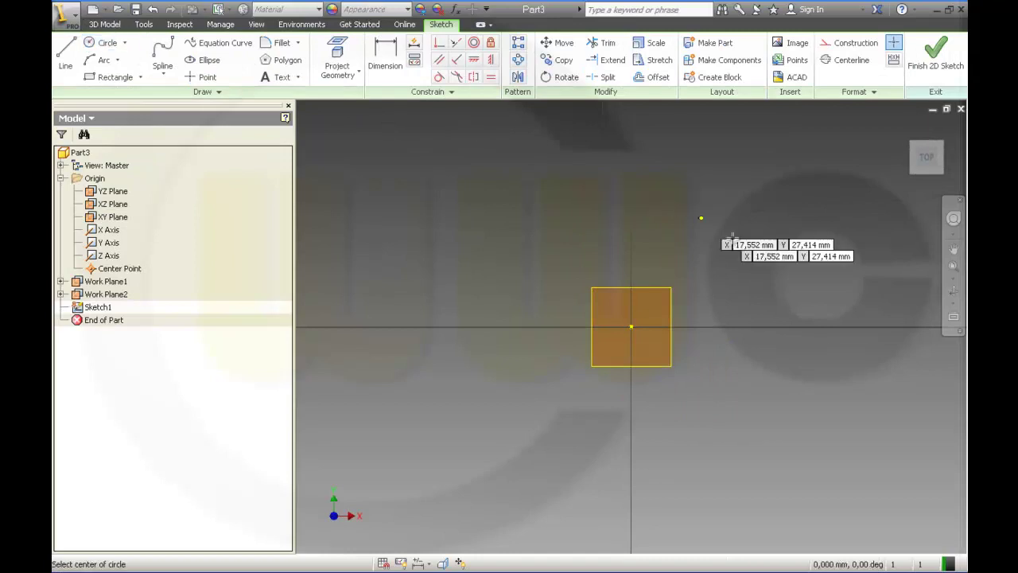
{"action": "left_click", "coordinate": [718, 312]}
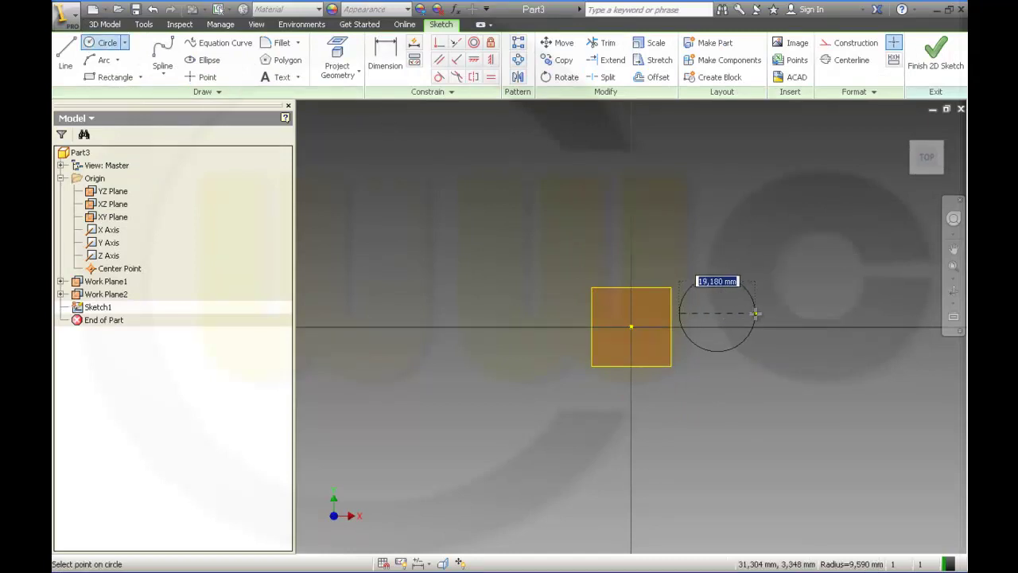
{"action": "left_click", "coordinate": [755, 313]}
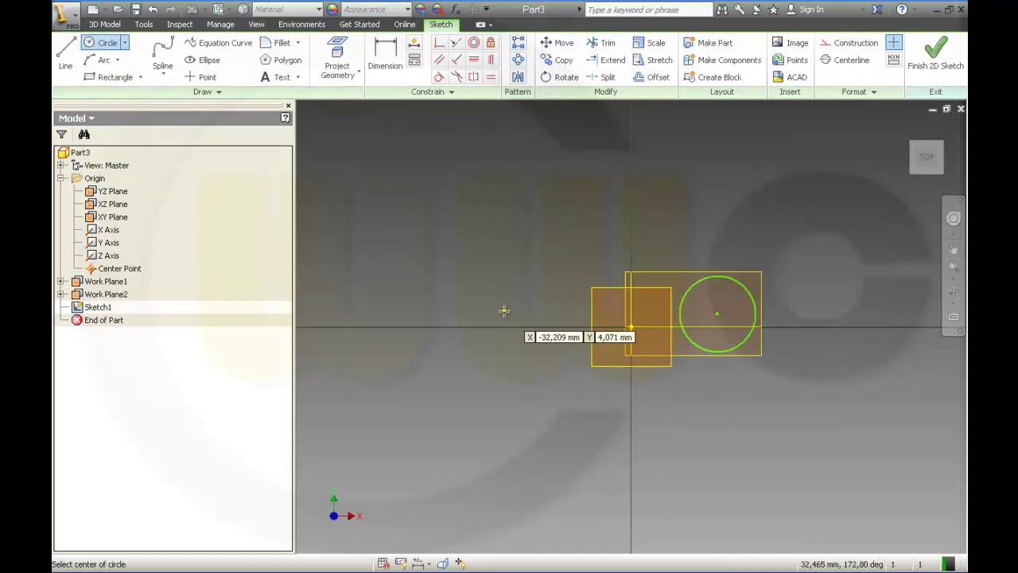
{"action": "left_click", "coordinate": [503, 310]}
{"action": "left_click", "coordinate": [550, 310]}
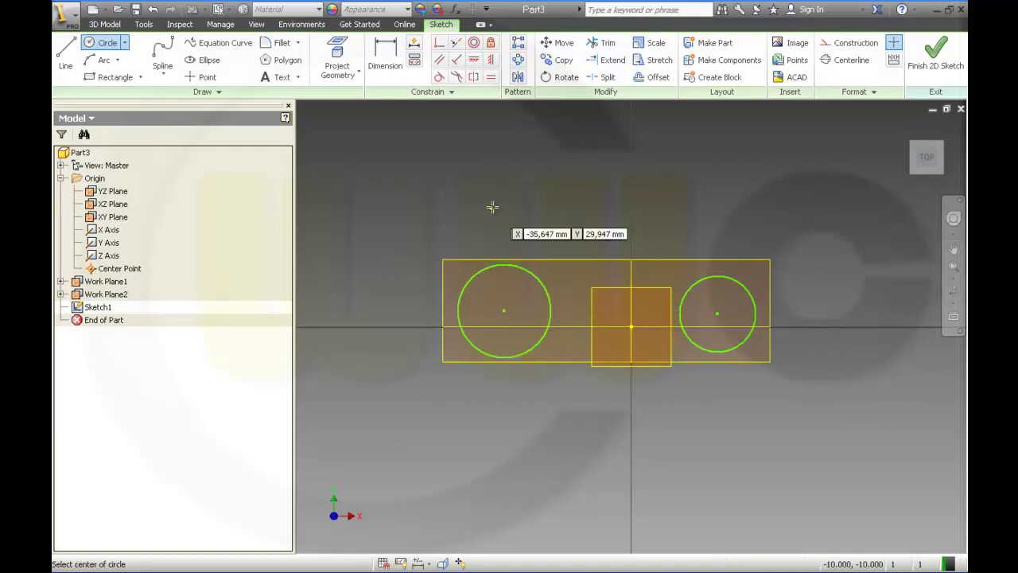
Draw two larger circles in the sketch, one above and one below the origin
{"action": "left_click", "coordinate": [634, 231]}
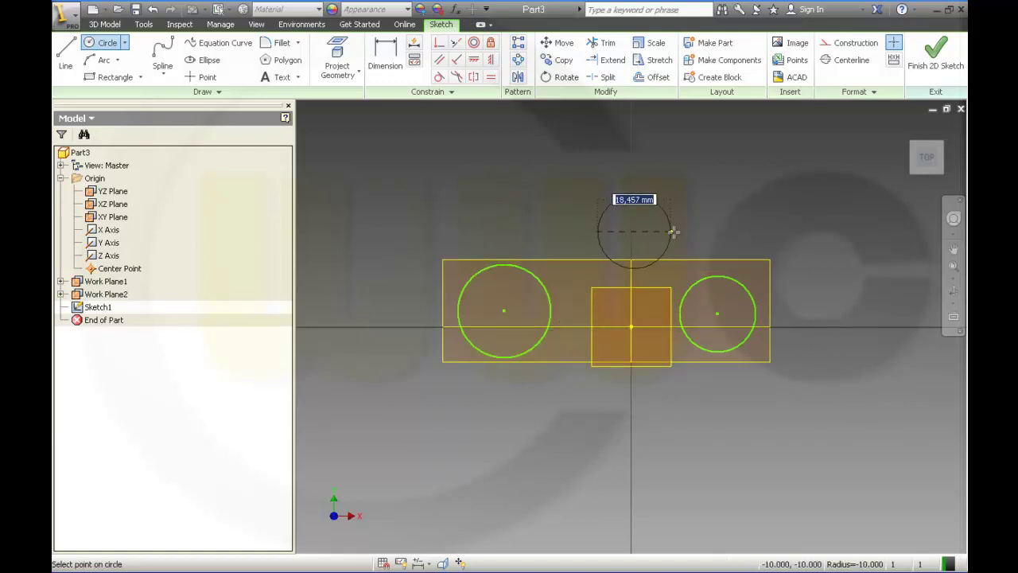
{"action": "left_click", "coordinate": [718, 229]}
{"action": "left_click", "coordinate": [633, 439]}
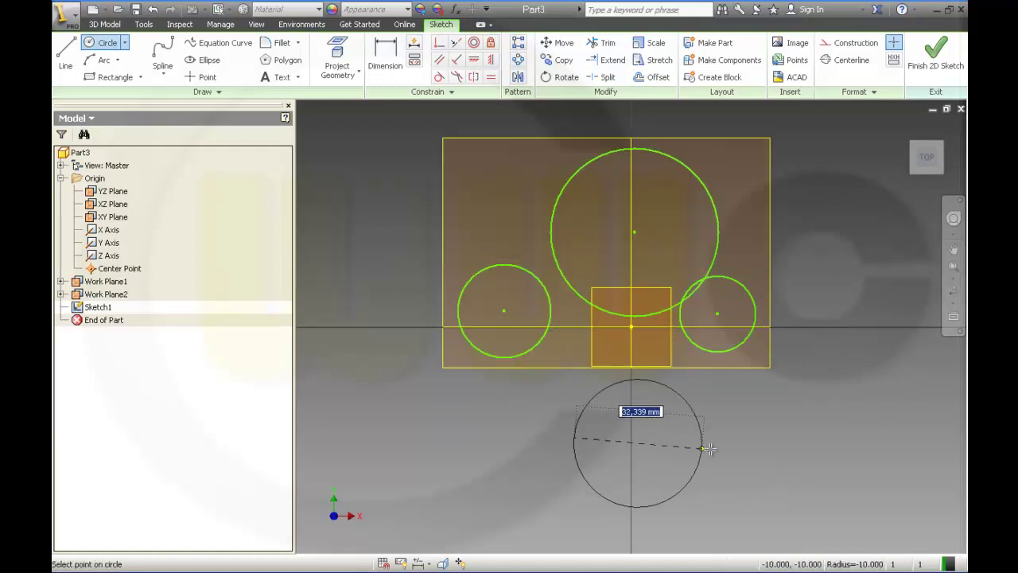
{"action": "left_click", "coordinate": [729, 449]}
Constrain the two large circles to equal size and the two small circles to equal size
{"action": "left_click", "coordinate": [491, 76]}
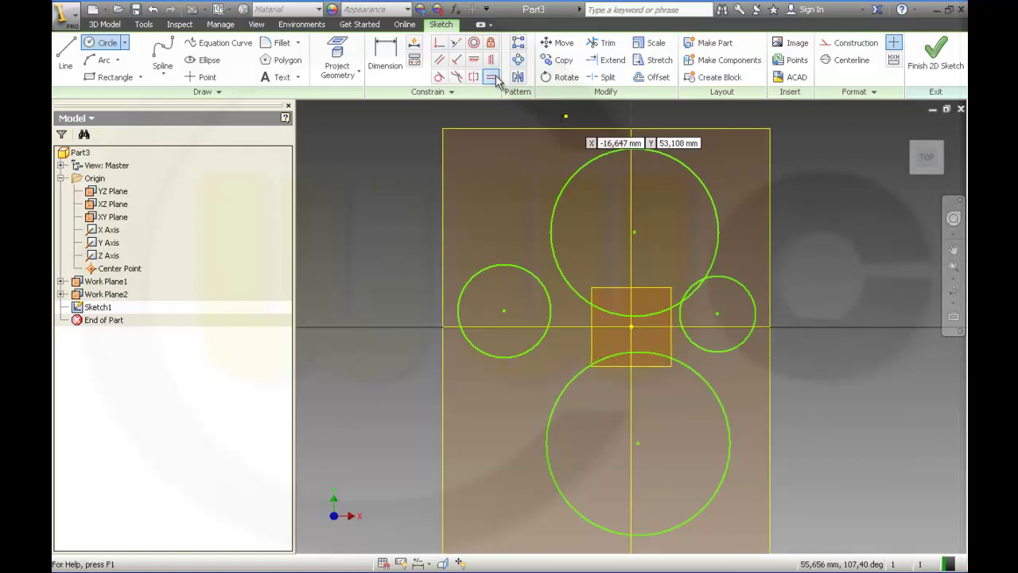
{"action": "left_click", "coordinate": [566, 234]}
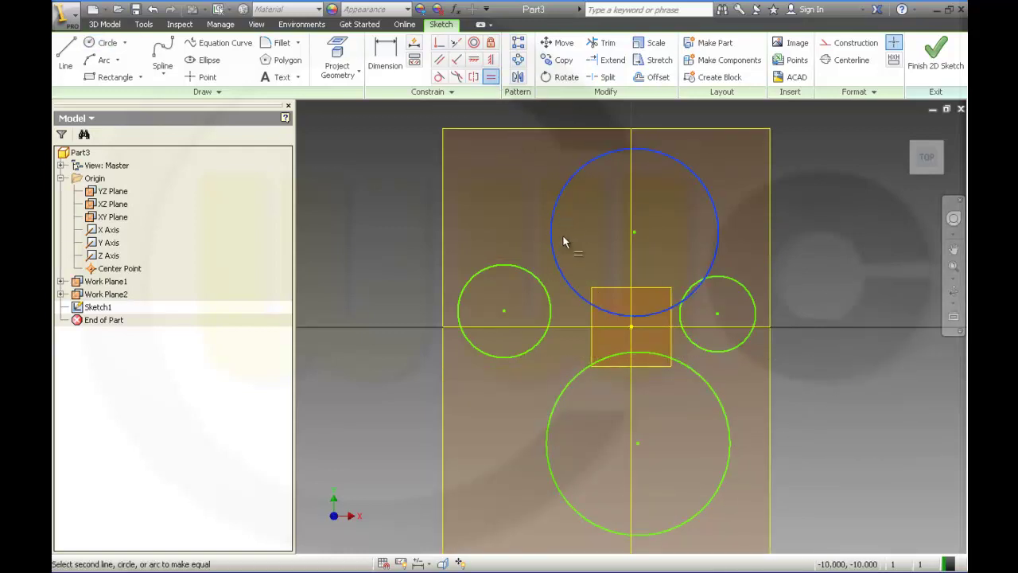
{"action": "left_click", "coordinate": [578, 387]}
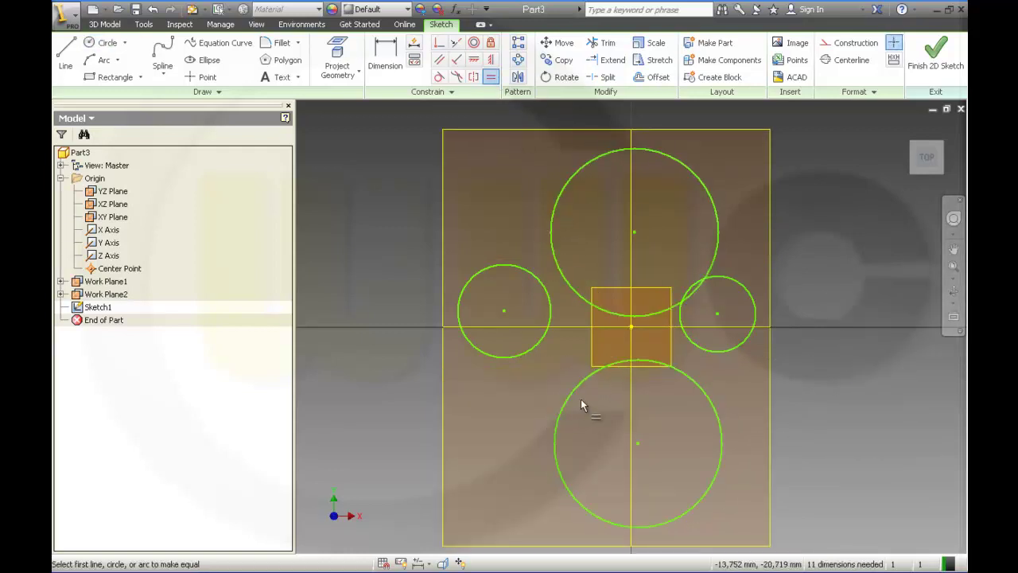
{"action": "left_click", "coordinate": [537, 279]}
{"action": "left_click", "coordinate": [748, 291]}
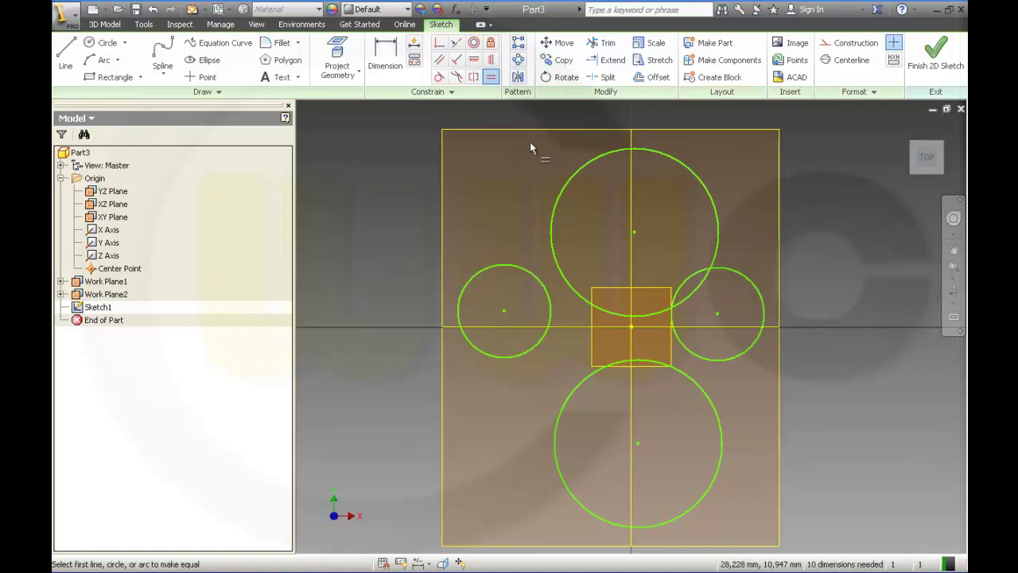
Dimension the left small circle's diameter as 25 mm
{"action": "left_click", "coordinate": [385, 56]}
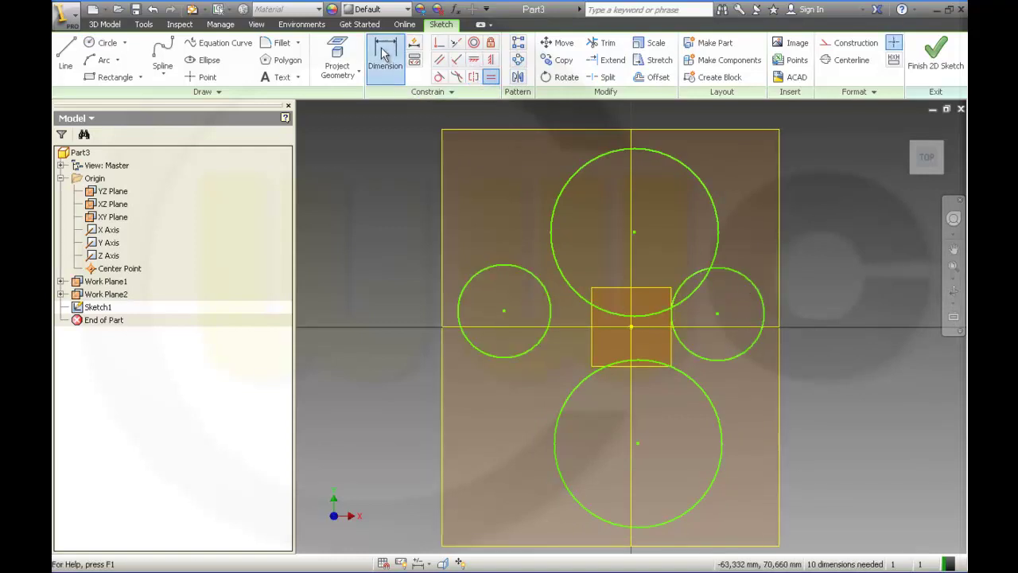
{"action": "left_click", "coordinate": [480, 273]}
{"action": "left_click", "coordinate": [452, 234]}
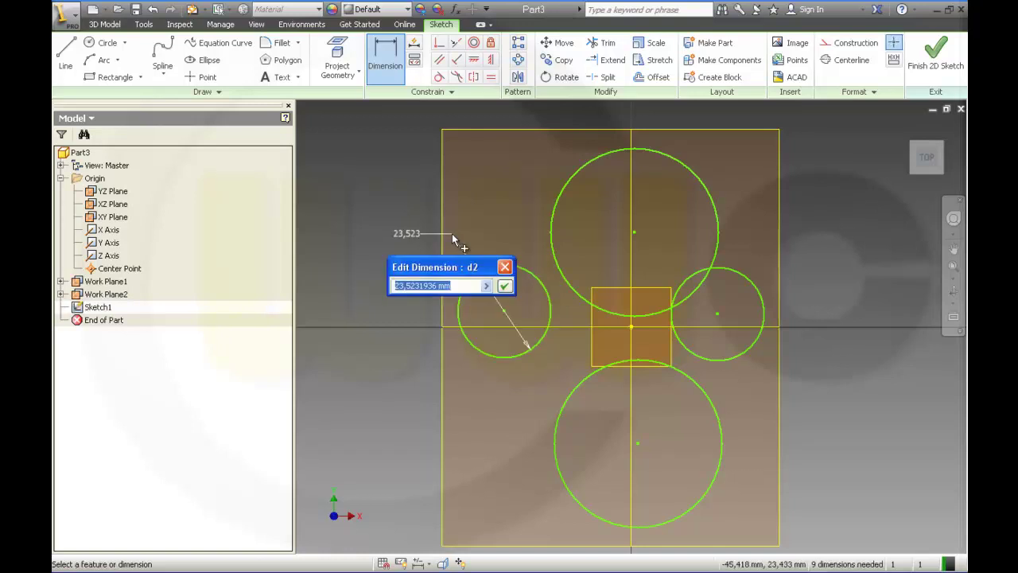
{"action": "type", "text": "2"}
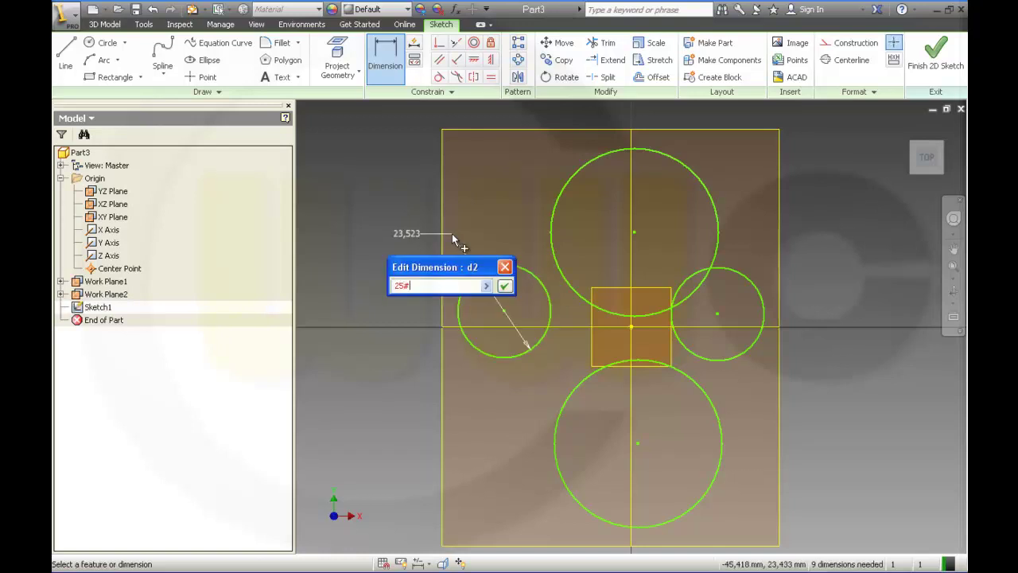
{"action": "type", "text": "5"}
{"action": "key", "text": "Return"}
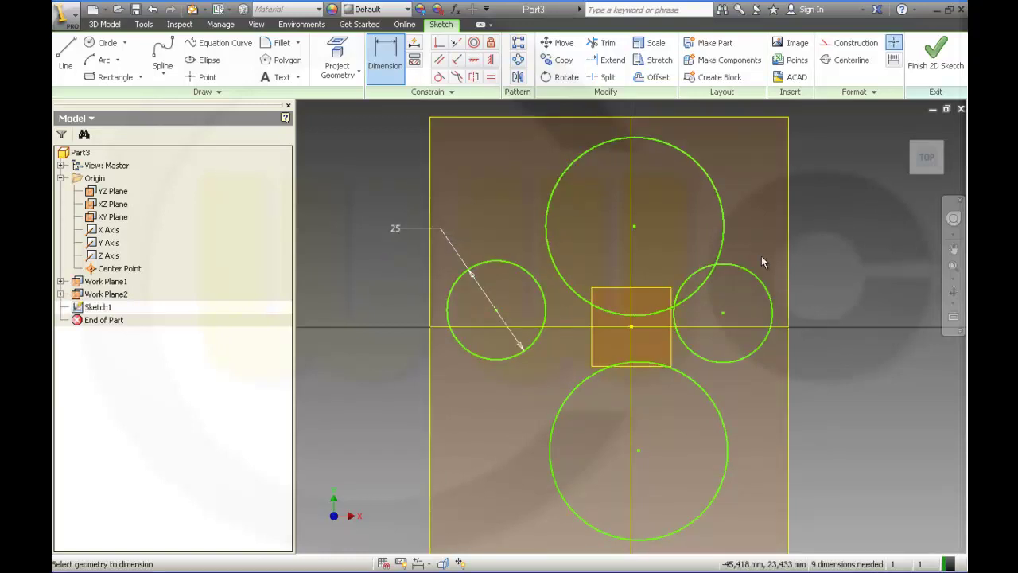
Dimension the upper large circle's diameter as 60 mm
{"action": "left_click", "coordinate": [724, 201]}
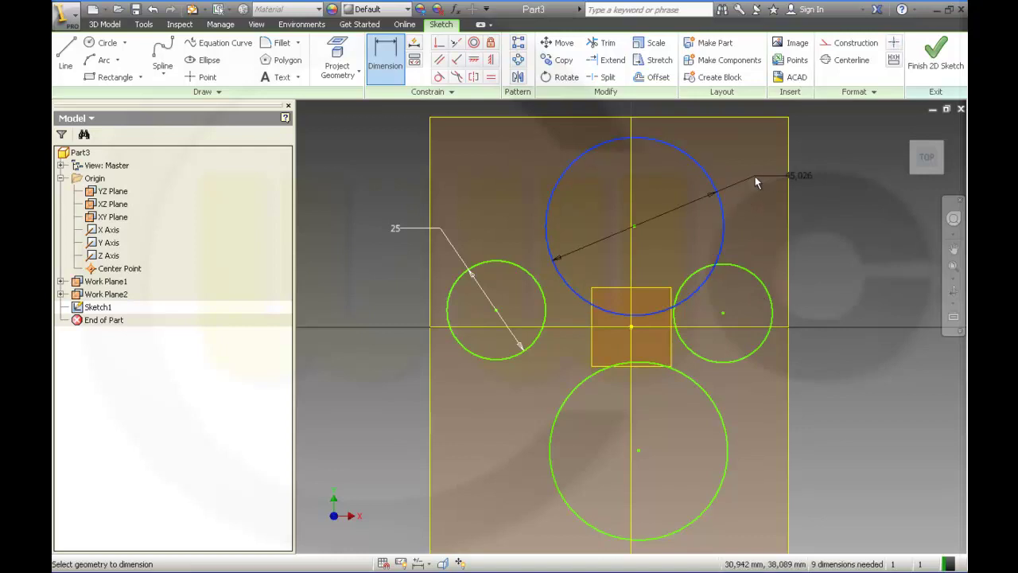
{"action": "left_click", "coordinate": [755, 176]}
{"action": "type", "text": "60"}
{"action": "key", "text": "Return"}
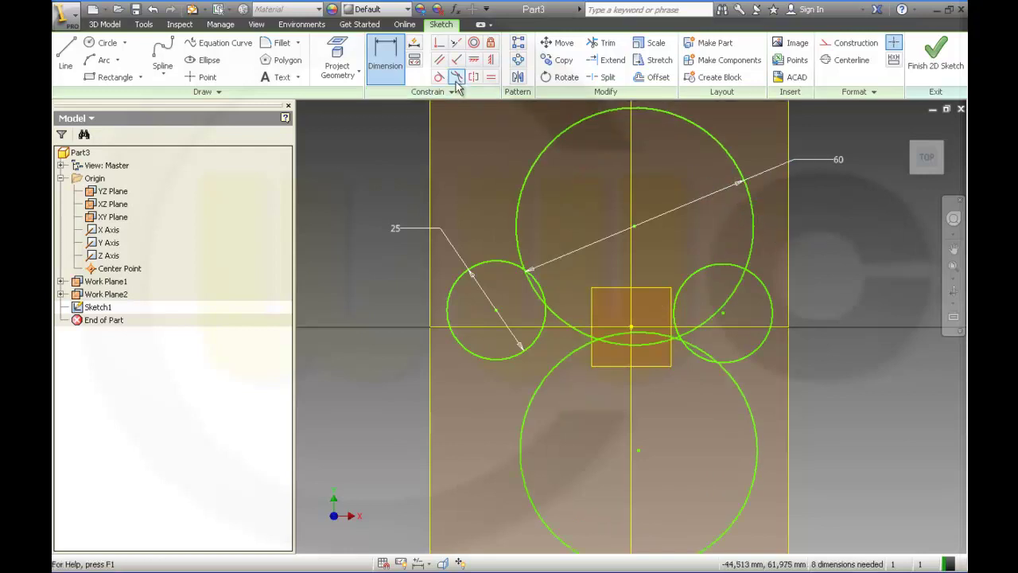
Constrain the two small circles' centers horizontally to each other and to the origin
{"action": "left_click", "coordinate": [474, 60]}
{"action": "left_click", "coordinate": [497, 311]}
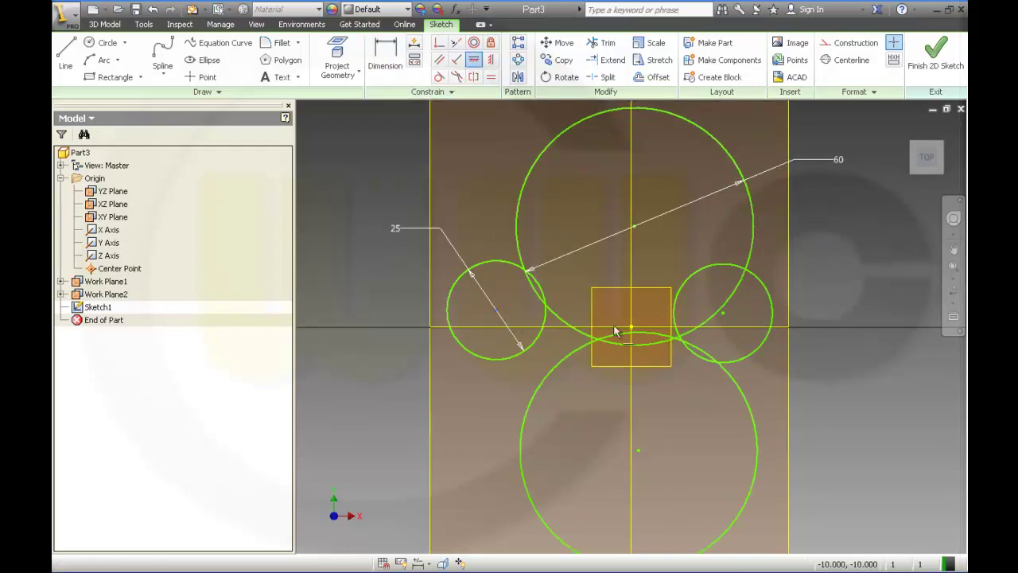
{"action": "left_click", "coordinate": [722, 313]}
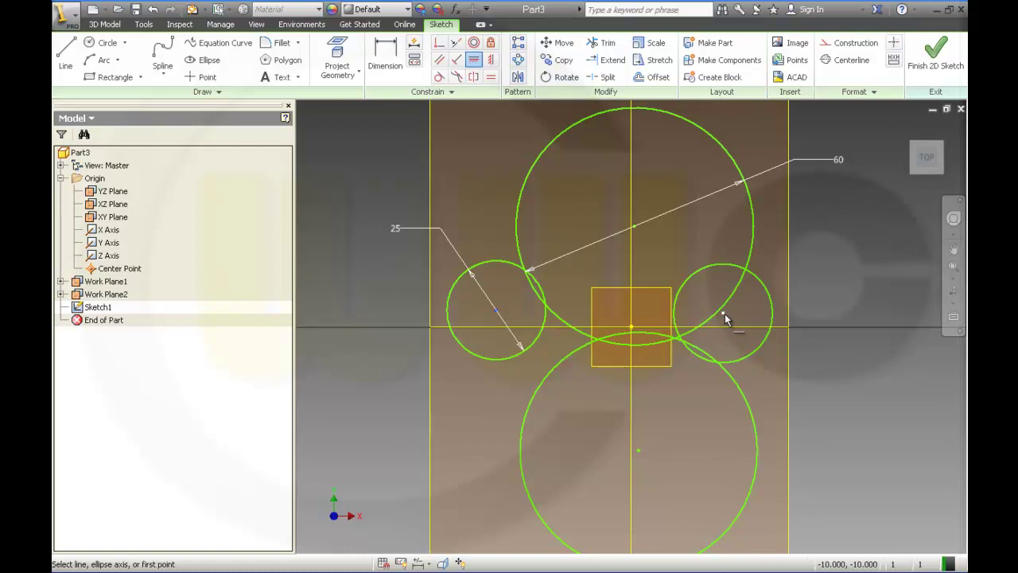
{"action": "left_click", "coordinate": [496, 312]}
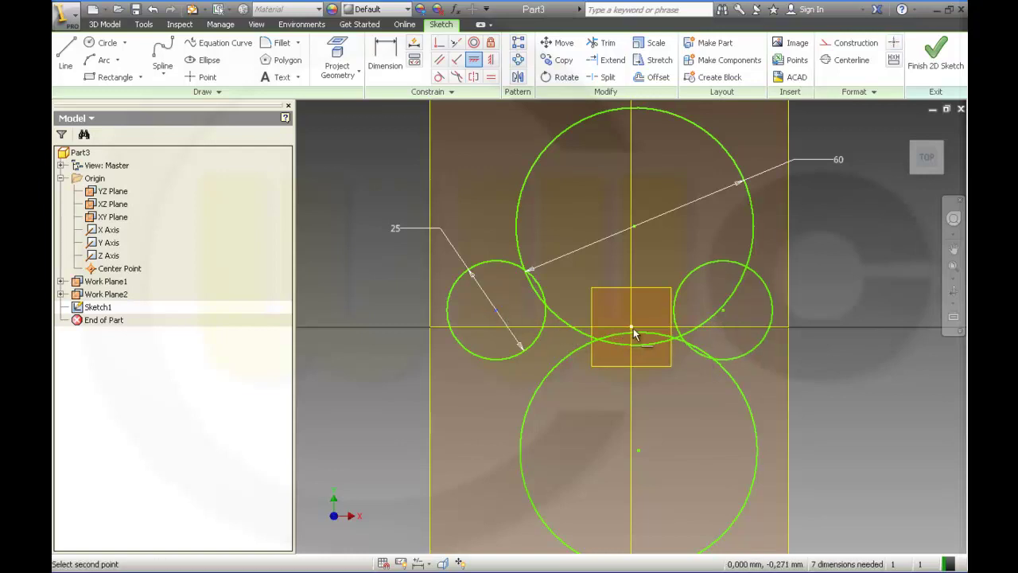
{"action": "left_click", "coordinate": [632, 326]}
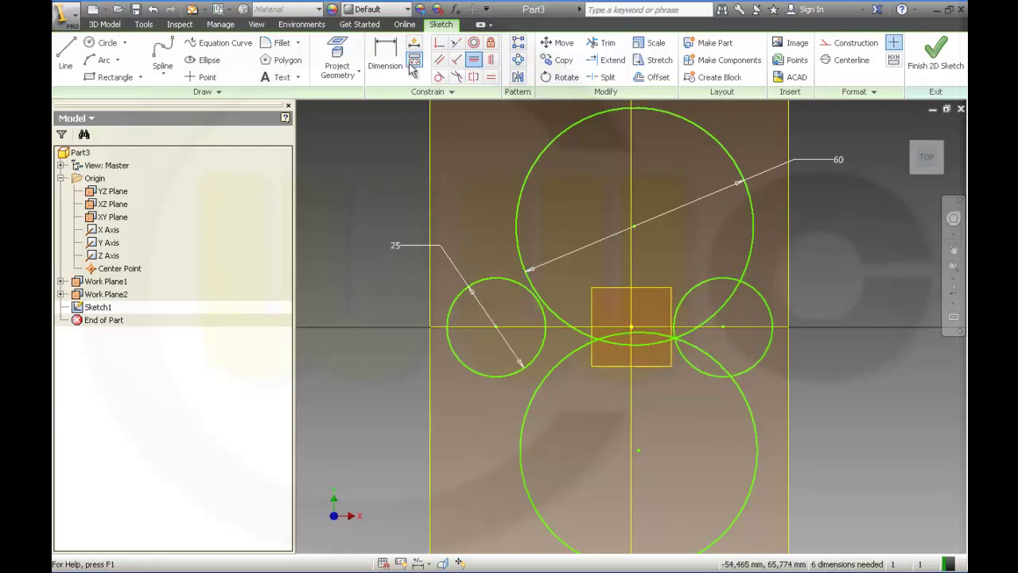
Dimension the horizontal distance between the centers of the two small circles as 12.5 mm
{"action": "left_click", "coordinate": [385, 60]}
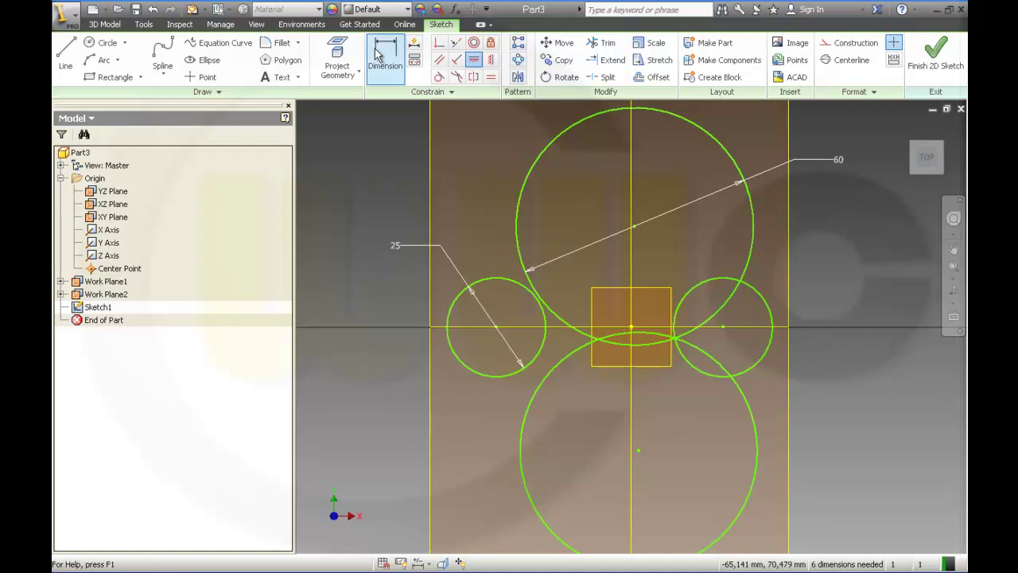
{"action": "left_click", "coordinate": [495, 327]}
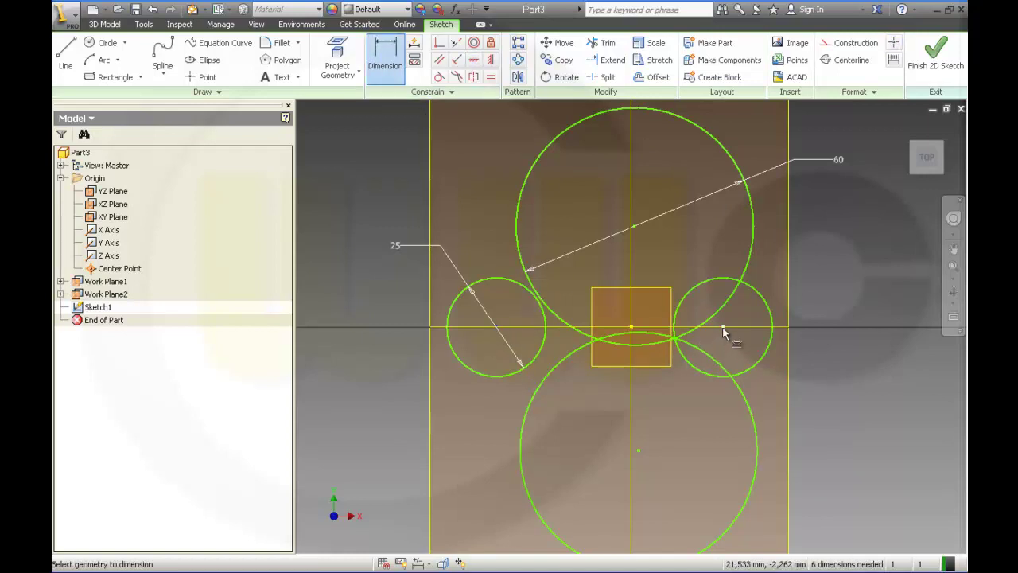
{"action": "left_click", "coordinate": [722, 327]}
{"action": "left_click", "coordinate": [667, 437]}
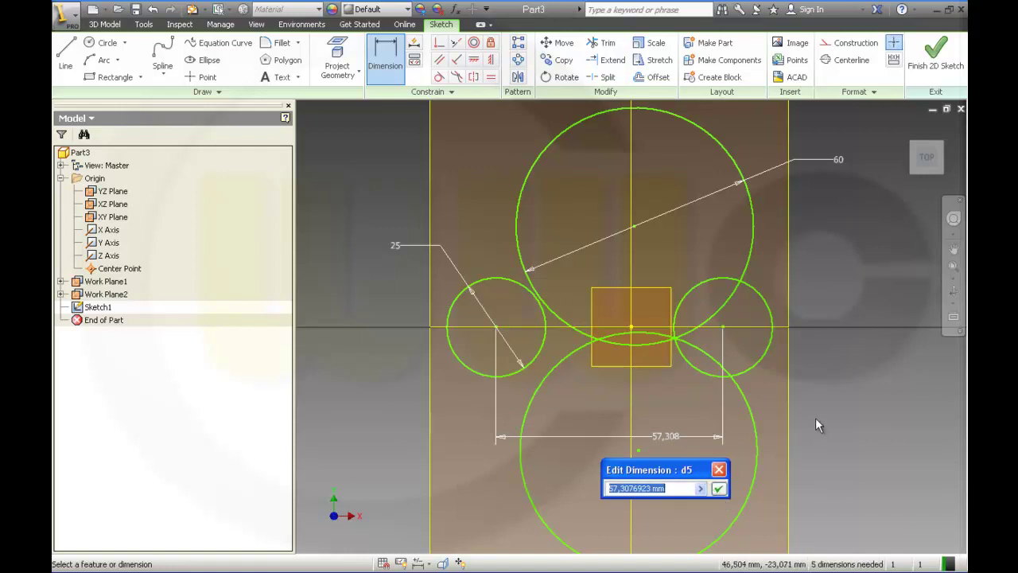
{"action": "type", "text": "12."}
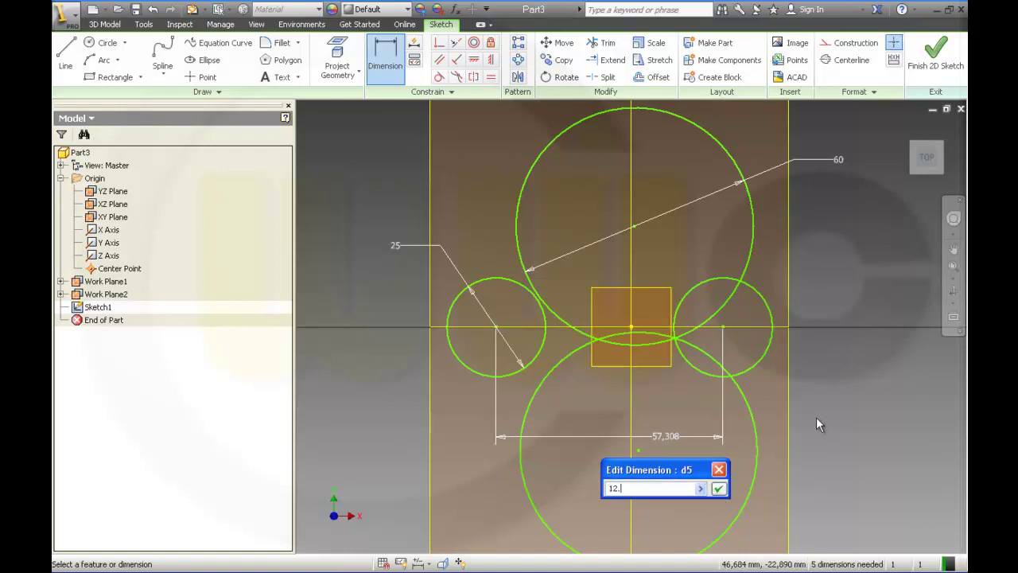
{"action": "type", "text": "5"}
{"action": "key", "text": "Return"}
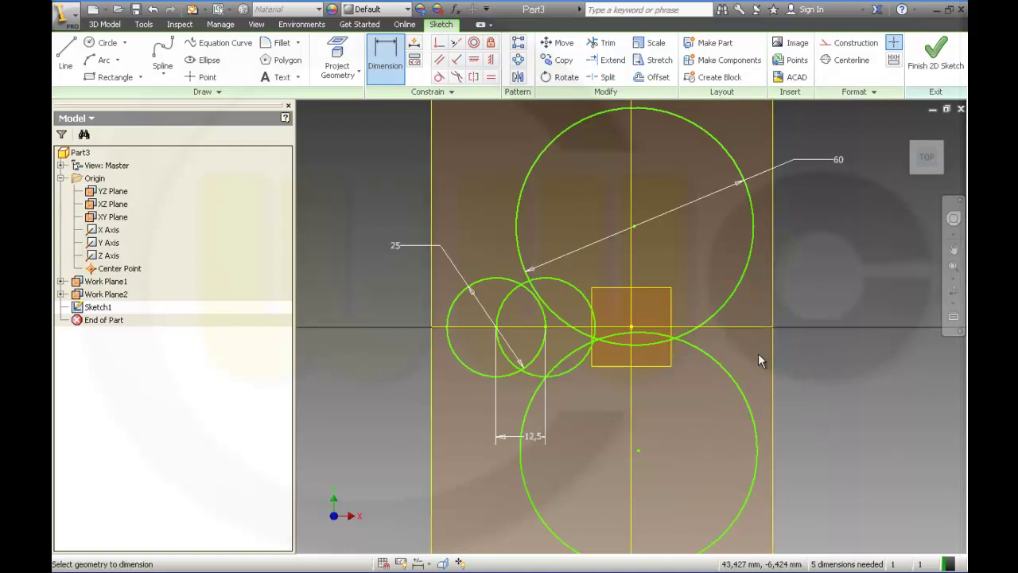
{"action": "key", "text": "Escape"}
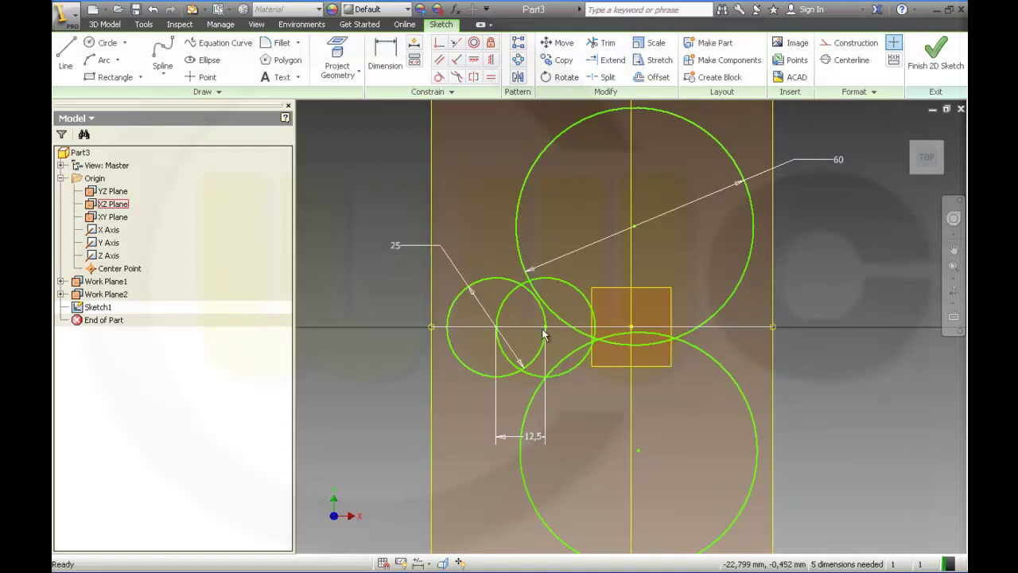
Move the pair of small circles so their centers lie on either side of the origin
{"action": "left_click_drag", "start_coordinate": [546, 326], "coordinate": [653, 326]}
{"action": "scroll", "coordinate": [816, 385], "scroll_direction": "up", "scroll_amount": 2}
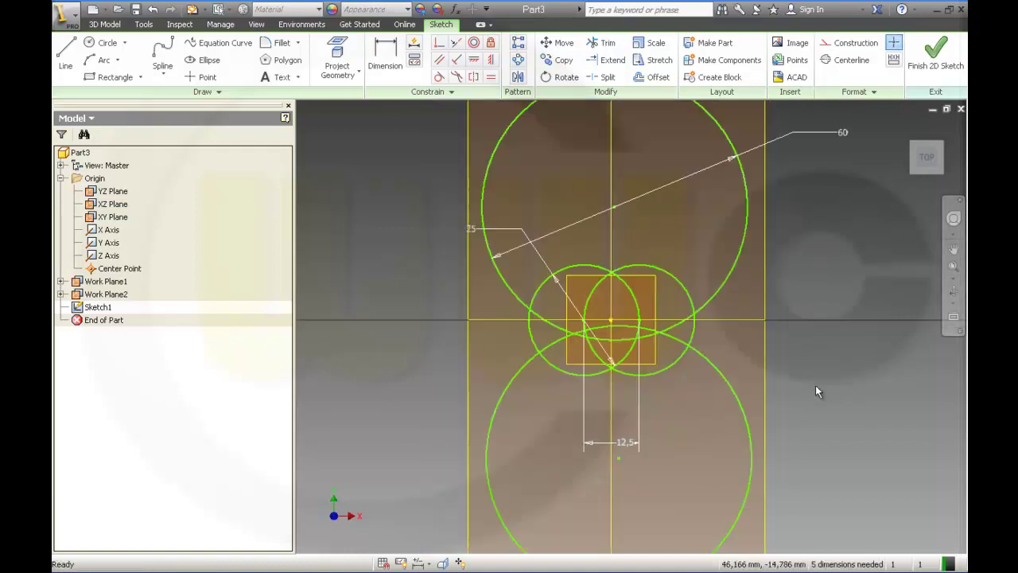
{"action": "scroll", "coordinate": [815, 385], "scroll_direction": "up", "scroll_amount": 3}
{"action": "middle_click_drag", "start_coordinate": [734, 370], "coordinate": [871, 353]}
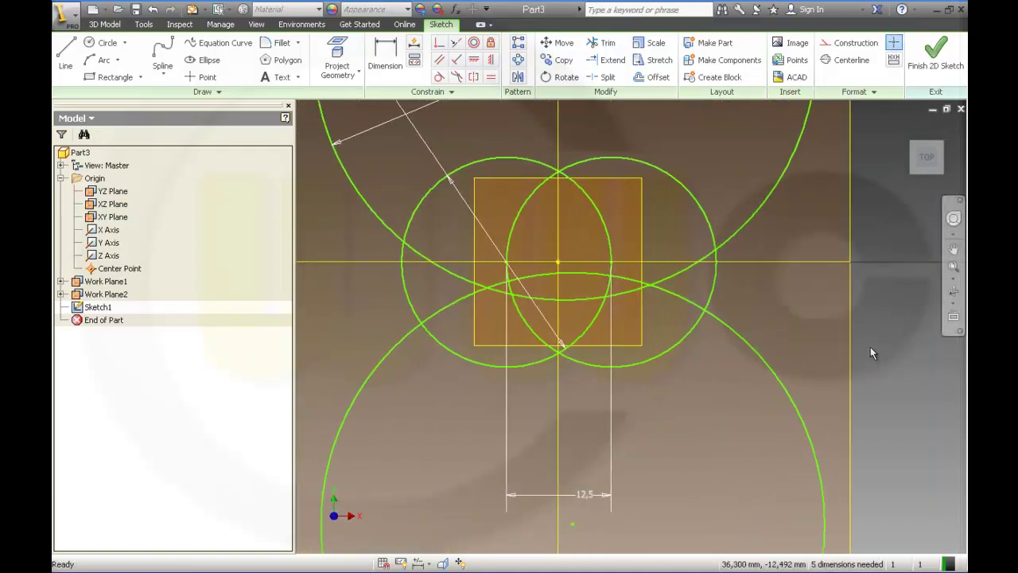
Dimension the horizontal distance from the origin to the right small circle's center, accepting the measured value
{"action": "left_click", "coordinate": [385, 57]}
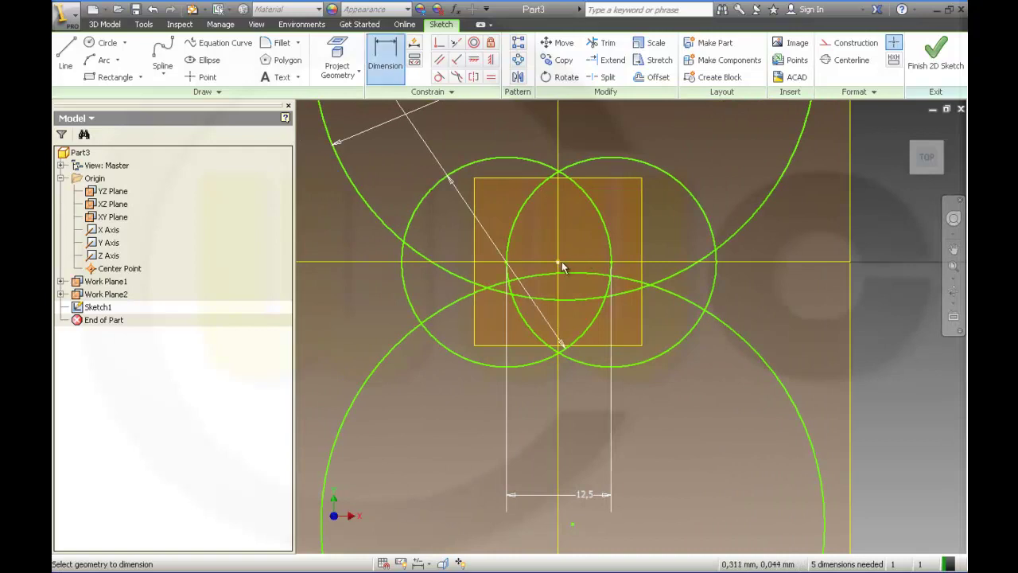
{"action": "left_click", "coordinate": [613, 261]}
{"action": "left_click", "coordinate": [585, 240]}
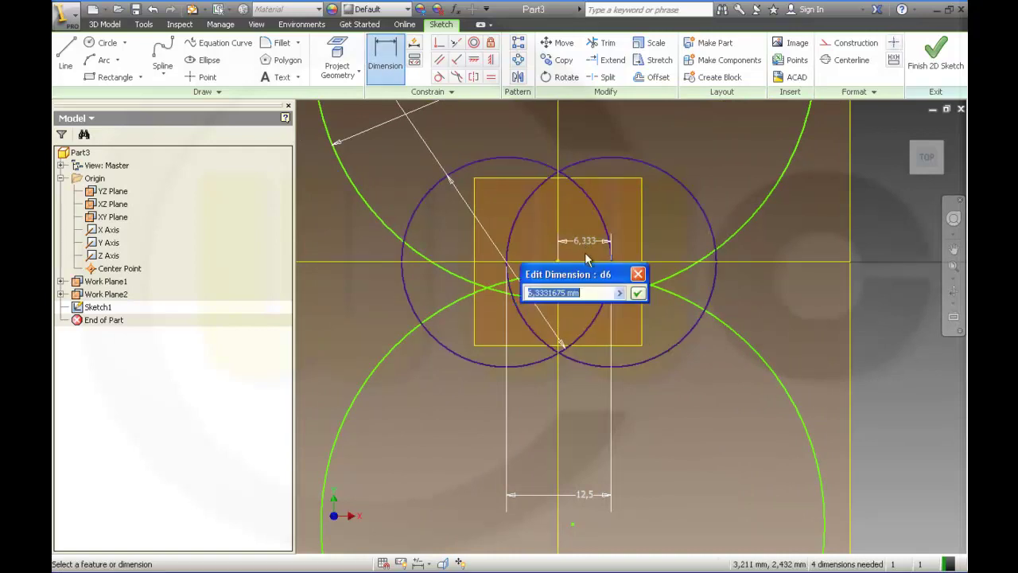
{"action": "left_click", "coordinate": [638, 293]}
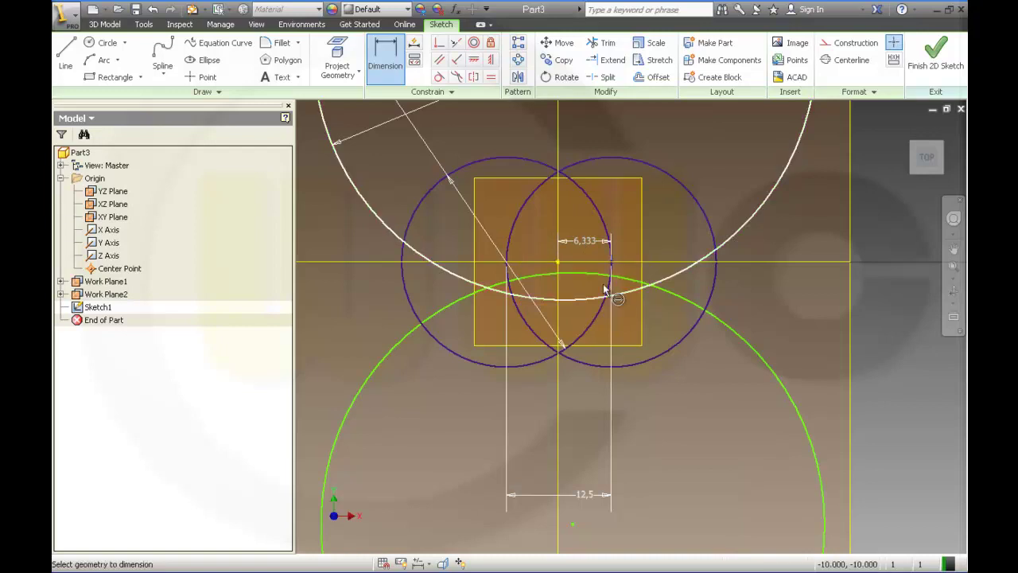
Add a driven dimension between the origin and the left small circle's center
{"action": "left_click", "coordinate": [557, 261]}
{"action": "left_click", "coordinate": [506, 262]}
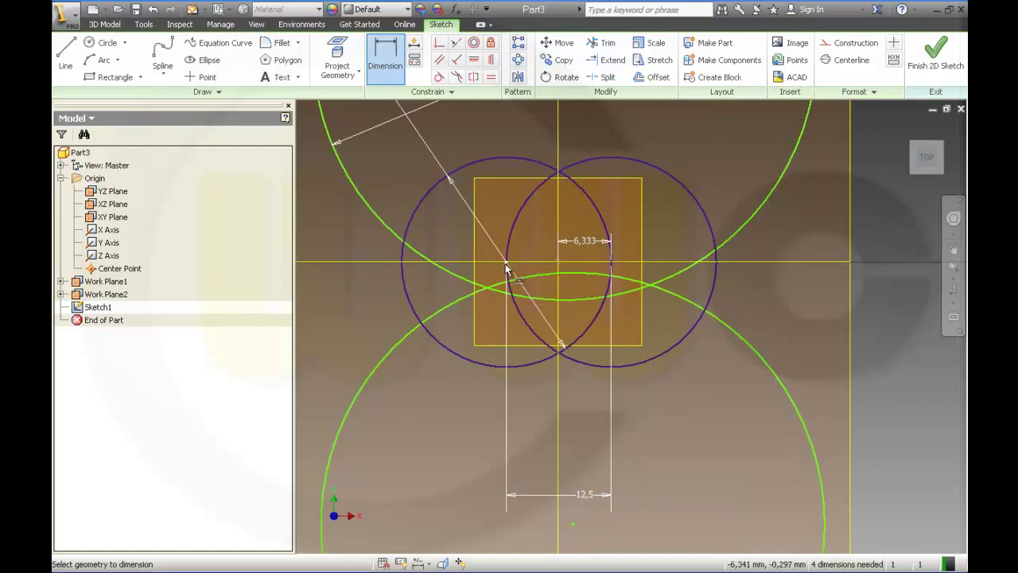
{"action": "left_click", "coordinate": [523, 235]}
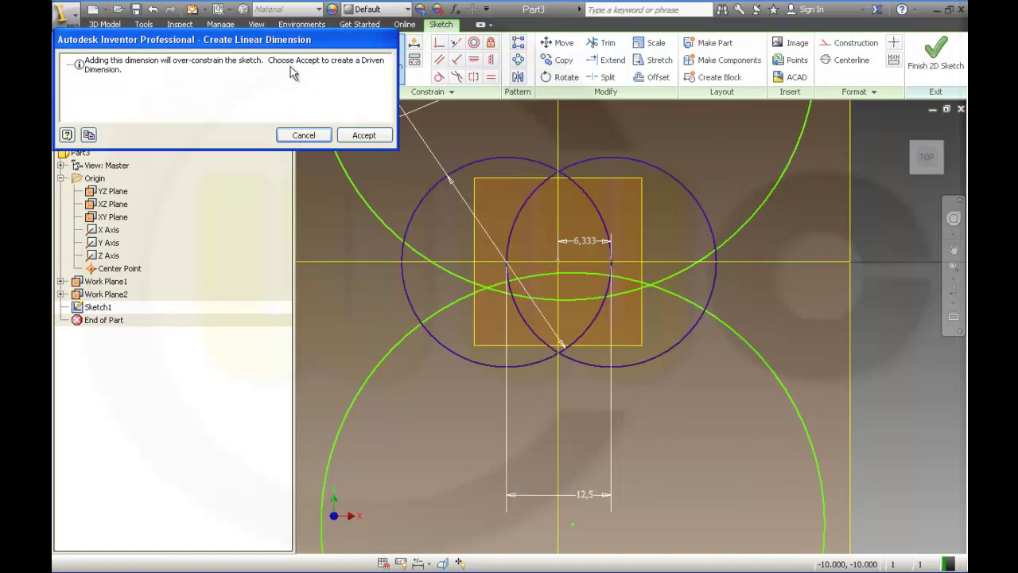
{"action": "left_click", "coordinate": [363, 135]}
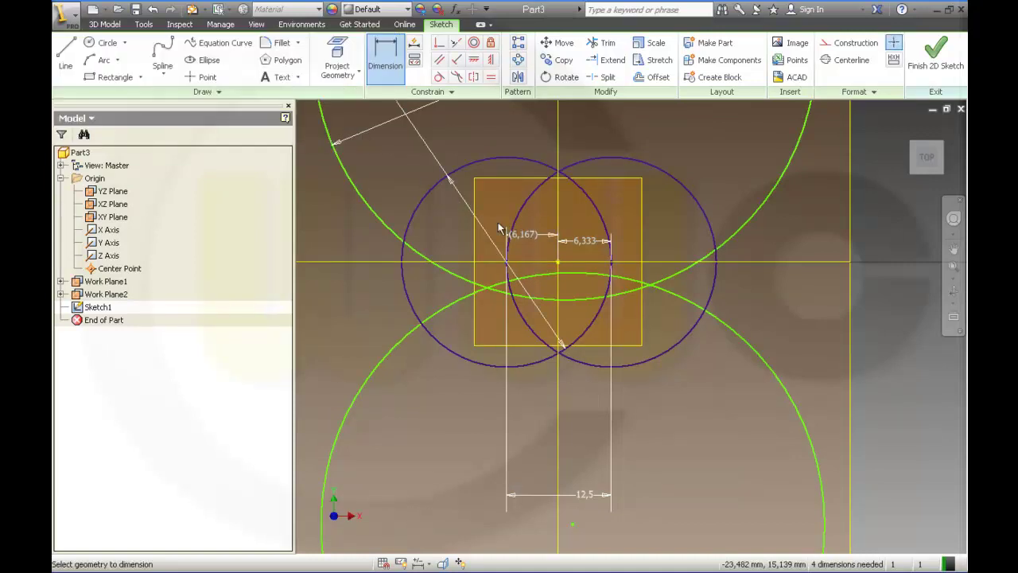
{"action": "key", "text": "Escape"}
Set the right small circle's center distance from the origin equal to the driven left one with the expression =d7
{"action": "double_click", "coordinate": [586, 241]}
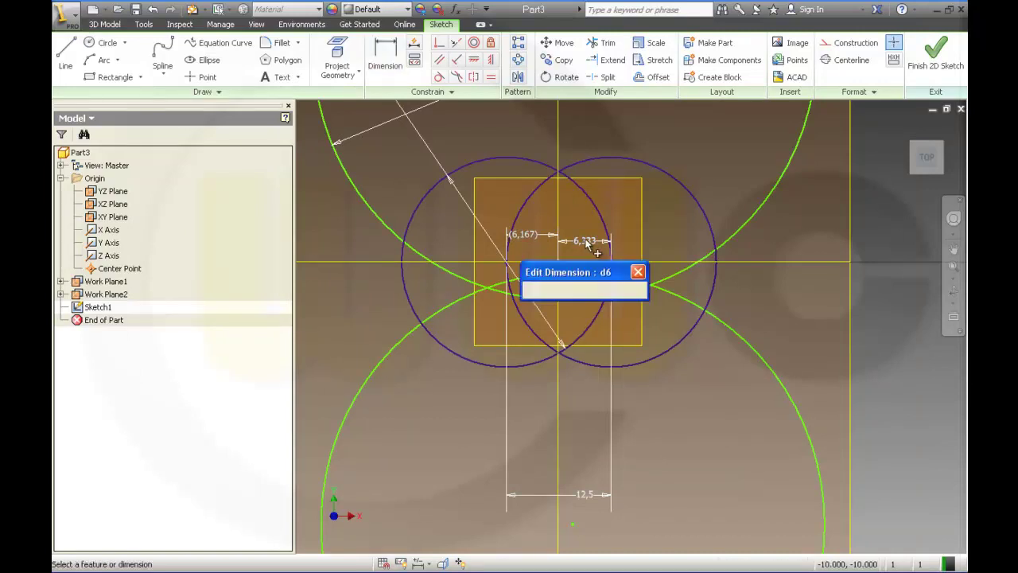
{"action": "type", "text": "=d7"}
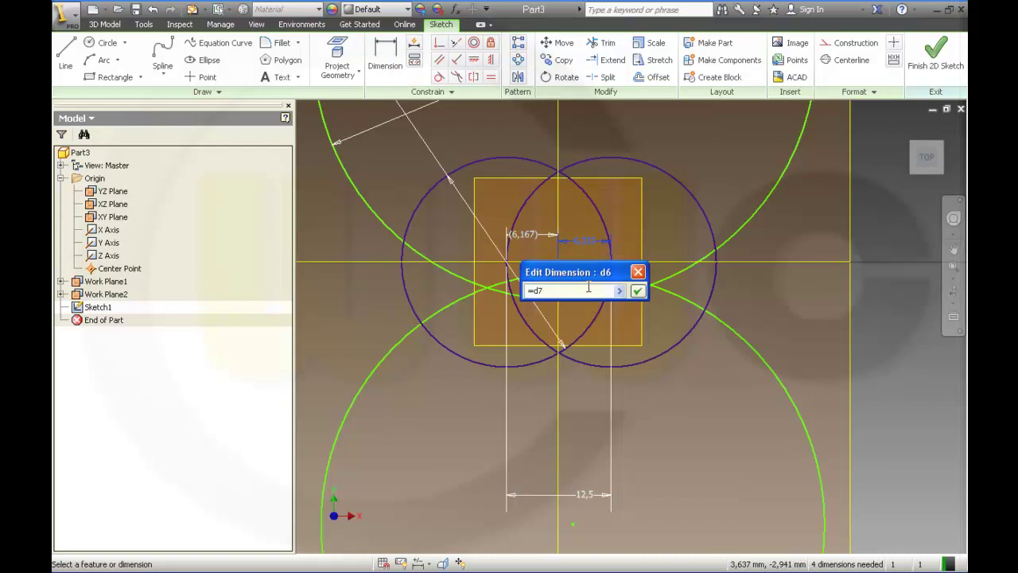
{"action": "key", "text": "Return"}
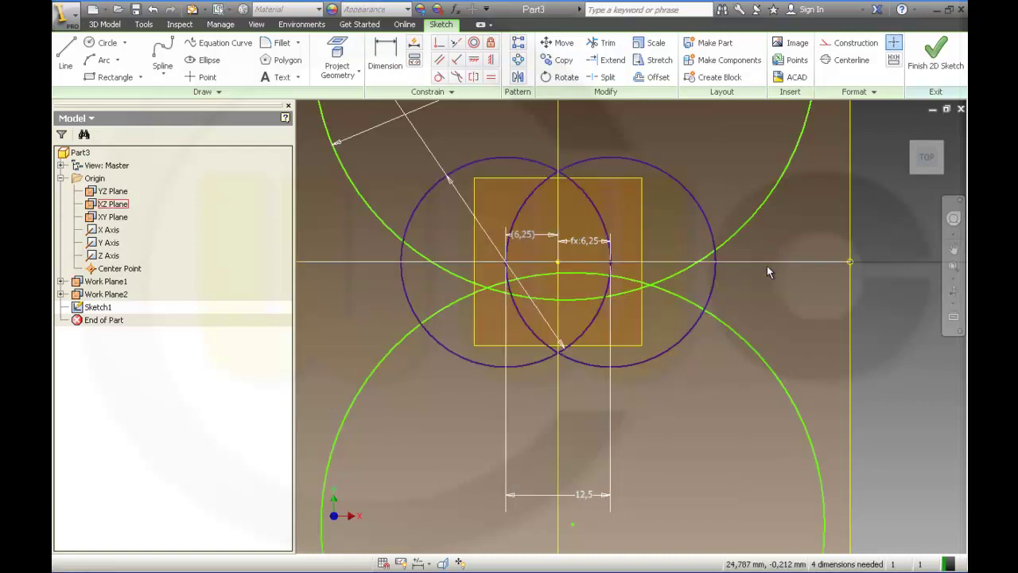
Move the centers of the lower and upper large circles closer to the origin so both circles enclose the small ones
{"action": "scroll", "coordinate": [737, 281], "scroll_direction": "down", "scroll_amount": 2}
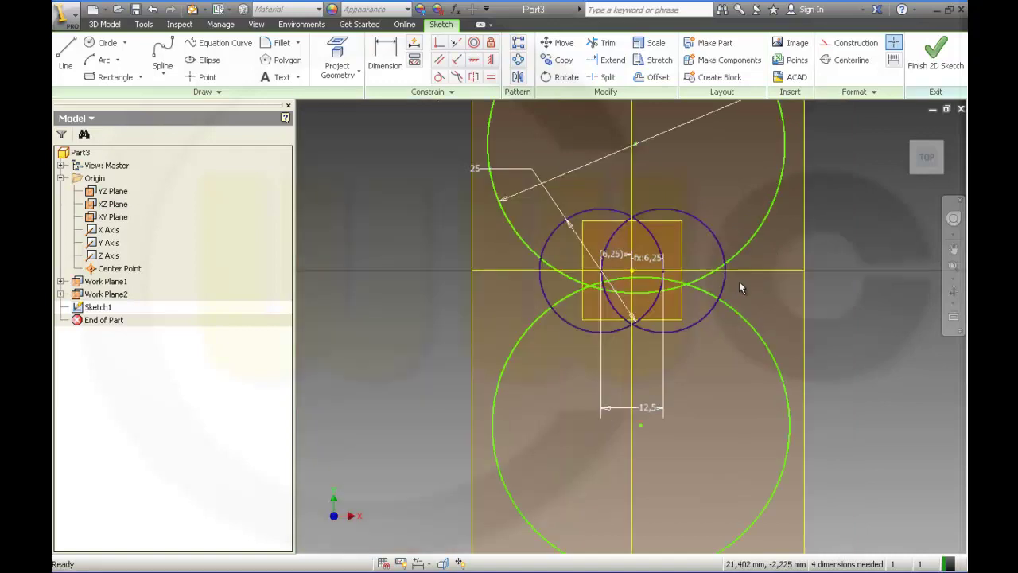
{"action": "scroll", "coordinate": [739, 282], "scroll_direction": "up", "scroll_amount": 2}
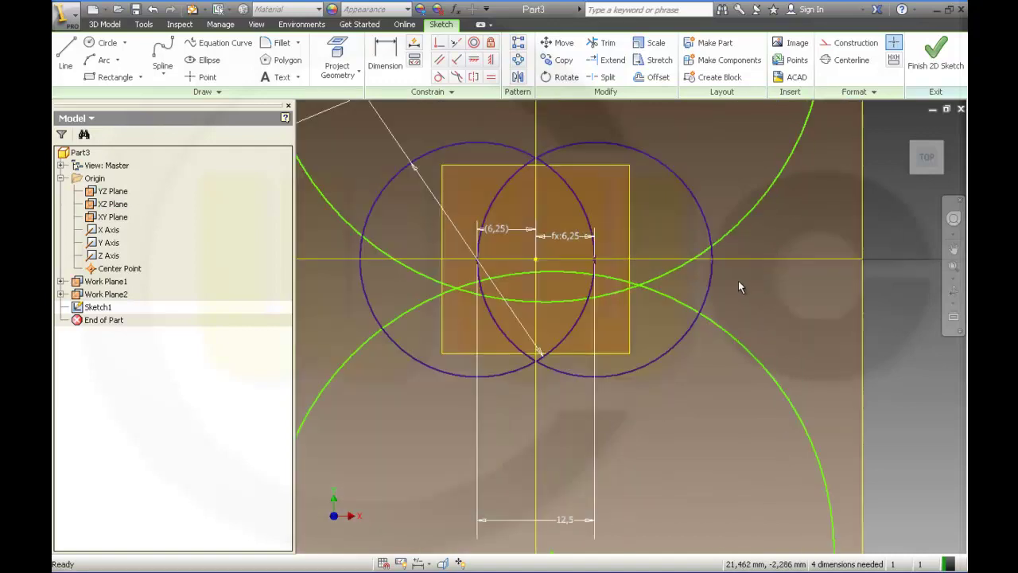
{"action": "scroll", "coordinate": [737, 280], "scroll_direction": "down", "scroll_amount": 1}
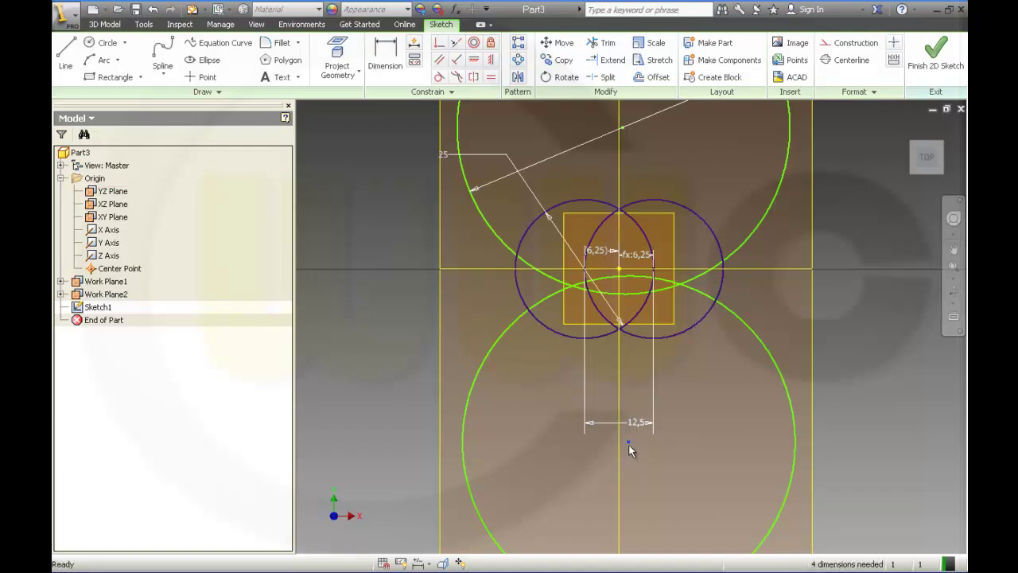
{"action": "left_click_drag", "start_coordinate": [628, 441], "coordinate": [627, 356]}
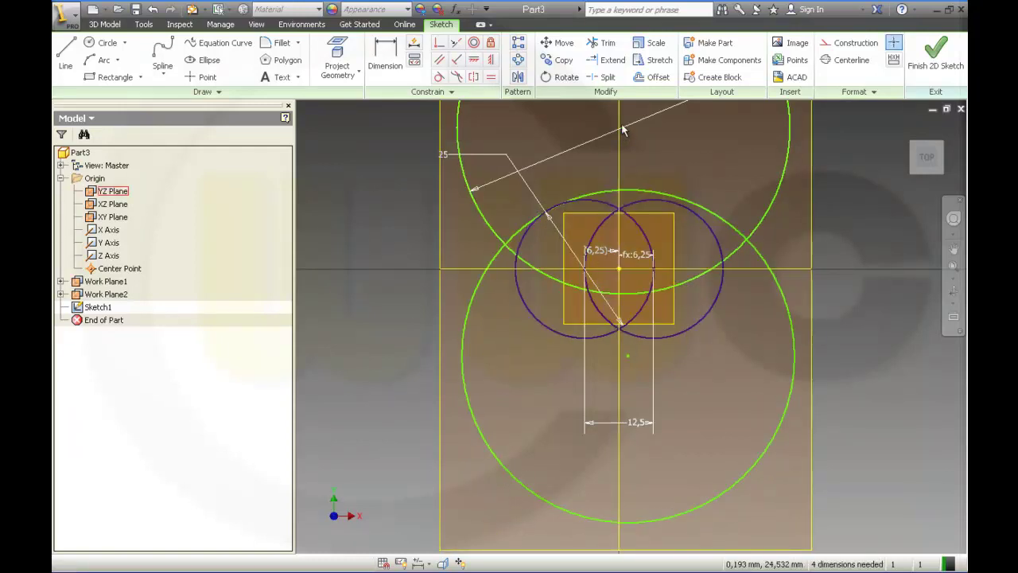
{"action": "left_click_drag", "start_coordinate": [622, 127], "coordinate": [622, 186]}
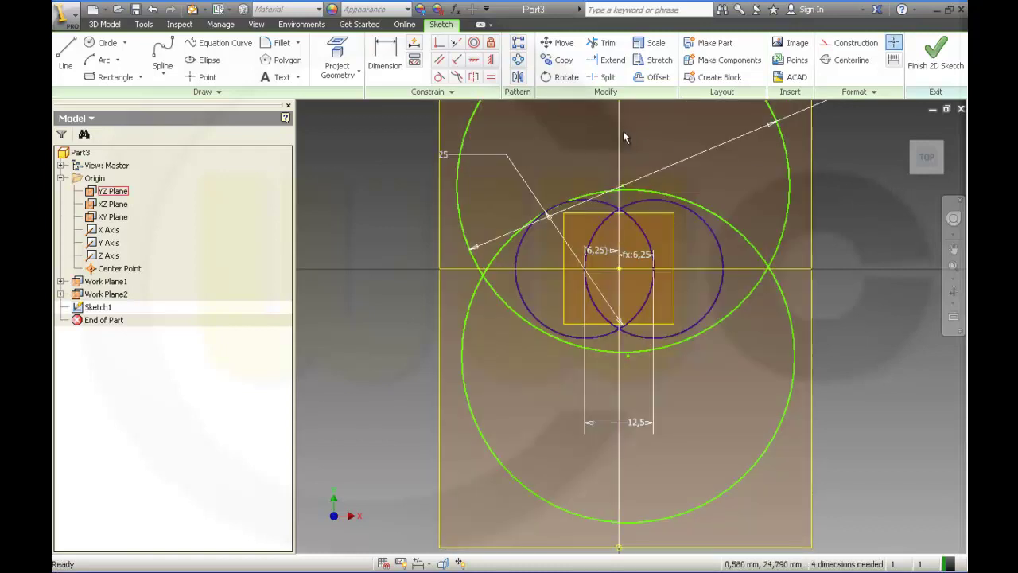
Constrain the lower large circle tangent to the upper sides of both small circles
{"action": "left_click", "coordinate": [440, 77]}
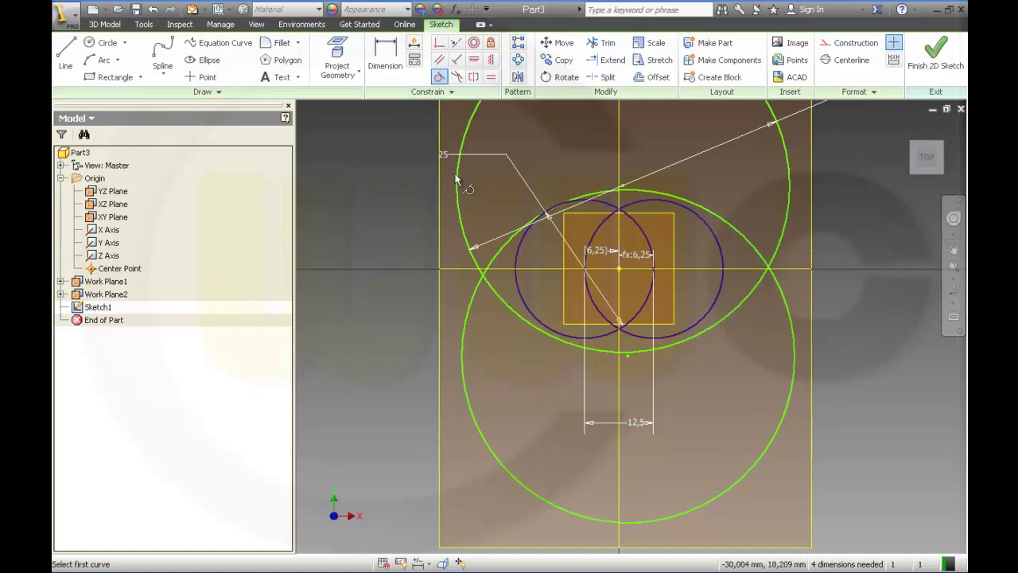
{"action": "left_click", "coordinate": [592, 205]}
{"action": "left_click", "coordinate": [586, 193]}
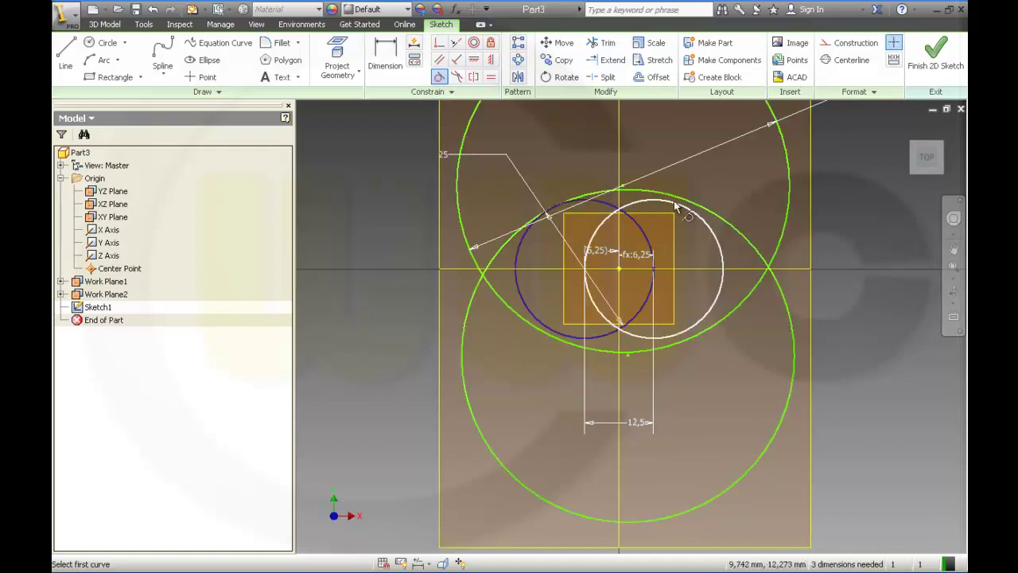
{"action": "left_click", "coordinate": [680, 204]}
{"action": "left_click", "coordinate": [682, 205]}
Constrain the upper large circle tangent to the lower sides of both small circles
{"action": "left_click", "coordinate": [681, 346]}
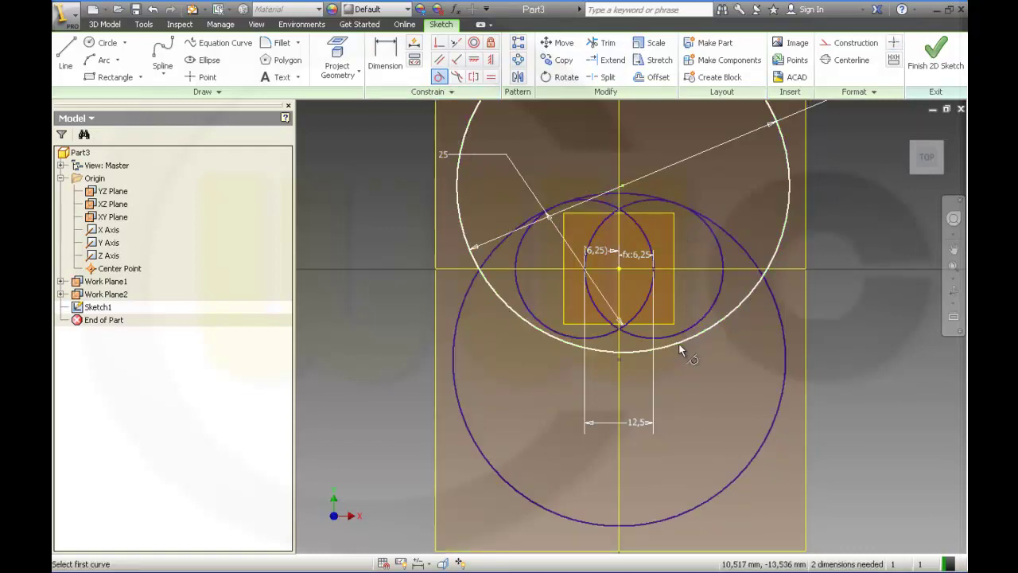
{"action": "left_click", "coordinate": [620, 340]}
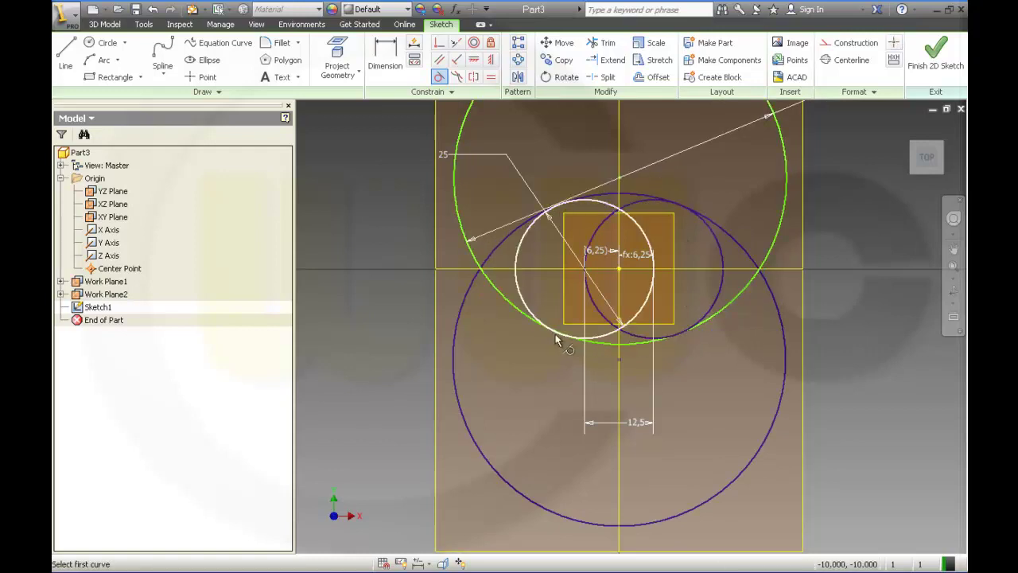
{"action": "left_click", "coordinate": [535, 321]}
{"action": "left_click", "coordinate": [535, 320]}
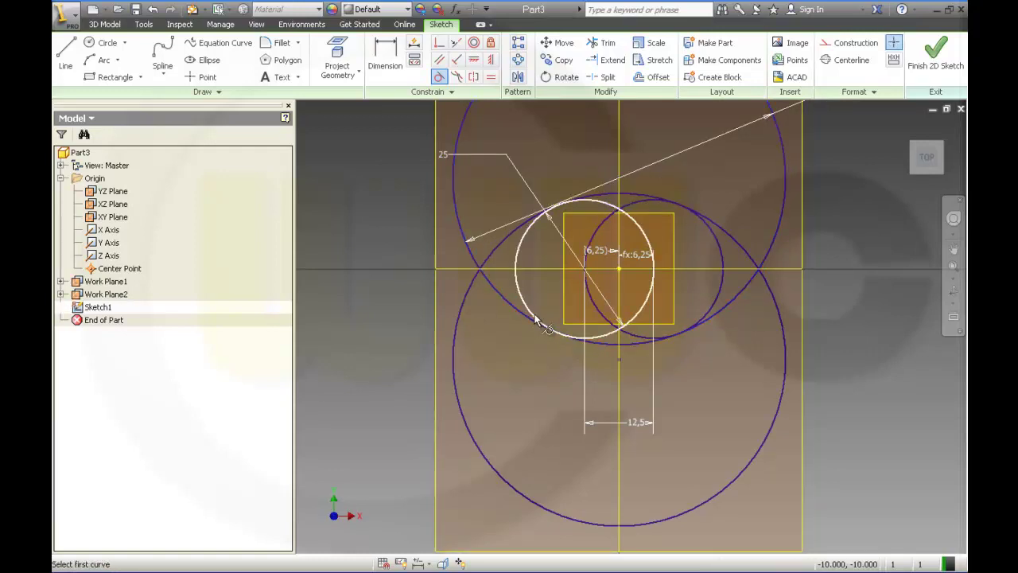
Trim both large circles outside their tangent points with the small circles, keeping only the shallow top and bottom arcs
{"action": "left_click", "coordinate": [603, 42]}
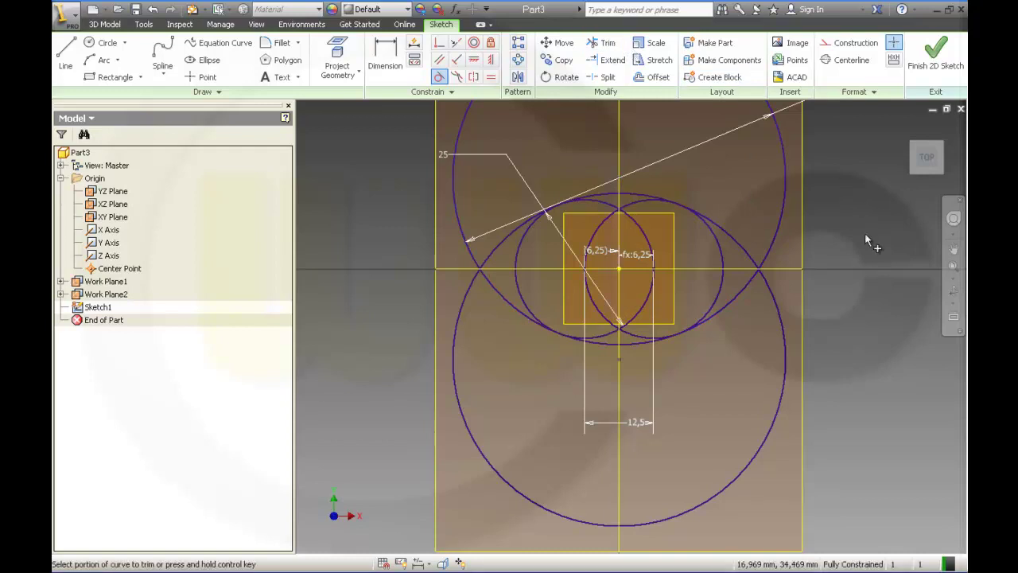
{"action": "left_click", "coordinate": [786, 239]}
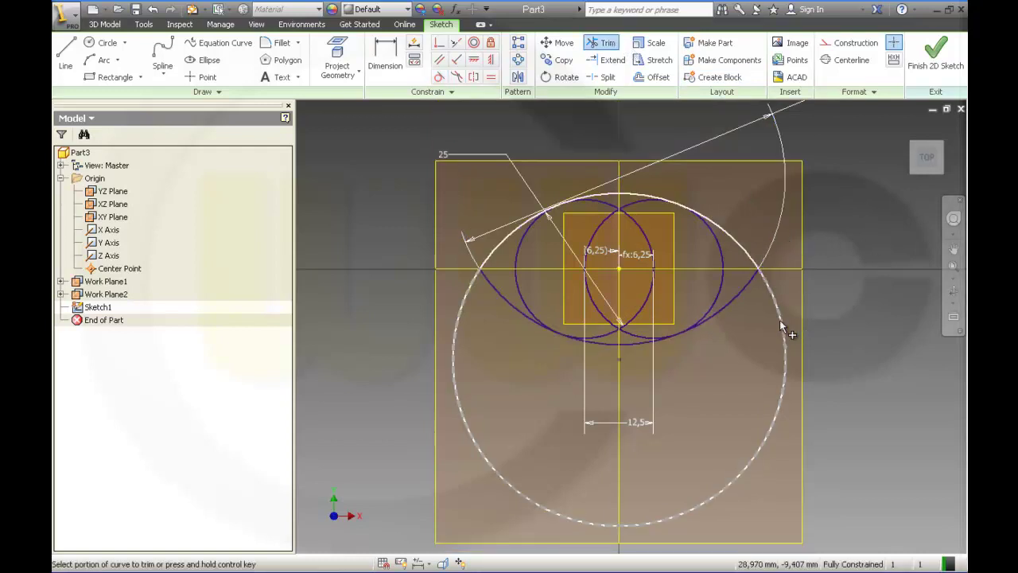
{"action": "left_click", "coordinate": [779, 319]}
{"action": "left_click", "coordinate": [742, 294]}
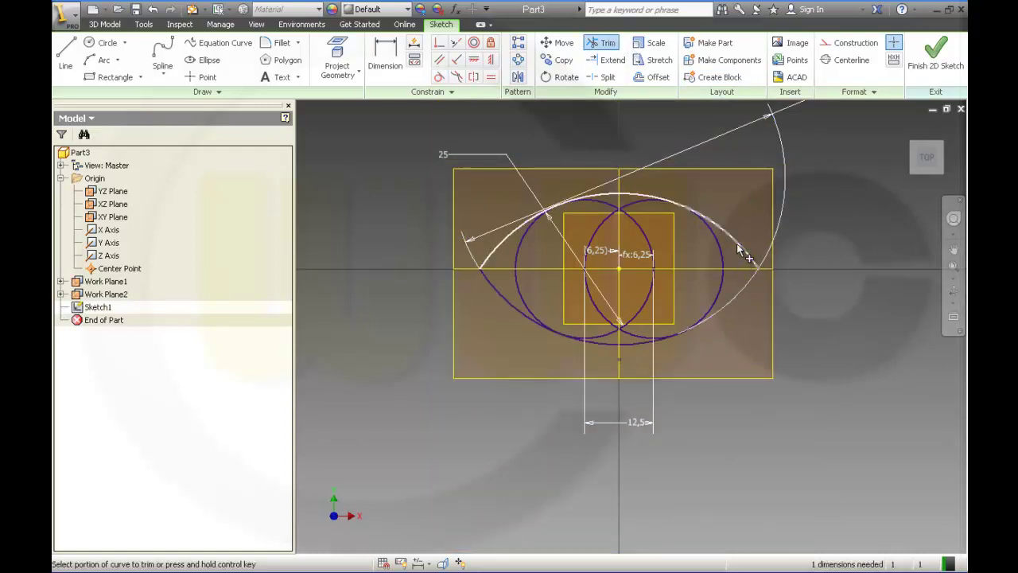
{"action": "left_click", "coordinate": [736, 242]}
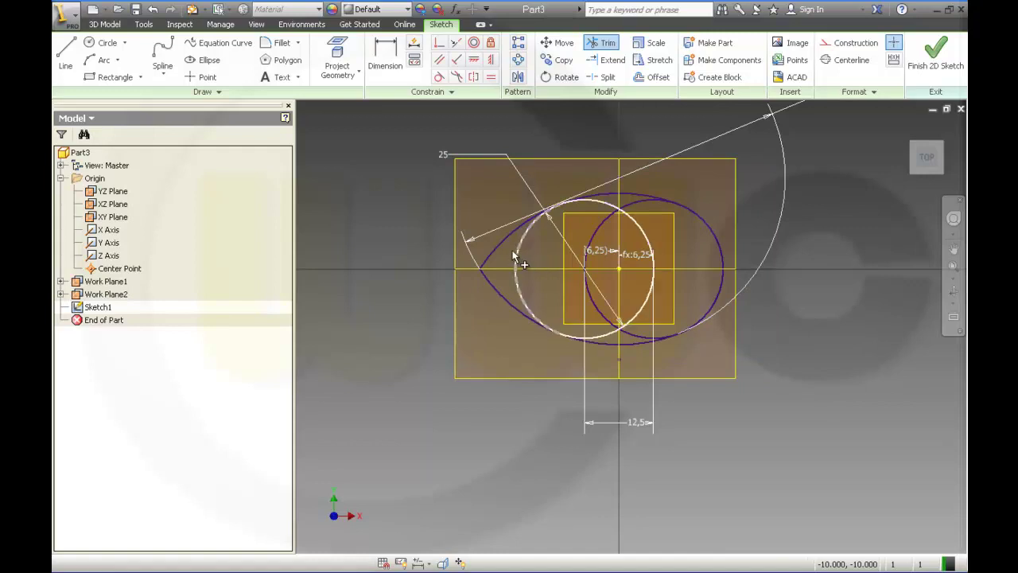
{"action": "left_click", "coordinate": [492, 294]}
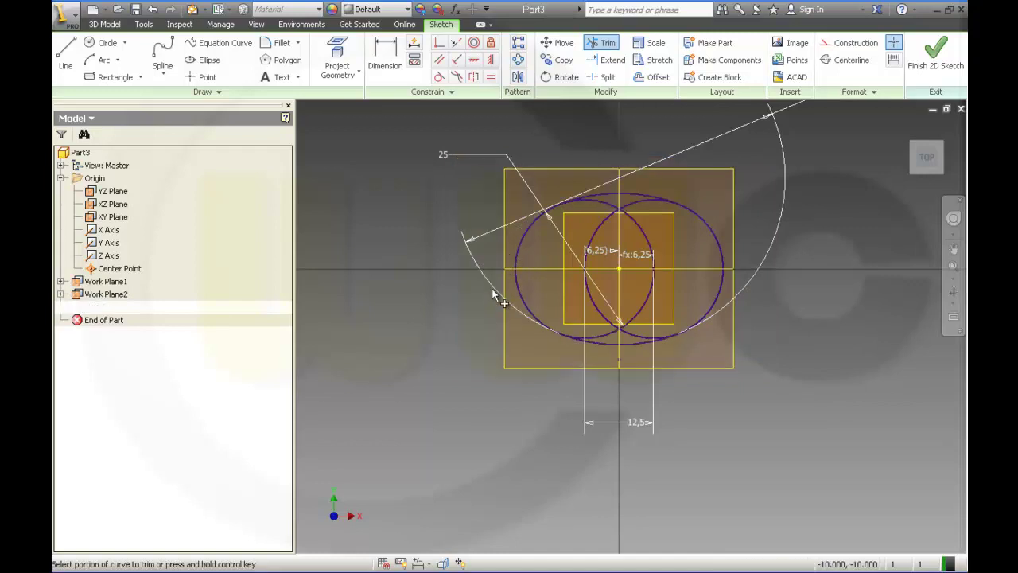
Trim the inner arcs of both small circles, leaving a single closed oval profile
{"action": "left_click", "coordinate": [629, 334]}
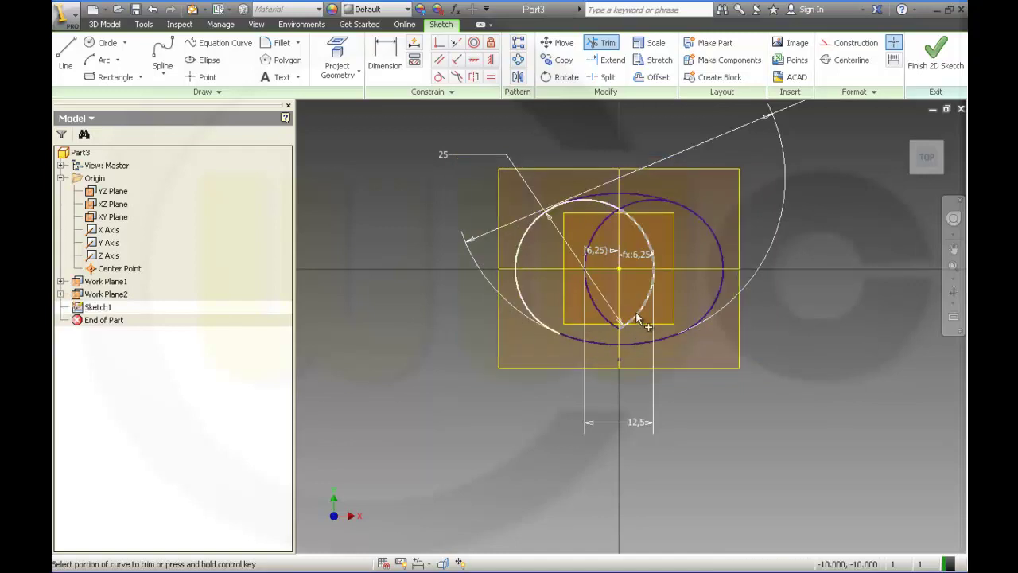
{"action": "left_click", "coordinate": [636, 316]}
{"action": "left_click", "coordinate": [593, 307]}
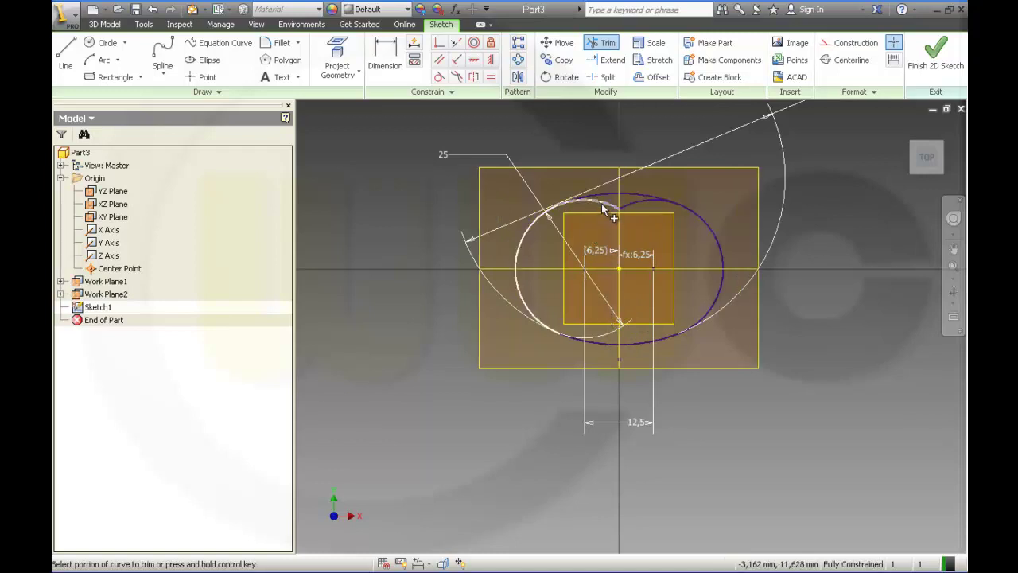
{"action": "left_click", "coordinate": [634, 205]}
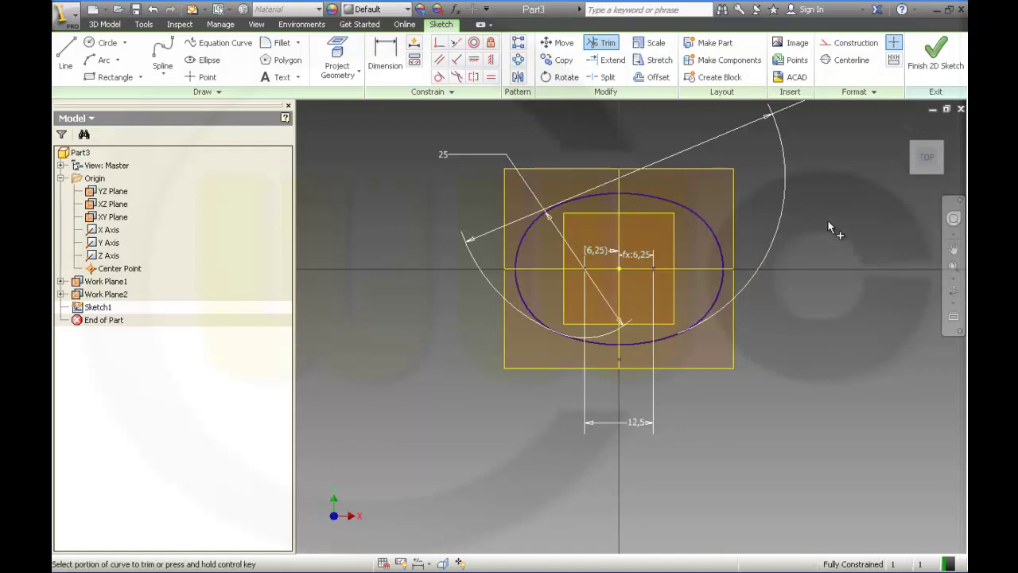
Create a sketch block named Block1 from the whole oval profile, using the sketch origin as its insert point
{"action": "key", "text": "Escape"}
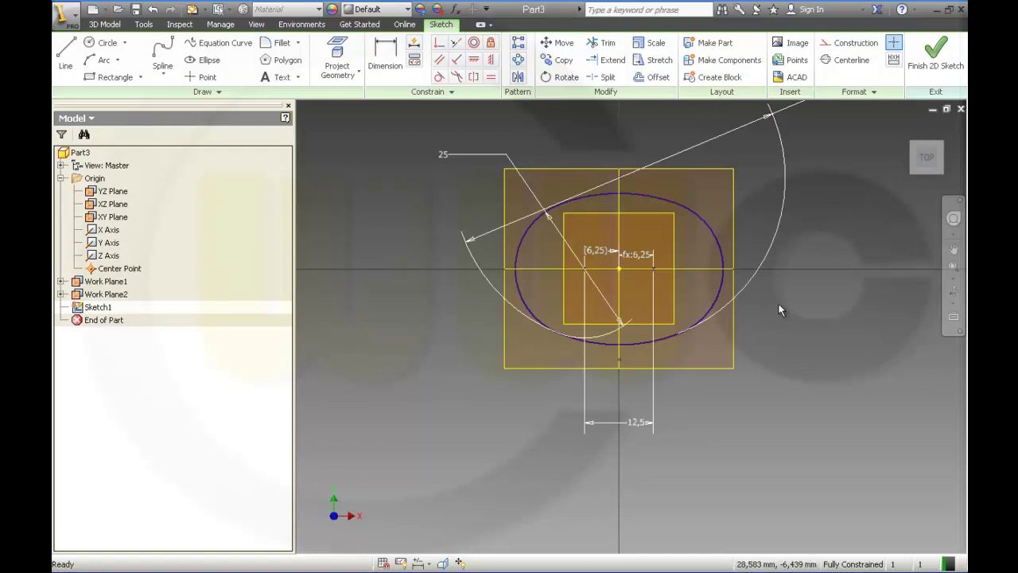
{"action": "left_click", "coordinate": [718, 77]}
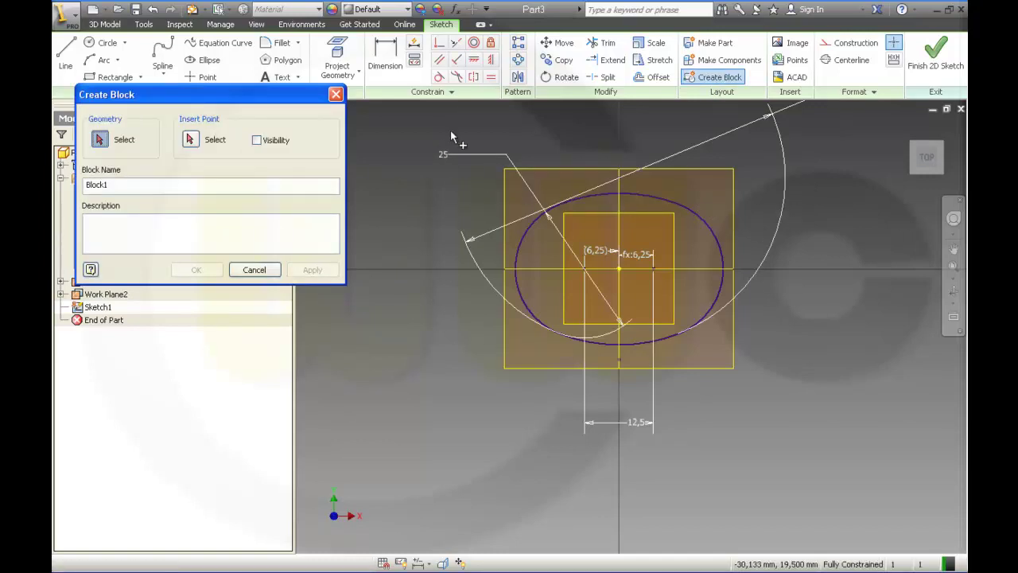
{"action": "mouse_move", "coordinate": [451, 134]}
{"action": "left_mouse_down"}
{"action": "mouse_move", "coordinate": [588, 302]}
{"action": "mouse_move", "coordinate": [794, 402]}
{"action": "left_mouse_up"}
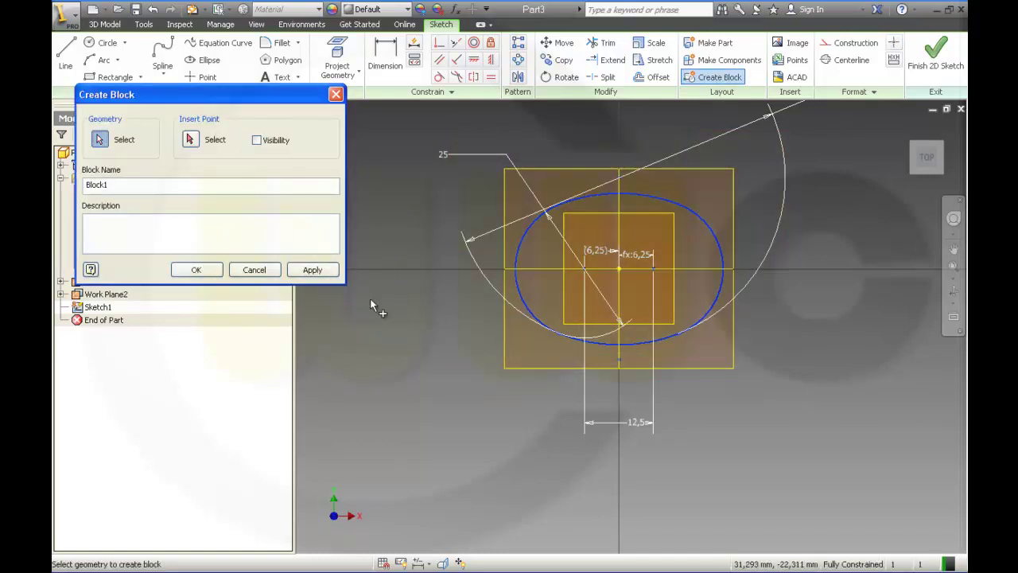
{"action": "left_click", "coordinate": [190, 140]}
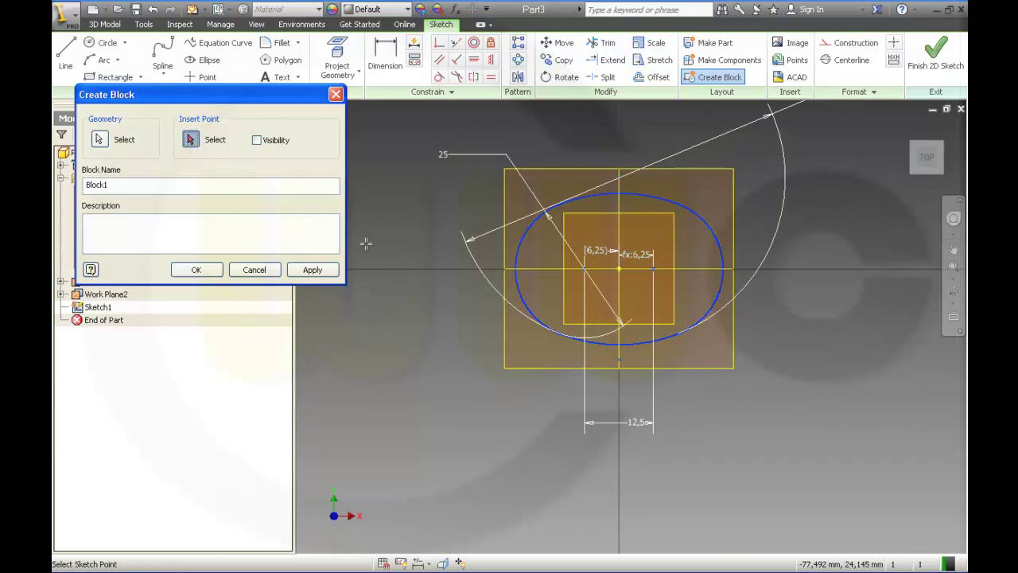
{"action": "left_click", "coordinate": [618, 270]}
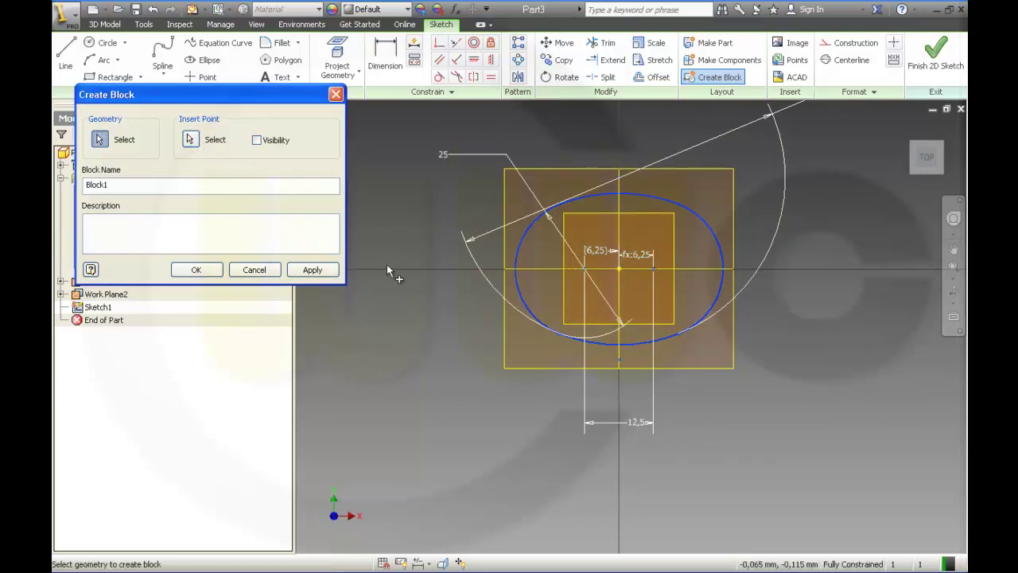
{"action": "left_click", "coordinate": [198, 271]}
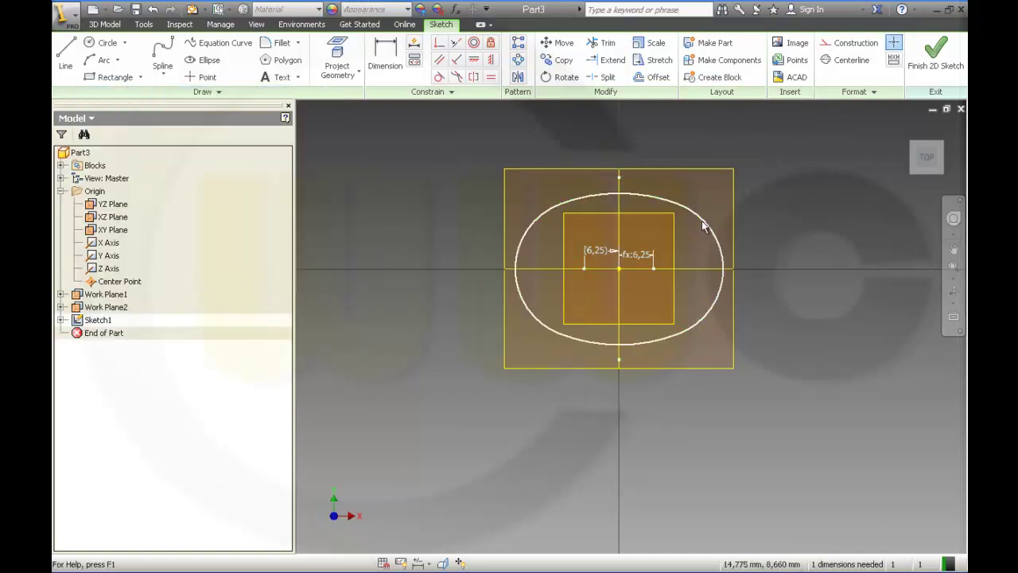
Finish the oval sketch and start a new sketch on another plane parallel to it
{"action": "left_click", "coordinate": [943, 67]}
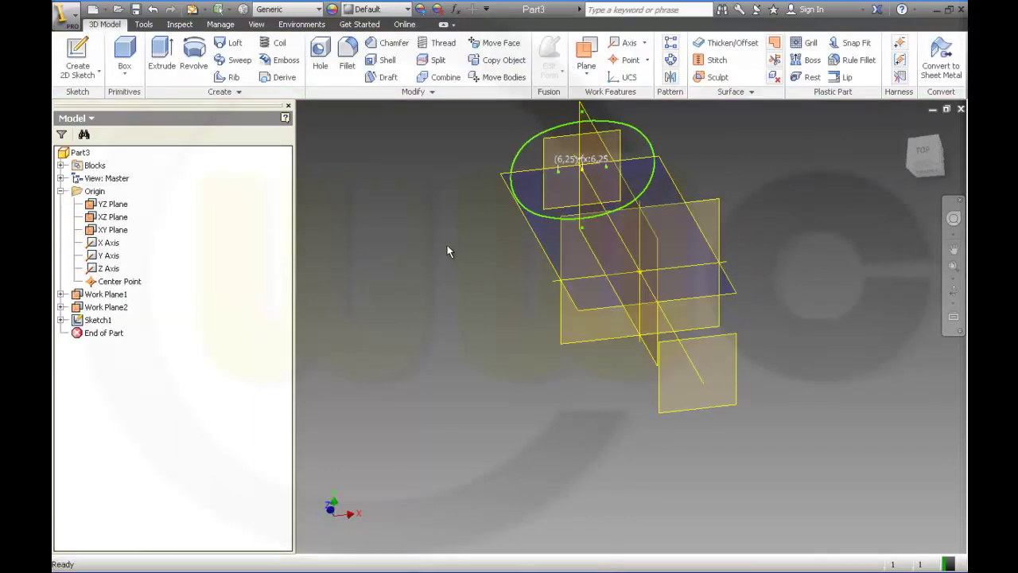
{"action": "left_click", "coordinate": [60, 319]}
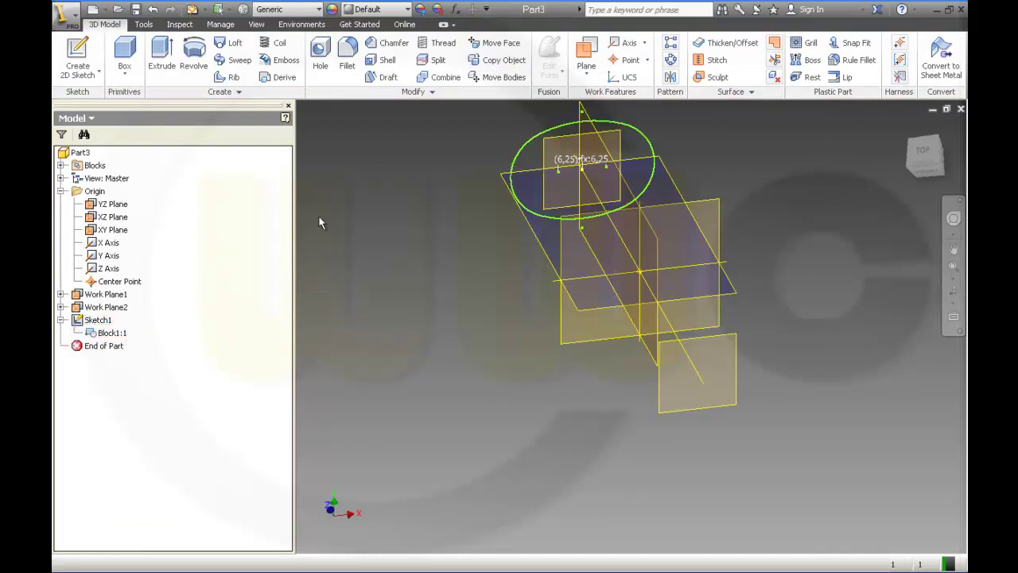
{"action": "left_click", "coordinate": [77, 57]}
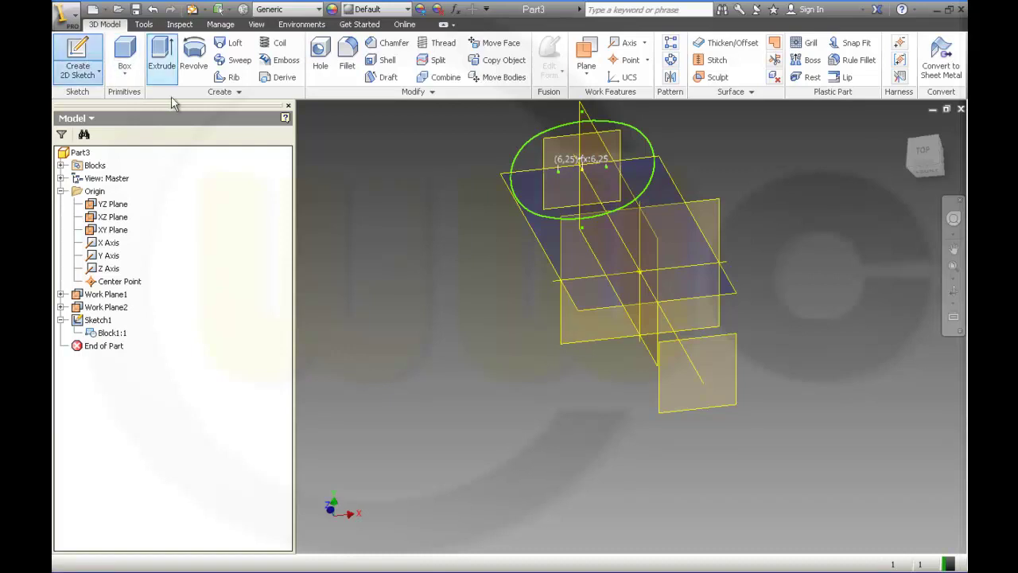
{"action": "left_click", "coordinate": [727, 321]}
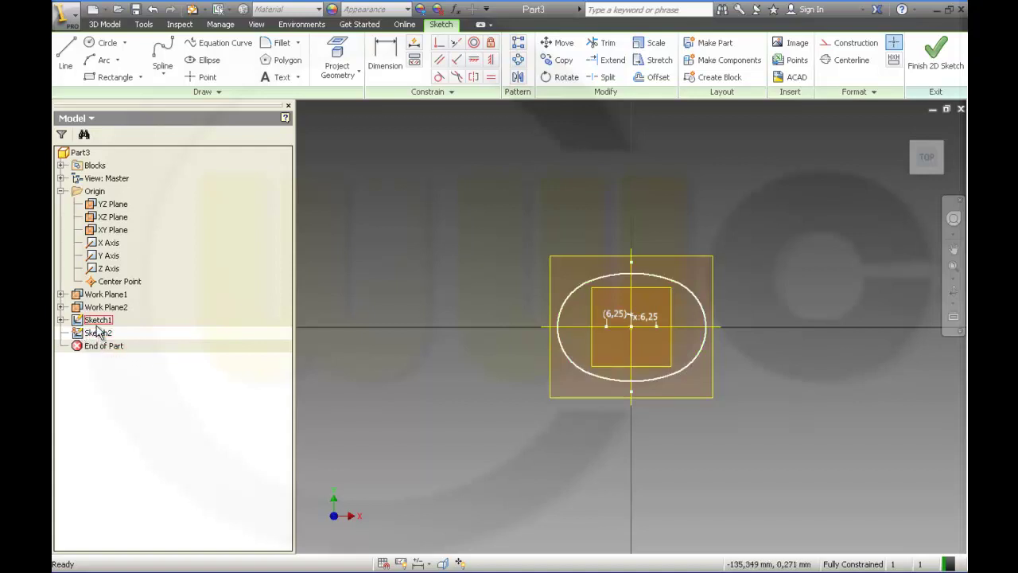
Place a second instance of Block1 in the new sketch and constrain its left arc center horizontal with the origin
{"action": "left_click", "coordinate": [61, 320]}
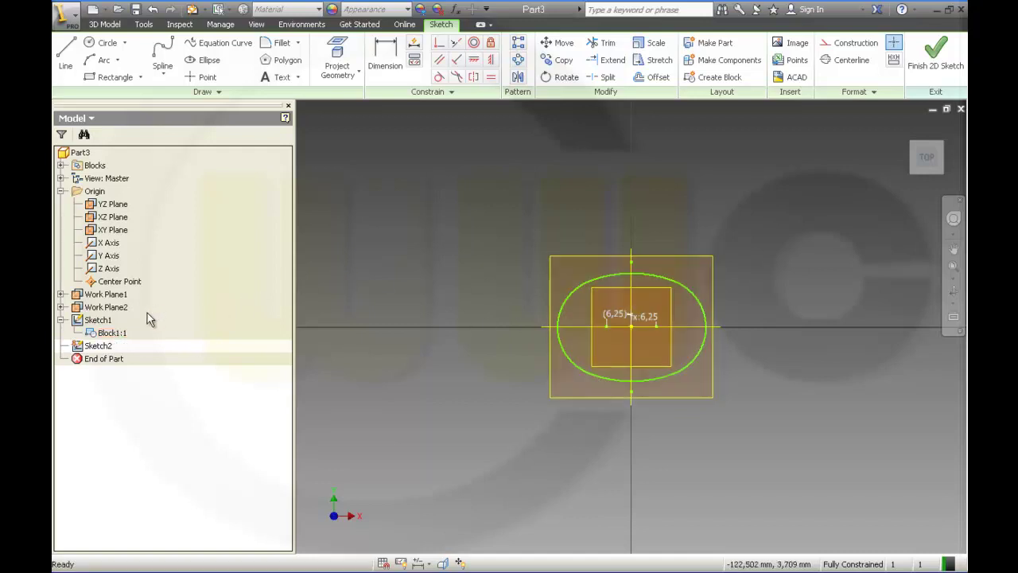
{"action": "left_click", "coordinate": [109, 334]}
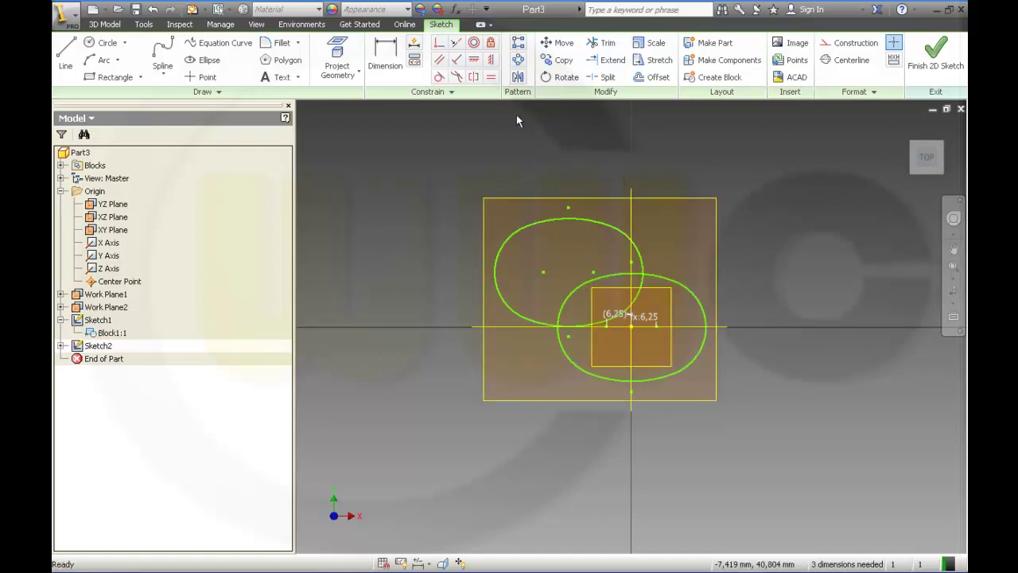
{"action": "left_click", "coordinate": [473, 59]}
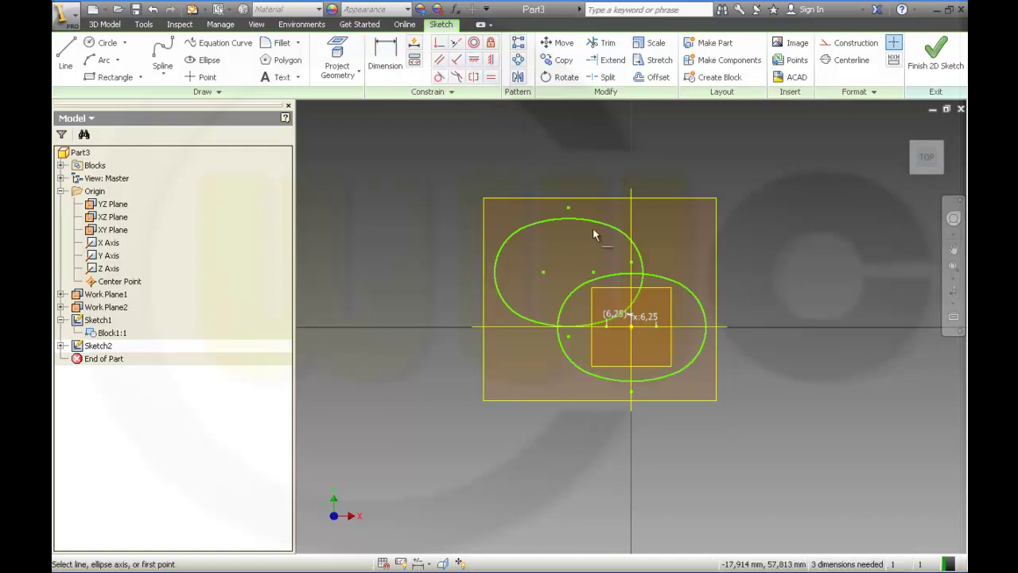
{"action": "left_click", "coordinate": [543, 272]}
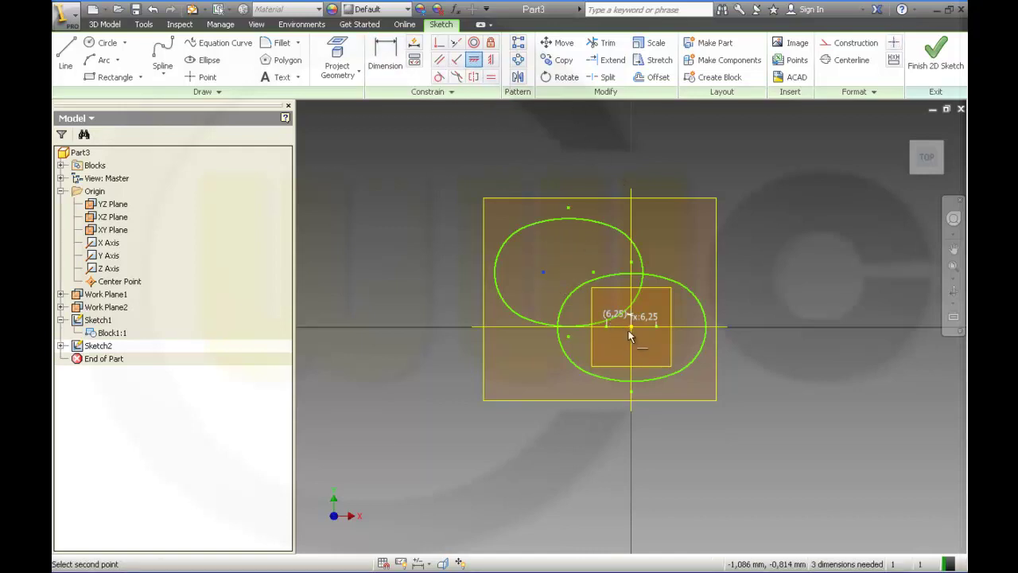
{"action": "left_click", "coordinate": [633, 327]}
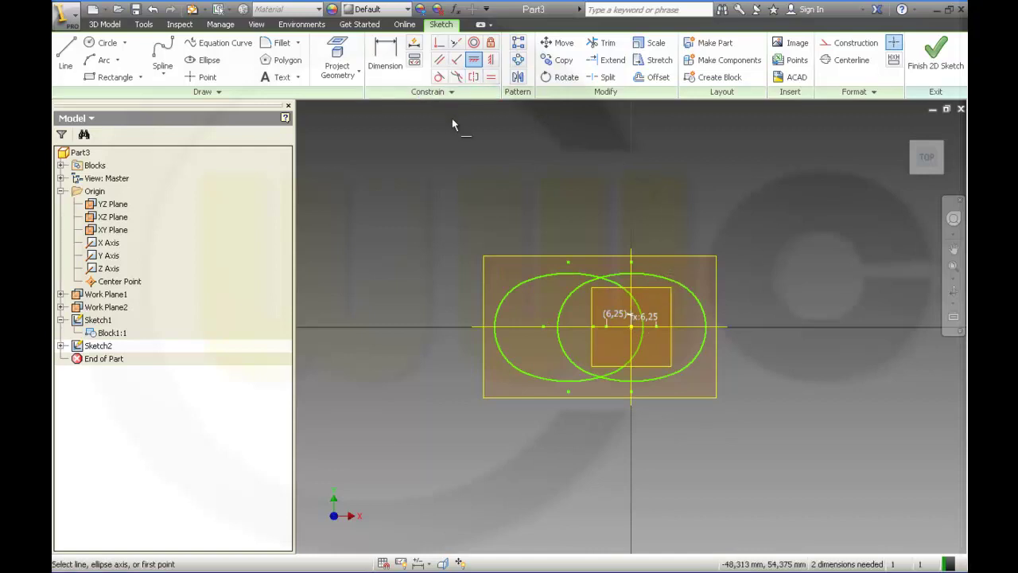
{"action": "key", "text": "Escape"}
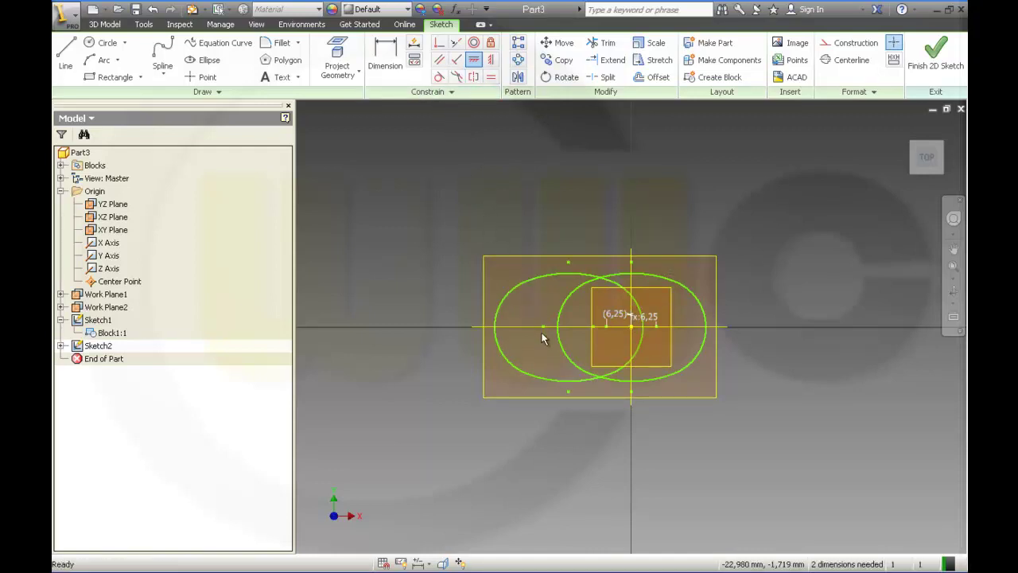
Move the second oval block sideways along the horizontal axis until it nearly overlaps the first oval
{"action": "left_click_drag", "start_coordinate": [545, 336], "coordinate": [614, 326]}
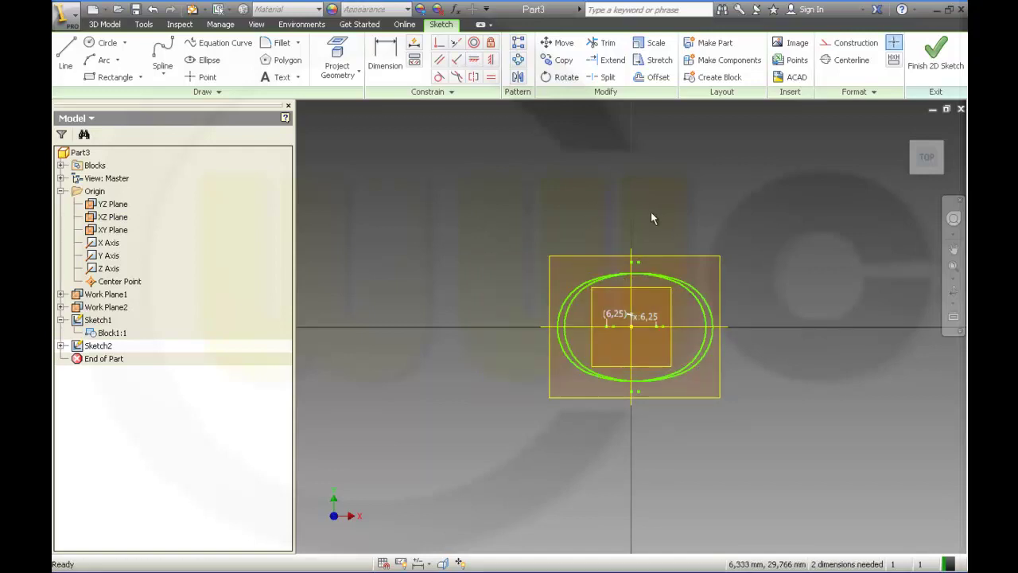
{"action": "scroll", "coordinate": [648, 216], "scroll_direction": "up", "scroll_amount": 5}
{"action": "scroll", "coordinate": [647, 218], "scroll_direction": "down", "scroll_amount": 5}
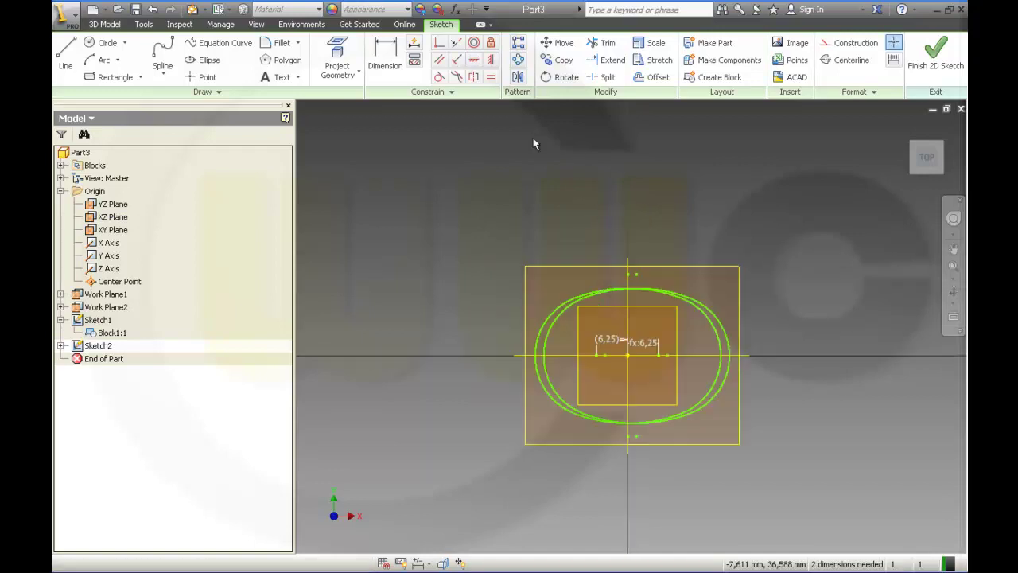
Dimension the horizontal distances from the origin to the second block's right arc center and to its left arc center
{"action": "left_click", "coordinate": [385, 55]}
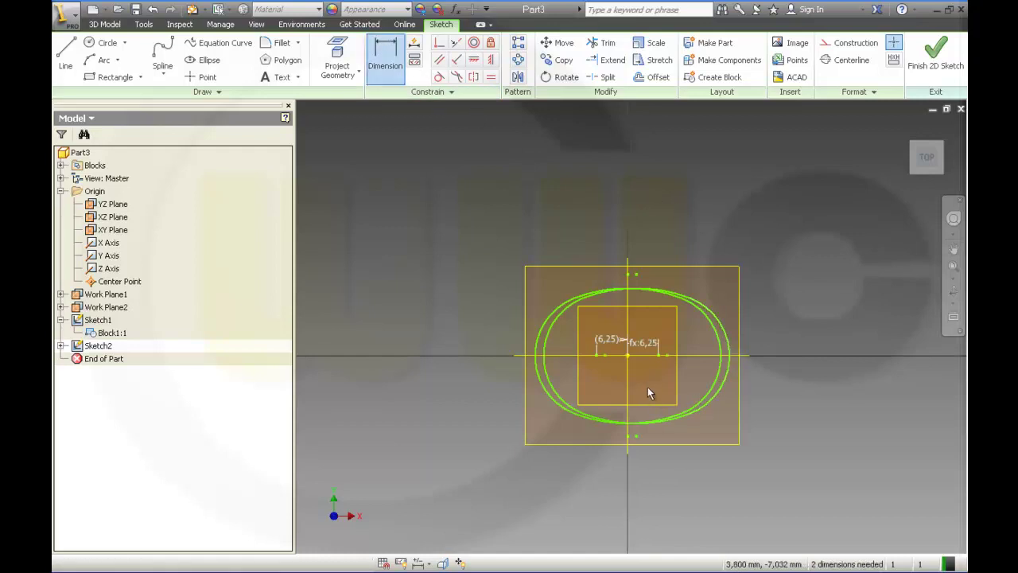
{"action": "left_click", "coordinate": [629, 355]}
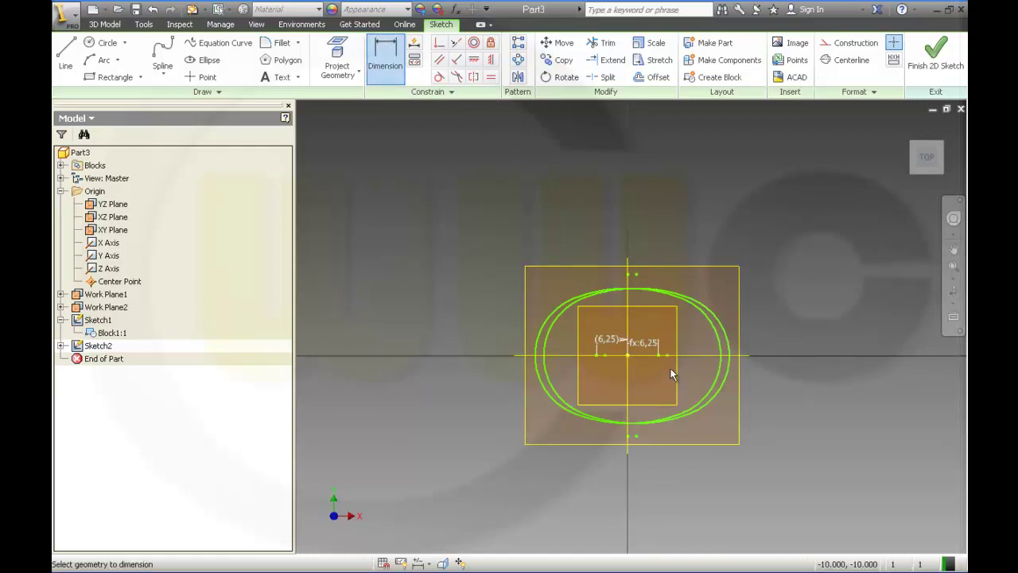
{"action": "left_click", "coordinate": [668, 356]}
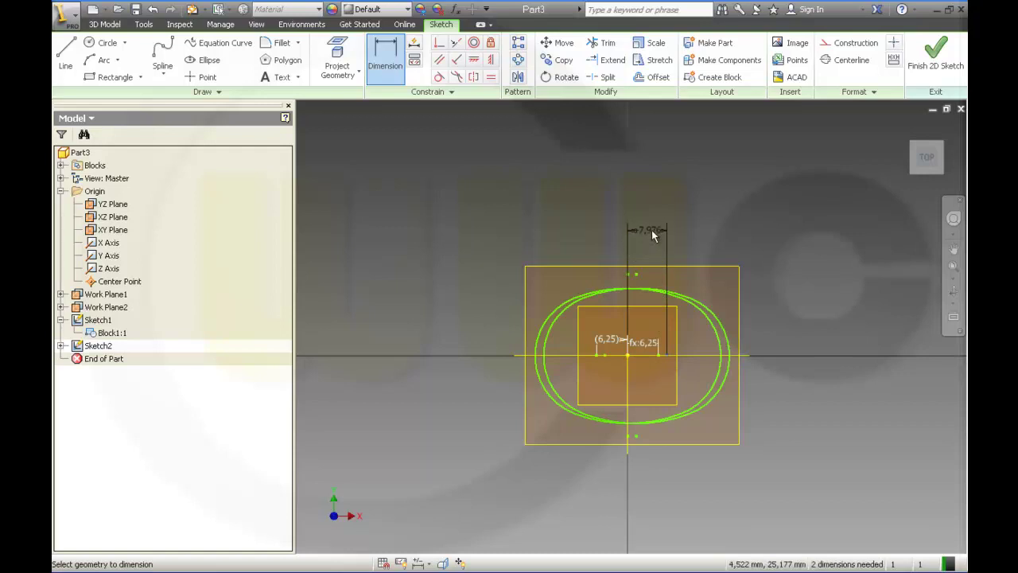
{"action": "left_click", "coordinate": [654, 230]}
{"action": "left_click", "coordinate": [703, 282]}
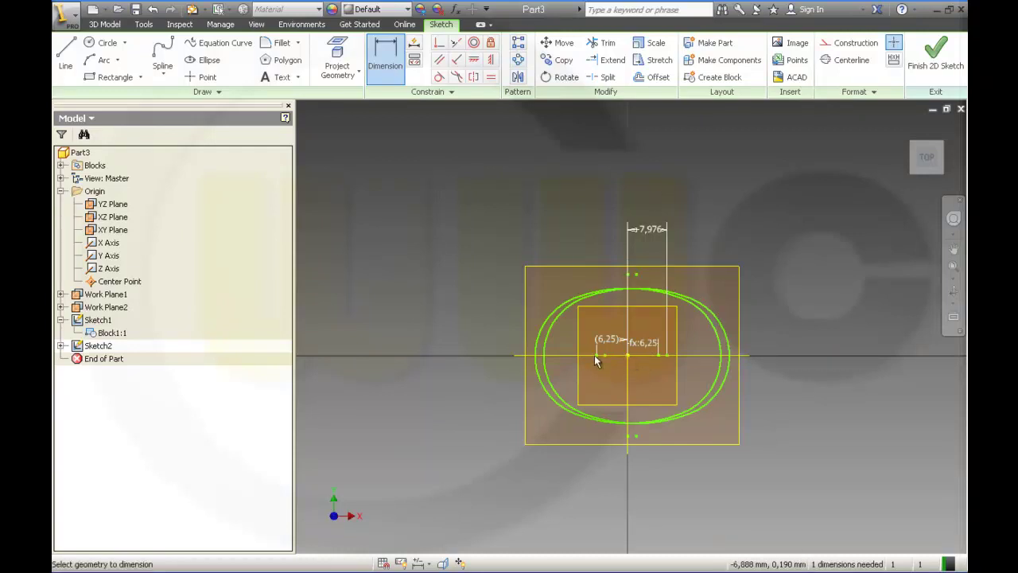
{"action": "left_click", "coordinate": [605, 356]}
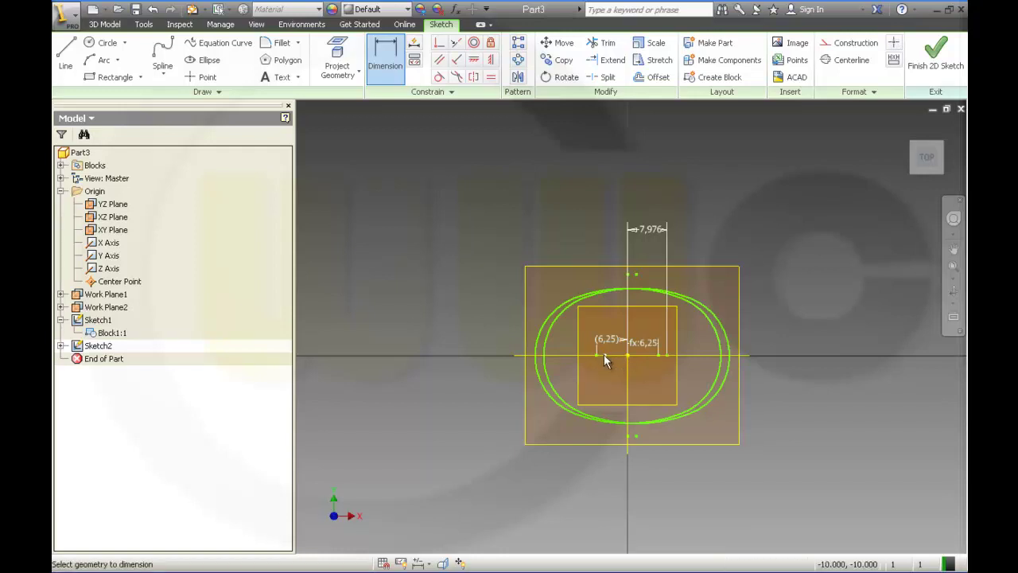
{"action": "left_click", "coordinate": [594, 200]}
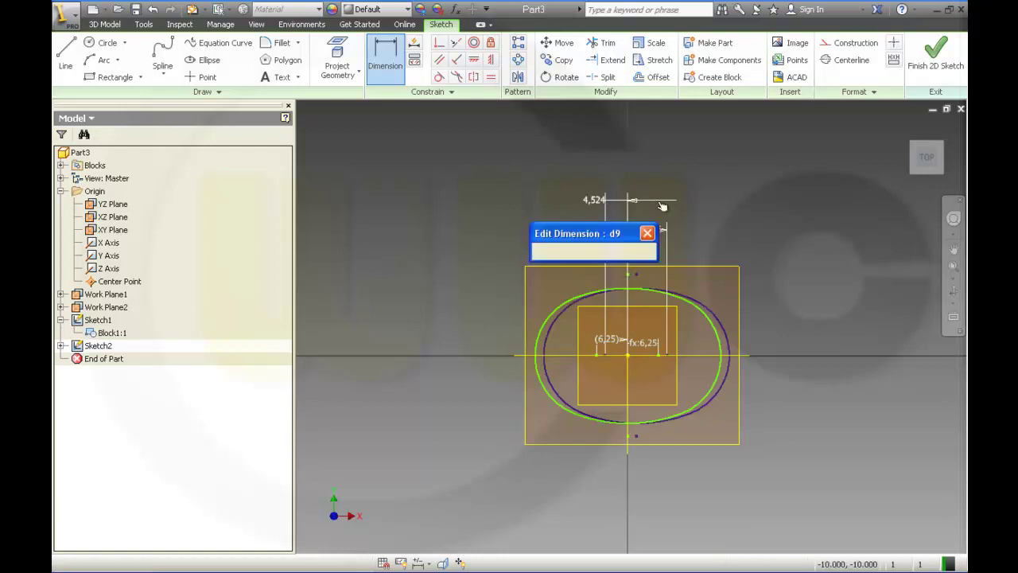
{"action": "left_click", "coordinate": [647, 252]}
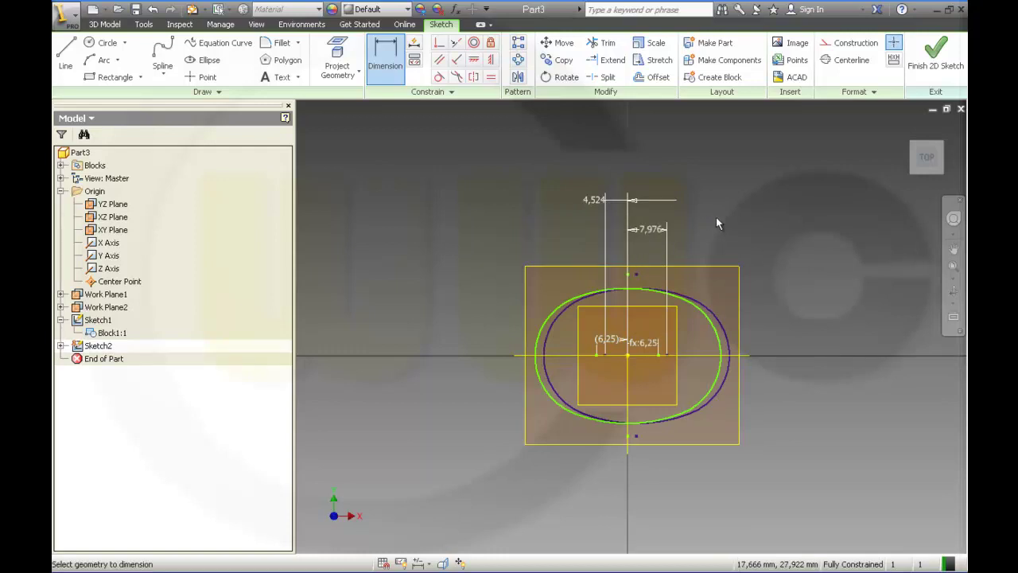
Try to set the right arc center's horizontal dimension equal to the left one with the expression =d9
{"action": "double_click", "coordinate": [650, 231]}
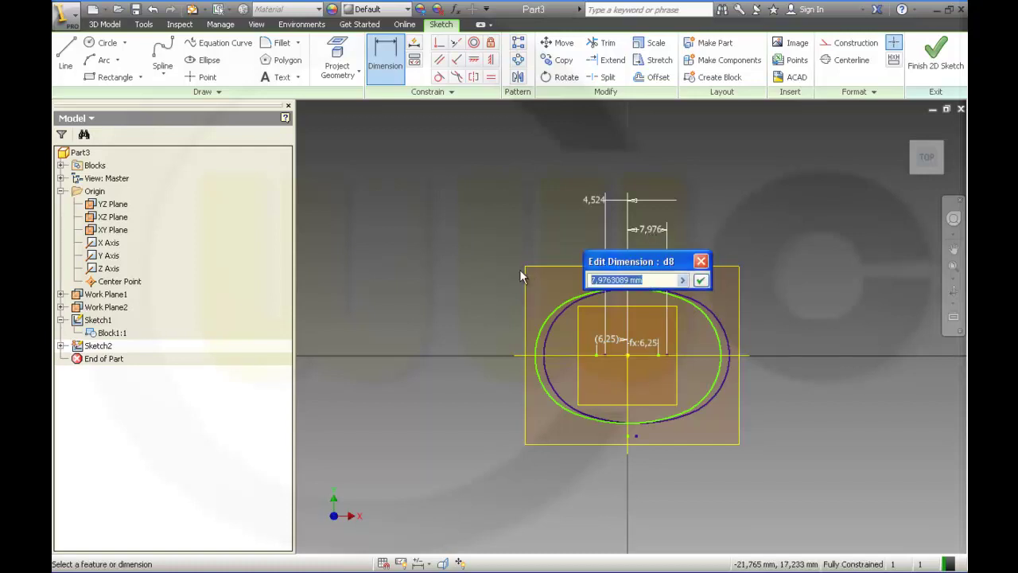
{"action": "type", "text": "=d9"}
{"action": "key", "text": "Return"}
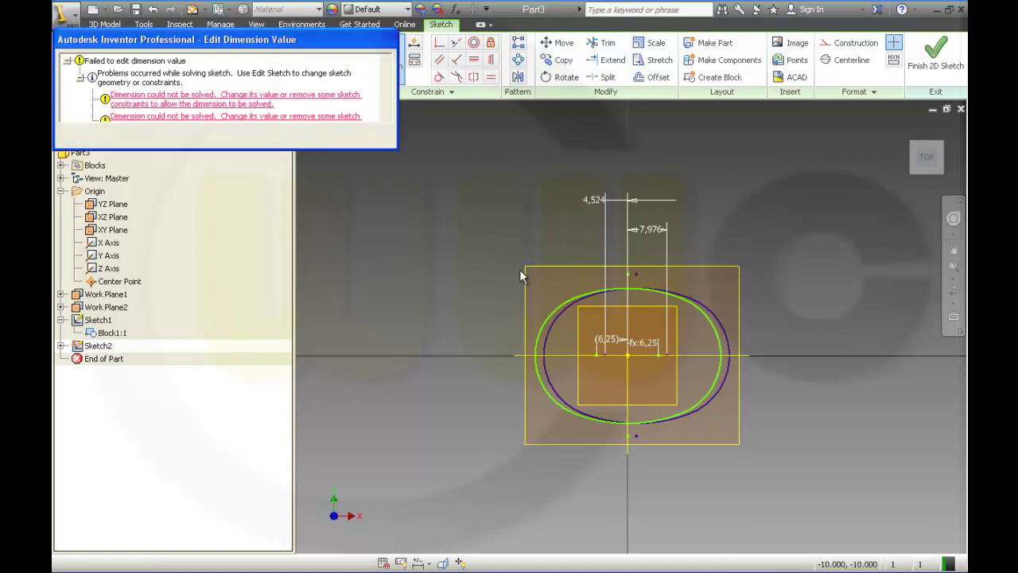
{"action": "left_click", "coordinate": [367, 135]}
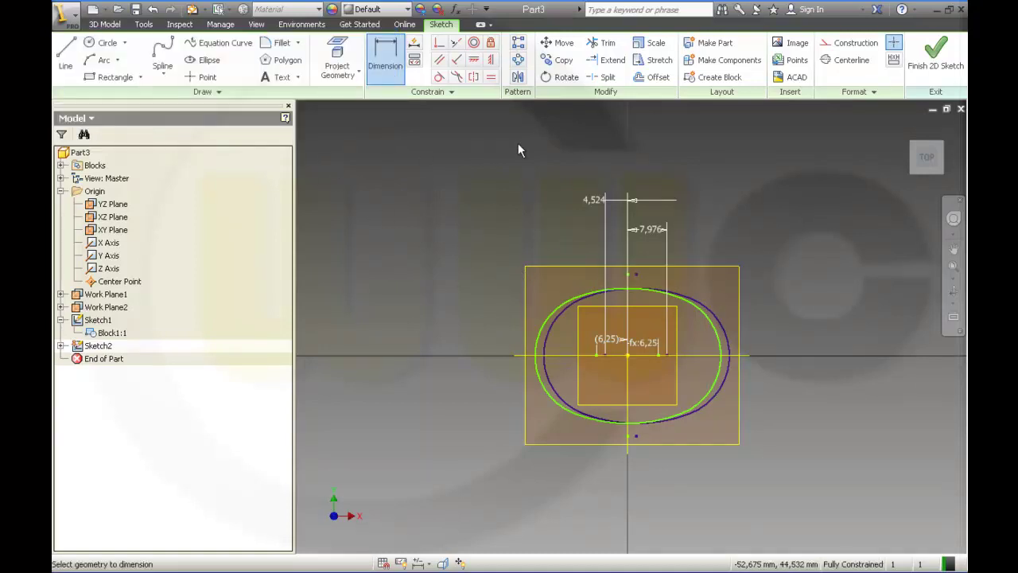
{"action": "key", "text": "Escape"}
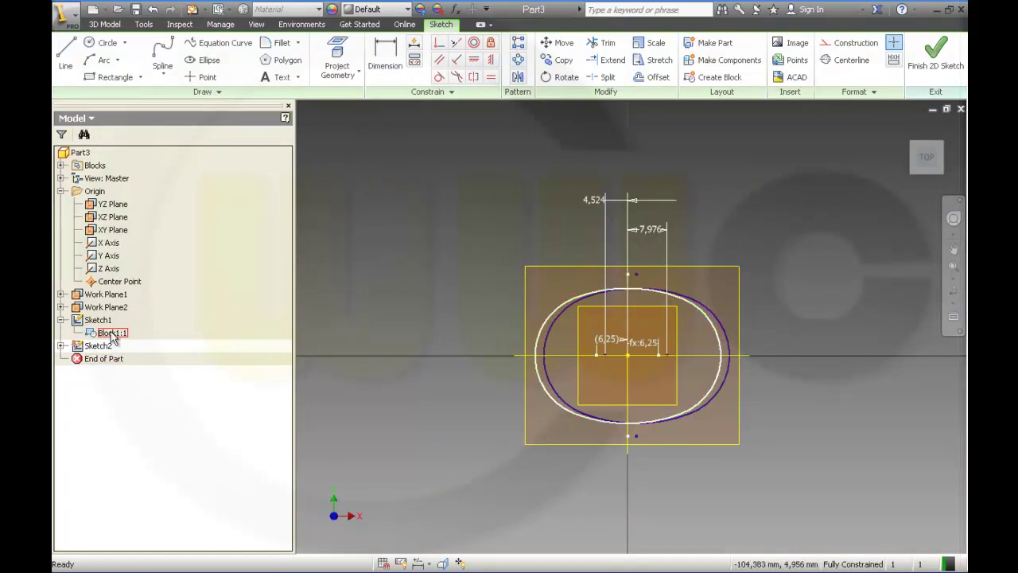
Try to explode the second Block1 instance inside Sketch2
{"action": "left_click", "coordinate": [61, 345]}
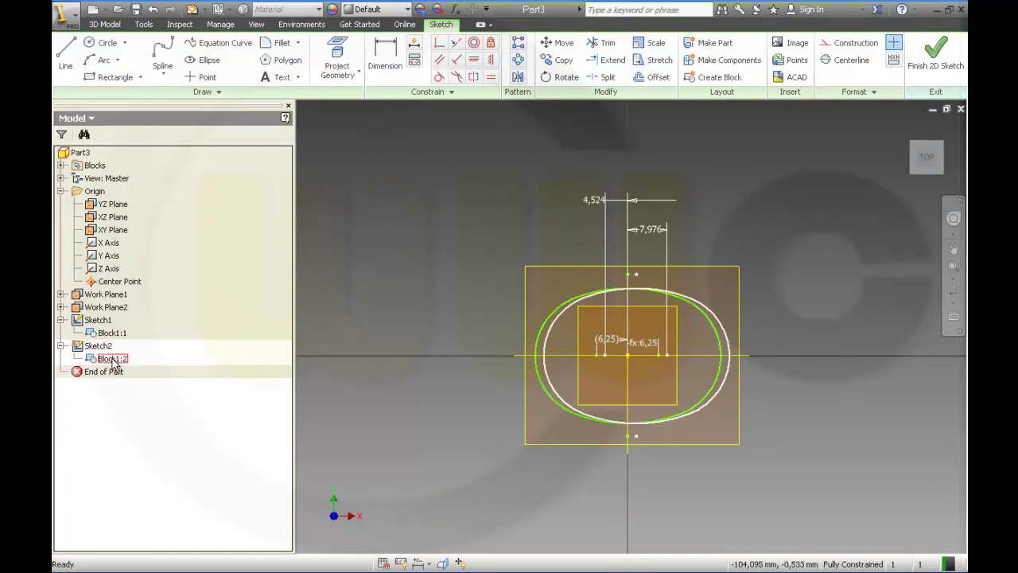
{"action": "double_click", "coordinate": [112, 358]}
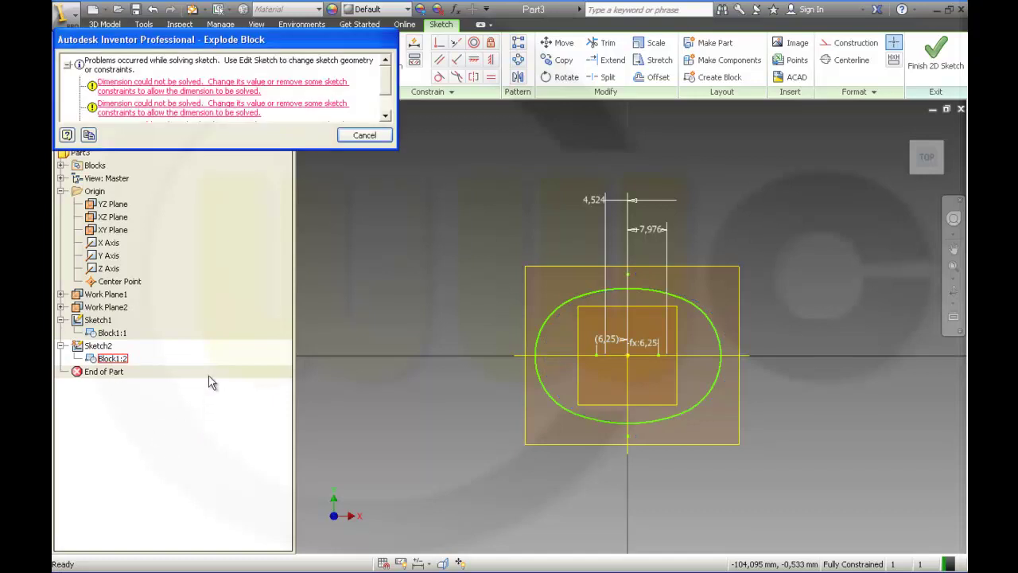
{"action": "left_click", "coordinate": [362, 136]}
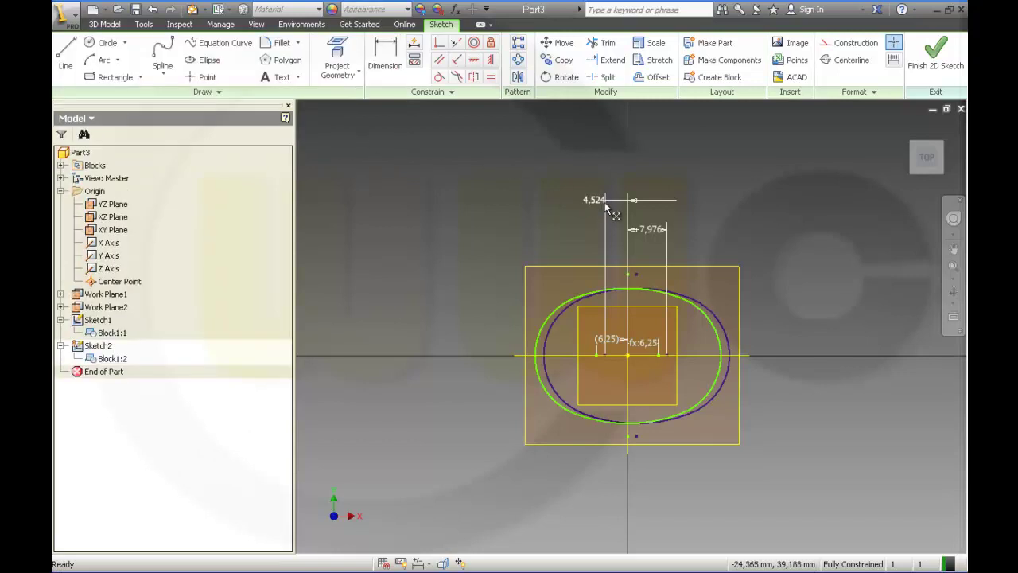
Delete the horizontal dimensions that locate the second block's arc centers from the origin
{"action": "left_click", "coordinate": [598, 197]}
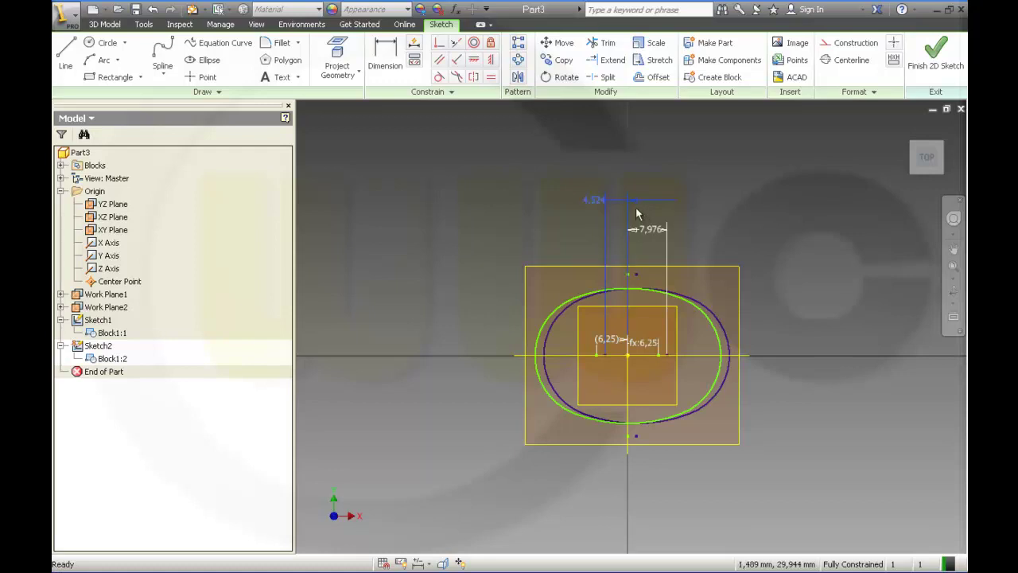
{"action": "key", "text": "Delete"}
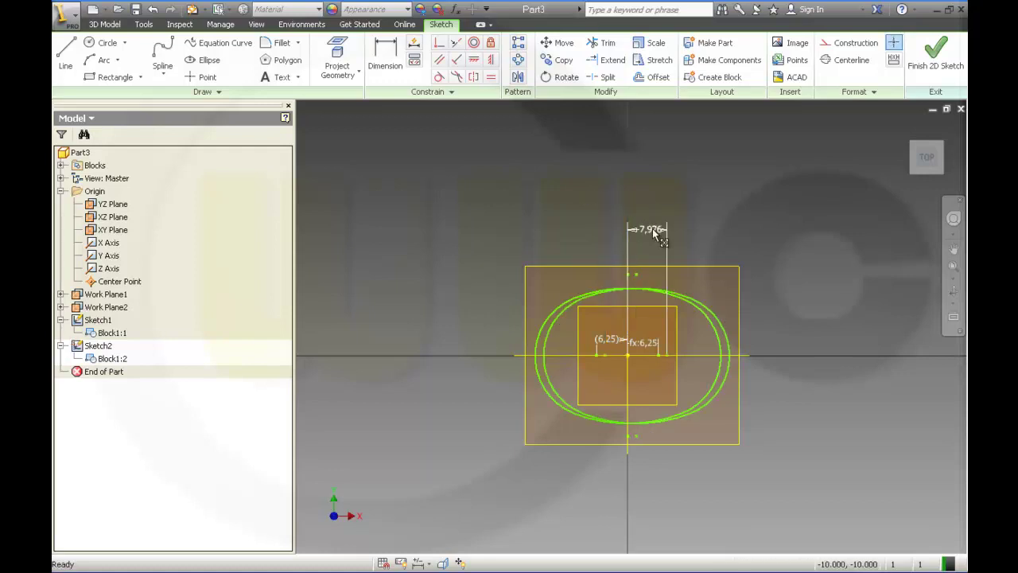
Explode the second Block1 instance inside Sketch2 and hide Sketch1
{"action": "left_click", "coordinate": [110, 359]}
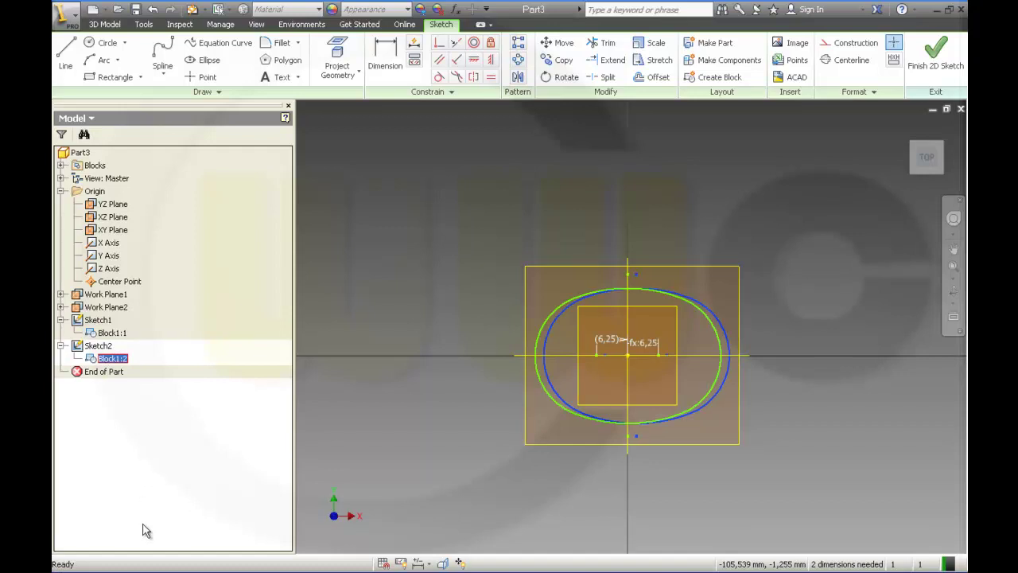
{"action": "left_click", "coordinate": [140, 422]}
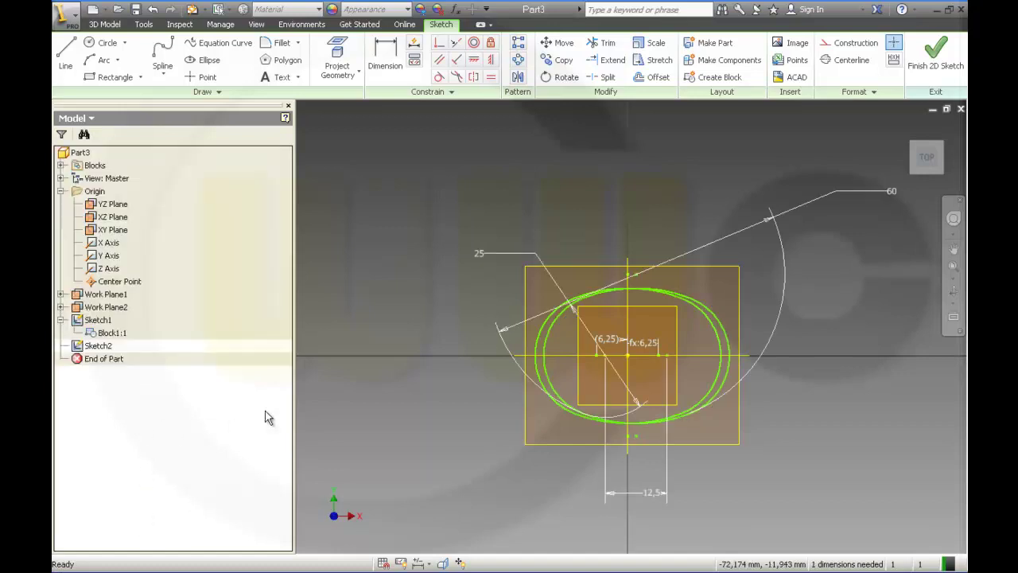
{"action": "scroll", "coordinate": [802, 360], "scroll_direction": "up", "scroll_amount": 3}
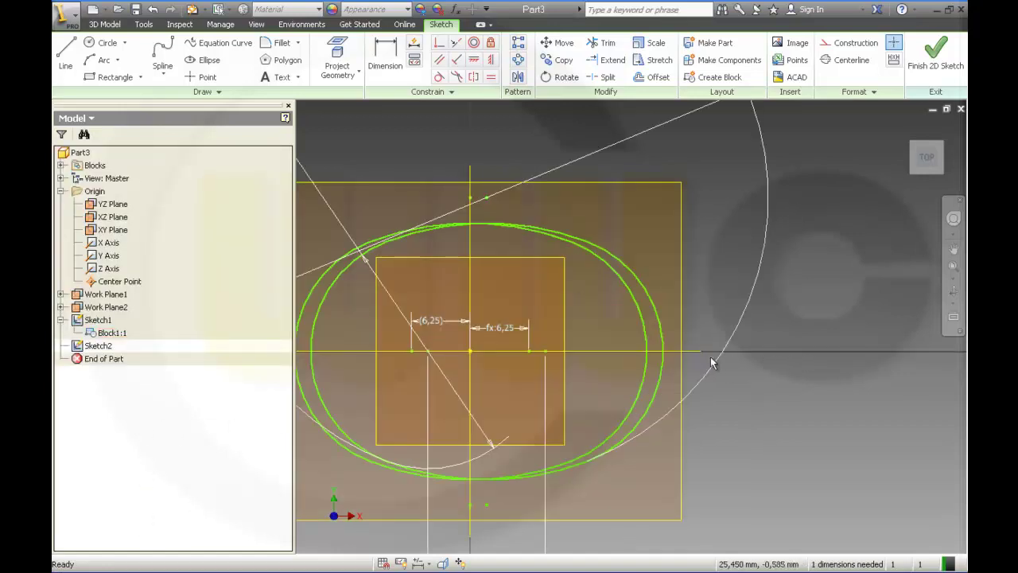
{"action": "middle_click_drag", "start_coordinate": [712, 357], "coordinate": [818, 347]}
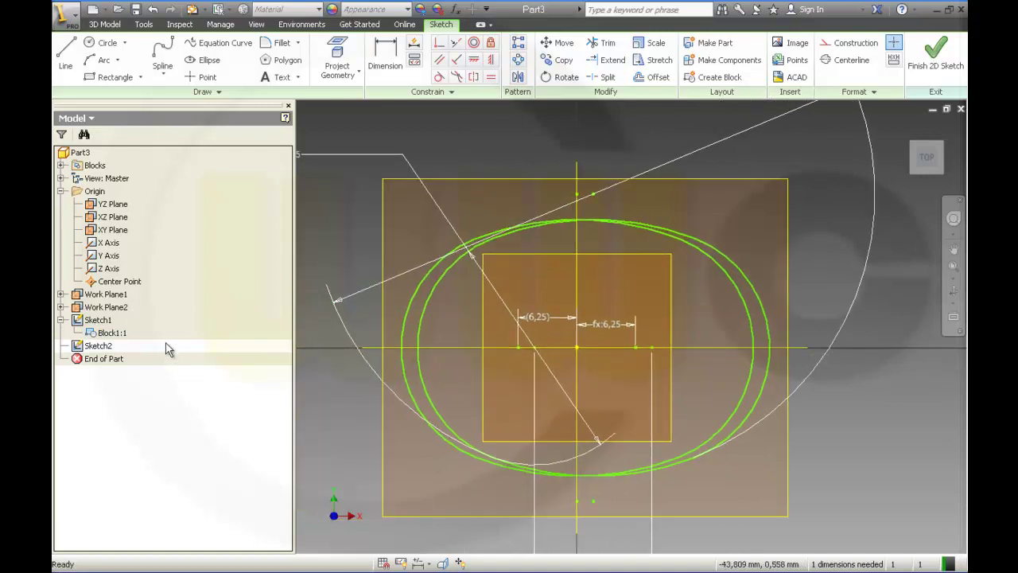
{"action": "left_click", "coordinate": [100, 320]}
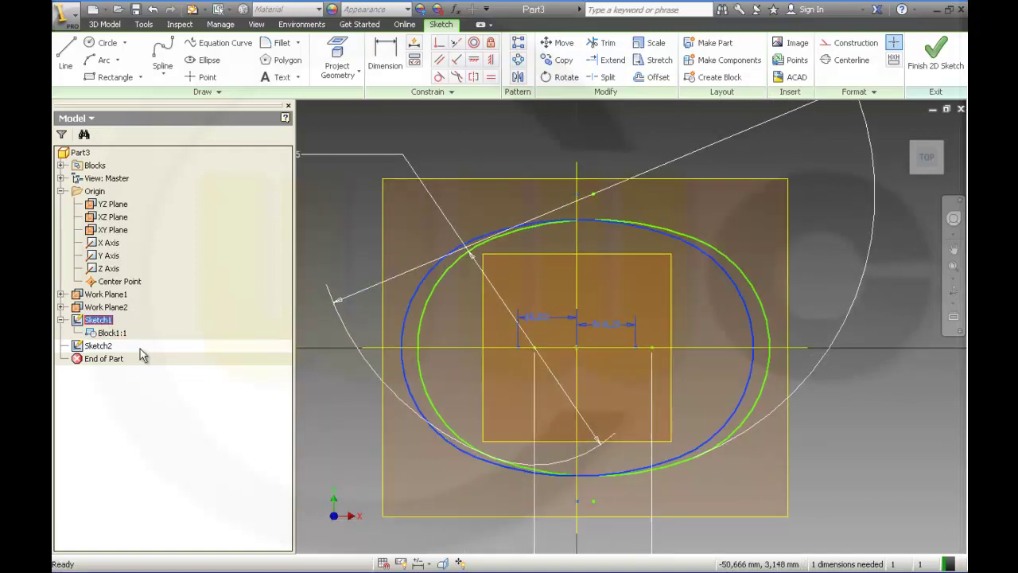
{"action": "left_click", "coordinate": [141, 464]}
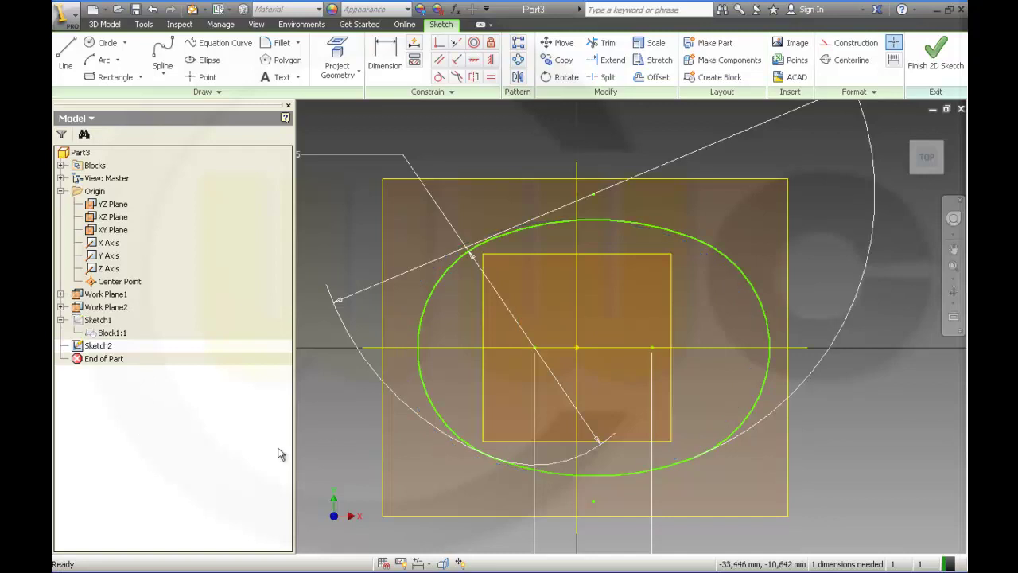
Shift the exploded oval roughly onto the origin and dimension the horizontal distances from the origin to both arc centers, making the left one driven
{"action": "scroll", "coordinate": [787, 372], "scroll_direction": "down", "scroll_amount": 4}
{"action": "scroll", "coordinate": [788, 373], "scroll_direction": "up", "scroll_amount": 4}
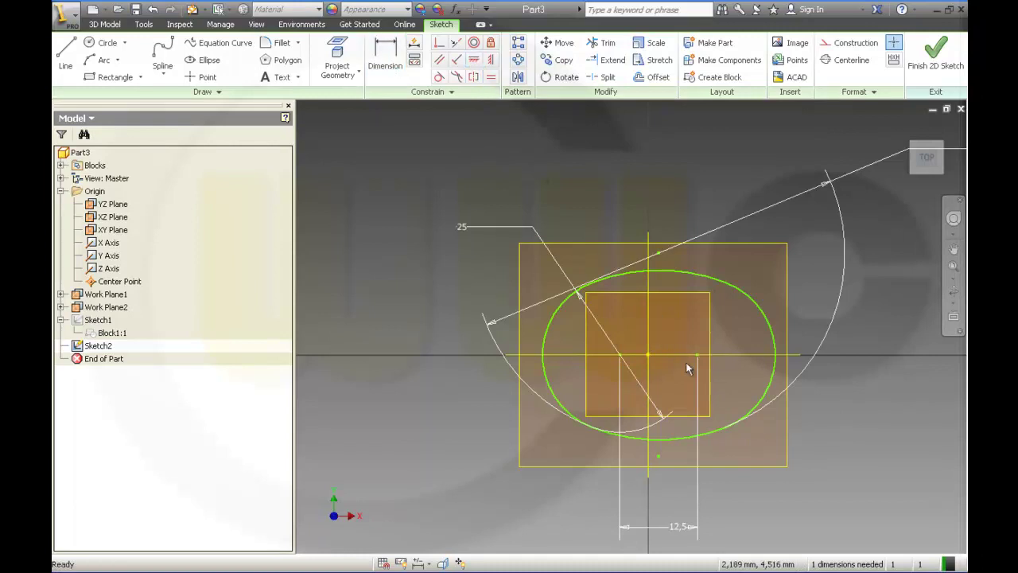
{"action": "mouse_move", "coordinate": [688, 278]}
{"action": "left_mouse_down"}
{"action": "mouse_move", "coordinate": [685, 252]}
{"action": "mouse_move", "coordinate": [686, 289]}
{"action": "mouse_move", "coordinate": [654, 271]}
{"action": "mouse_move", "coordinate": [692, 278]}
{"action": "left_mouse_up"}
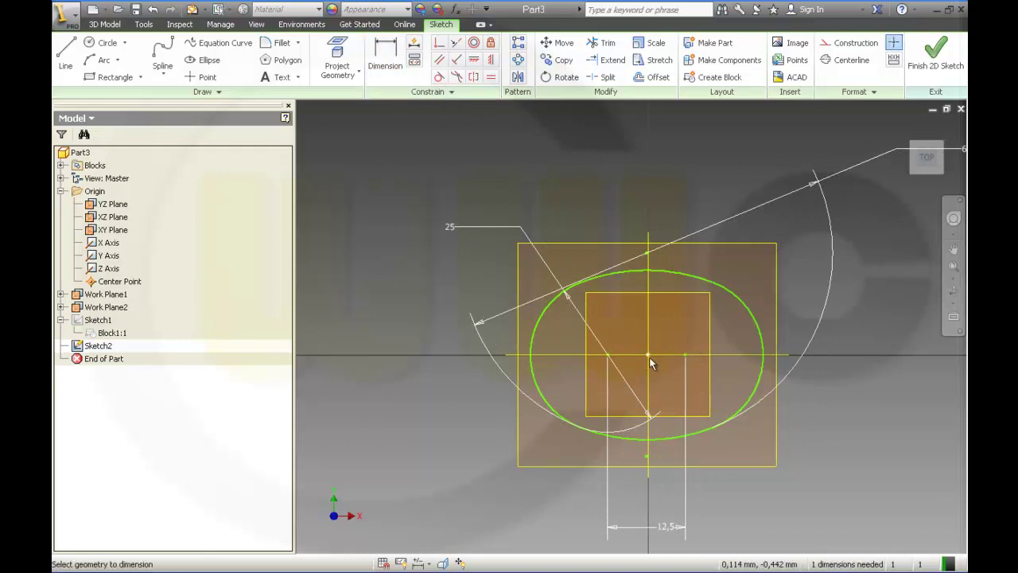
{"action": "key", "text": "d"}
{"action": "left_click", "coordinate": [670, 327]}
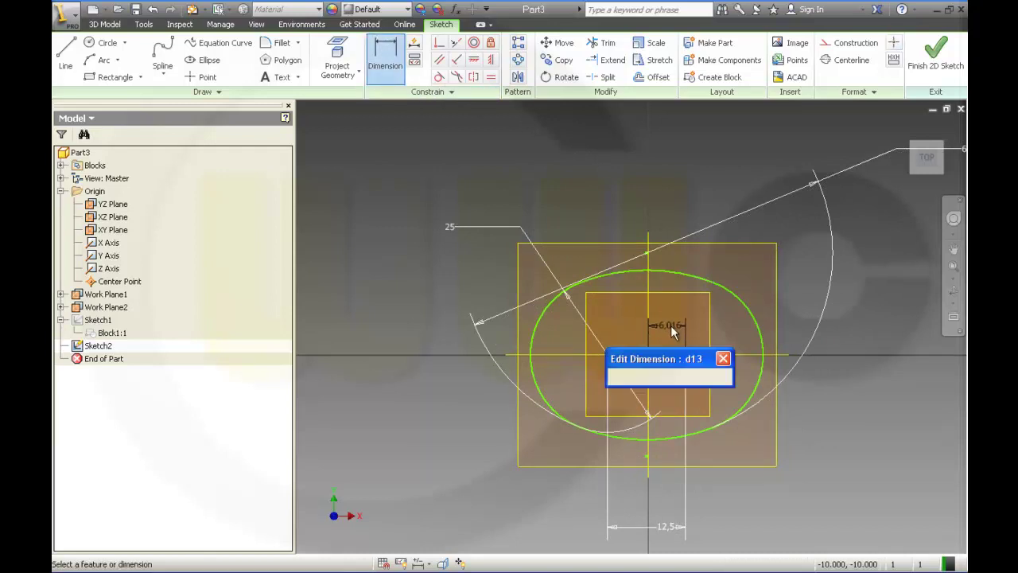
{"action": "left_click", "coordinate": [723, 378]}
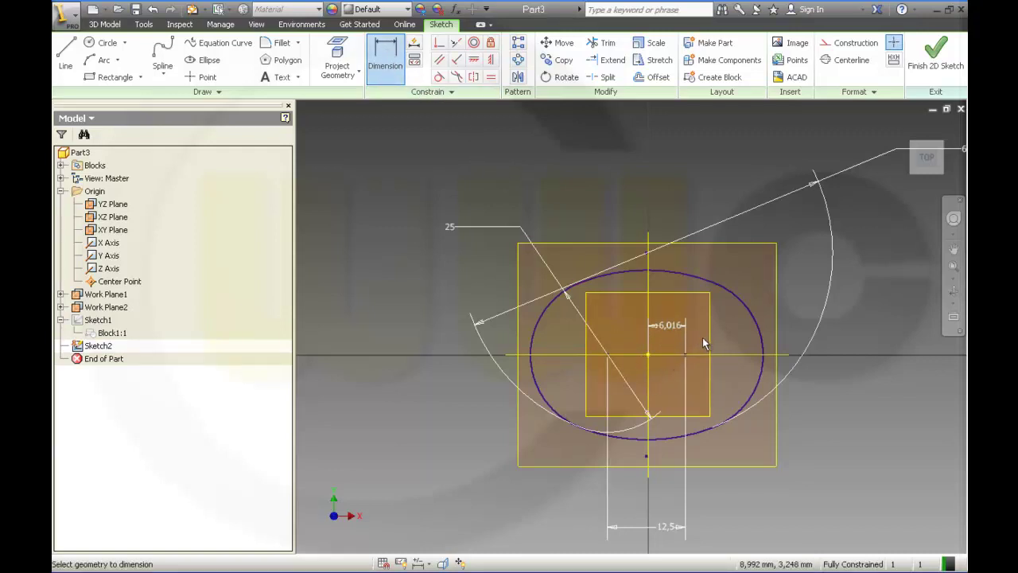
{"action": "left_click", "coordinate": [609, 359]}
{"action": "left_click", "coordinate": [618, 311]}
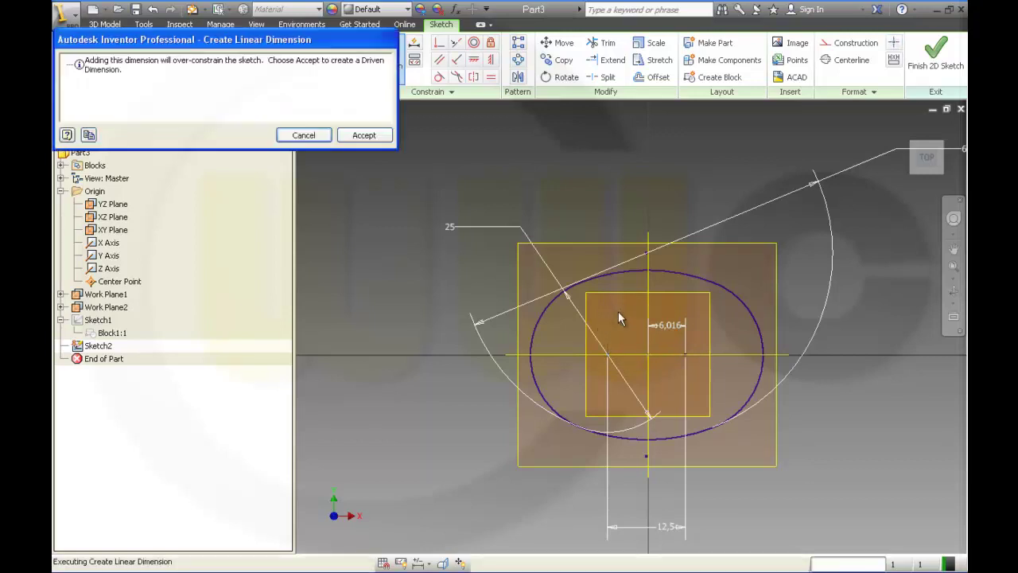
{"action": "left_click", "coordinate": [363, 135]}
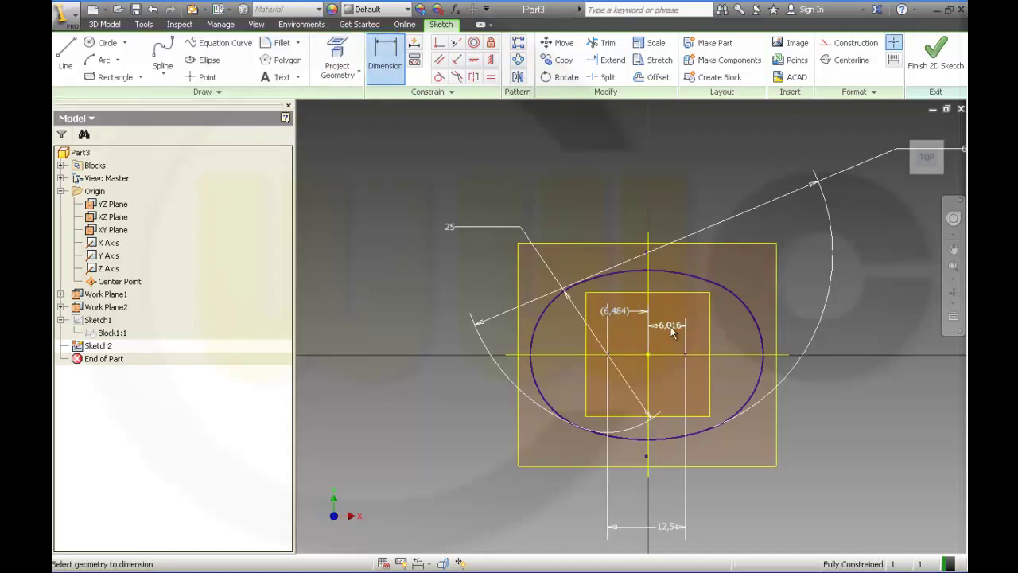
Set the right arc center's distance from the origin to half the arc-center spacing with the expression =d12/2
{"action": "left_click", "coordinate": [672, 328]}
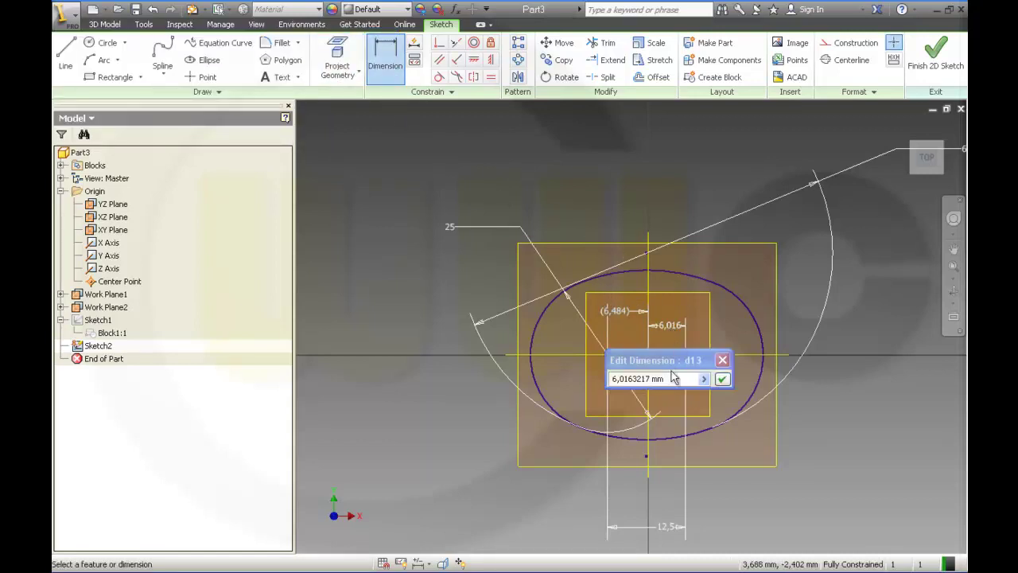
{"action": "type", "text": "="}
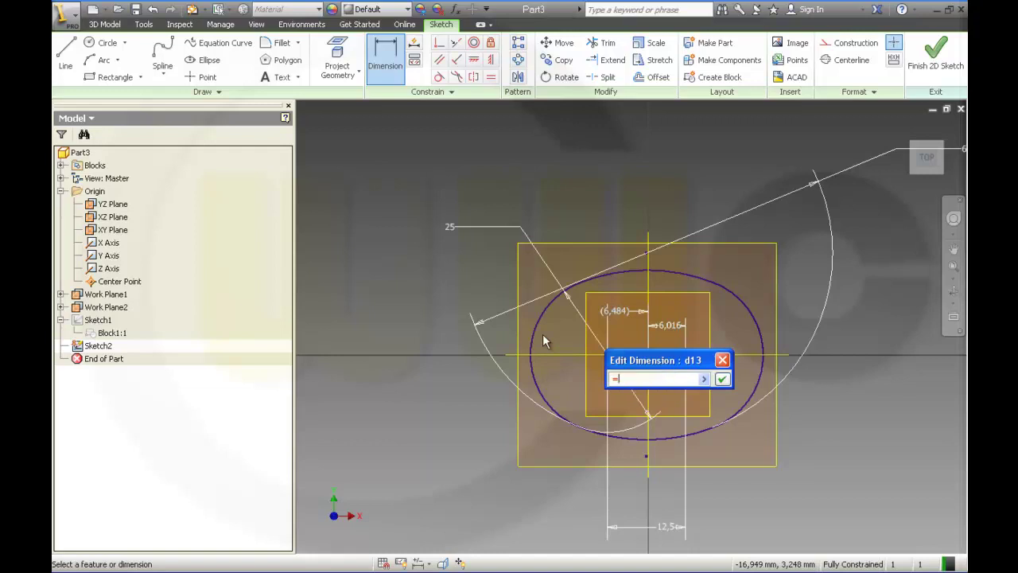
{"action": "type", "text": "d1/2"}
{"action": "key", "text": "Return"}
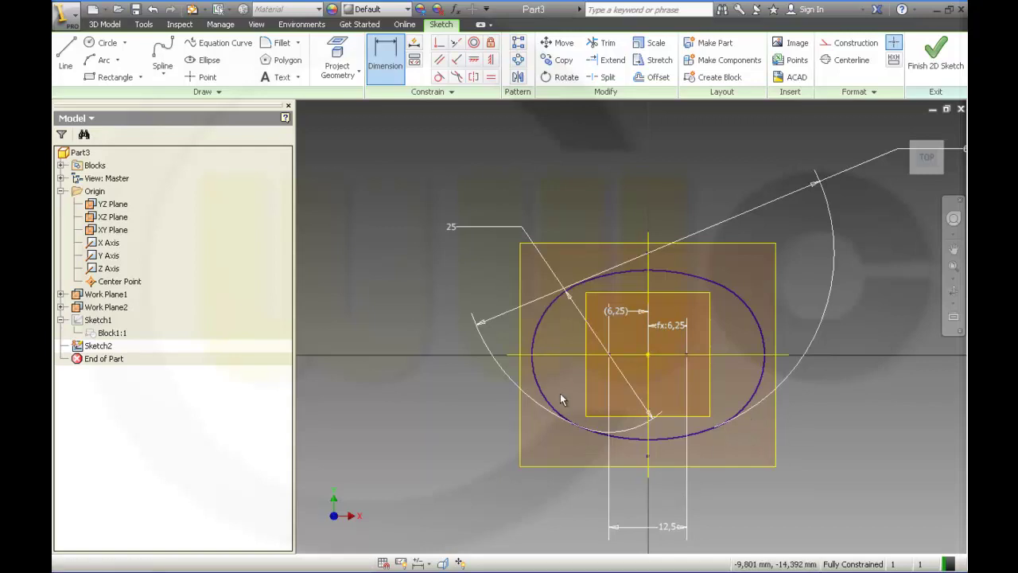
Set the left arc's diameter in Sketch2 to 32 mm
{"action": "double_click", "coordinate": [452, 227]}
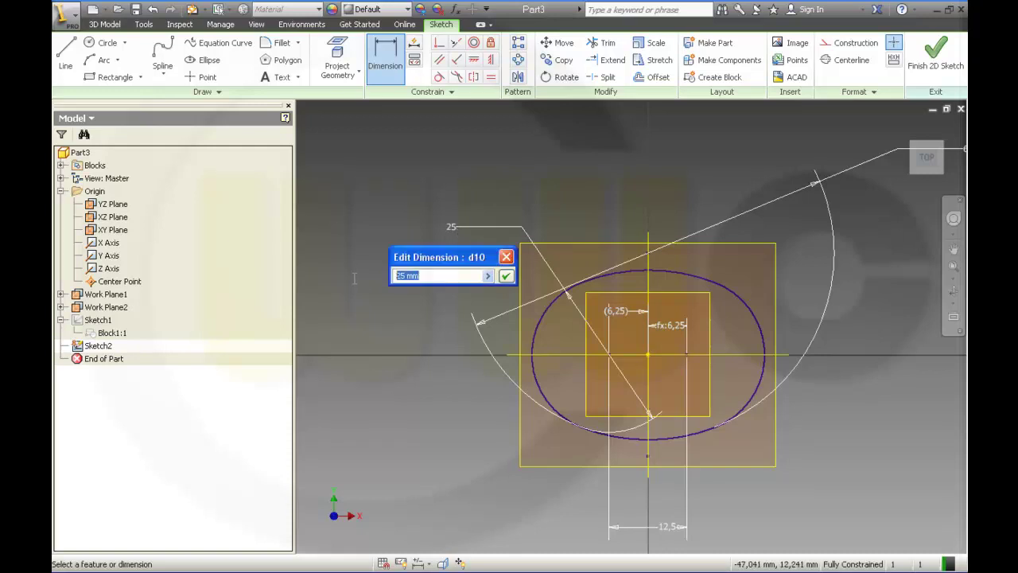
{"action": "type", "text": "32"}
{"action": "key", "text": "Return"}
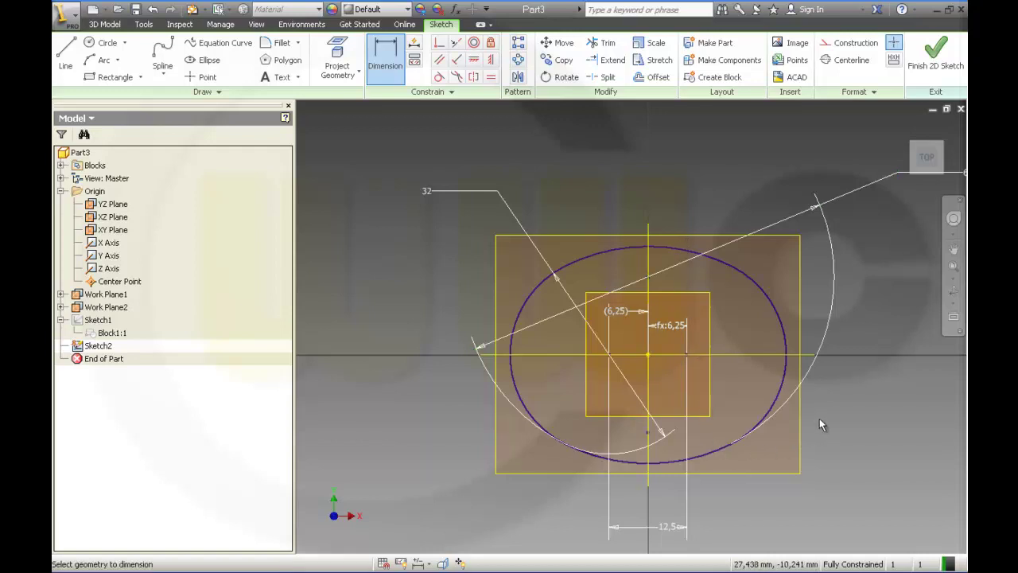
Try to set the spacing between the left and right arc centers to 35 mm
{"action": "left_click", "coordinate": [669, 527]}
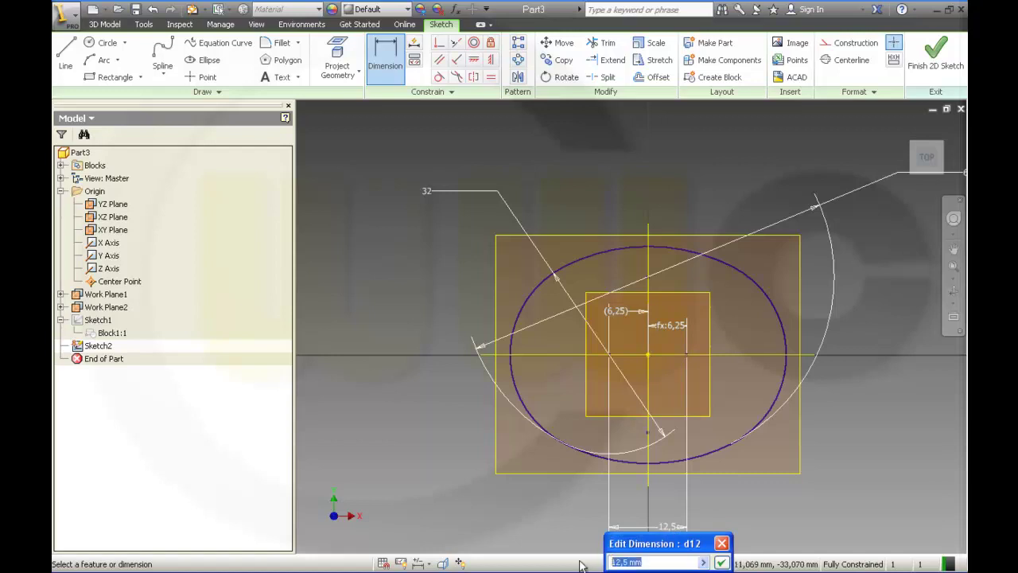
{"action": "type", "text": "35"}
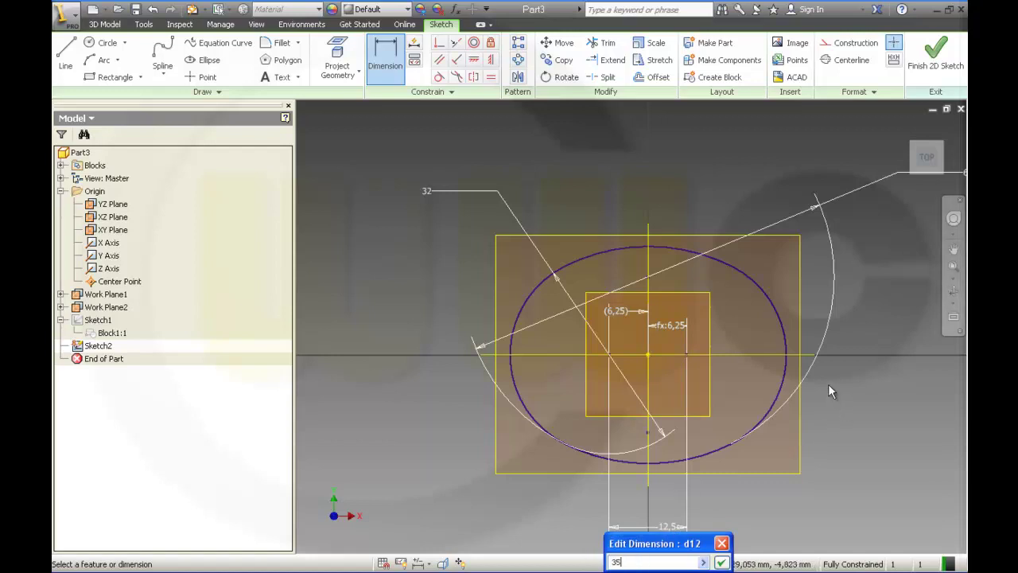
{"action": "key", "text": "Return"}
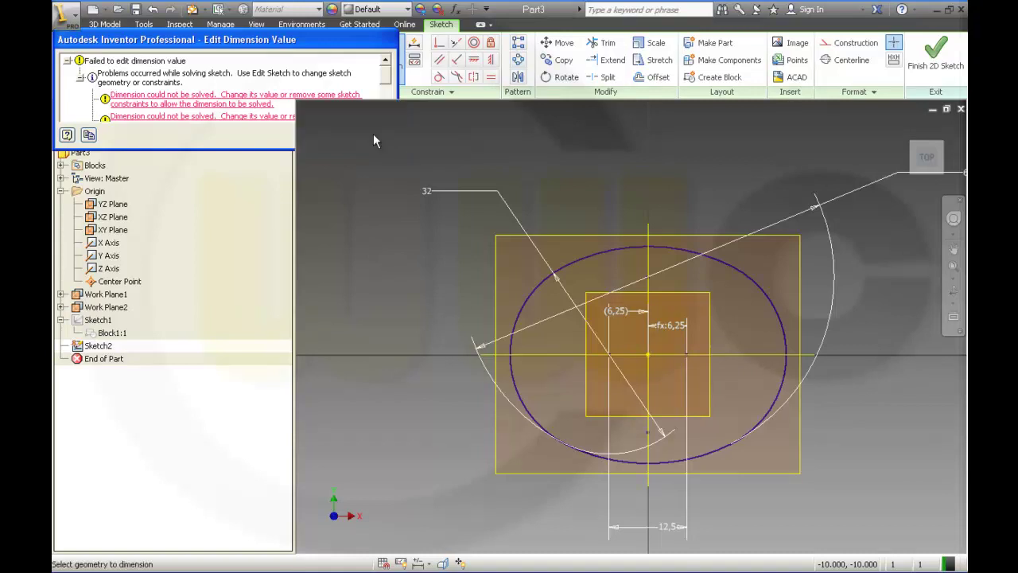
{"action": "left_click", "coordinate": [370, 135]}
Set the diameter of the oval's large lower arc to 80 mm
{"action": "scroll", "coordinate": [677, 344], "scroll_direction": "down", "scroll_amount": 2}
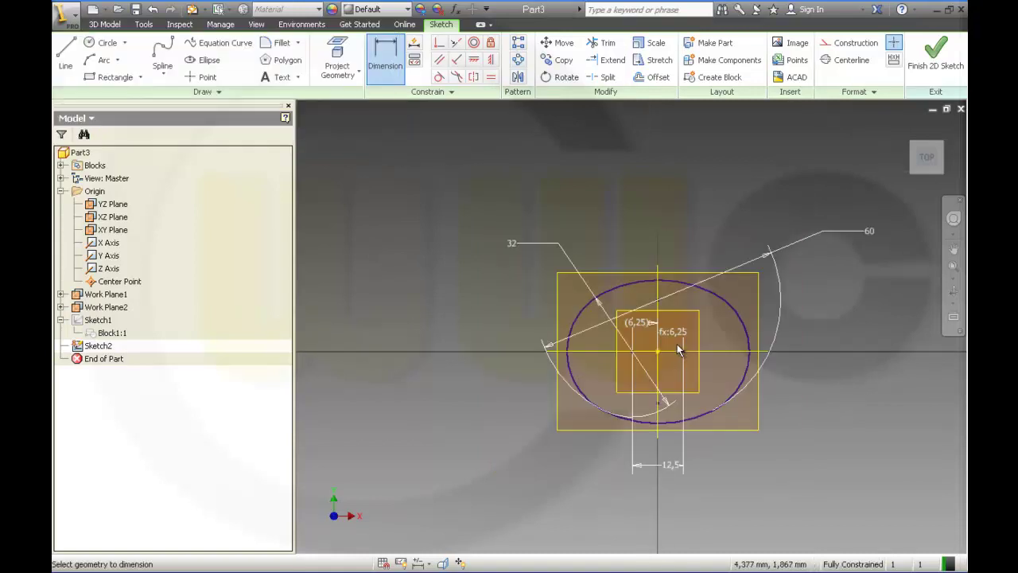
{"action": "scroll", "coordinate": [677, 345], "scroll_direction": "up", "scroll_amount": 3}
{"action": "middle_click_drag", "start_coordinate": [735, 406], "coordinate": [734, 300]}
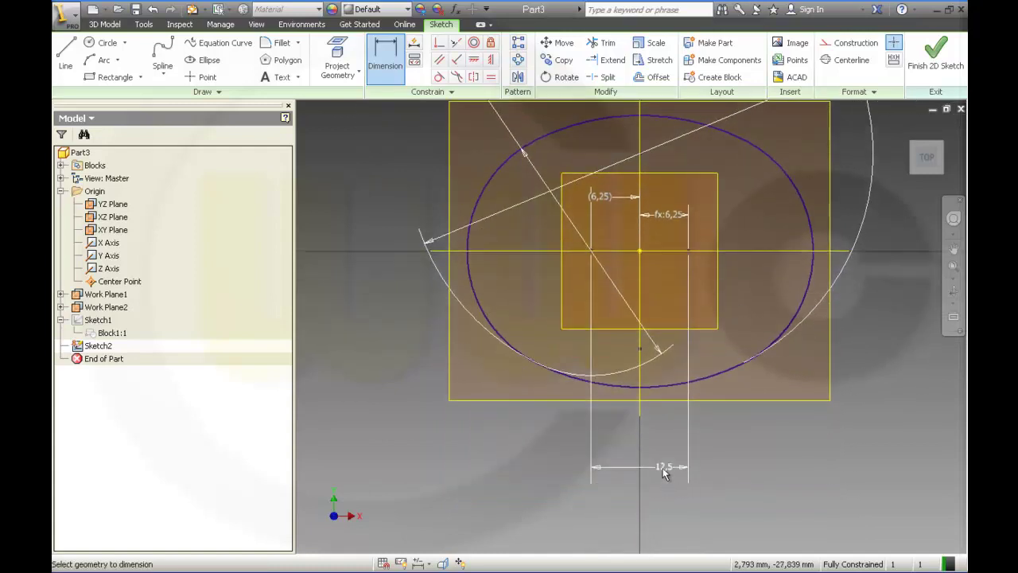
{"action": "scroll", "coordinate": [663, 447], "scroll_direction": "down", "scroll_amount": 3}
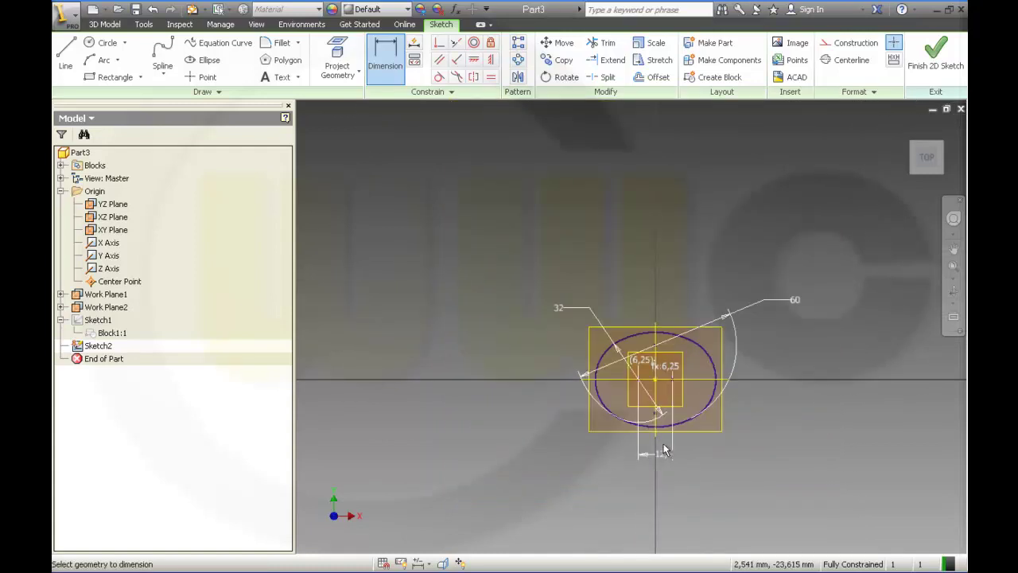
{"action": "scroll", "coordinate": [697, 414], "scroll_direction": "up", "scroll_amount": 2}
{"action": "scroll", "coordinate": [844, 203], "scroll_direction": "down", "scroll_amount": 2}
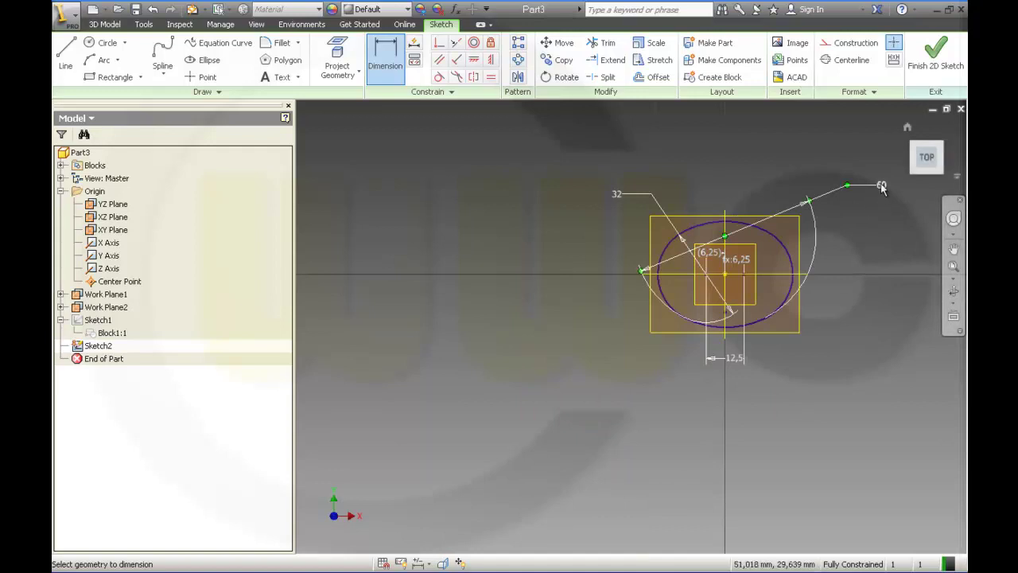
{"action": "left_click", "coordinate": [879, 188]}
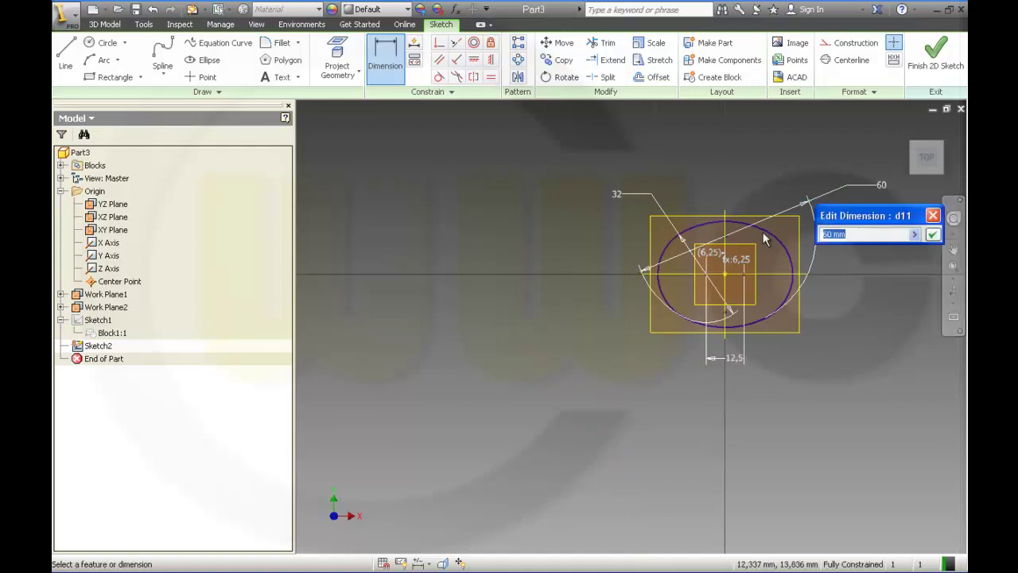
{"action": "type", "text": "80"}
{"action": "key", "text": "Return"}
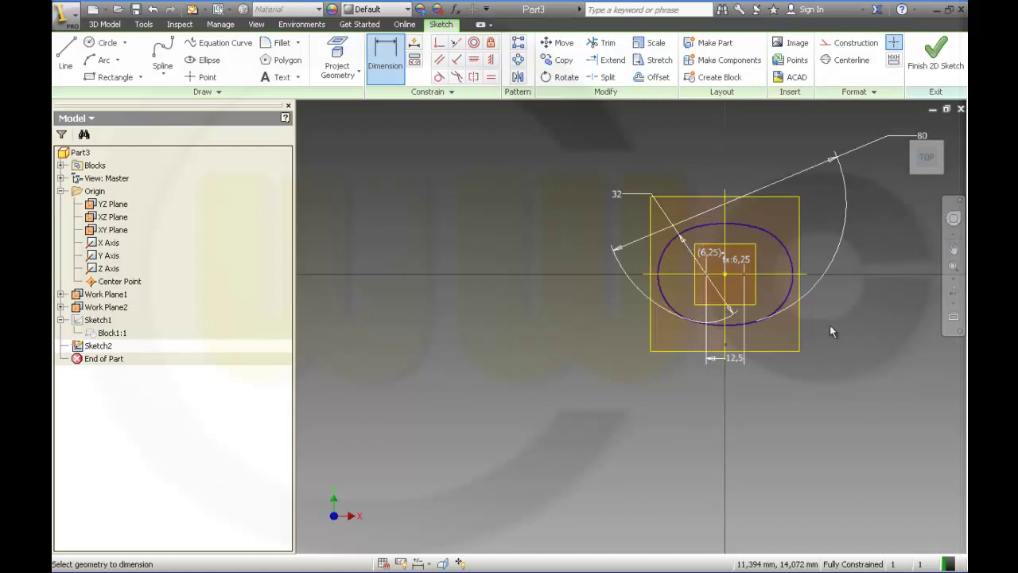
Set the spacing between the oval's left and right arc centers to 35 mm
{"action": "left_click", "coordinate": [730, 358]}
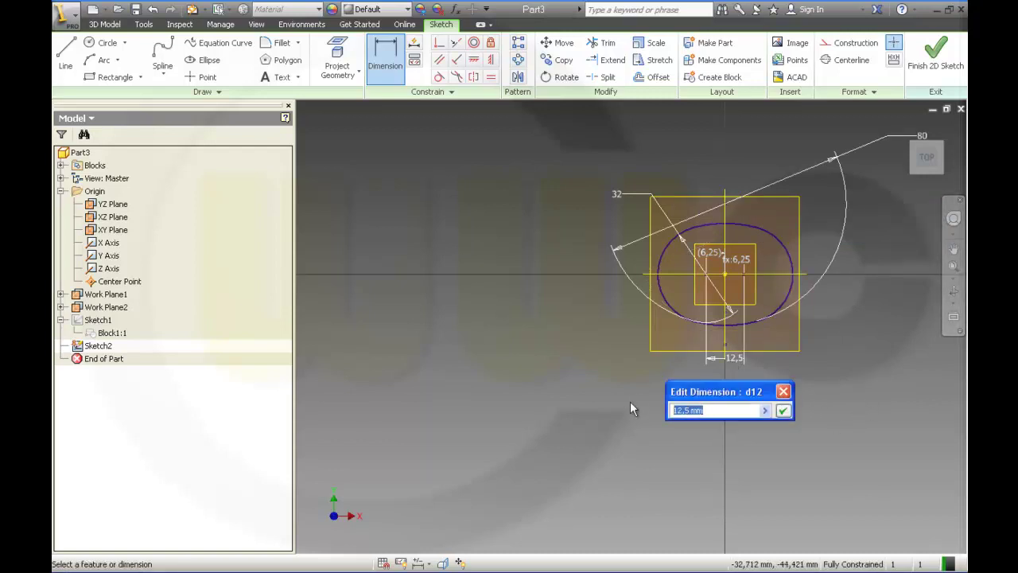
{"action": "type", "text": "35"}
{"action": "key", "text": "Return"}
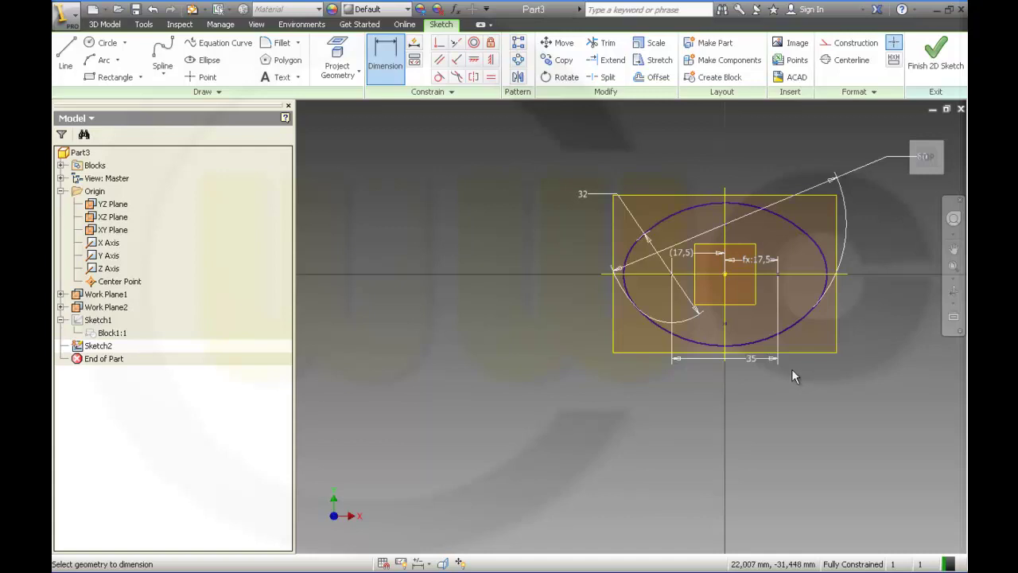
Finish editing Sketch2 and make Sketch1 visible again
{"action": "left_click", "coordinate": [935, 66]}
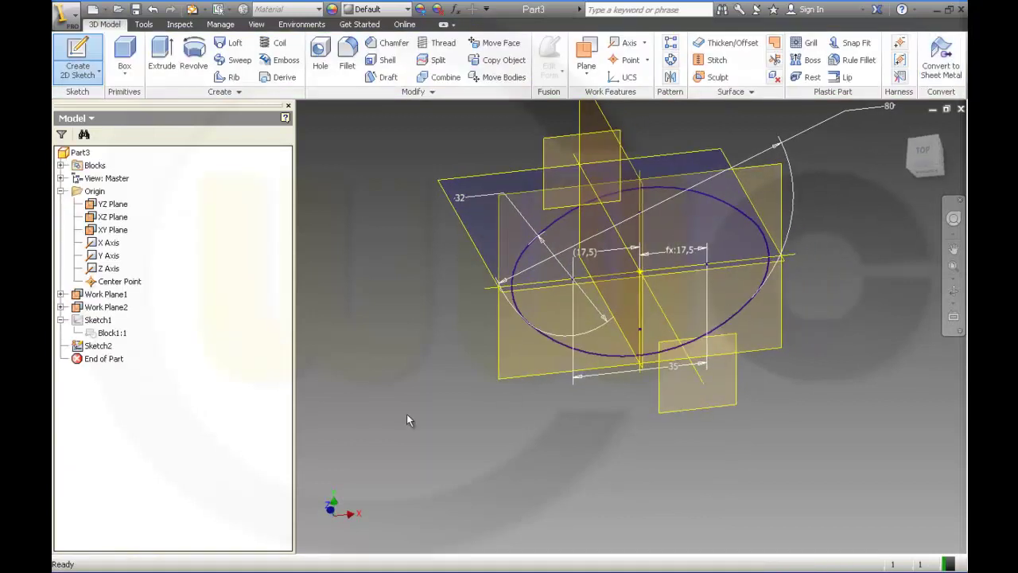
{"action": "left_click", "coordinate": [97, 320]}
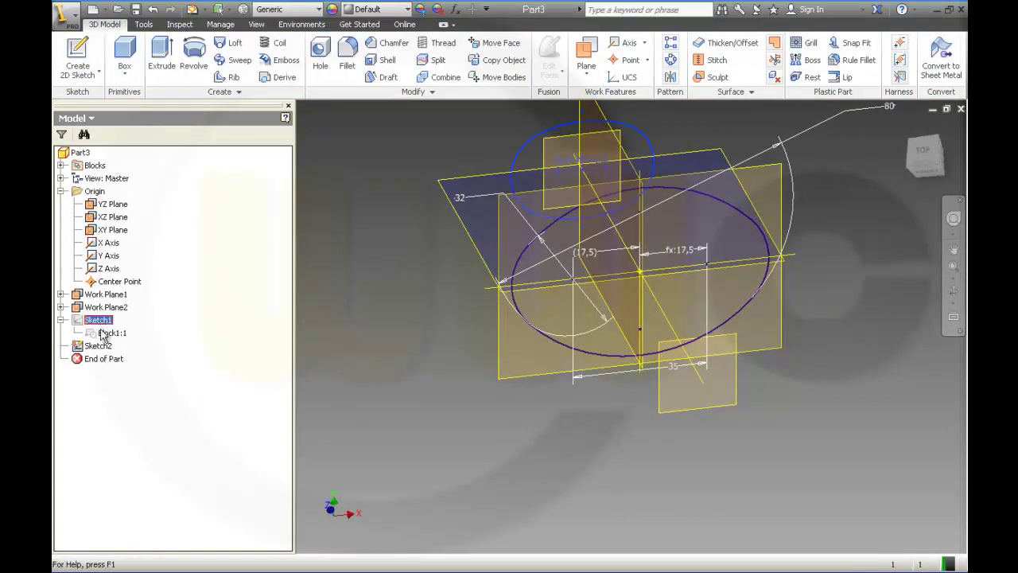
{"action": "left_click", "coordinate": [135, 447]}
{"action": "middle_click_drag", "start_coordinate": [434, 374], "coordinate": [449, 401]}
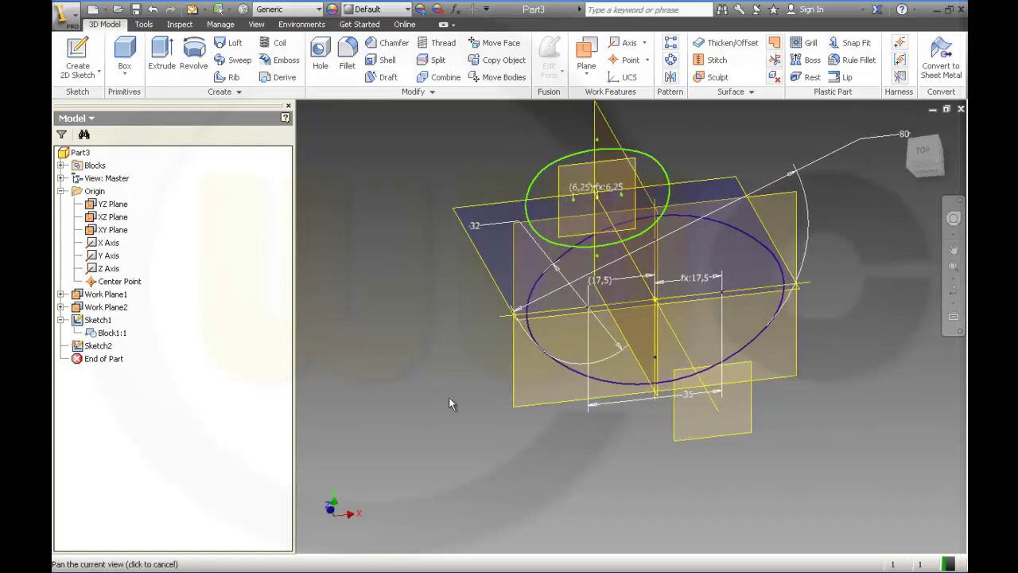
Set the left arc's diameter in the Sketch2 oval to 40 mm
{"action": "double_click", "coordinate": [476, 228]}
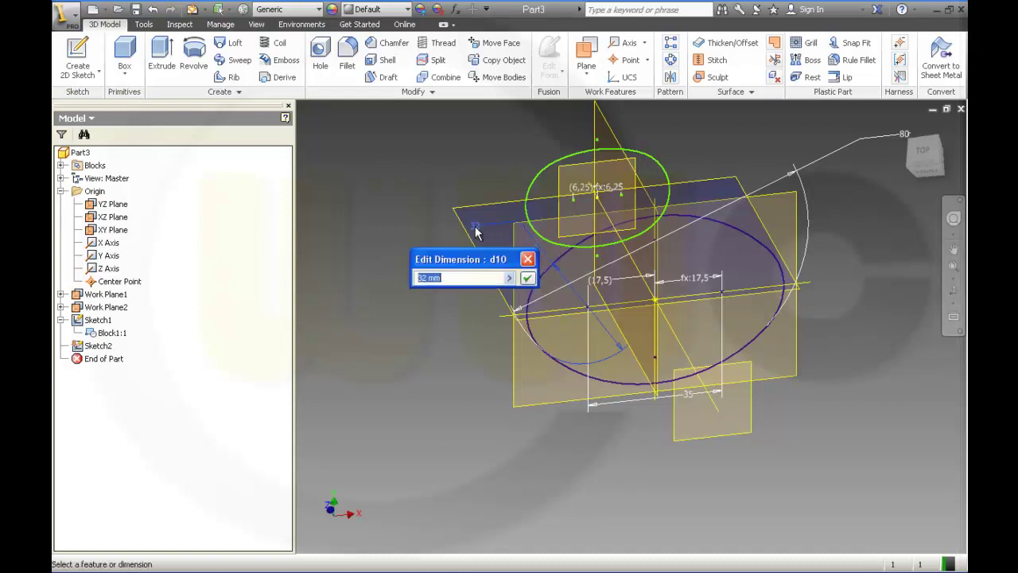
{"action": "type", "text": "40"}
{"action": "key", "text": "Return"}
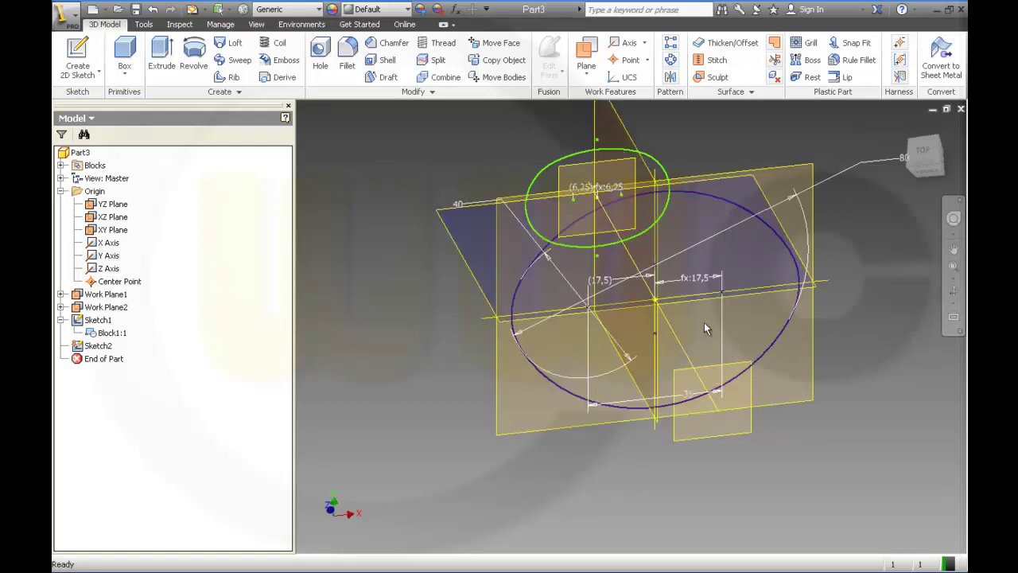
Set the left arc's diameter in the Sketch2 oval to 32 mm
{"action": "scroll", "coordinate": [703, 322], "scroll_direction": "up", "scroll_amount": 2}
{"action": "mouse_move", "coordinate": [701, 314]}
{"action": "middle_mouse_down"}
{"action": "mouse_move", "coordinate": [706, 331]}
{"action": "mouse_move", "coordinate": [717, 303]}
{"action": "mouse_move", "coordinate": [719, 321]}
{"action": "middle_mouse_up"}
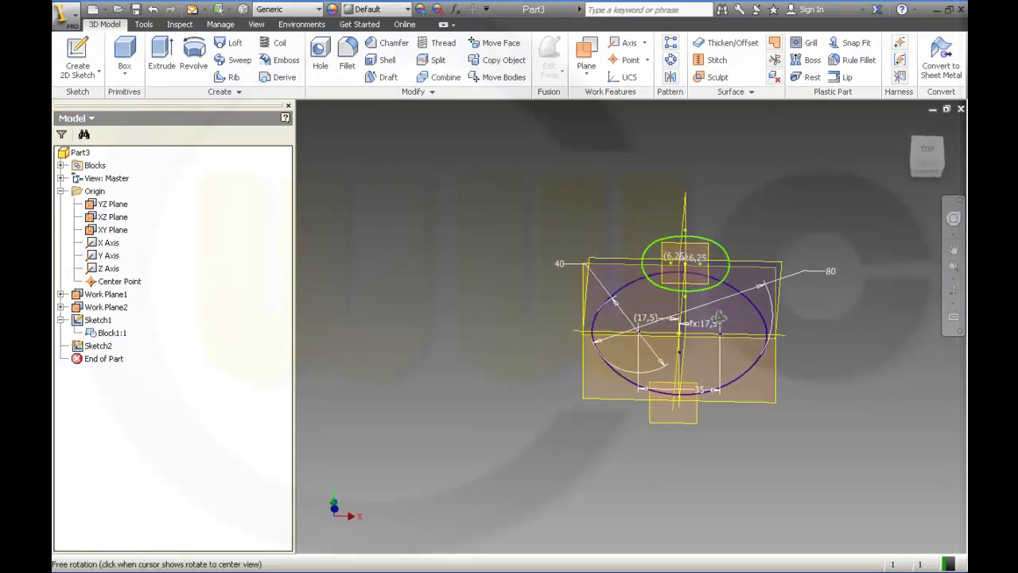
{"action": "double_click", "coordinate": [561, 265]}
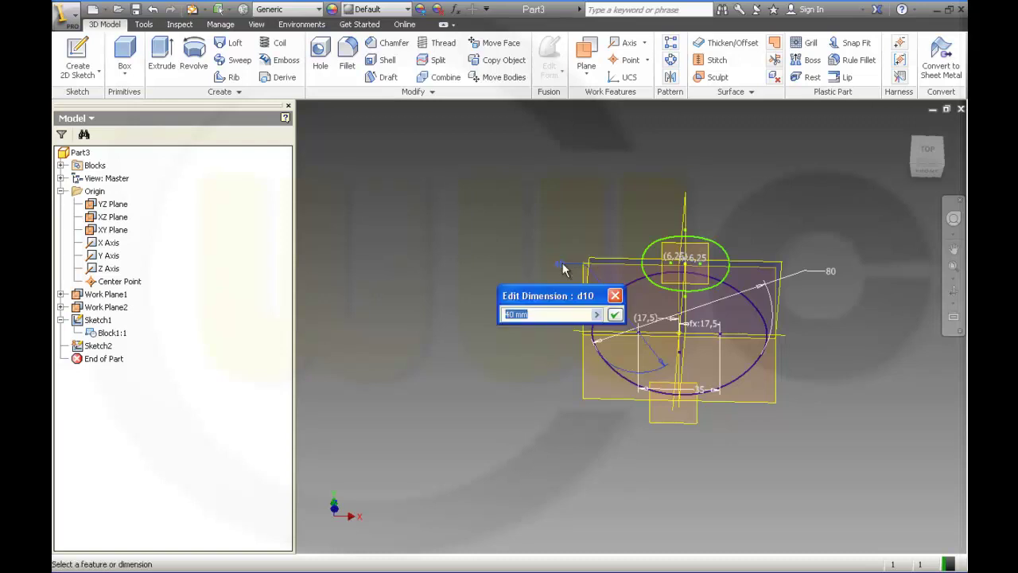
{"action": "type", "text": "32"}
{"action": "key", "text": "Return"}
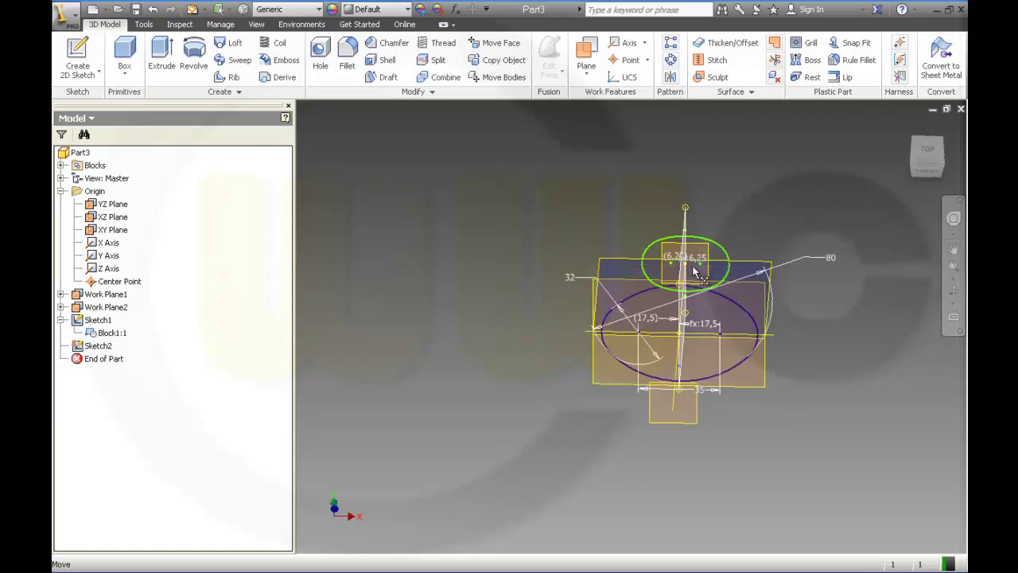
Set the diameter of the Sketch2 oval's large lower arc to 70 mm
{"action": "double_click", "coordinate": [830, 257]}
{"action": "type", "text": "70"}
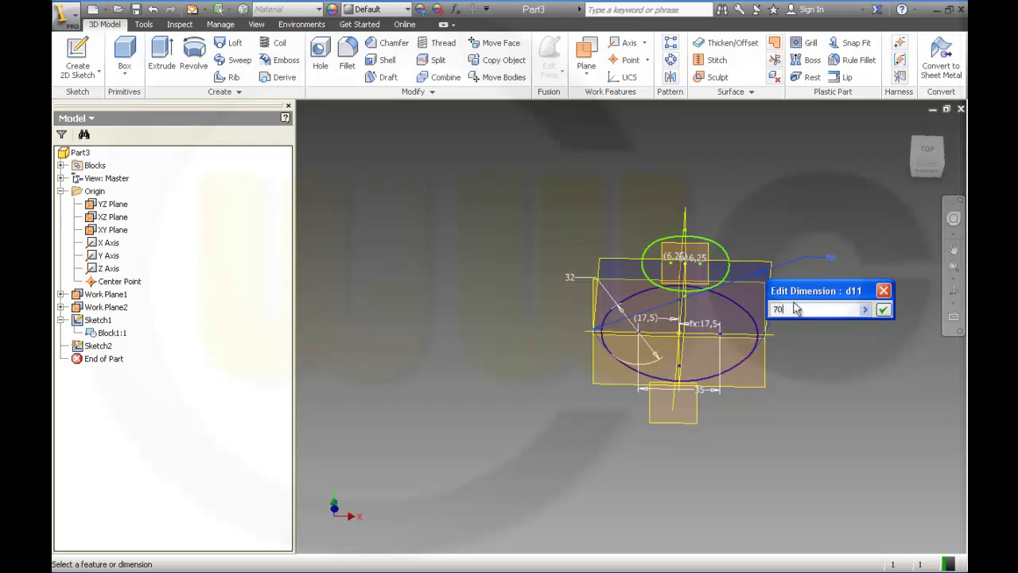
{"action": "key", "text": "Return"}
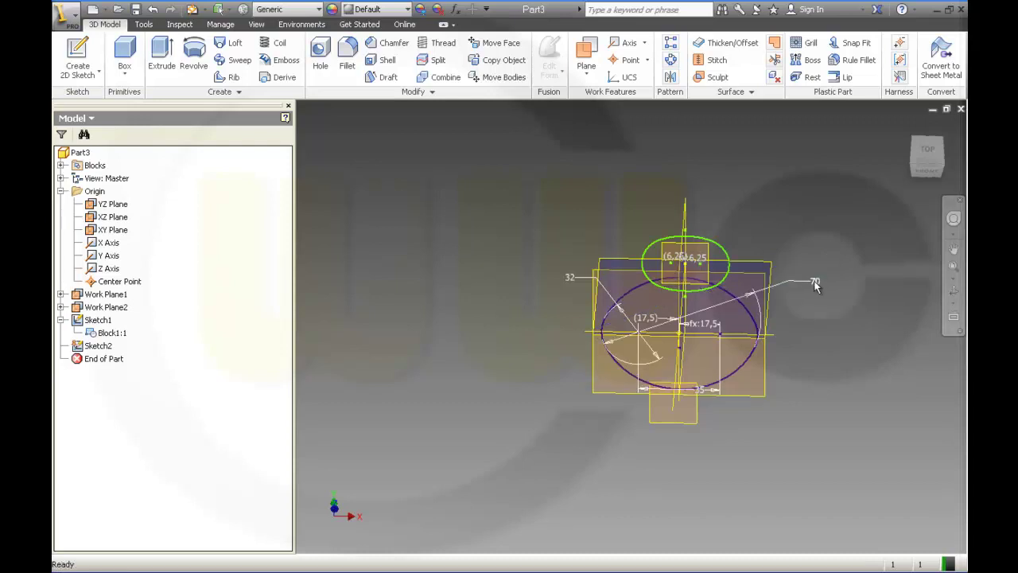
Set the diameter of the Sketch2 oval's large lower arc to 100 mm
{"action": "double_click", "coordinate": [815, 283]}
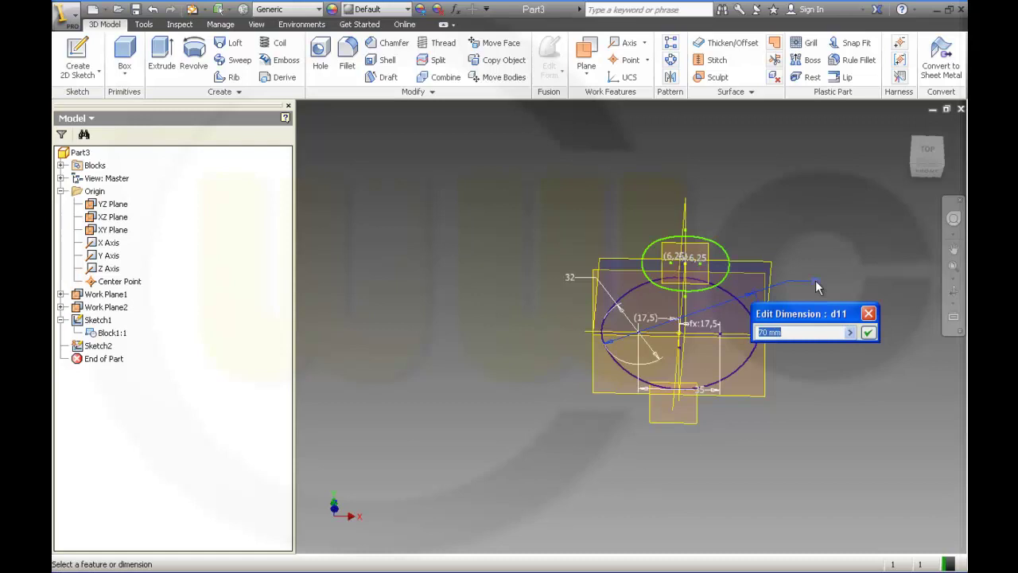
{"action": "type", "text": "100"}
{"action": "key", "text": "Return"}
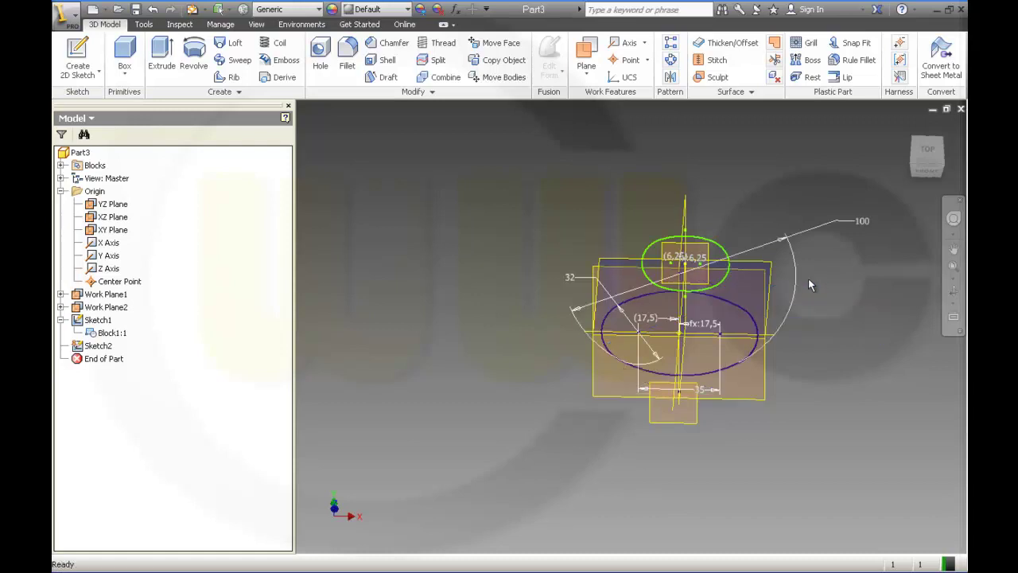
Start a new 2D sketch on the lowest of the parallel work planes
{"action": "mouse_move", "coordinate": [719, 337]}
{"action": "middle_mouse_down"}
{"action": "mouse_move", "coordinate": [709, 279]}
{"action": "mouse_move", "coordinate": [710, 323]}
{"action": "mouse_move", "coordinate": [710, 287]}
{"action": "mouse_move", "coordinate": [736, 318]}
{"action": "mouse_move", "coordinate": [725, 334]}
{"action": "middle_mouse_up"}
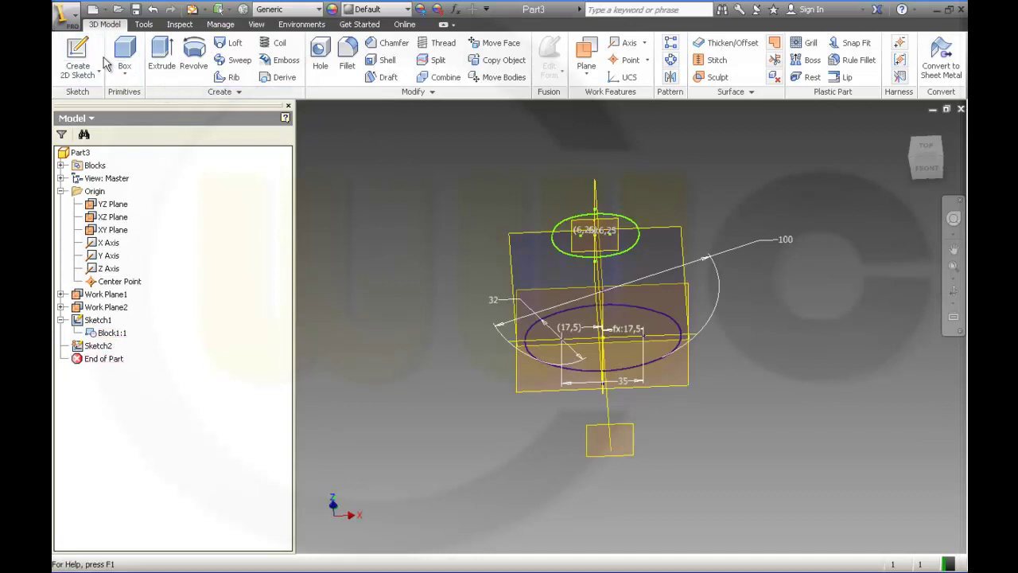
{"action": "left_click", "coordinate": [79, 63]}
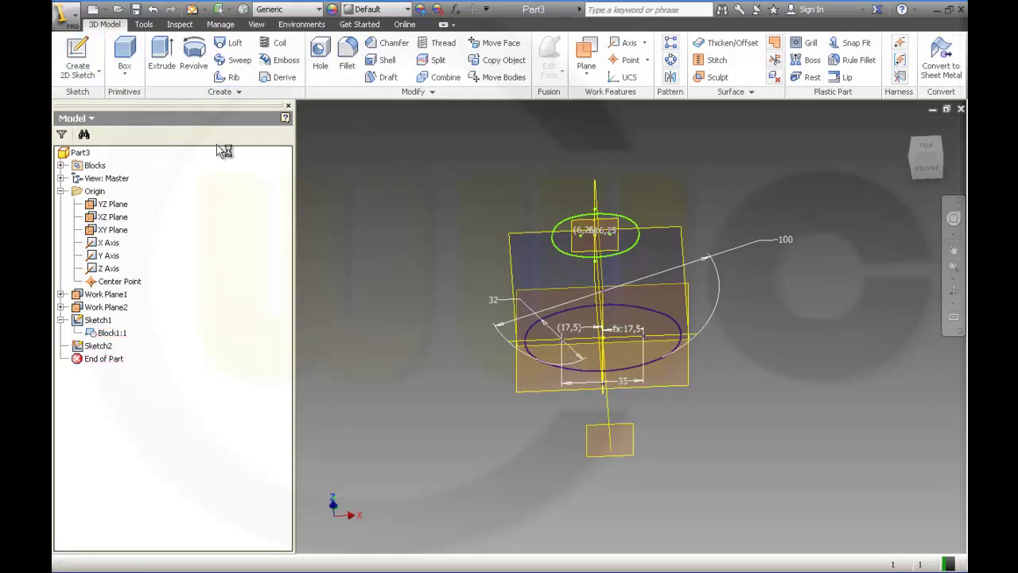
{"action": "left_click", "coordinate": [604, 459]}
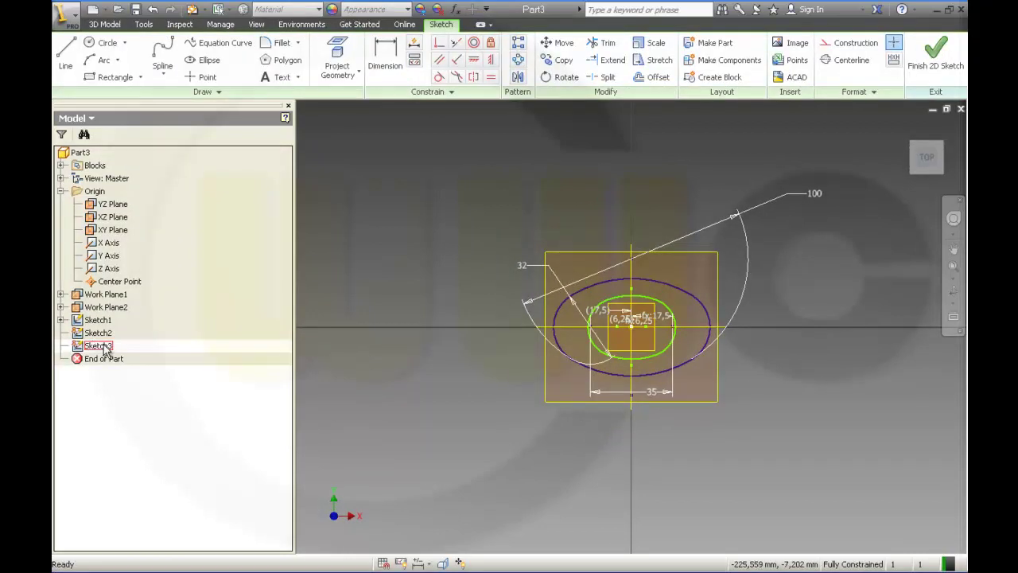
Place another copy of the oval block Block1 in the new sketch, below and to the left of the origin
{"action": "left_click", "coordinate": [61, 321]}
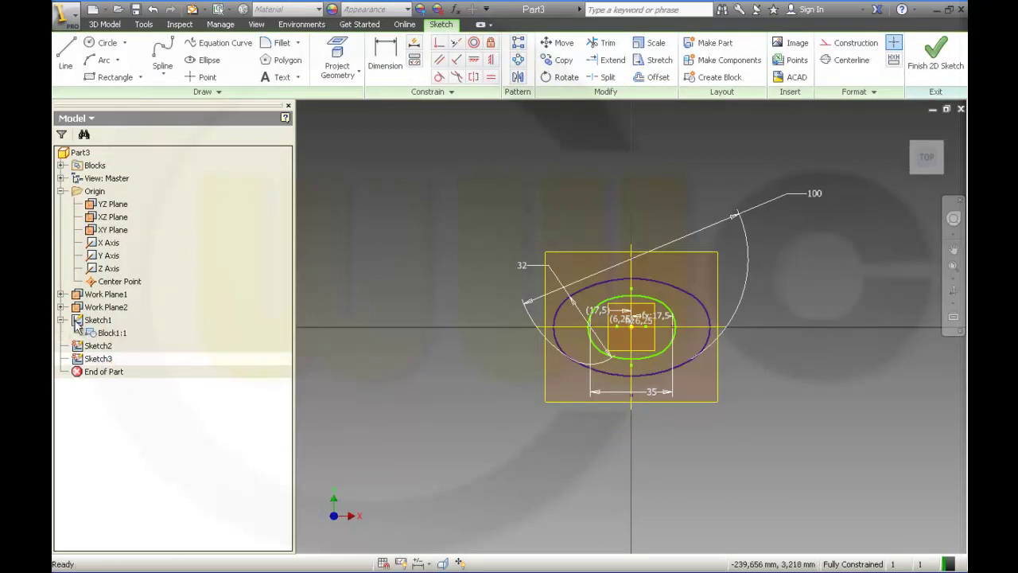
{"action": "left_click", "coordinate": [102, 334]}
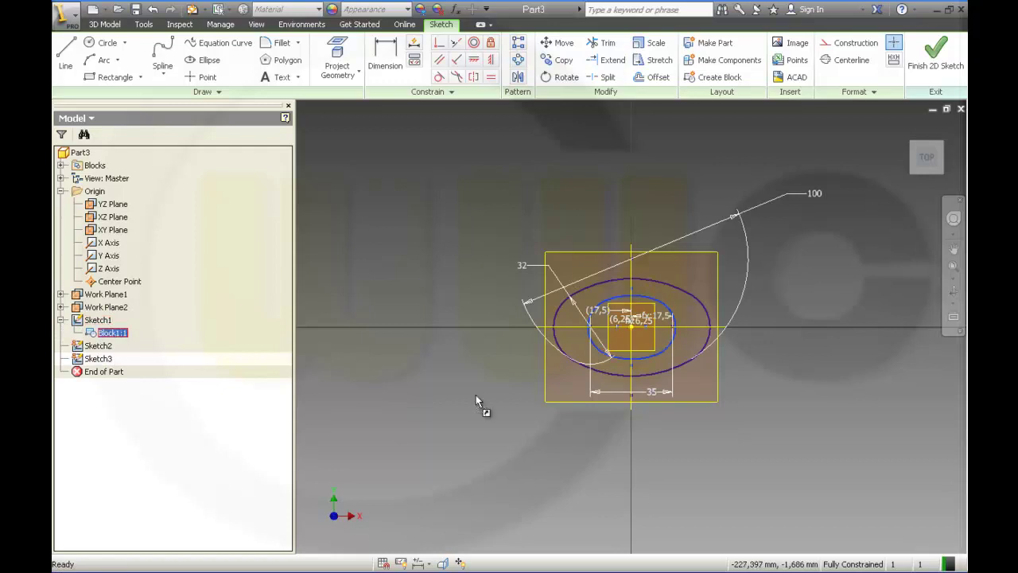
{"action": "left_click_drag", "start_coordinate": [572, 389], "coordinate": [569, 390]}
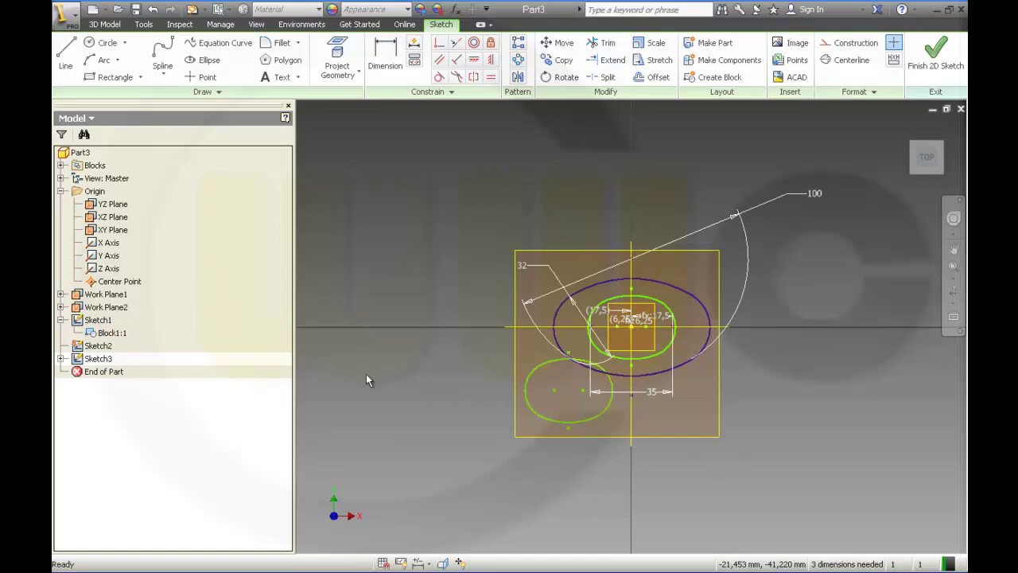
Hide Sketch1 and Sketch2 so only the new sketch's oval is shown
{"action": "left_click", "coordinate": [98, 345]}
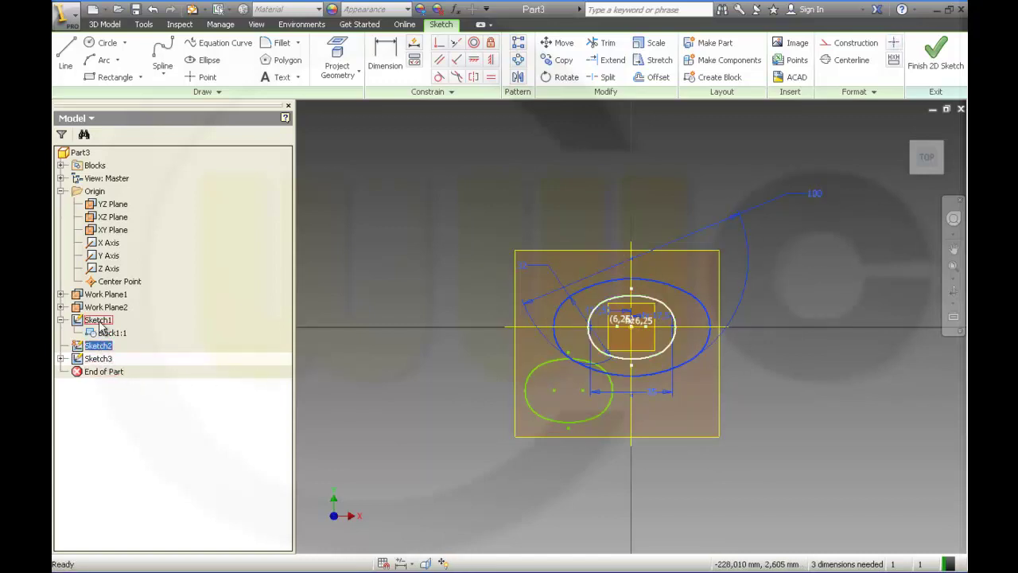
{"action": "left_click", "coordinate": [99, 320], "text": "ctrl"}
{"action": "left_click", "coordinate": [99, 321]}
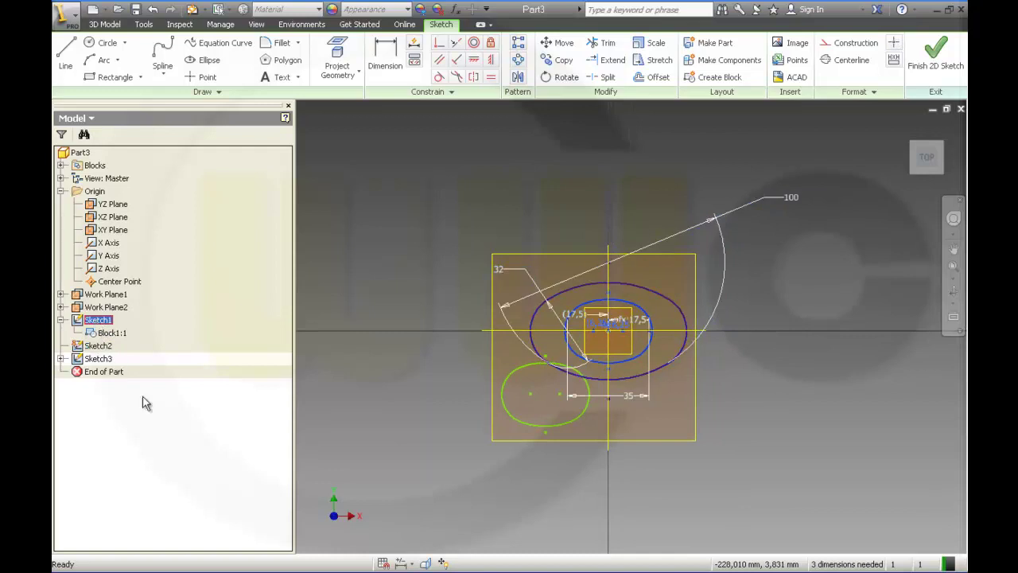
{"action": "left_click", "coordinate": [148, 459]}
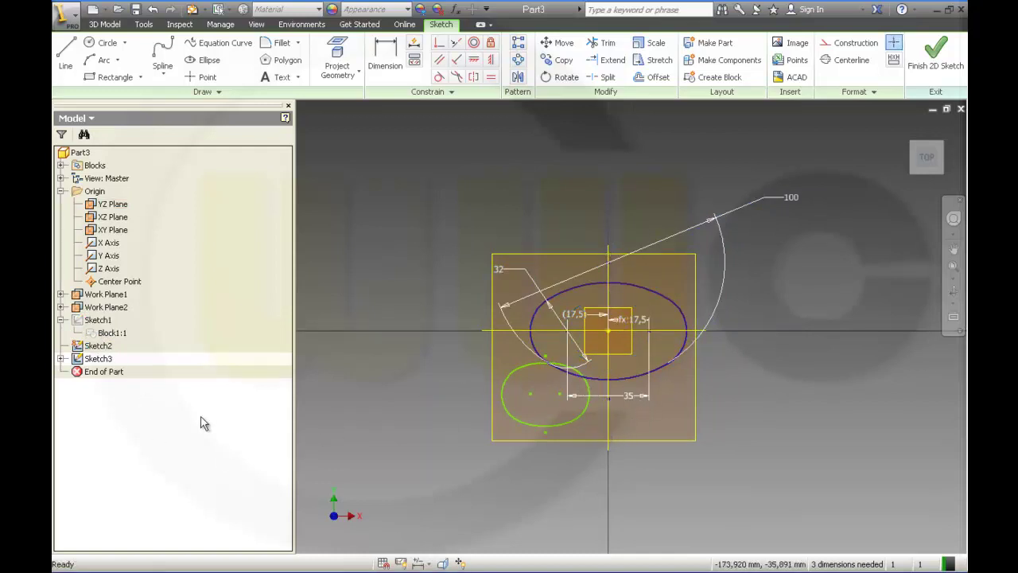
{"action": "left_click", "coordinate": [95, 346]}
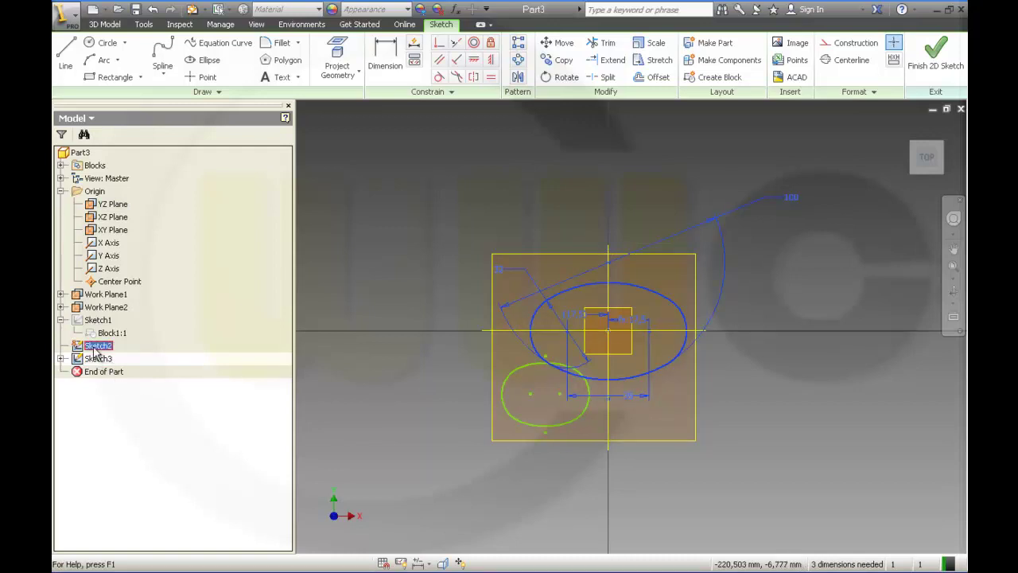
{"action": "left_click", "coordinate": [115, 485]}
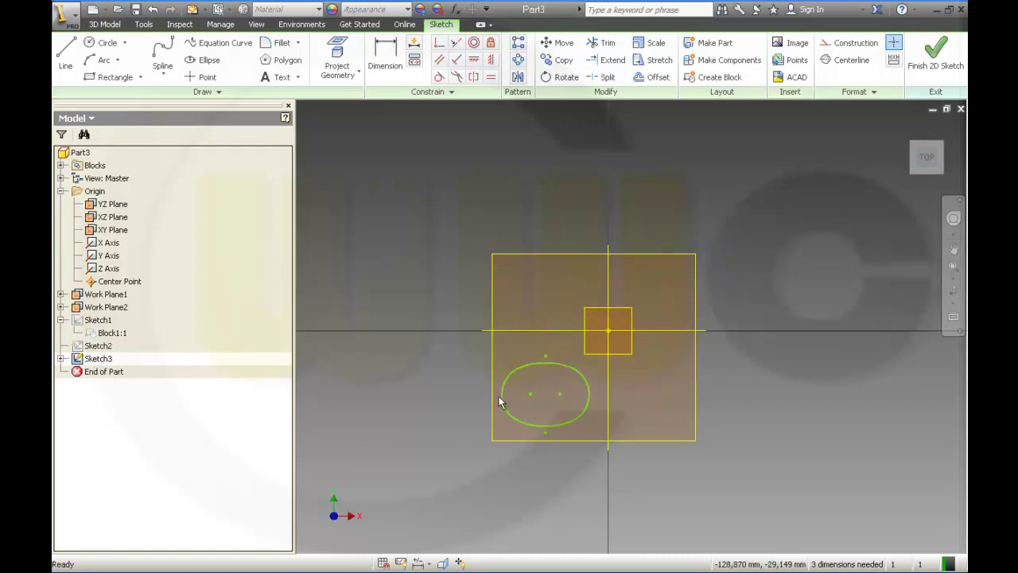
Explode the oval block instance in Sketch3 into editable, dimensioned geometry
{"action": "left_click", "coordinate": [570, 430]}
{"action": "left_click", "coordinate": [61, 359]}
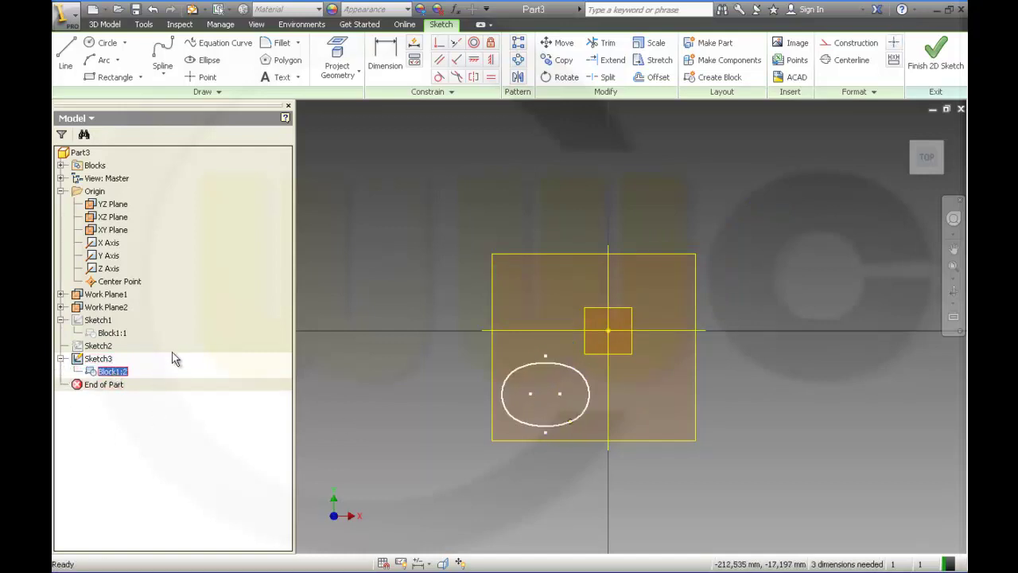
{"action": "left_click", "coordinate": [163, 421]}
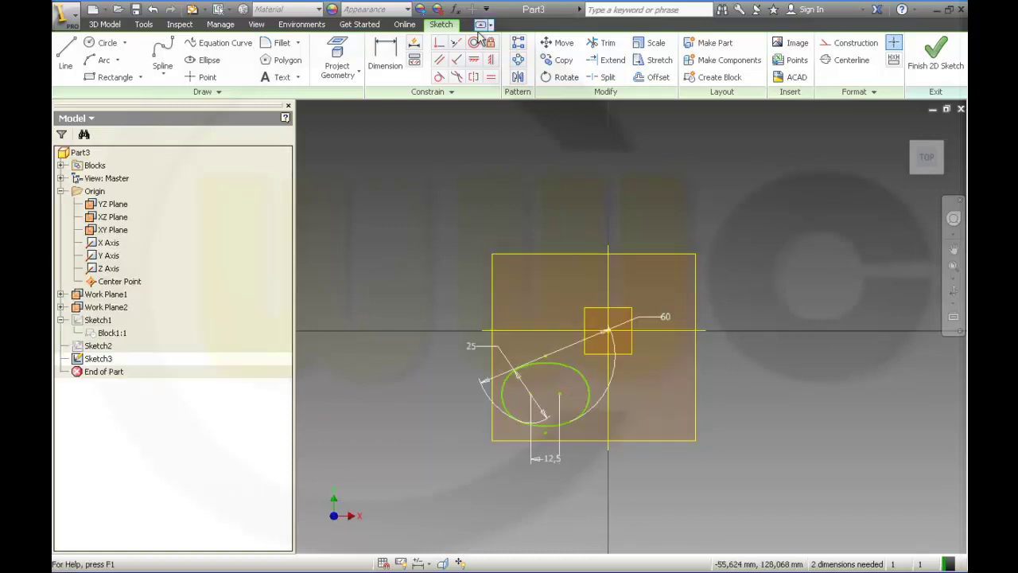
Align the oval's left arc center horizontally with the origin and move the oval over the origin
{"action": "left_click", "coordinate": [537, 404]}
{"action": "left_click", "coordinate": [609, 332]}
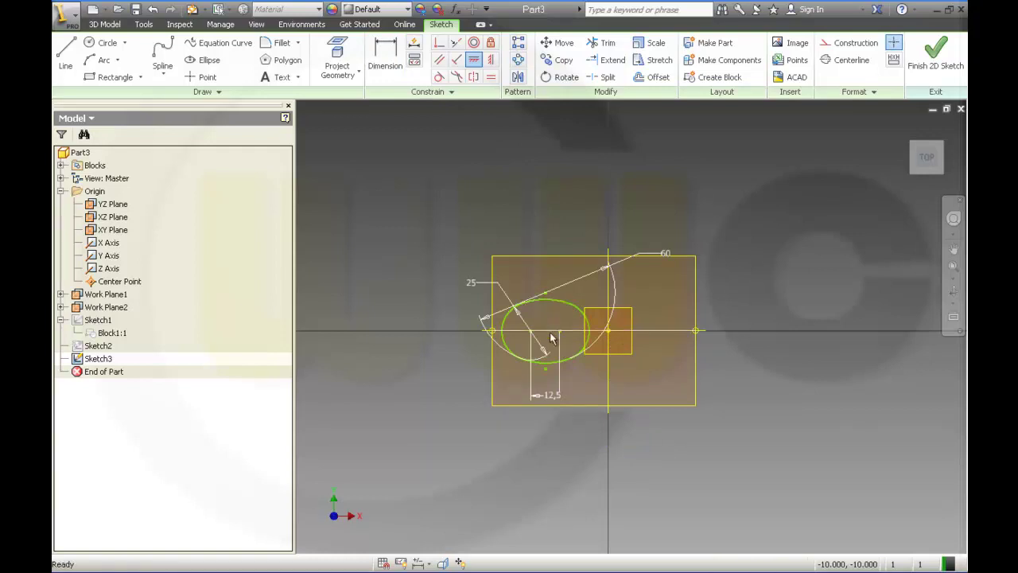
{"action": "left_click_drag", "start_coordinate": [560, 344], "coordinate": [628, 332]}
{"action": "scroll", "coordinate": [690, 369], "scroll_direction": "up", "scroll_amount": 3}
{"action": "scroll", "coordinate": [728, 374], "scroll_direction": "up", "scroll_amount": 2}
{"action": "scroll", "coordinate": [728, 375], "scroll_direction": "down", "scroll_amount": 5}
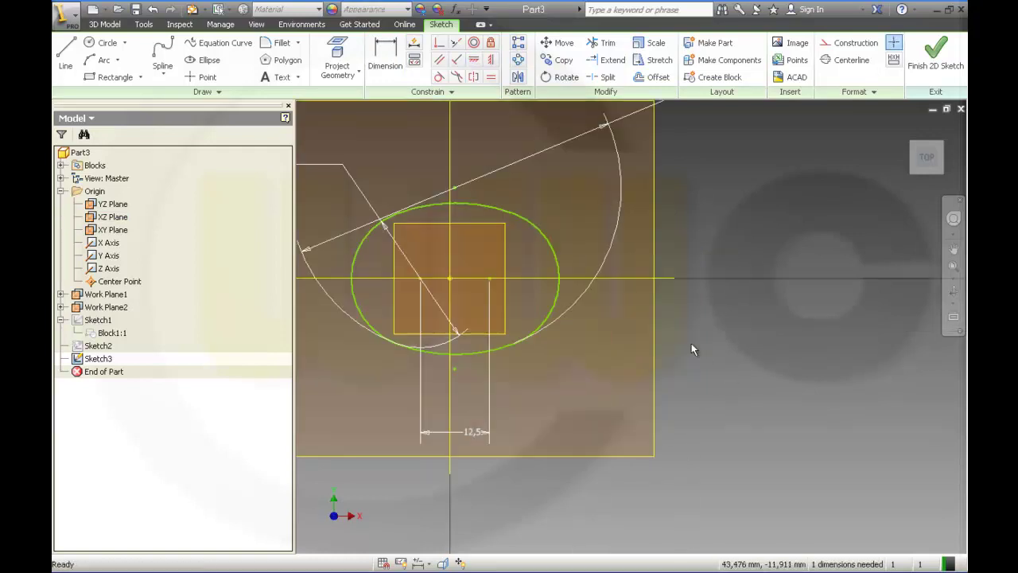
Dimension the horizontal distance from the origin to the oval's right arc center, keeping its current value
{"action": "left_click", "coordinate": [390, 54]}
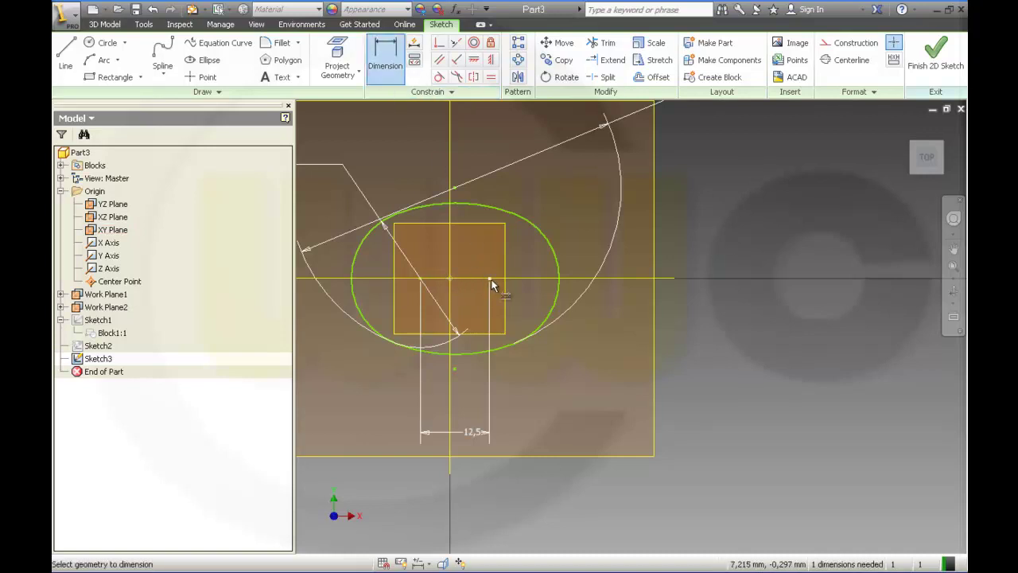
{"action": "left_click", "coordinate": [489, 280]}
{"action": "left_click", "coordinate": [477, 252]}
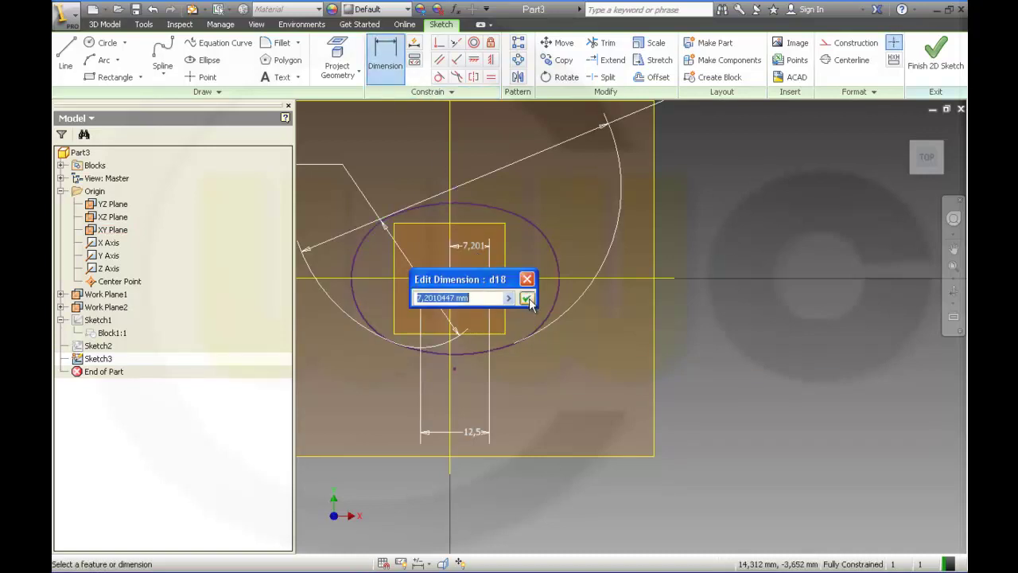
{"action": "left_click", "coordinate": [525, 297]}
Add a driven dimension for the horizontal distance between the origin and the oval's left arc center
{"action": "left_click", "coordinate": [450, 279]}
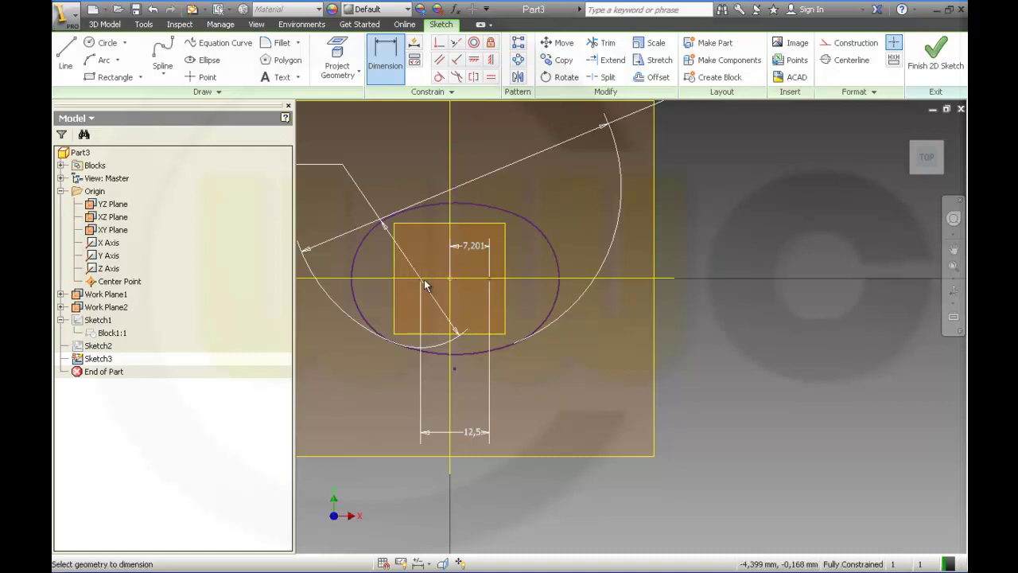
{"action": "left_click", "coordinate": [420, 278]}
{"action": "left_click", "coordinate": [430, 248]}
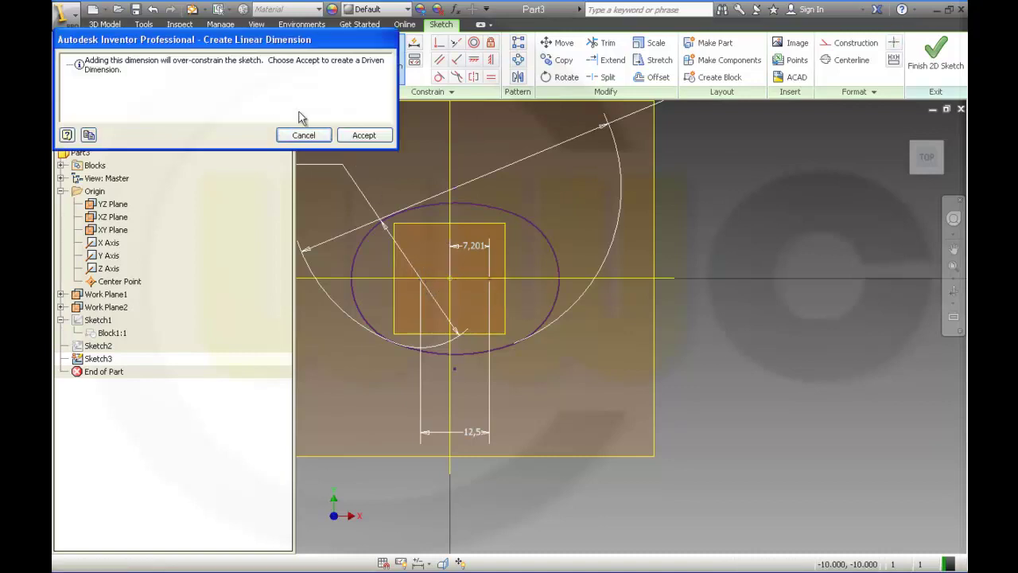
{"action": "left_click", "coordinate": [364, 135]}
Center the oval by setting the right arc center's distance from the origin equal to the driven dimension d19
{"action": "double_click", "coordinate": [481, 244]}
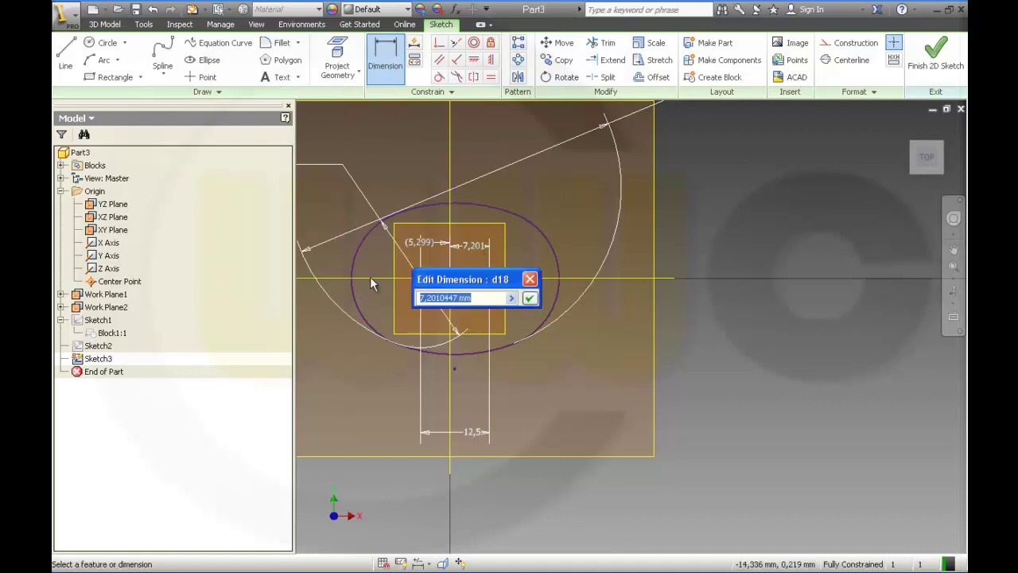
{"action": "type", "text": "=d19"}
{"action": "key", "text": "Return"}
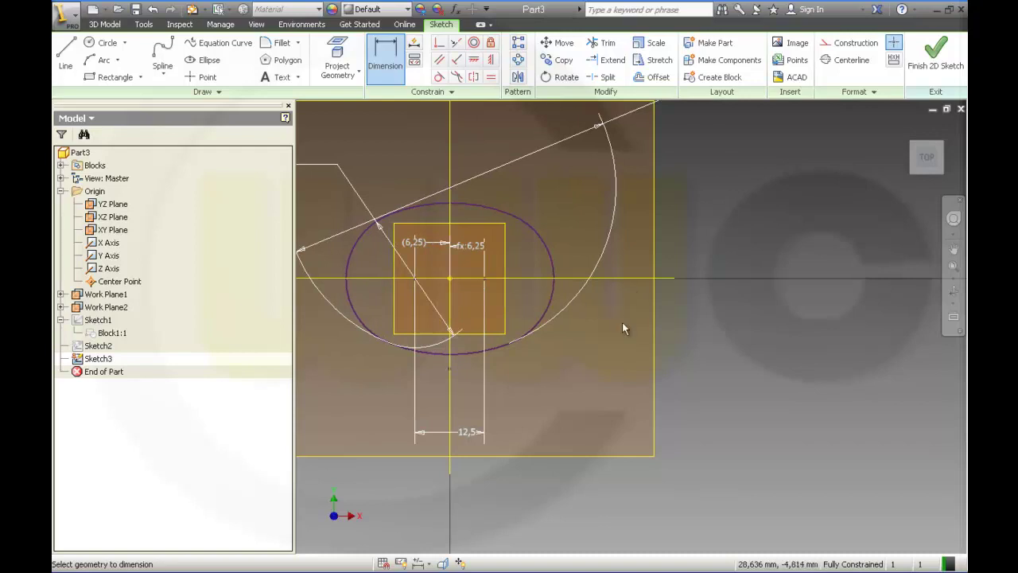
Finish editing Sketch3 and make Sketch1 and Sketch2 visible again
{"action": "scroll", "coordinate": [604, 343], "scroll_direction": "down", "scroll_amount": 2}
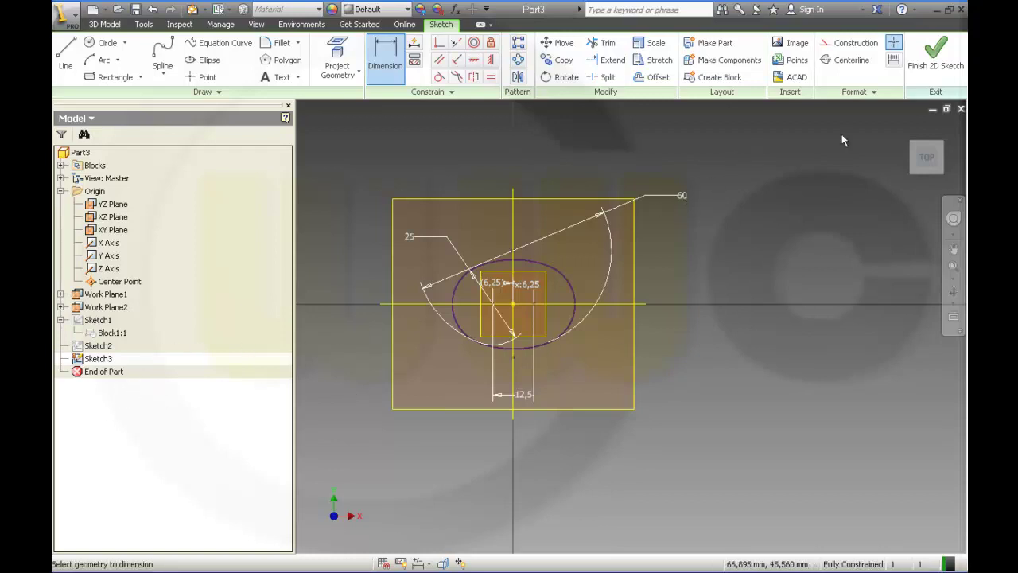
{"action": "left_click", "coordinate": [934, 56]}
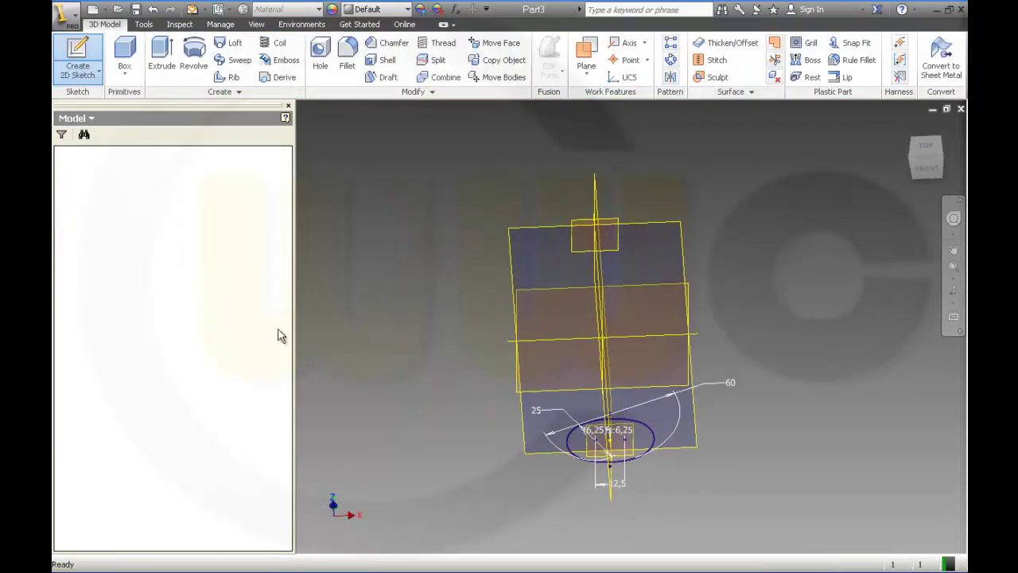
{"action": "left_click", "coordinate": [96, 348]}
{"action": "left_click", "coordinate": [95, 322], "text": "ctrl"}
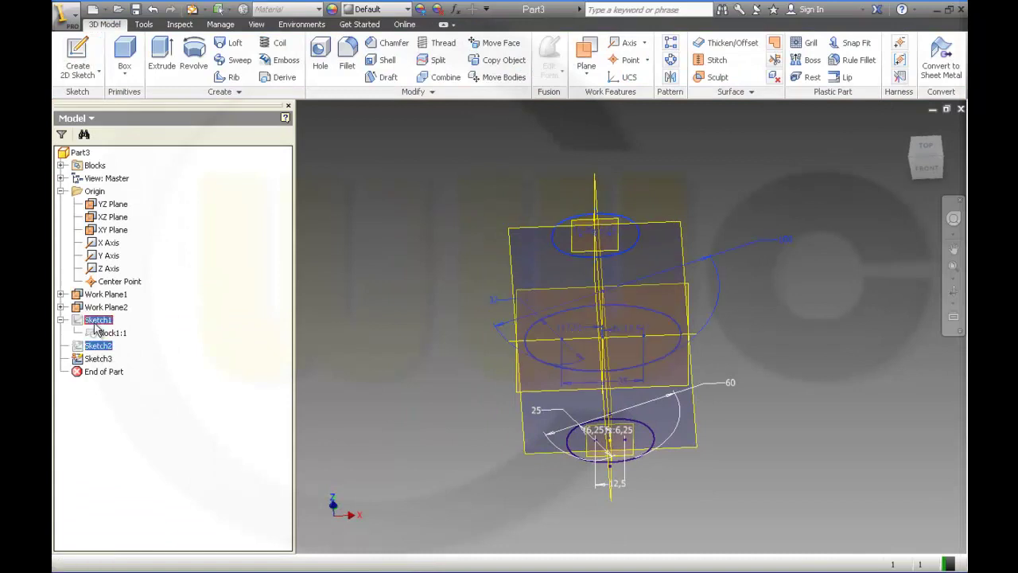
{"action": "key", "text": "s"}
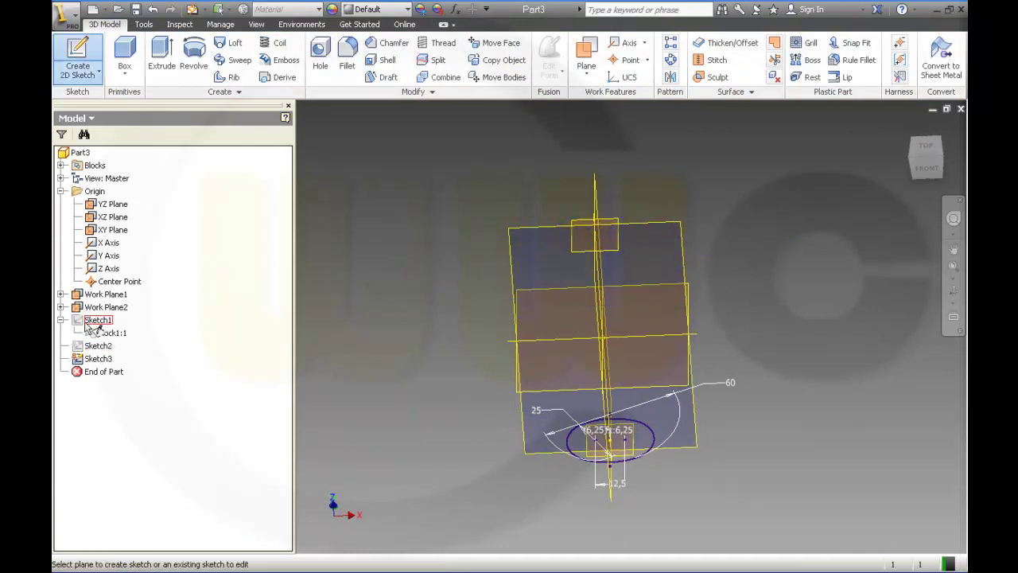
{"action": "key", "text": "Escape"}
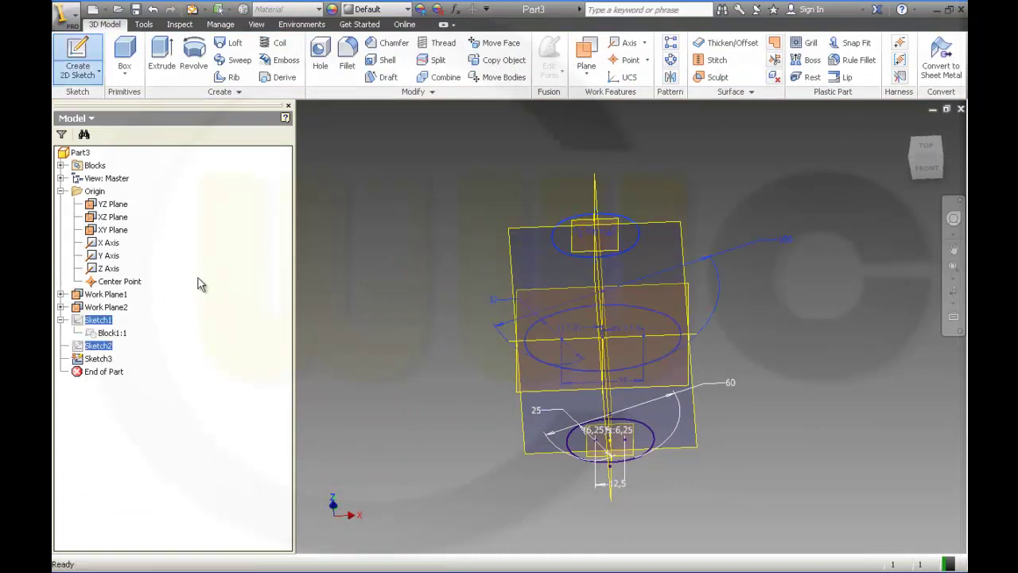
{"action": "left_click", "coordinate": [121, 407]}
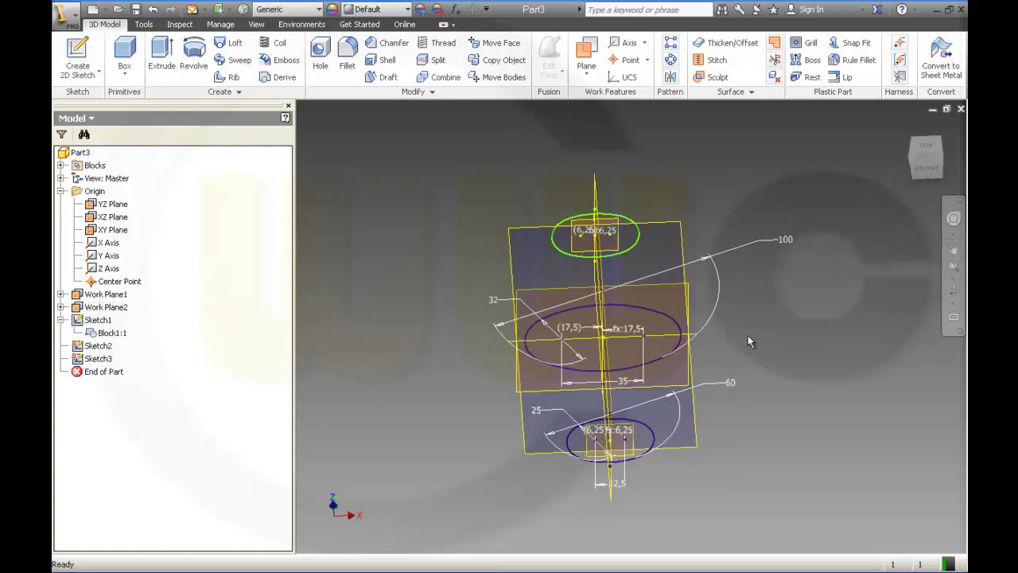
Set the bottom oval's large arc dimension to 80 mm, its end arc dimension to 30 mm, and its arc center spacing to 30 mm
{"action": "double_click", "coordinate": [732, 383]}
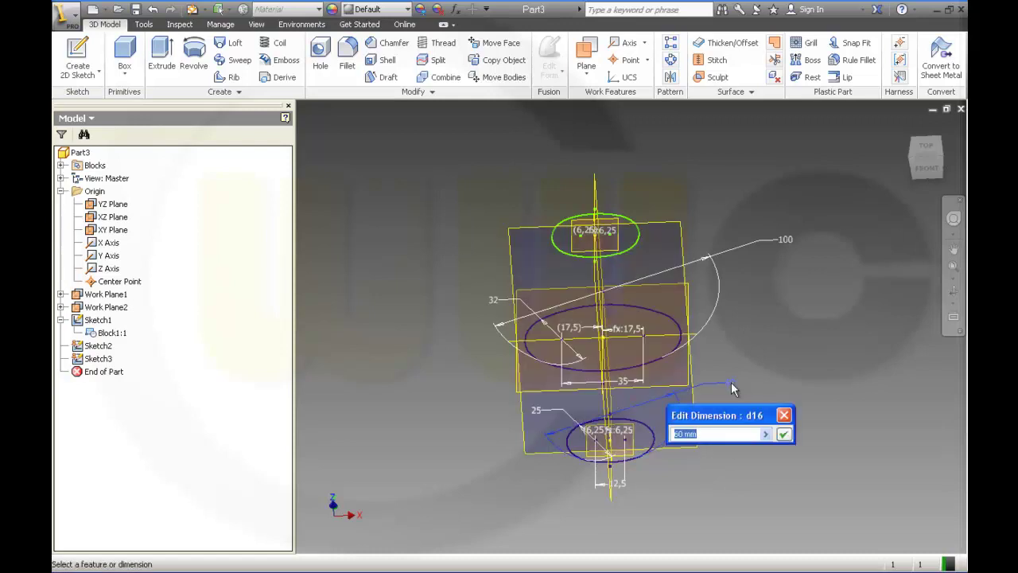
{"action": "type", "text": "80"}
{"action": "key", "text": "Return"}
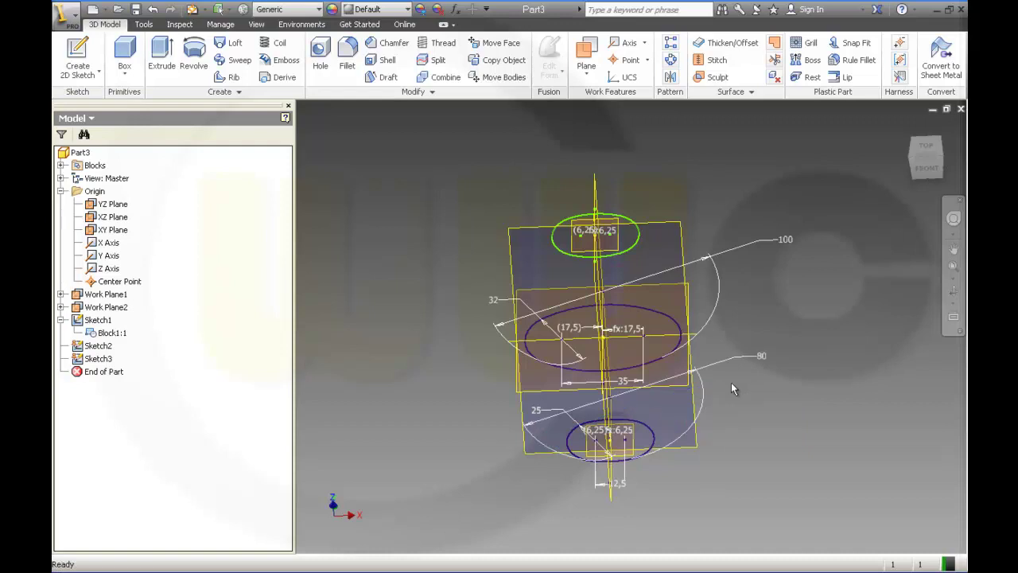
{"action": "double_click", "coordinate": [539, 413]}
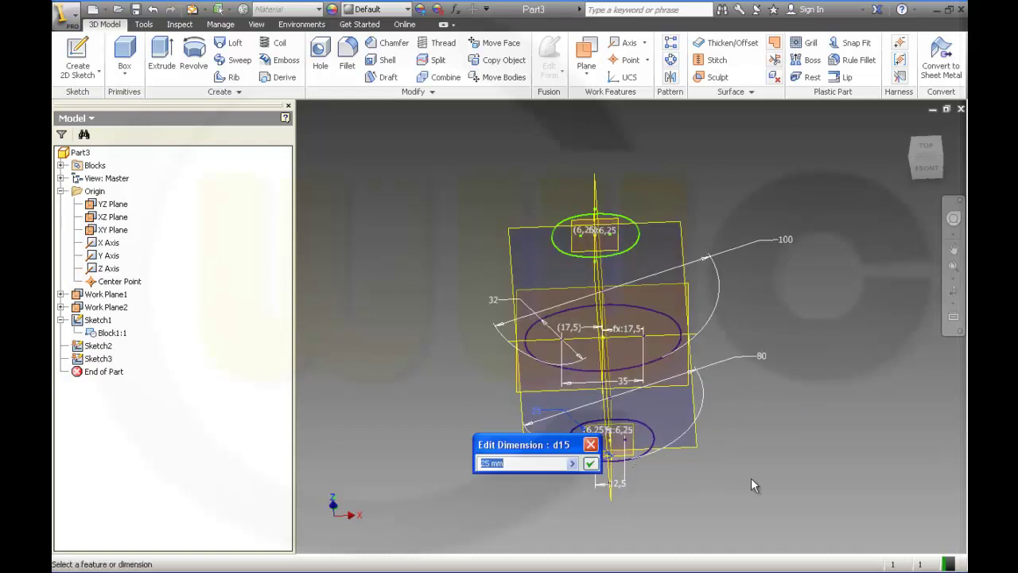
{"action": "type", "text": "30"}
{"action": "key", "text": "Return"}
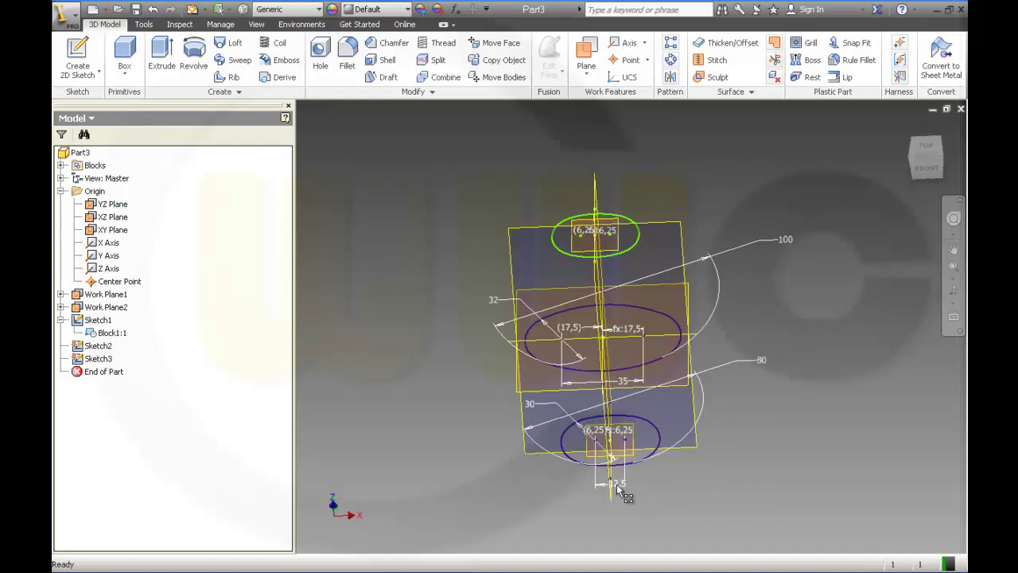
{"action": "double_click", "coordinate": [616, 485]}
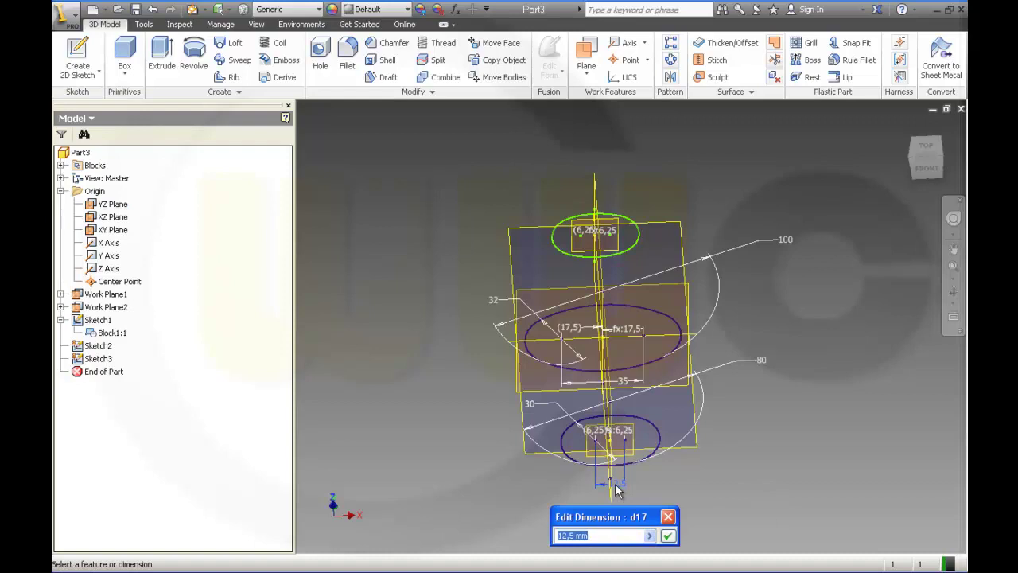
{"action": "type", "text": "30"}
{"action": "key", "text": "Return"}
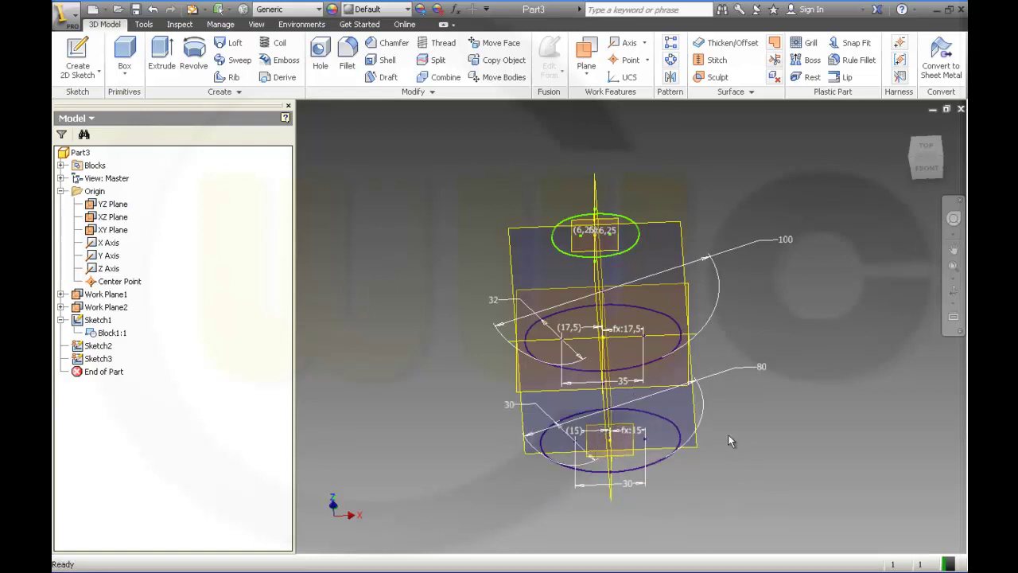
Hide the dimensions of Sketch1, Sketch2 and Sketch3 together
{"action": "mouse_move", "coordinate": [750, 326]}
{"action": "middle_mouse_down"}
{"action": "mouse_move", "coordinate": [742, 345]}
{"action": "mouse_move", "coordinate": [714, 307]}
{"action": "mouse_move", "coordinate": [715, 331]}
{"action": "mouse_move", "coordinate": [716, 260]}
{"action": "middle_mouse_up"}
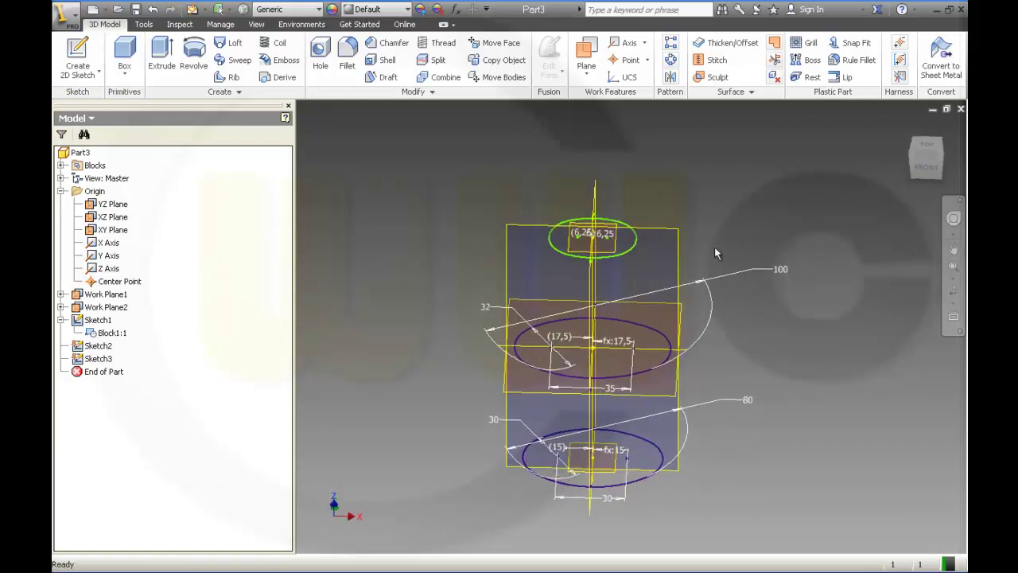
{"action": "mouse_move", "coordinate": [782, 378]}
{"action": "middle_mouse_down"}
{"action": "mouse_move", "coordinate": [785, 332]}
{"action": "mouse_move", "coordinate": [798, 351]}
{"action": "middle_mouse_up"}
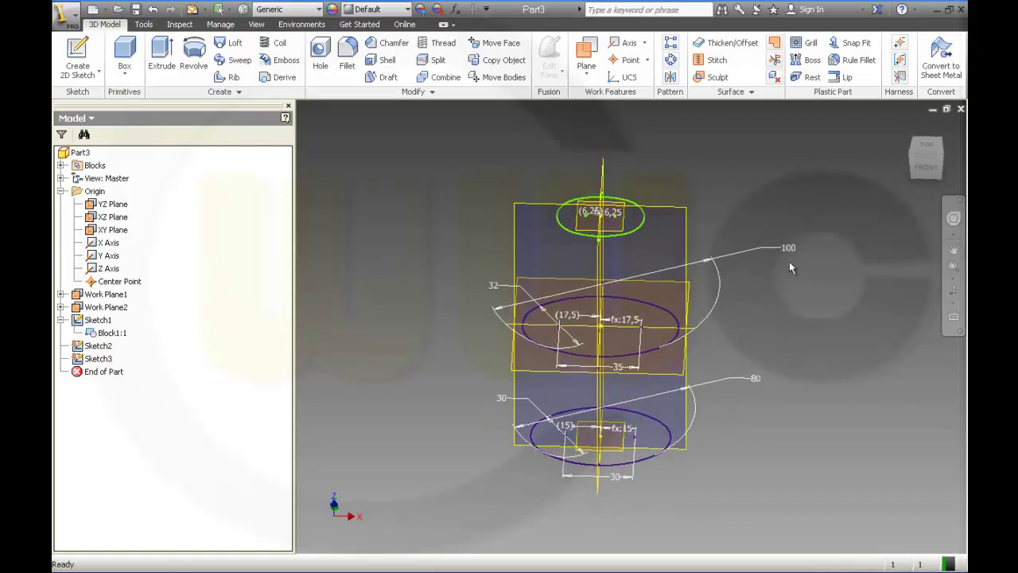
{"action": "mouse_move", "coordinate": [456, 324]}
{"action": "middle_mouse_down", "text": "shift"}
{"action": "mouse_move", "coordinate": [456, 309]}
{"action": "mouse_move", "coordinate": [458, 321]}
{"action": "middle_mouse_up", "text": "shift"}
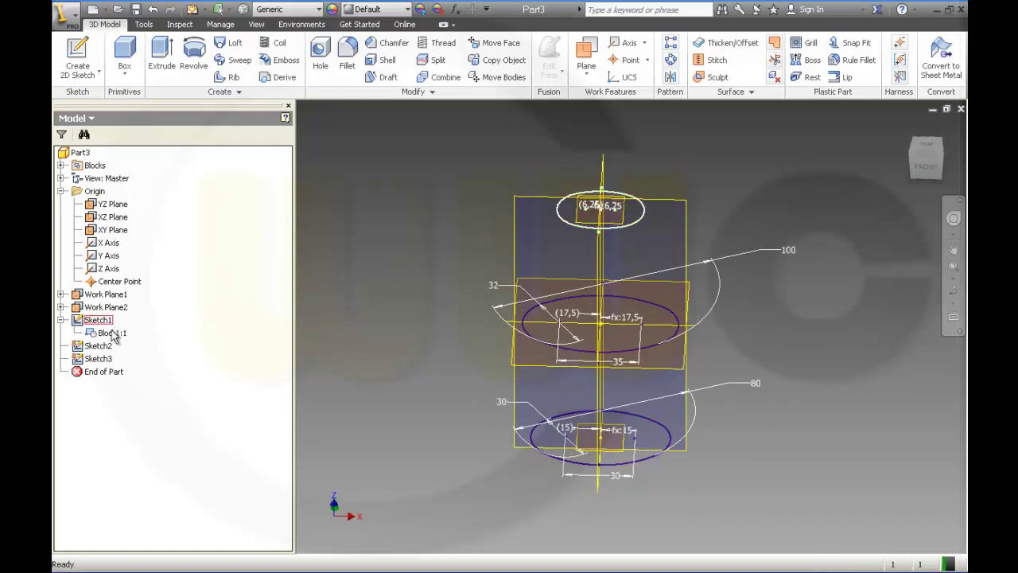
{"action": "left_click", "coordinate": [60, 319]}
{"action": "left_click", "coordinate": [92, 321]}
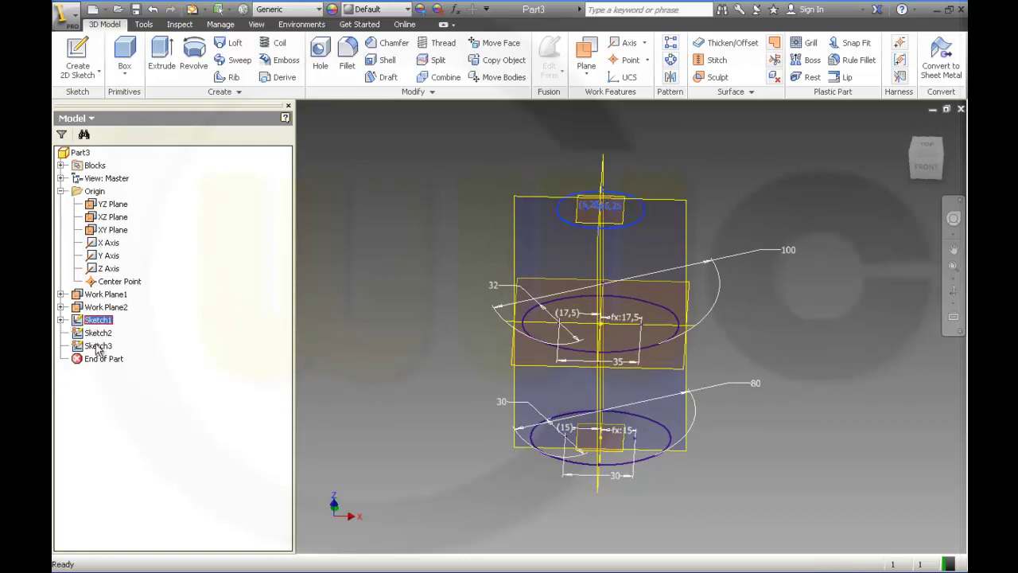
{"action": "left_click", "coordinate": [97, 346], "text": "shift"}
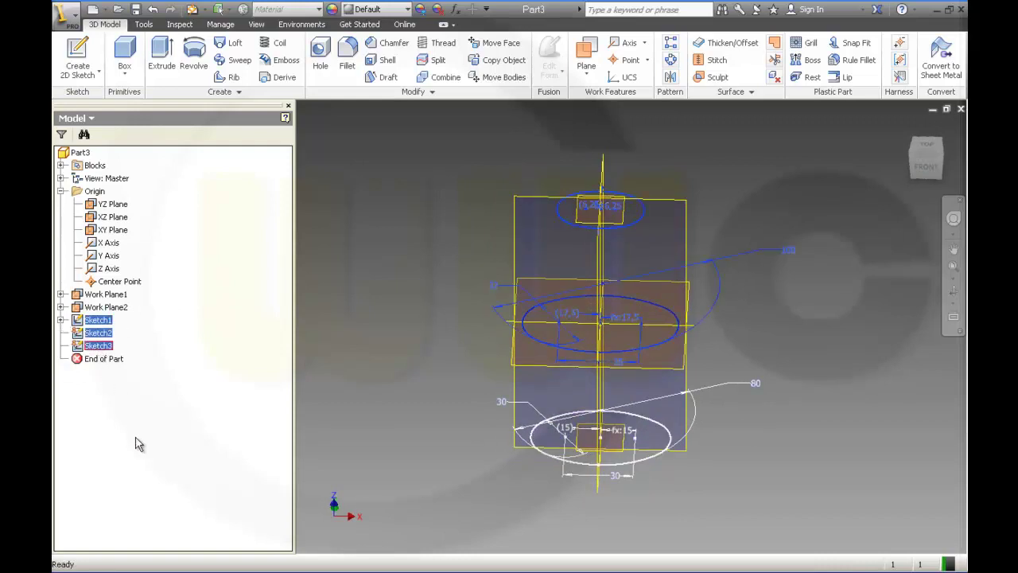
{"action": "left_click", "coordinate": [376, 337]}
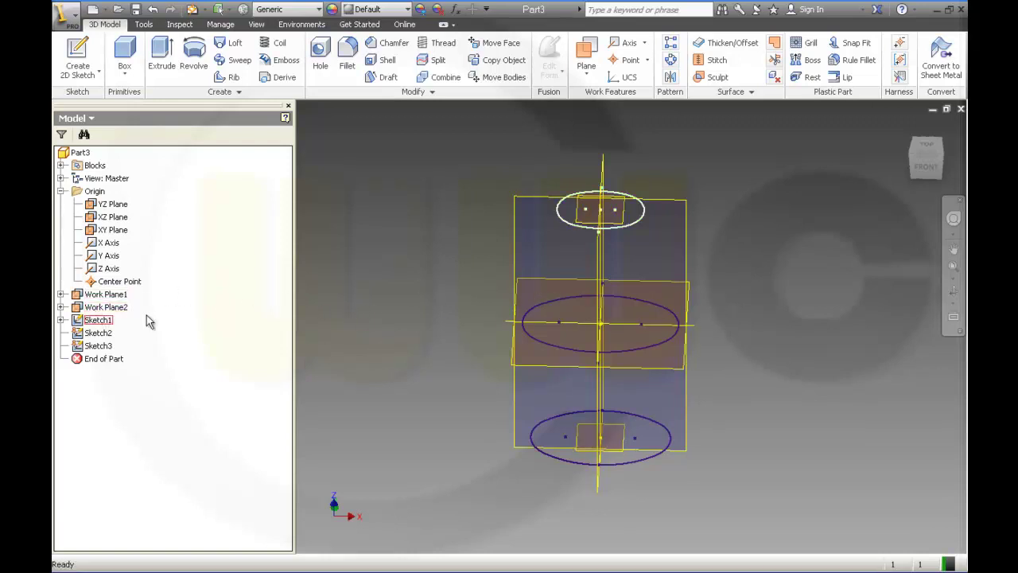
Explode the Block1:1 instance inside Sketch1 and finish editing the sketch
{"action": "mouse_move", "coordinate": [756, 329]}
{"action": "middle_mouse_down", "text": "shift"}
{"action": "mouse_move", "coordinate": [751, 294]}
{"action": "mouse_move", "coordinate": [760, 329]}
{"action": "mouse_move", "coordinate": [739, 326]}
{"action": "middle_mouse_up", "text": "shift"}
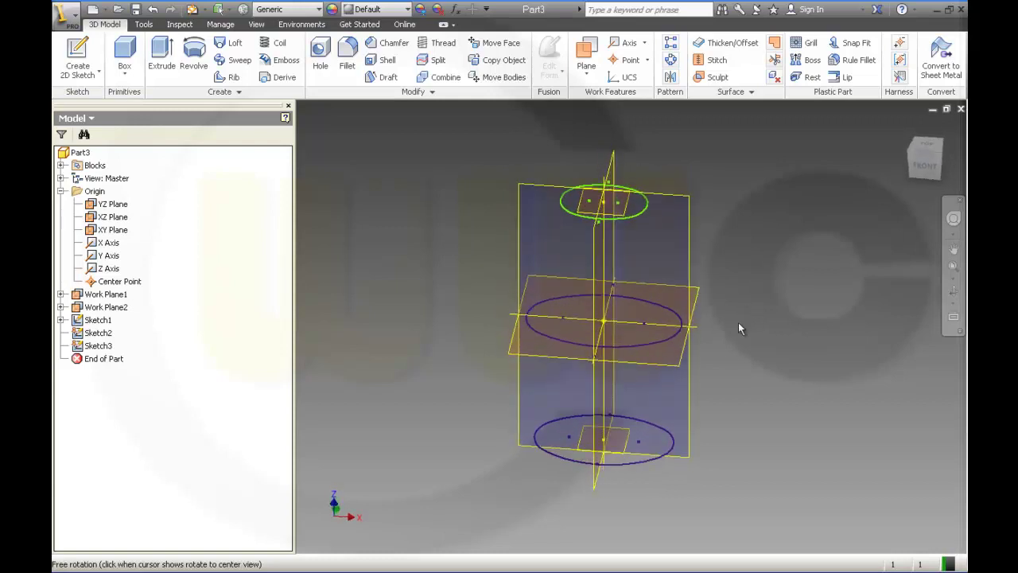
{"action": "left_click", "coordinate": [61, 319]}
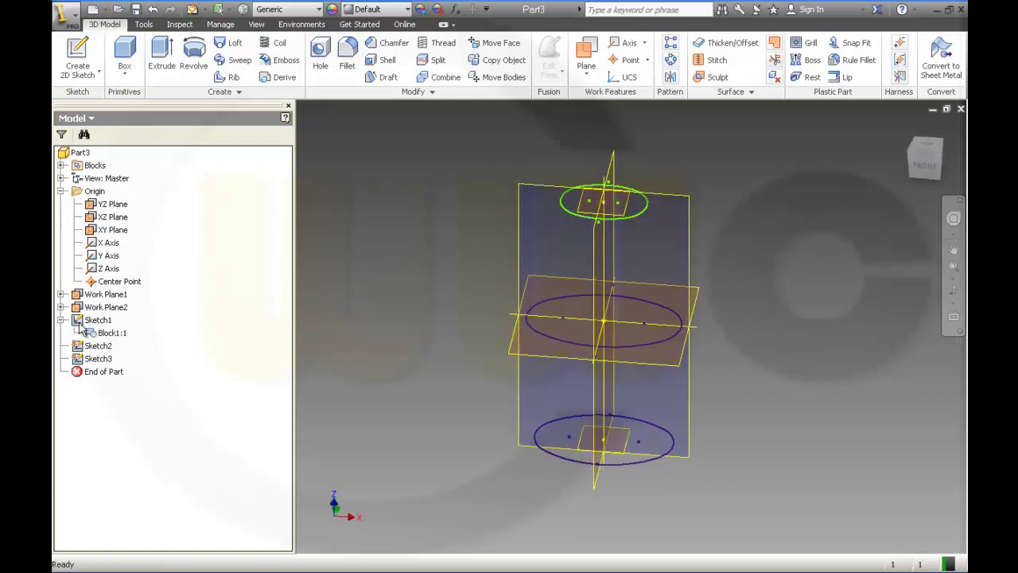
{"action": "left_click", "coordinate": [110, 333]}
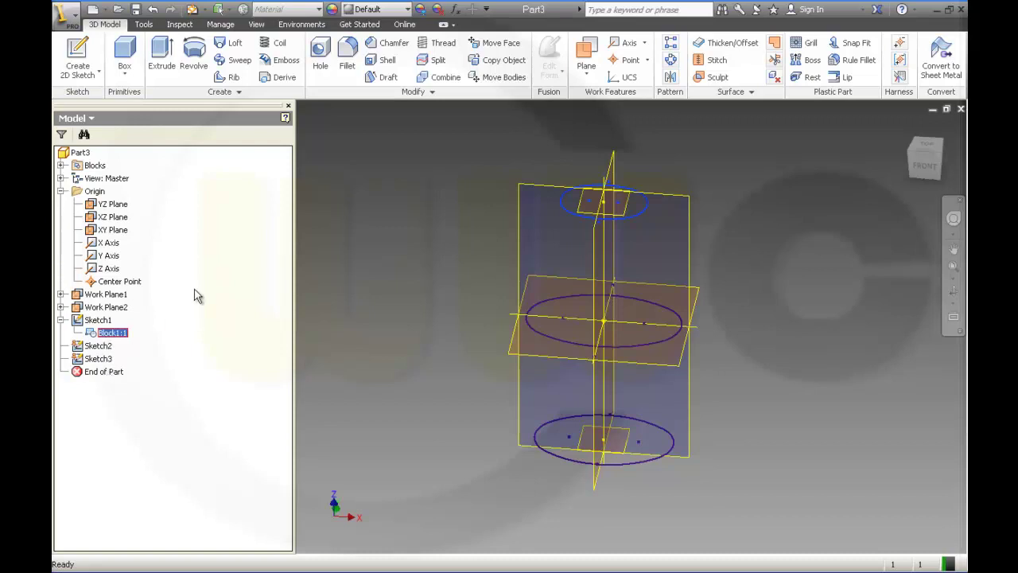
{"action": "double_click", "coordinate": [95, 321]}
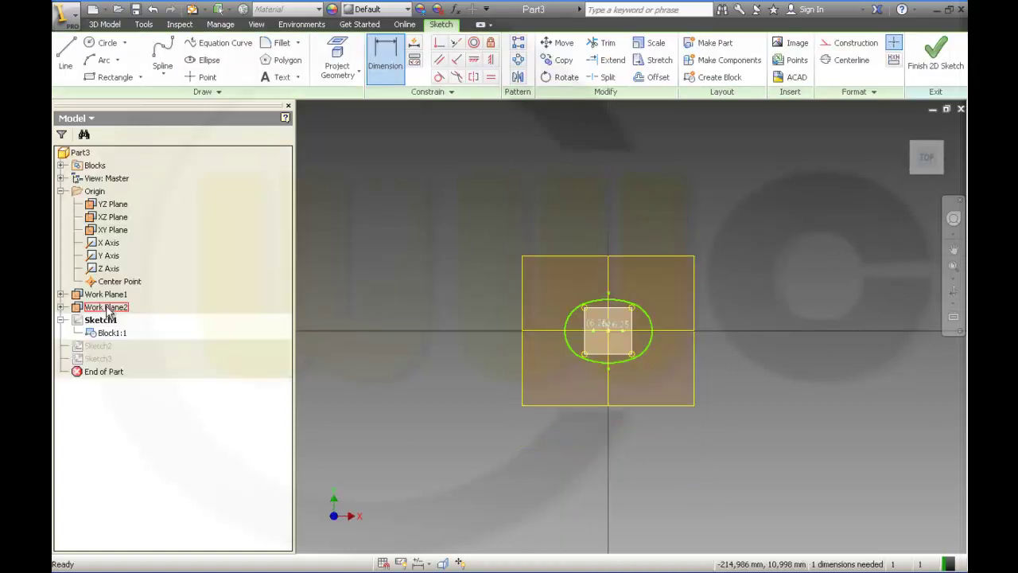
{"action": "left_click", "coordinate": [110, 333]}
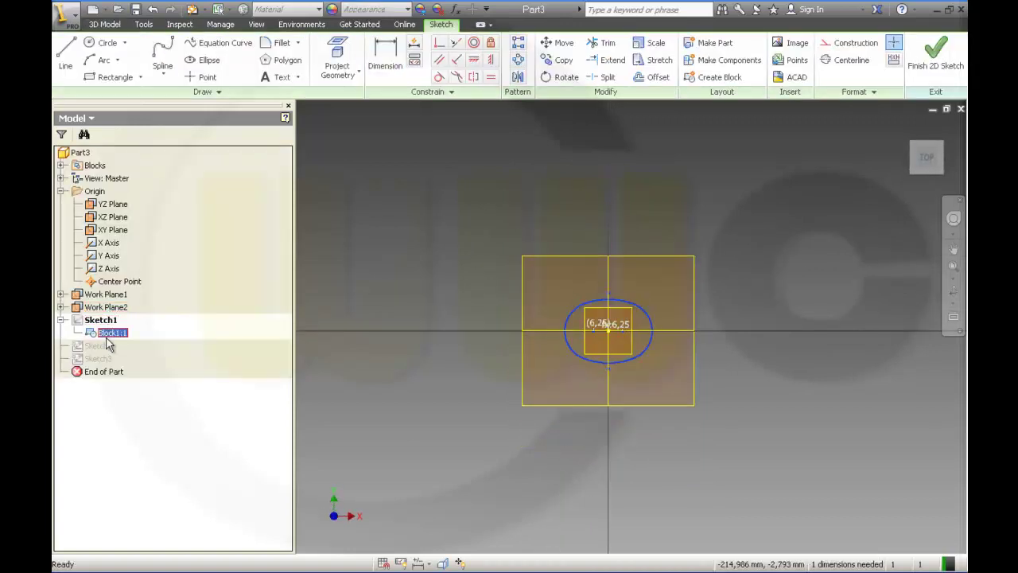
{"action": "left_click", "coordinate": [138, 439]}
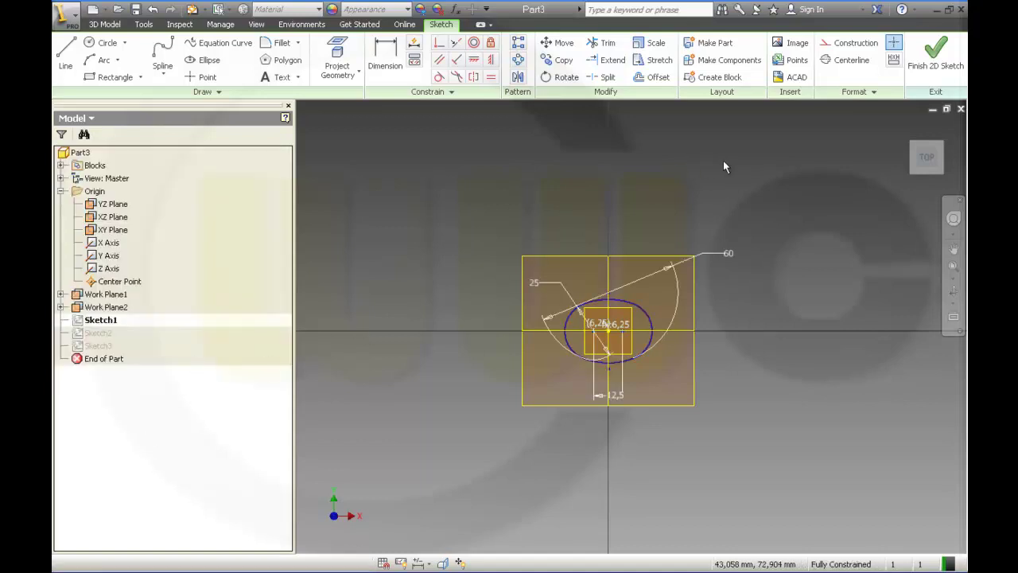
{"action": "left_click", "coordinate": [935, 54]}
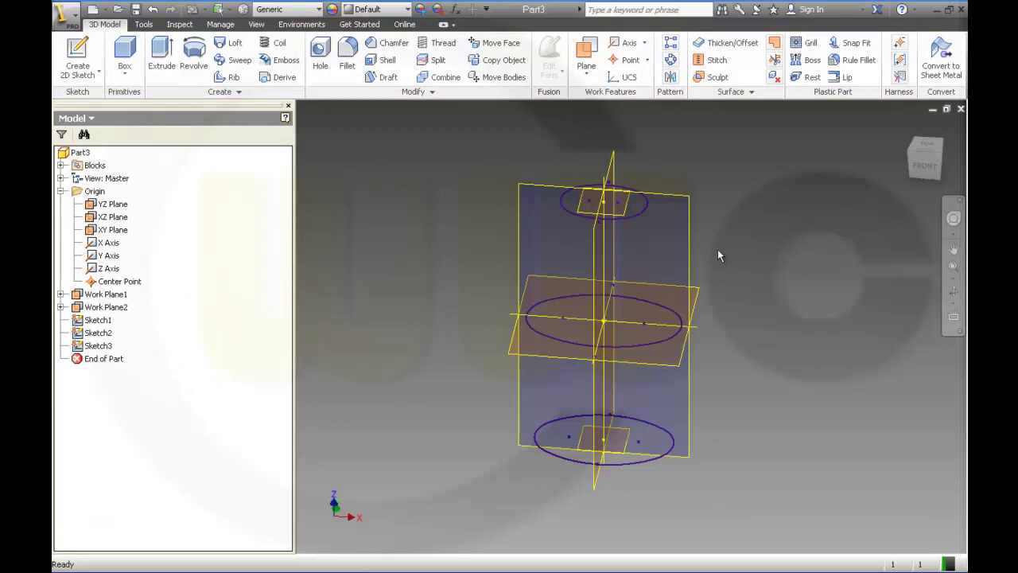
Start a new sketch on the XZ plane
{"action": "left_click", "coordinate": [77, 60]}
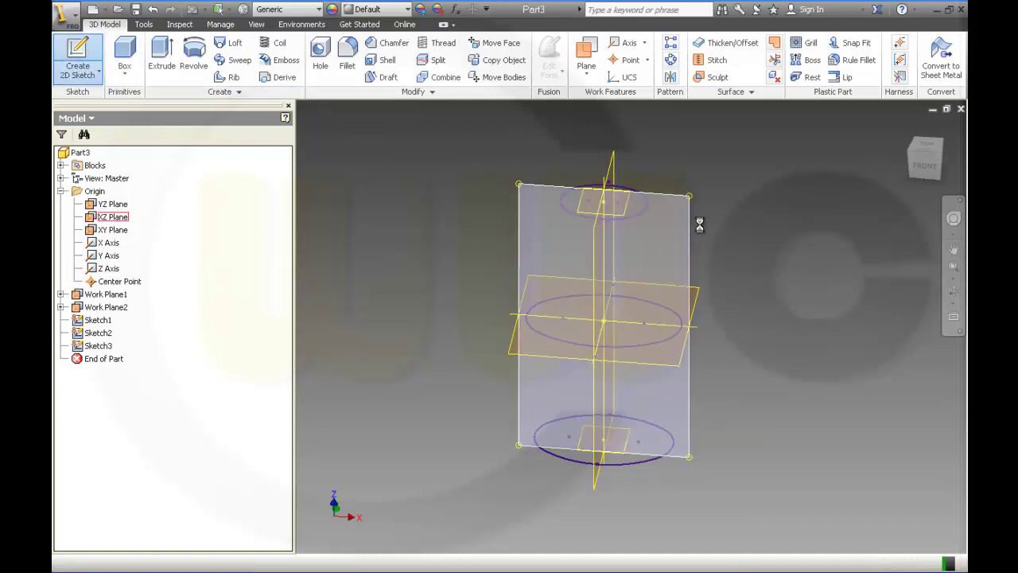
{"action": "left_click", "coordinate": [693, 222]}
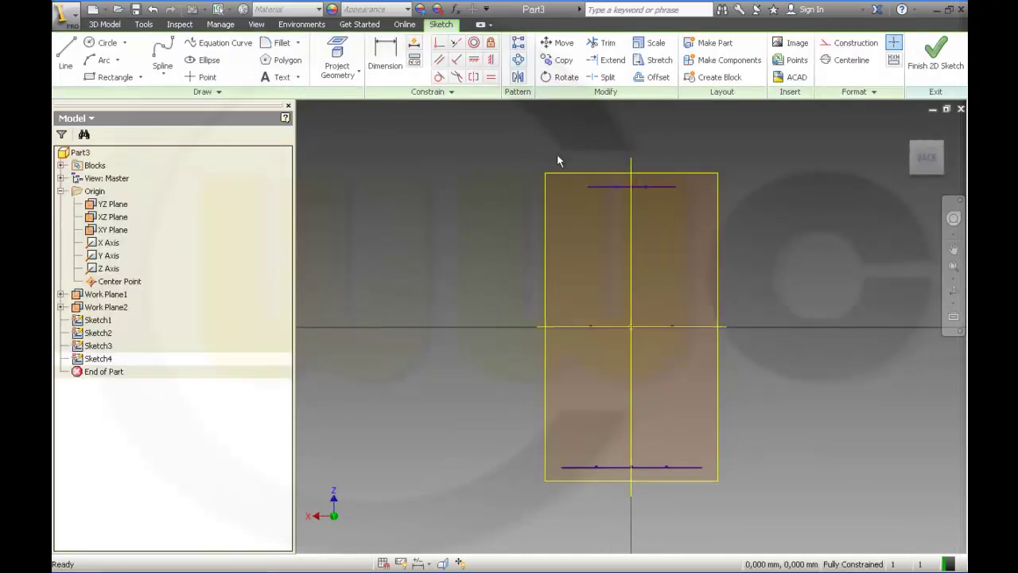
{"action": "left_click", "coordinate": [161, 50]}
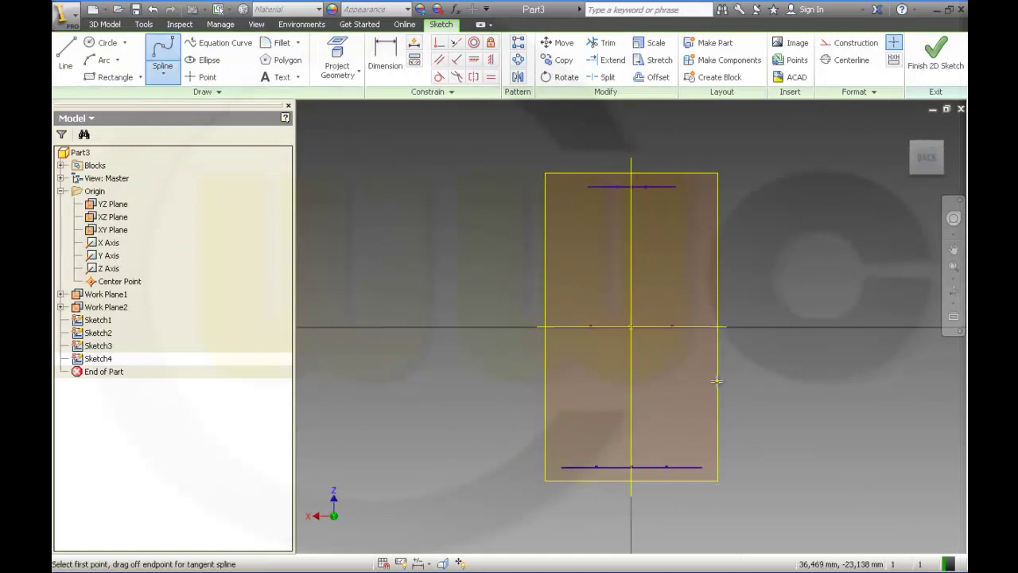
{"action": "left_click", "coordinate": [733, 473]}
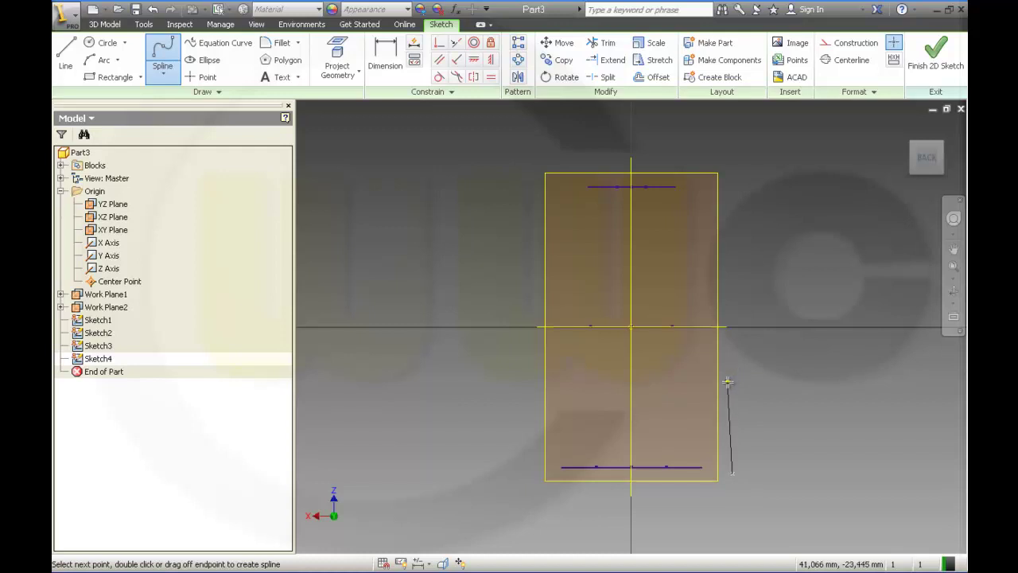
{"action": "left_click", "coordinate": [737, 370]}
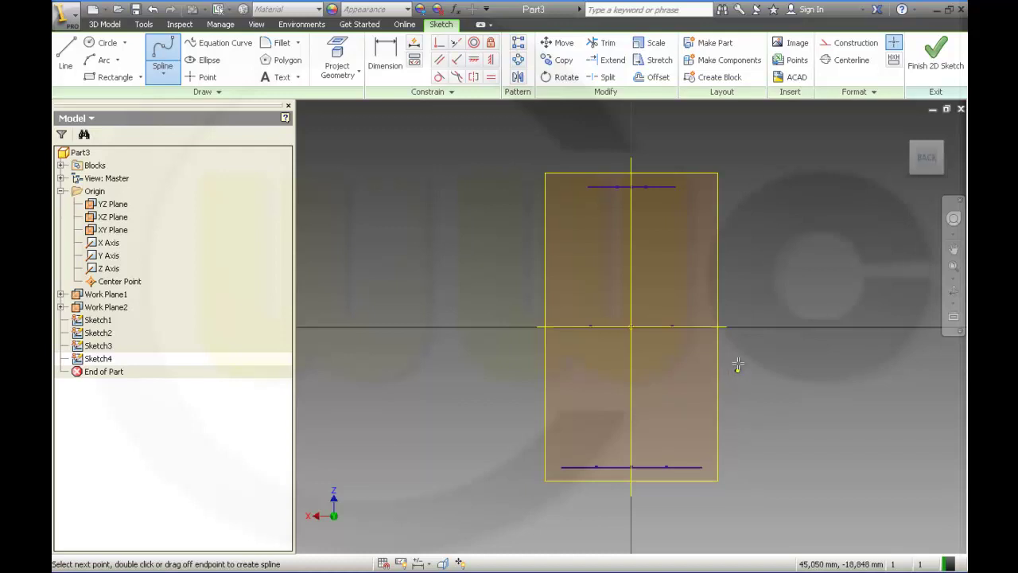
{"action": "left_click", "coordinate": [757, 317]}
{"action": "left_click", "coordinate": [742, 252]}
{"action": "double_click", "coordinate": [708, 184]}
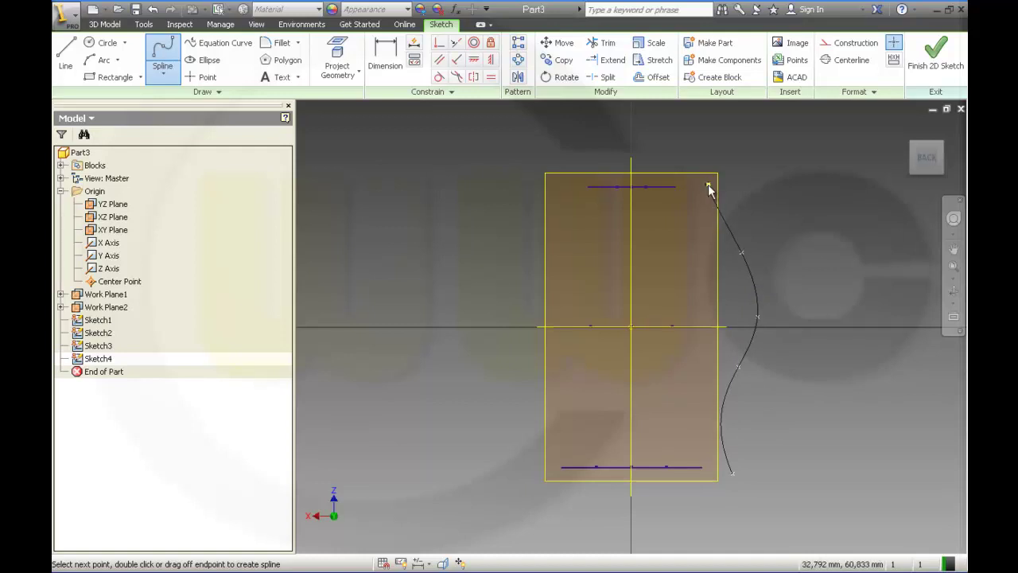
{"action": "key", "text": "Escape"}
{"action": "key", "text": "Escape"}
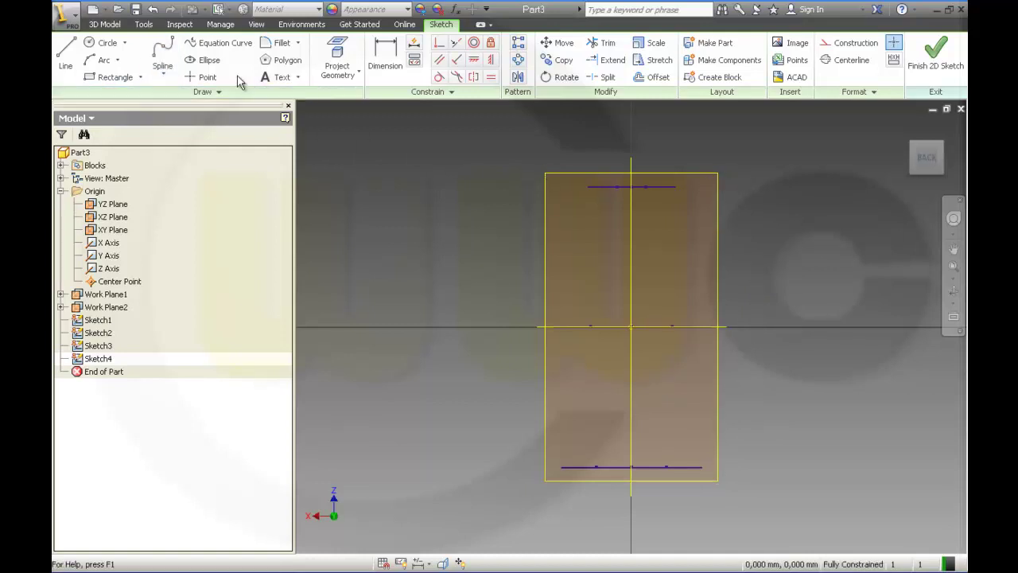
Sketch a wavy five-point spline beside the ovals, running from just below the bottom oval up to the top oval's level
{"action": "left_click", "coordinate": [165, 58]}
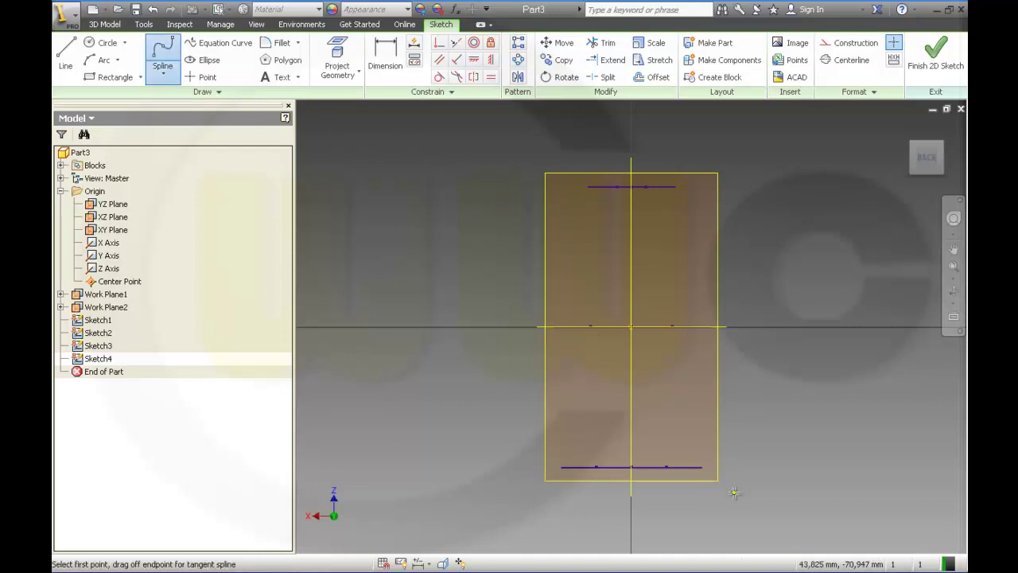
{"action": "left_click", "coordinate": [729, 379]}
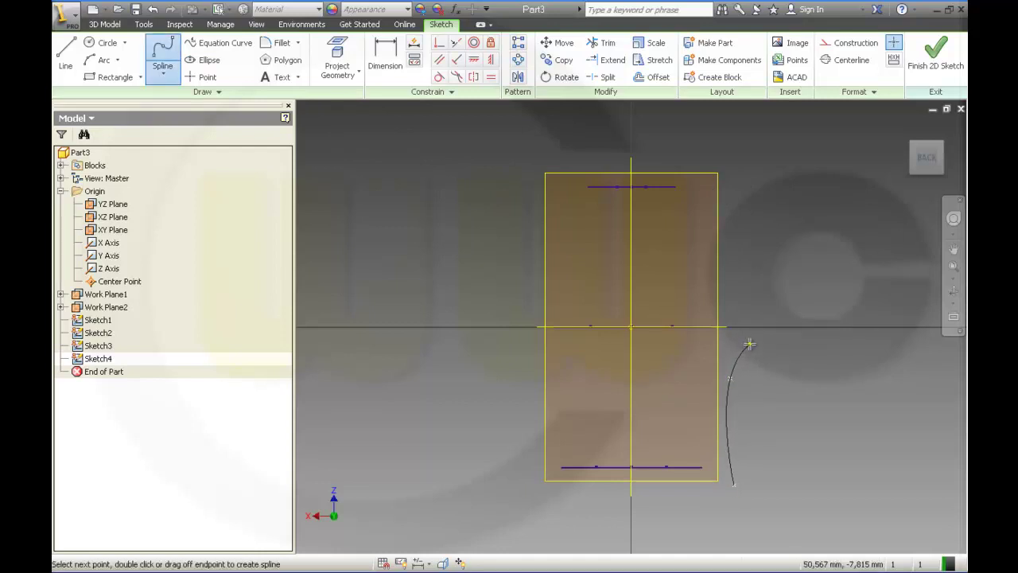
{"action": "left_click", "coordinate": [753, 333]}
{"action": "left_click", "coordinate": [734, 259]}
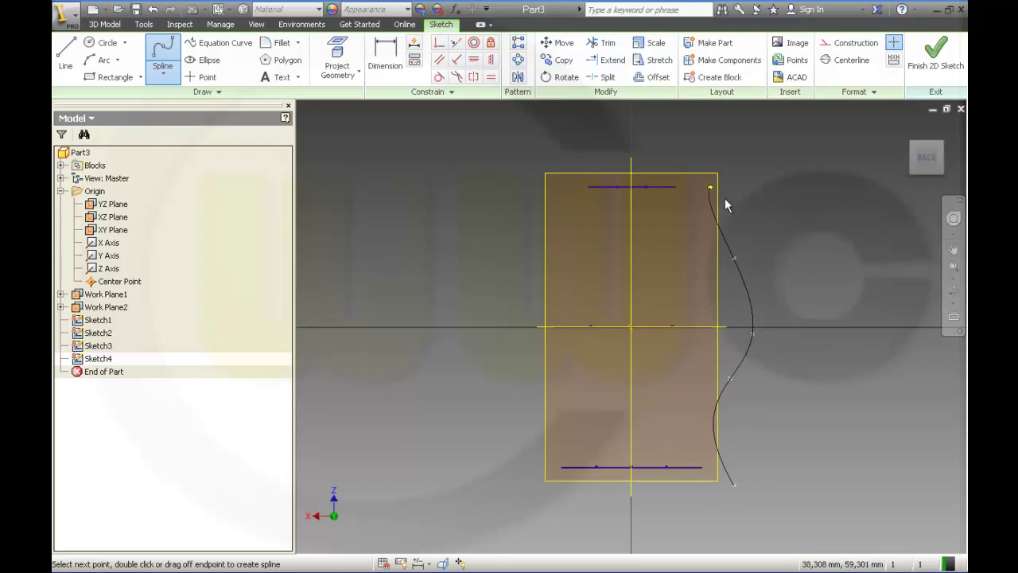
{"action": "double_click", "coordinate": [725, 199]}
{"action": "key", "text": "Escape"}
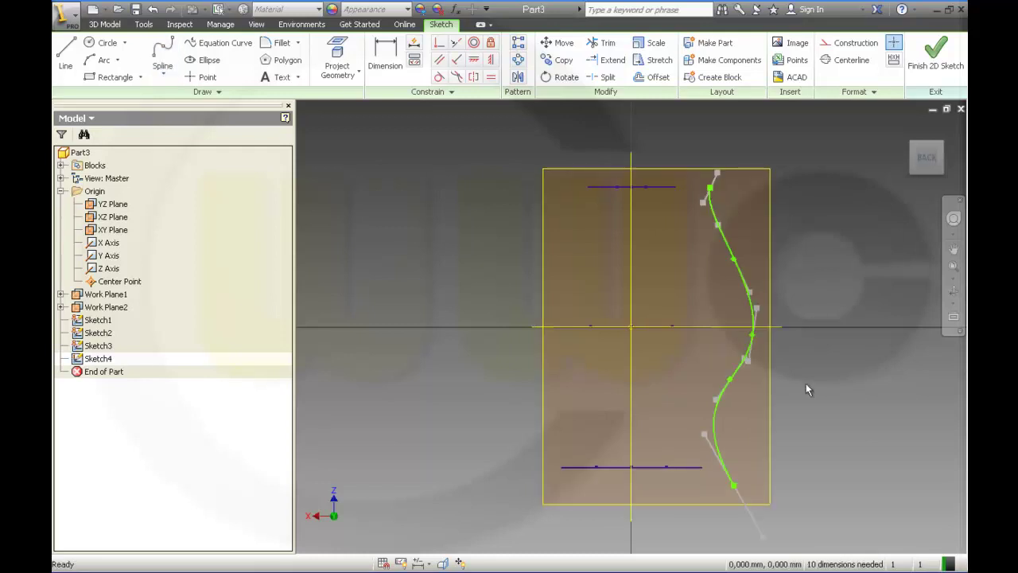
Project the right end arcs of the middle, top and bottom ovals into the spline sketch with Project Geometry
{"action": "scroll", "coordinate": [802, 451], "scroll_direction": "up", "scroll_amount": 2}
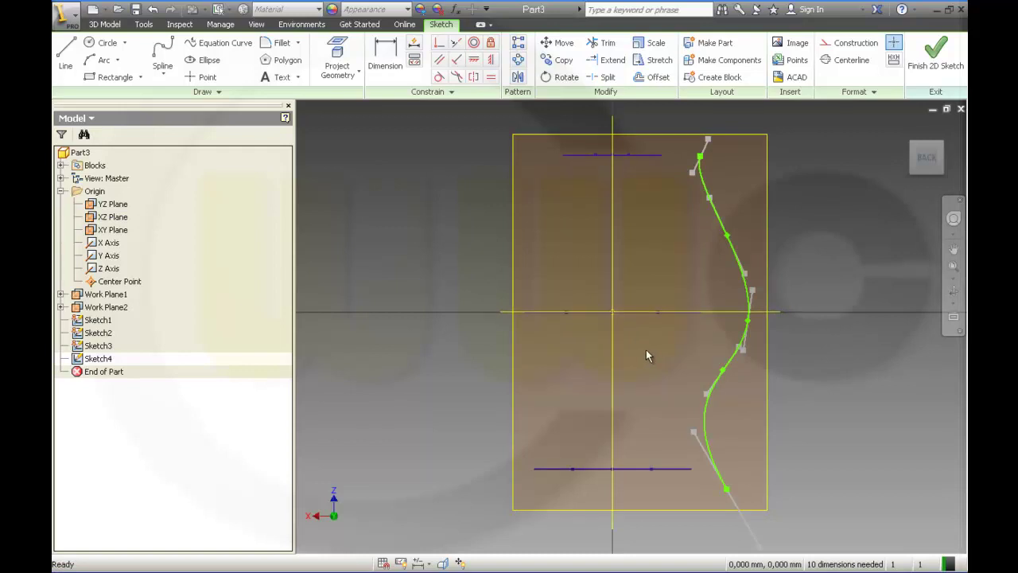
{"action": "middle_click_drag", "start_coordinate": [644, 349], "coordinate": [644, 356], "text": "shift"}
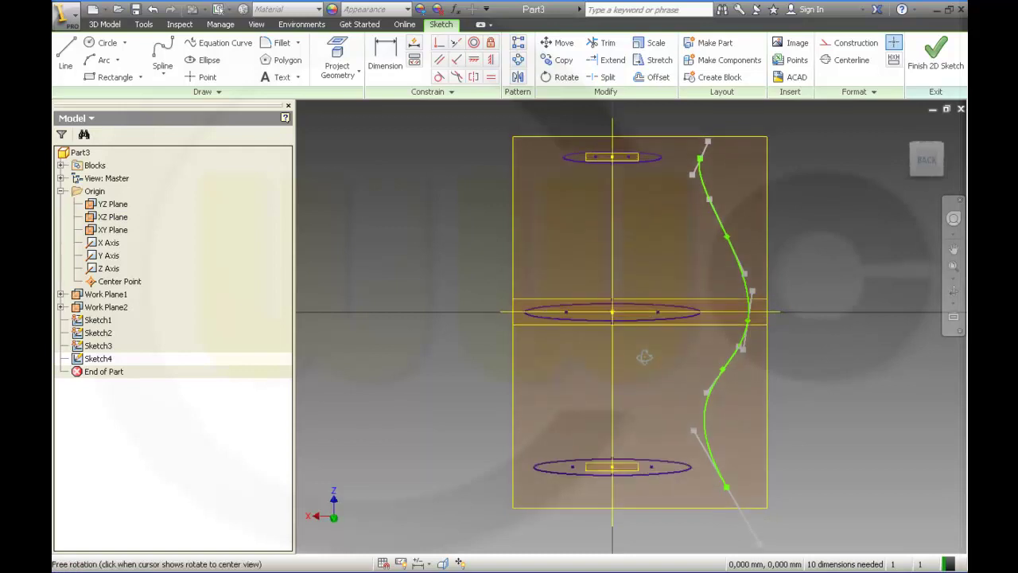
{"action": "left_click", "coordinate": [358, 72]}
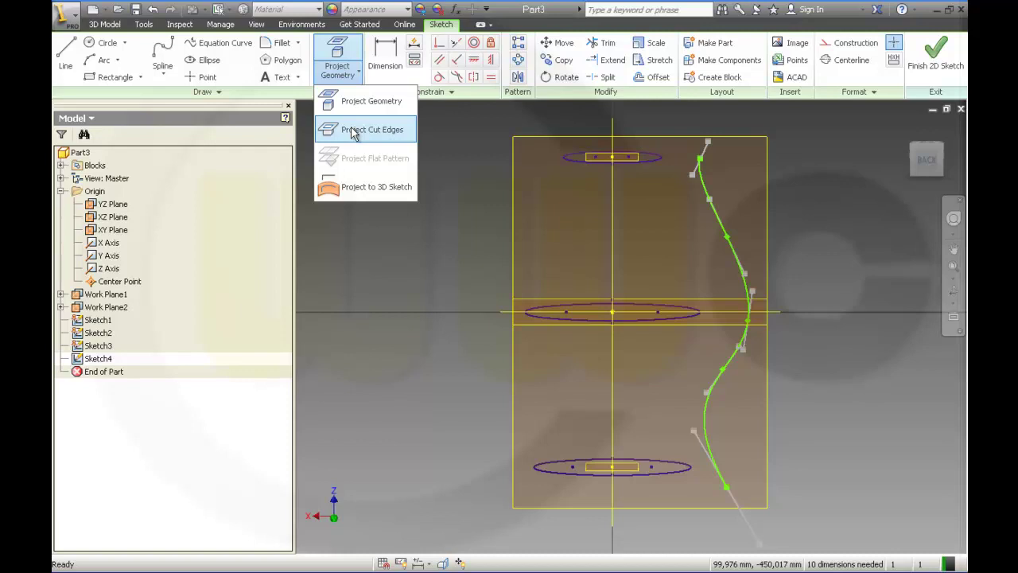
{"action": "left_click", "coordinate": [350, 101]}
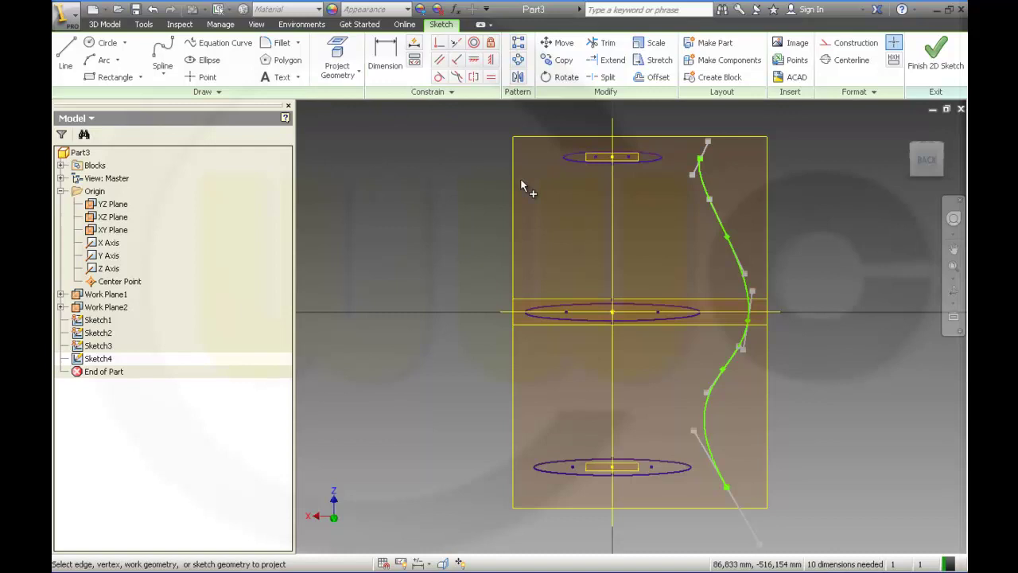
{"action": "left_click", "coordinate": [666, 322]}
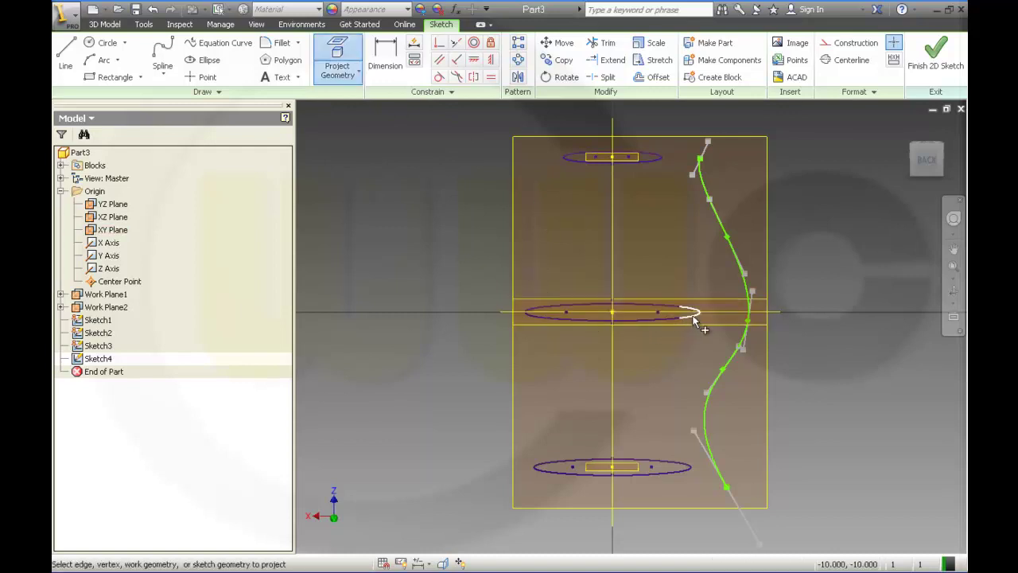
{"action": "left_click", "coordinate": [692, 317]}
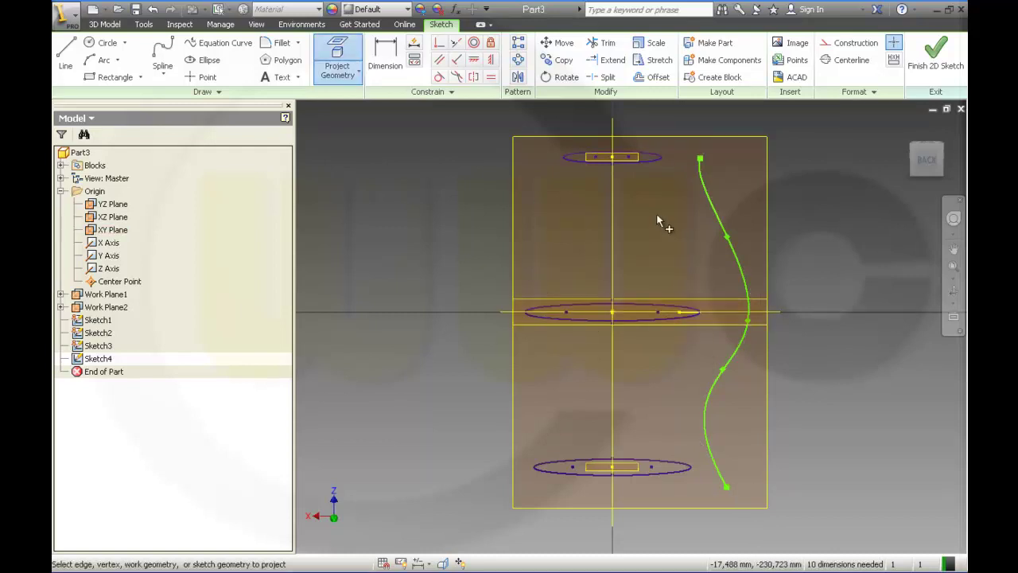
{"action": "left_click", "coordinate": [658, 159]}
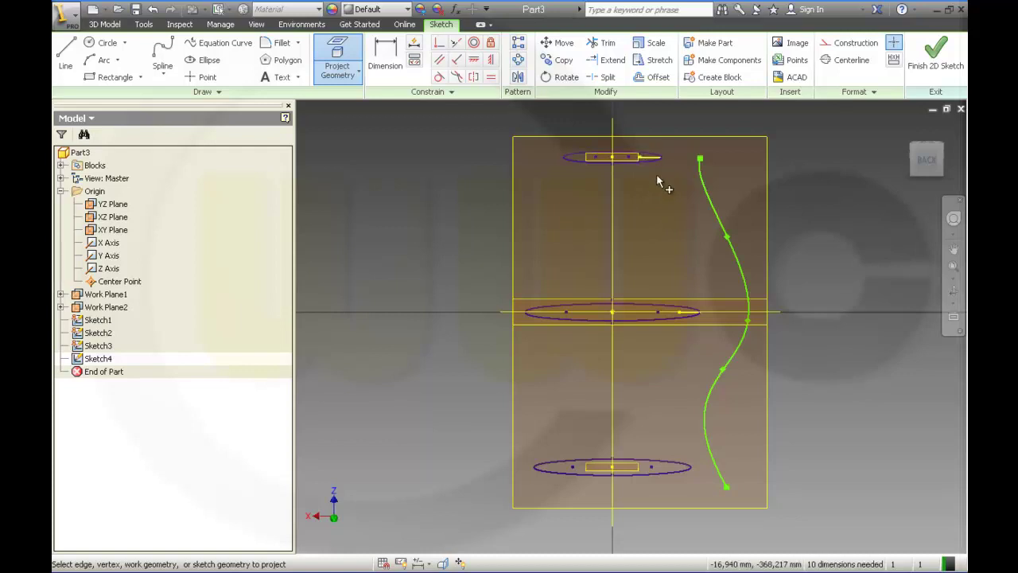
{"action": "left_click", "coordinate": [684, 472]}
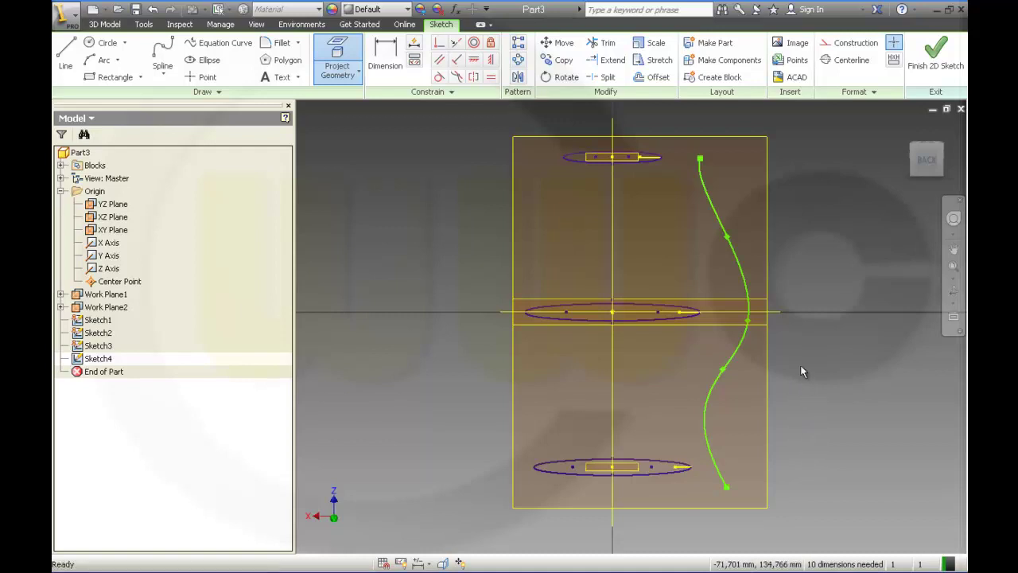
{"action": "key", "text": "Escape"}
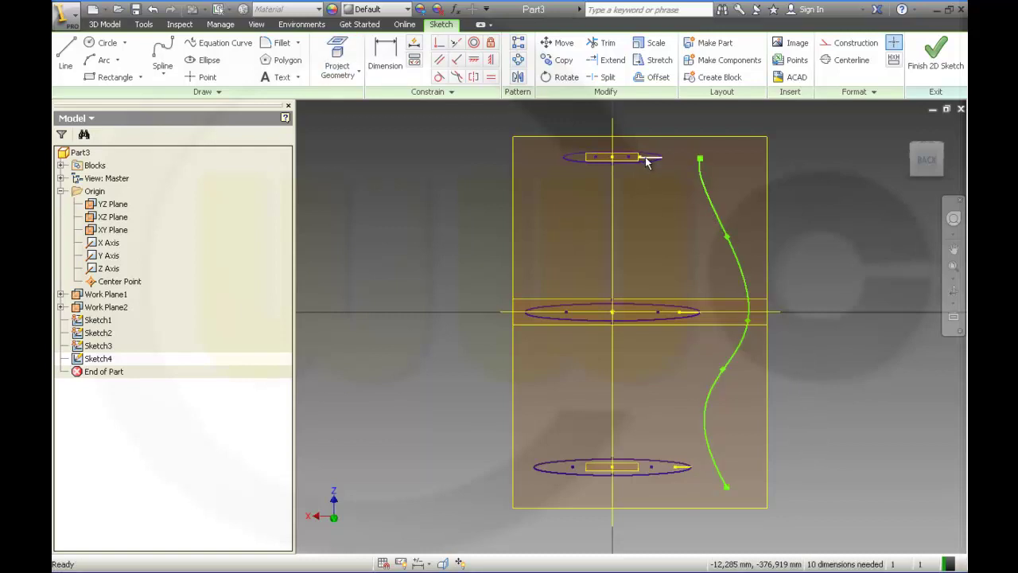
Convert the projected end segments of the three ovals to construction geometry
{"action": "left_click", "coordinate": [645, 157]}
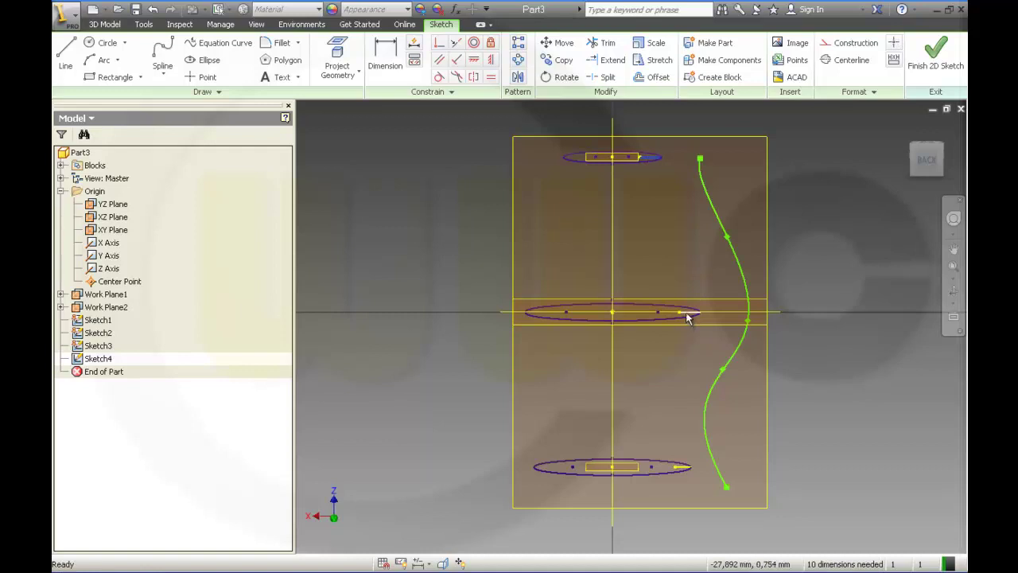
{"action": "left_click", "coordinate": [680, 469]}
{"action": "left_click", "coordinate": [858, 48]}
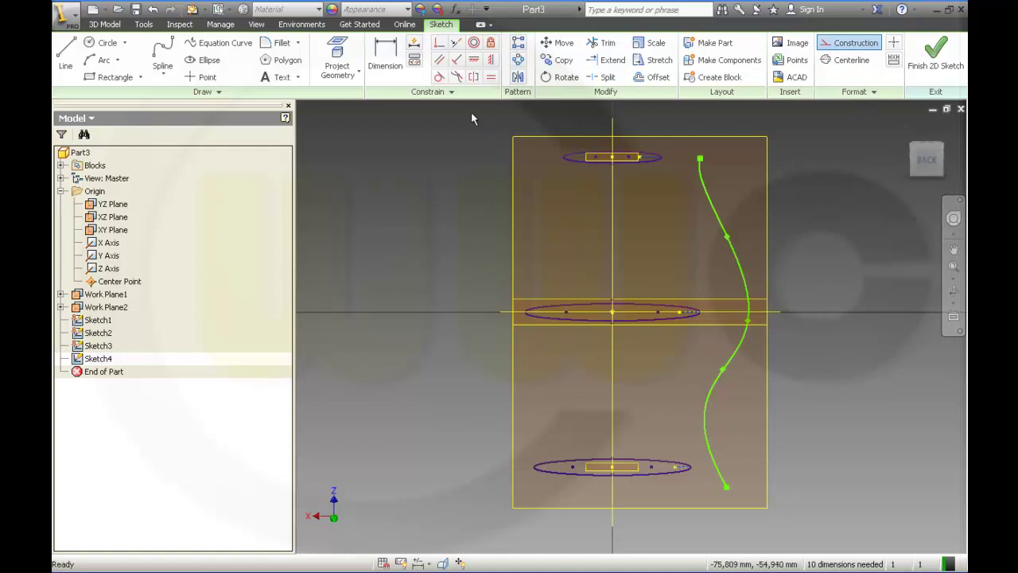
Apply coincident constraints joining the spline's bottom, middle and top points to the outer ends of the matching projected oval segments
{"action": "left_click", "coordinate": [441, 52]}
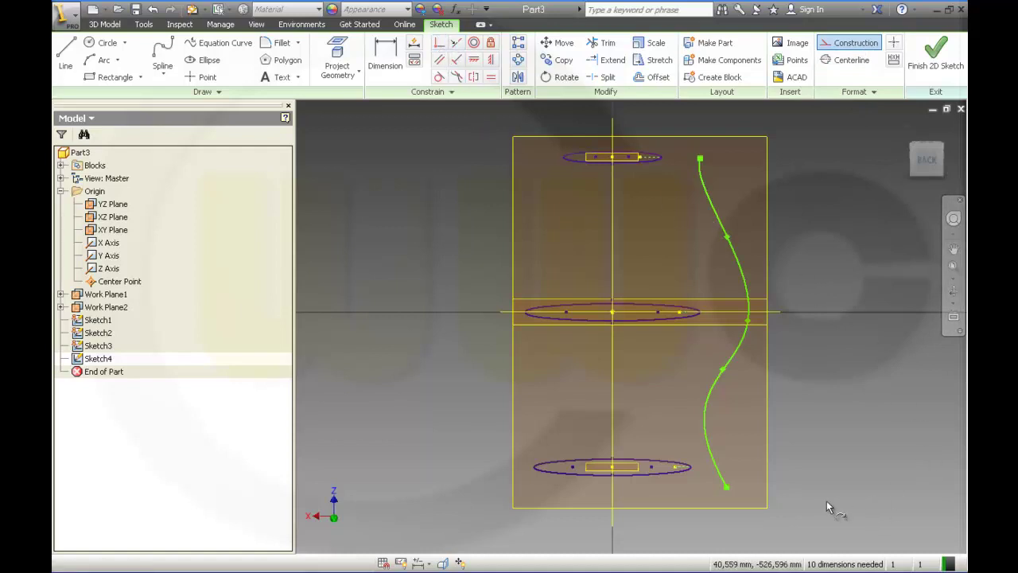
{"action": "left_click", "coordinate": [725, 487]}
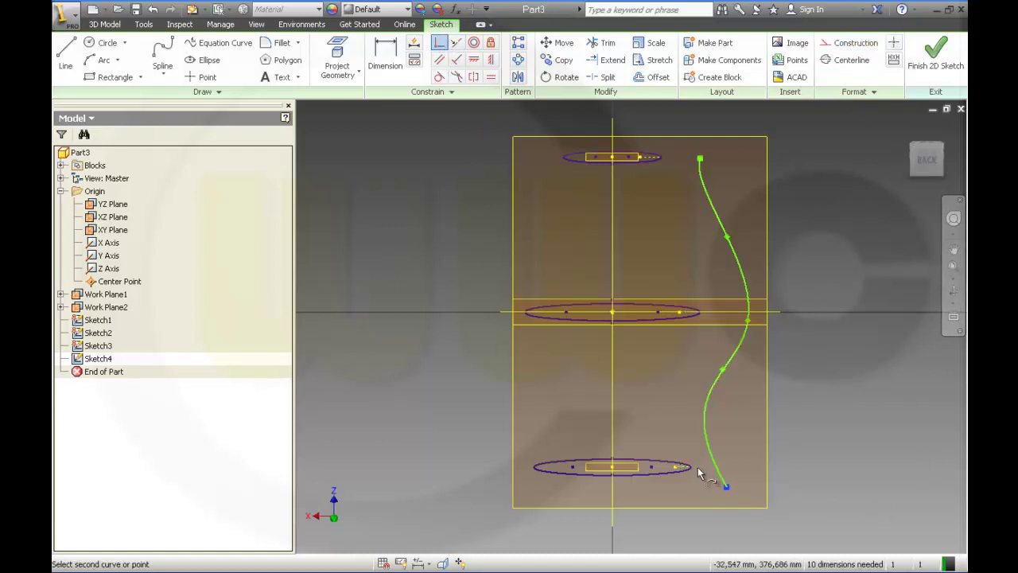
{"action": "left_click", "coordinate": [691, 469]}
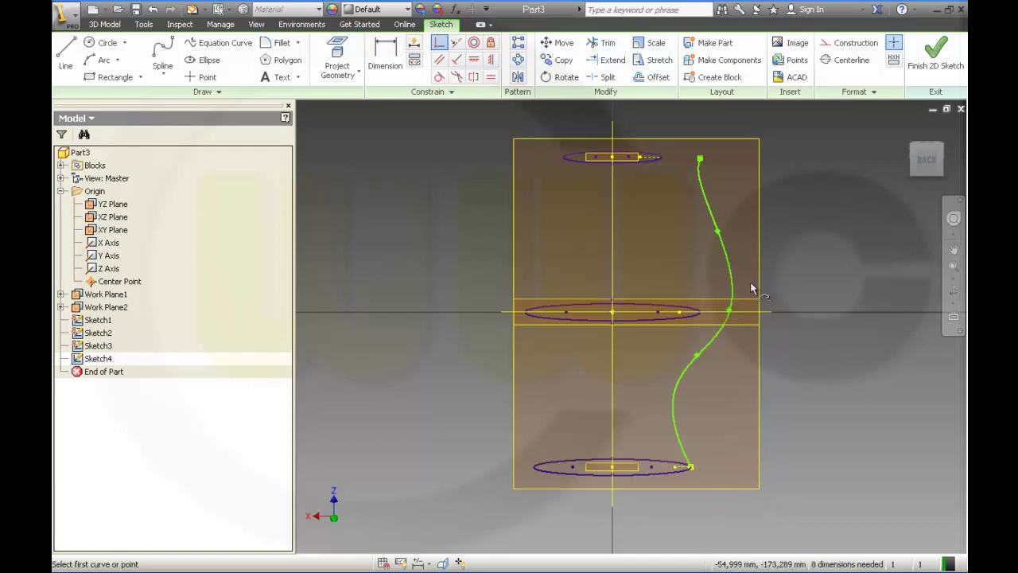
{"action": "left_click", "coordinate": [730, 312]}
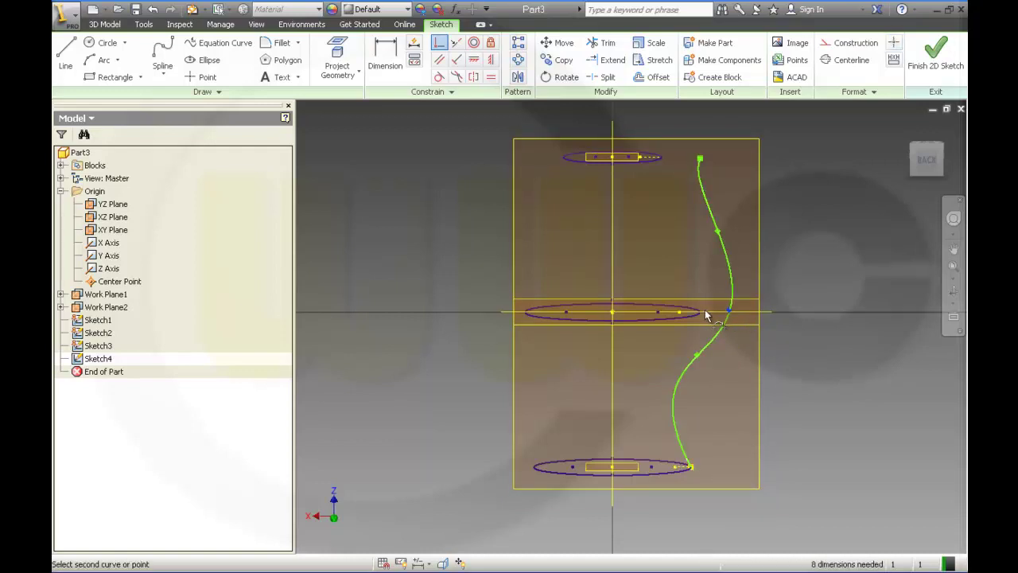
{"action": "left_click", "coordinate": [700, 312]}
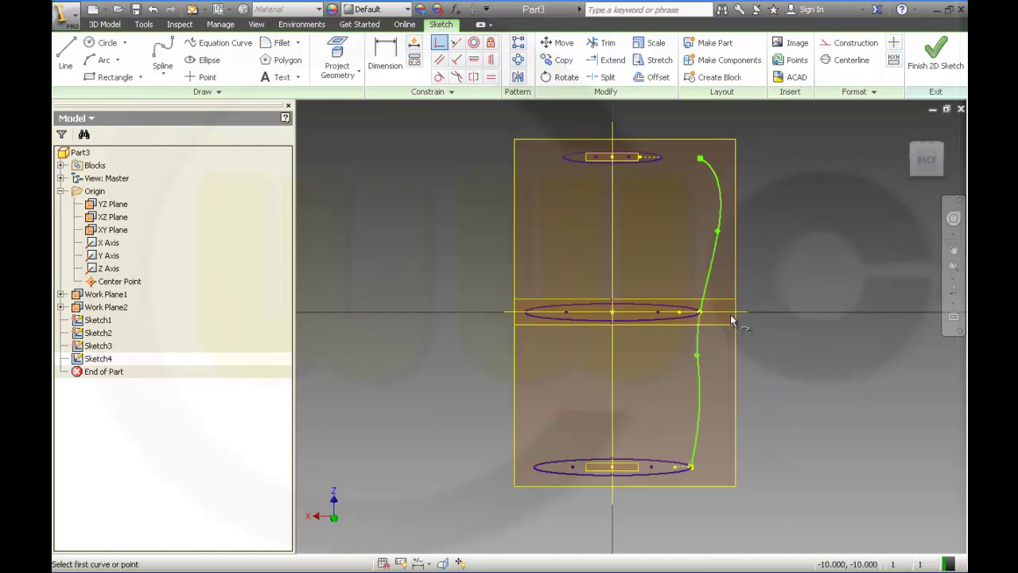
{"action": "left_click", "coordinate": [700, 159]}
{"action": "left_click", "coordinate": [661, 157]}
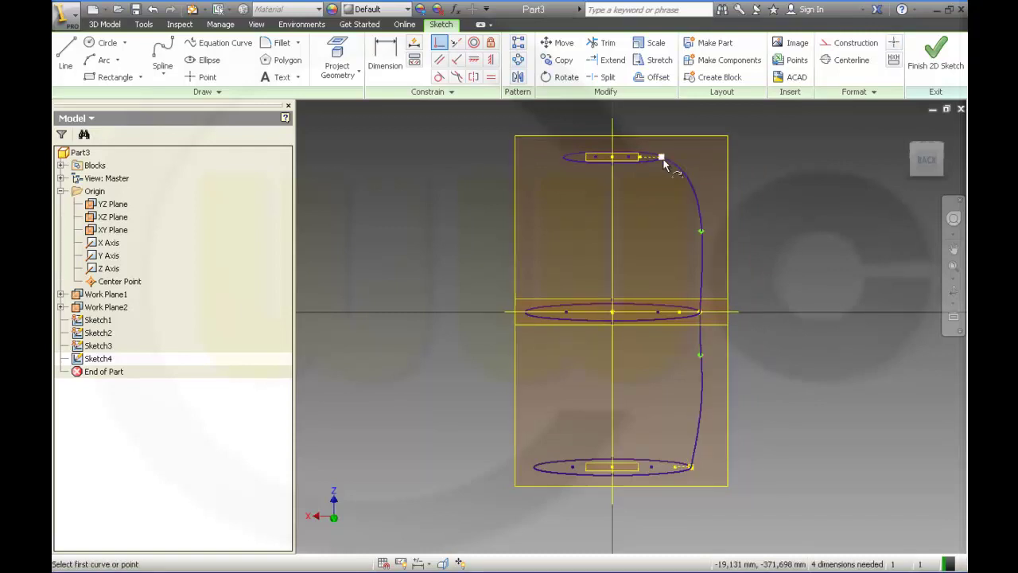
{"action": "key", "text": "Escape"}
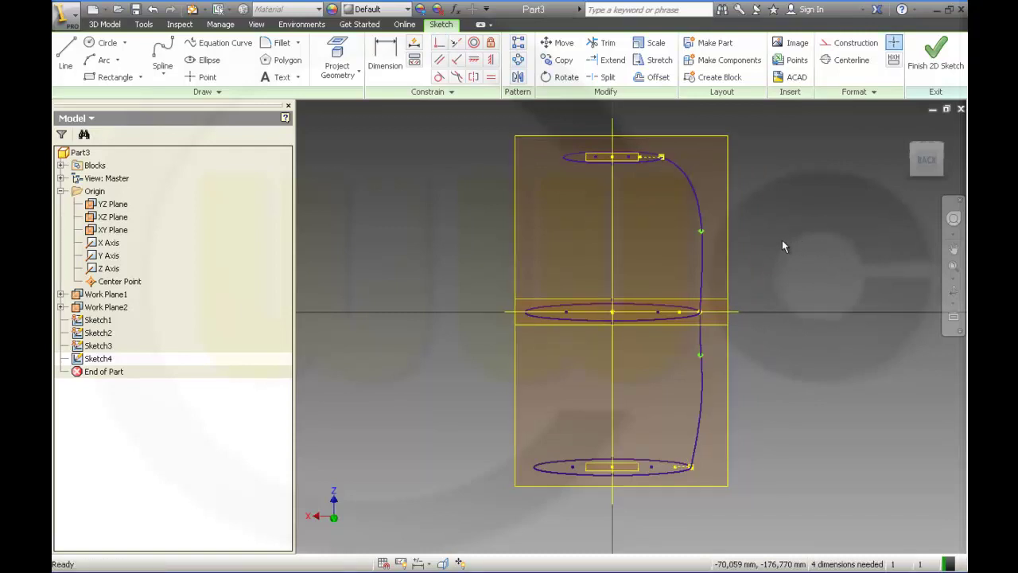
Smooth the spline by moving its upper free point inward and its lower free point down between the ovals, and finish the sketch
{"action": "left_click_drag", "start_coordinate": [698, 232], "coordinate": [682, 245]}
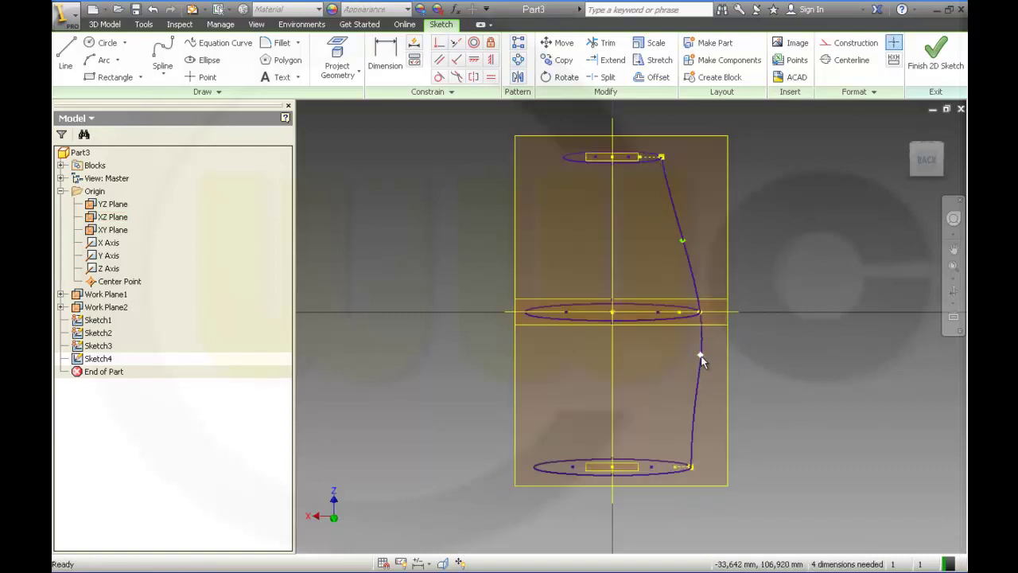
{"action": "left_click_drag", "start_coordinate": [701, 362], "coordinate": [695, 396]}
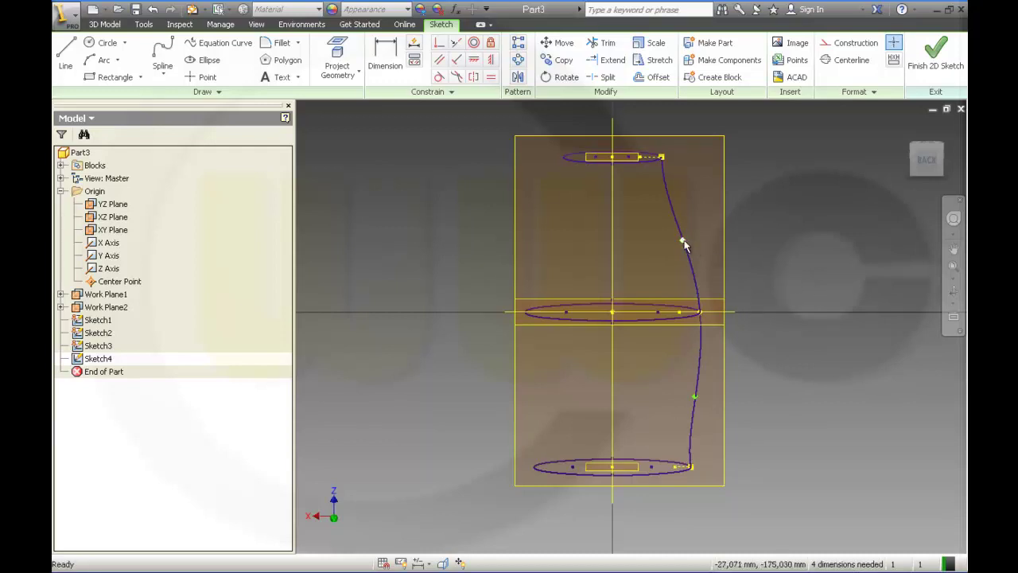
{"action": "left_click_drag", "start_coordinate": [683, 240], "coordinate": [682, 235]}
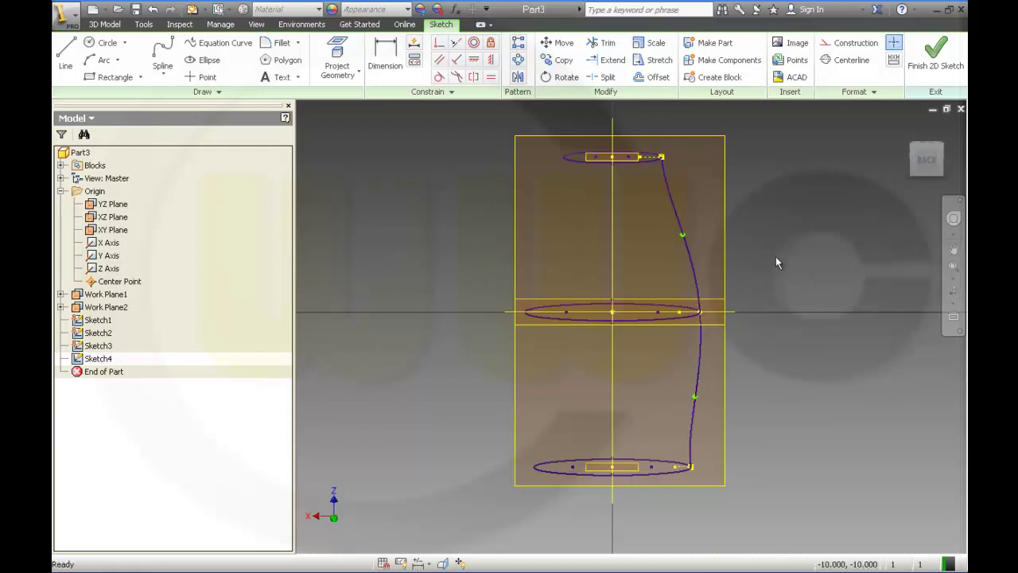
{"action": "mouse_move", "coordinate": [775, 366]}
{"action": "middle_mouse_down"}
{"action": "mouse_move", "coordinate": [774, 352]}
{"action": "mouse_move", "coordinate": [775, 370]}
{"action": "middle_mouse_up"}
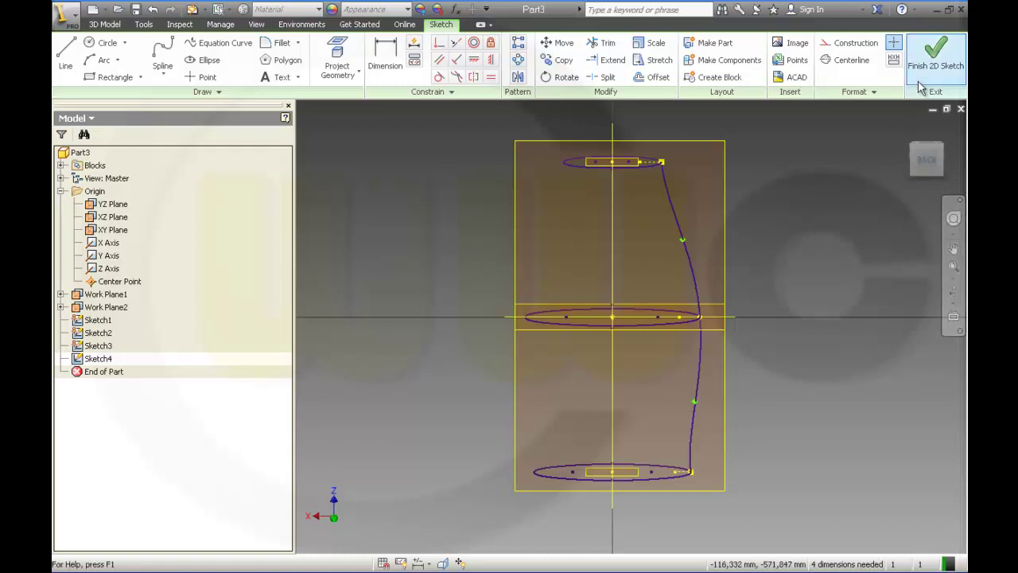
{"action": "left_click", "coordinate": [937, 62]}
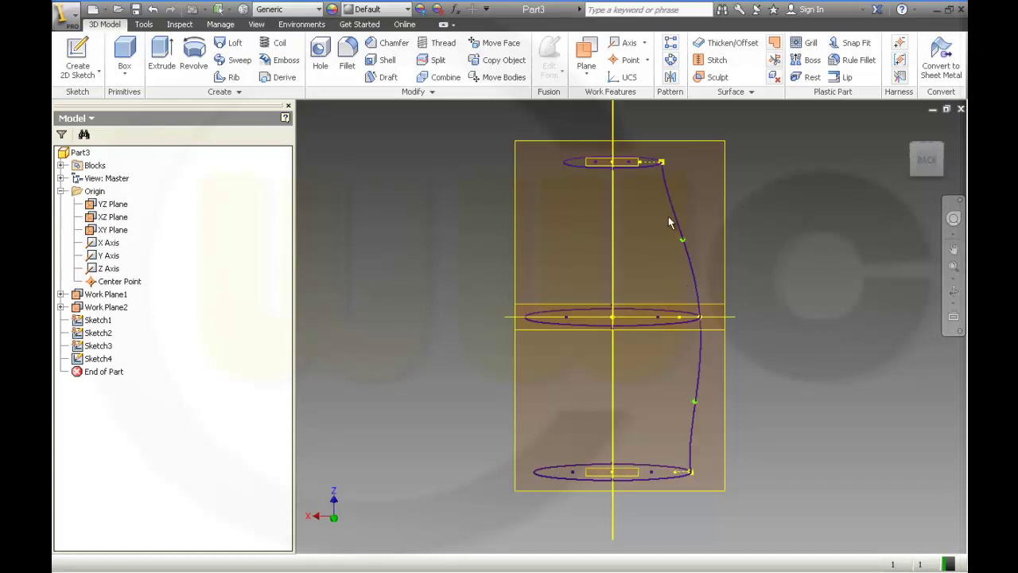
Reopen Sketch4 and project the vertical centre line into it
{"action": "double_click", "coordinate": [110, 359]}
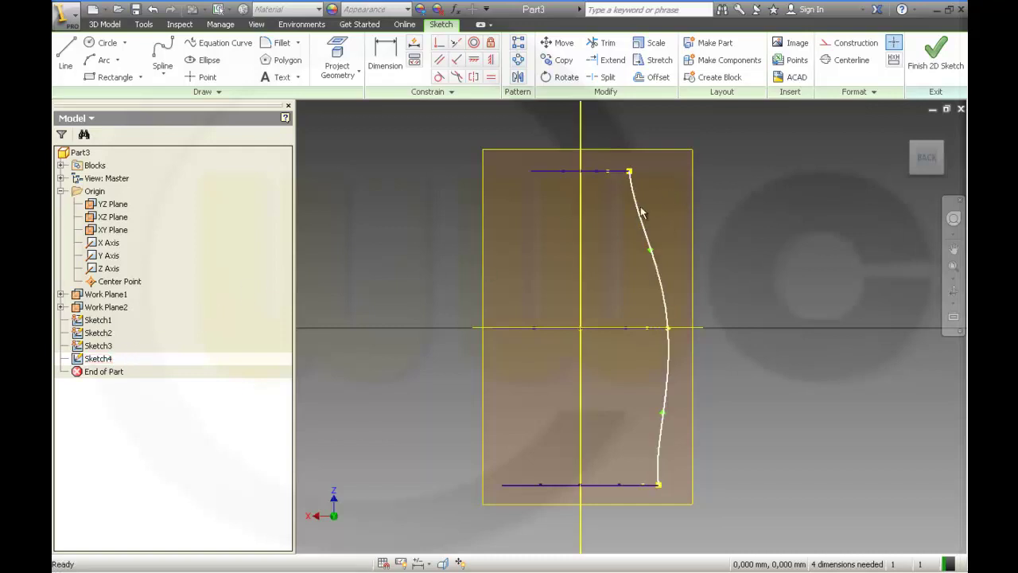
{"action": "left_click", "coordinate": [337, 52]}
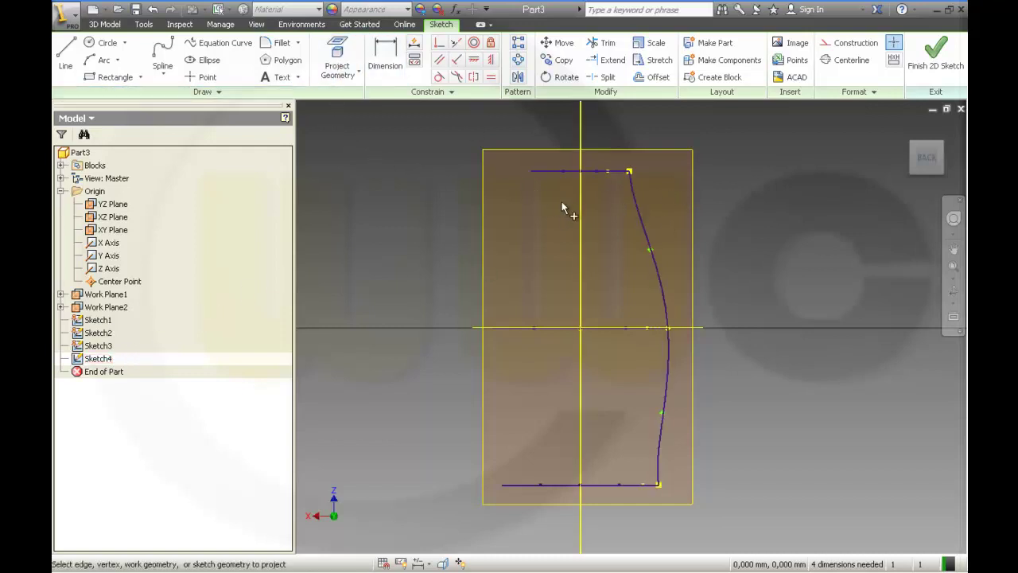
{"action": "left_click", "coordinate": [581, 215]}
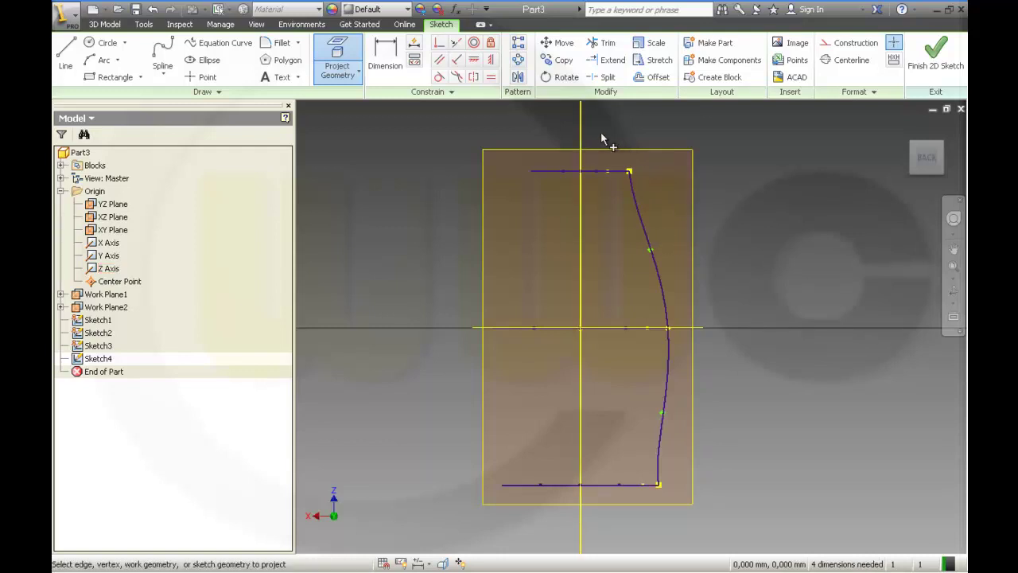
{"action": "key", "text": "Escape"}
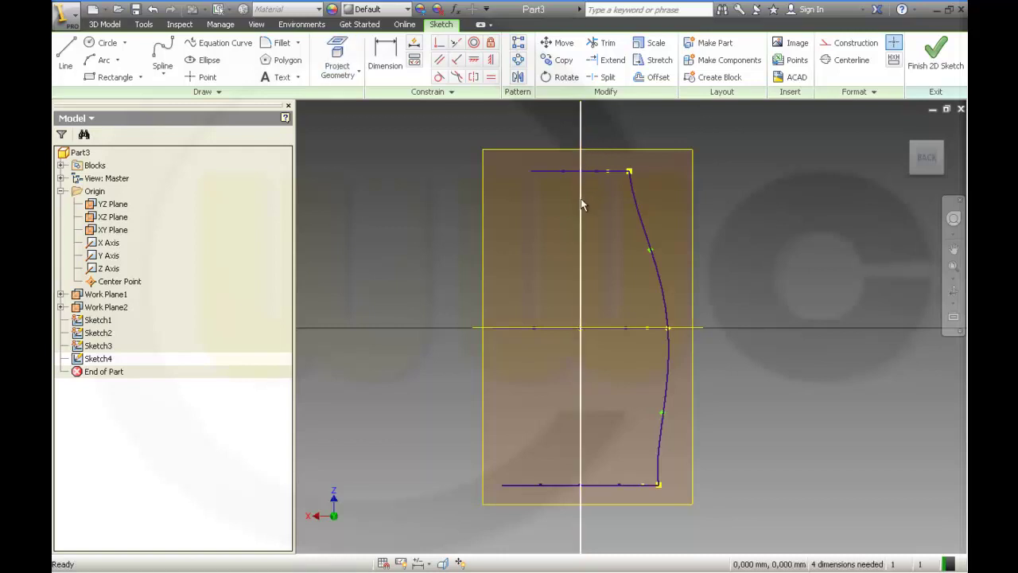
Mirror the side spline about the vertical centre line to the opposite ends of the ovals
{"action": "left_click", "coordinate": [517, 76]}
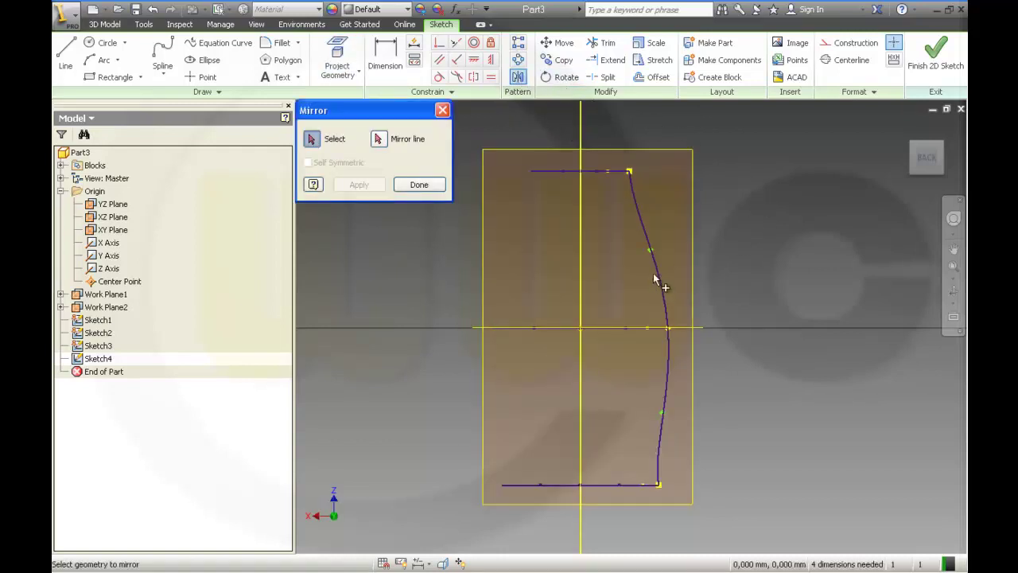
{"action": "left_click", "coordinate": [665, 280]}
{"action": "left_click", "coordinate": [388, 144]}
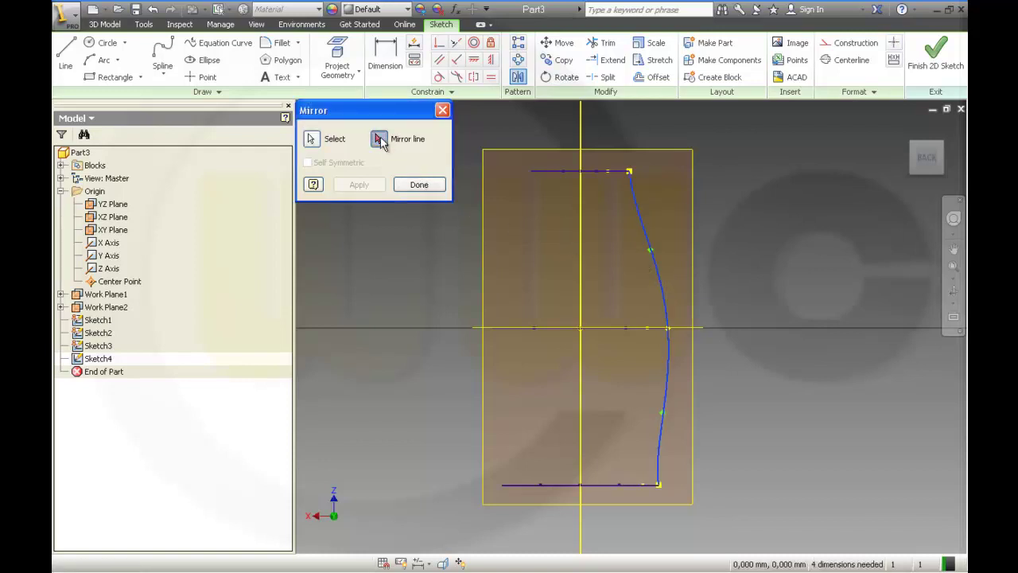
{"action": "left_click", "coordinate": [578, 233]}
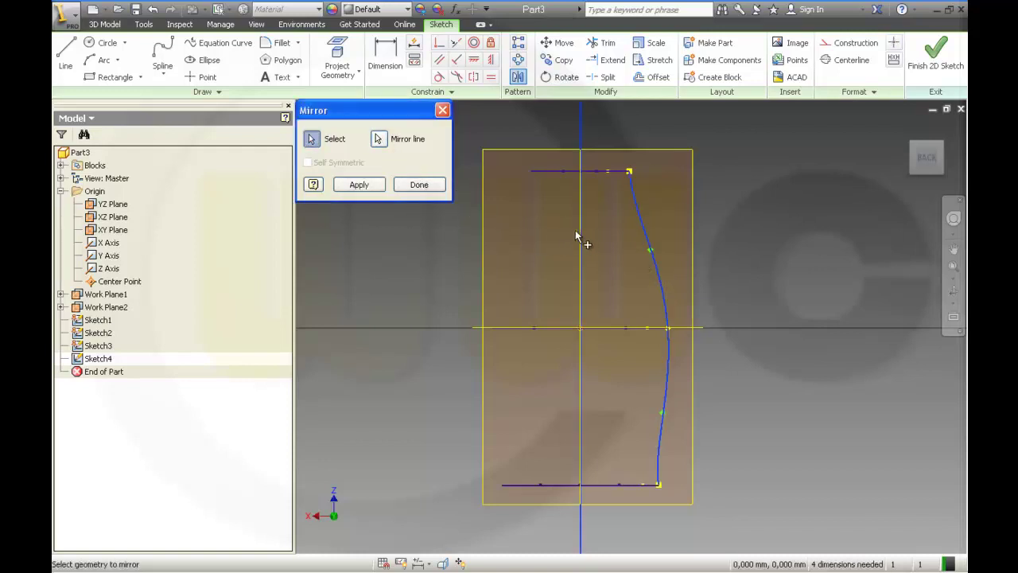
{"action": "left_click", "coordinate": [379, 185]}
{"action": "left_click", "coordinate": [416, 185]}
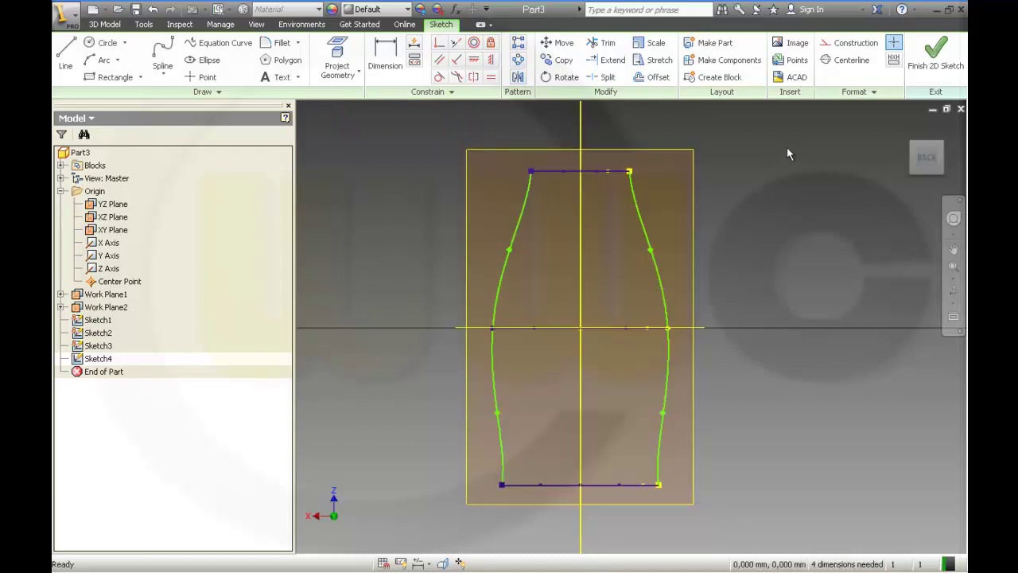
Make the vertical mirror line construction geometry and move the right spline's lower free point slightly outward, finishing the sketch
{"action": "left_click", "coordinate": [580, 137]}
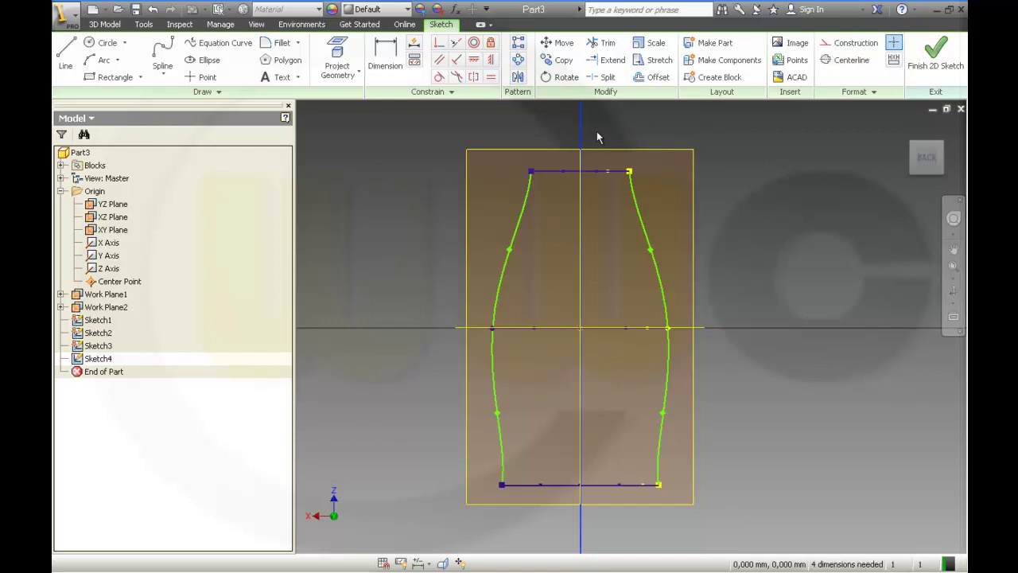
{"action": "left_click", "coordinate": [838, 50]}
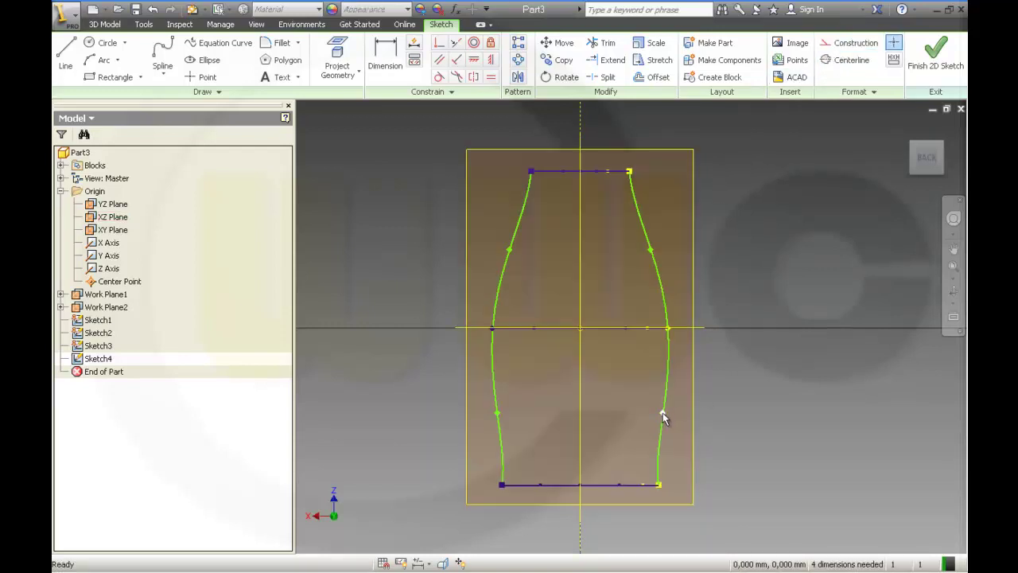
{"action": "left_click_drag", "start_coordinate": [662, 414], "coordinate": [668, 409]}
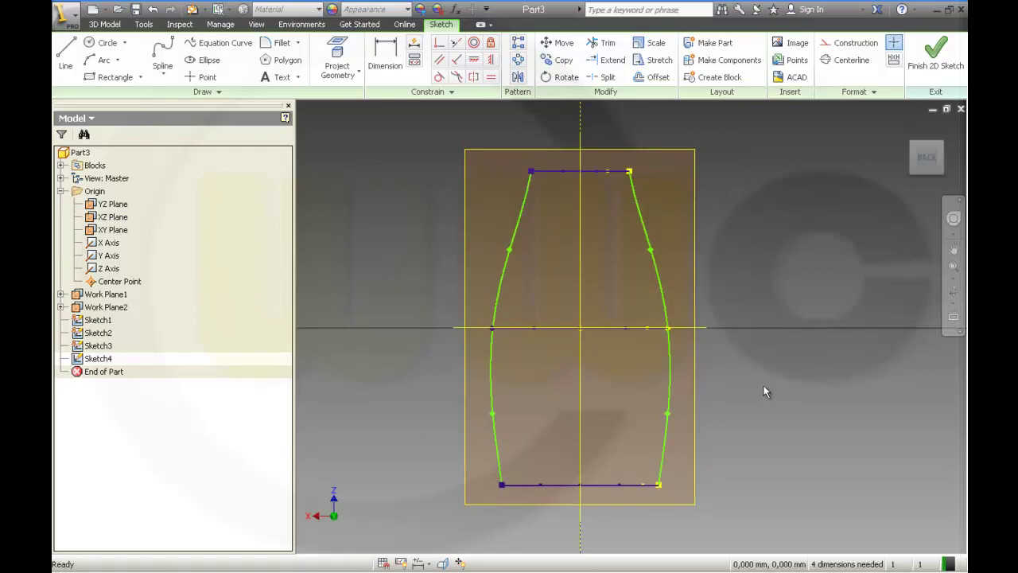
{"action": "left_click", "coordinate": [932, 60]}
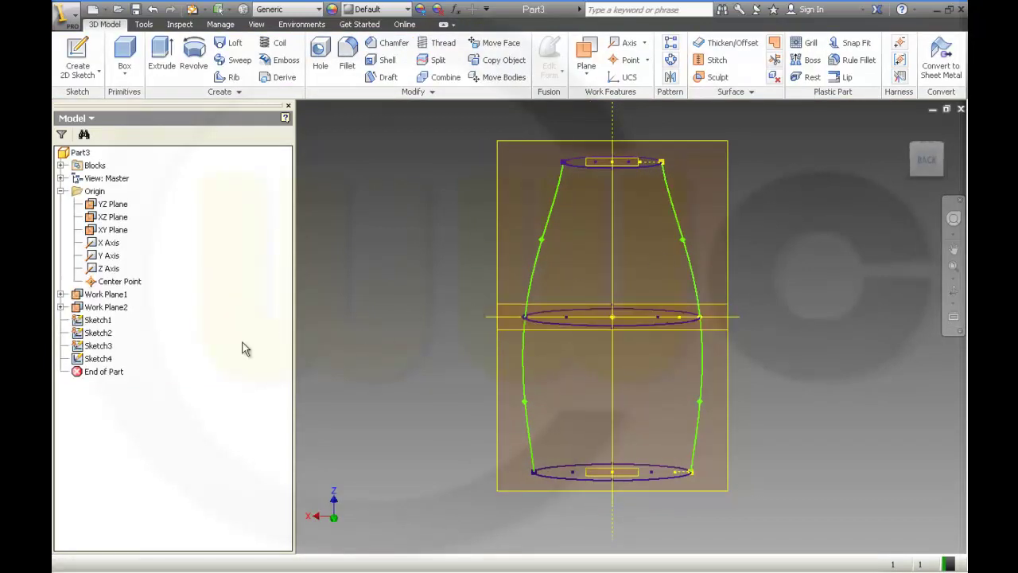
Start a new sketch on the XZ plane and draw one circle above the middle oval and another about 14 mm in diameter below it
{"action": "left_click", "coordinate": [78, 56]}
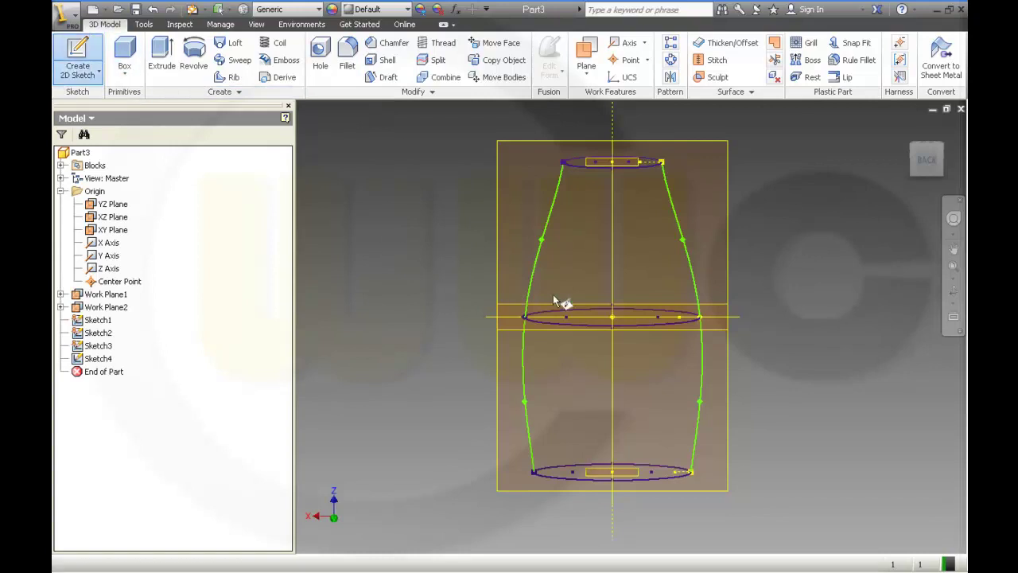
{"action": "left_click", "coordinate": [727, 223]}
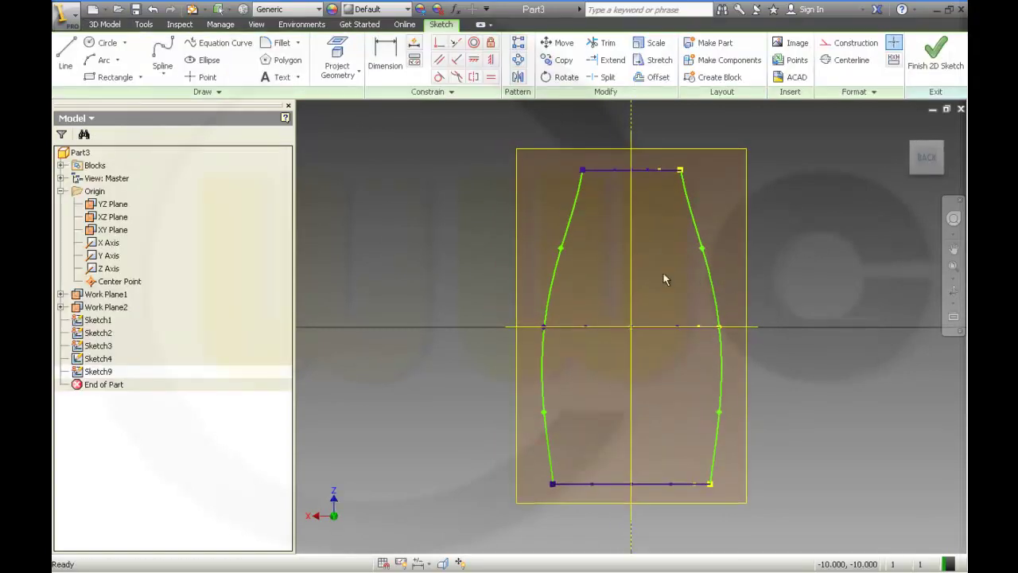
{"action": "left_click", "coordinate": [104, 42]}
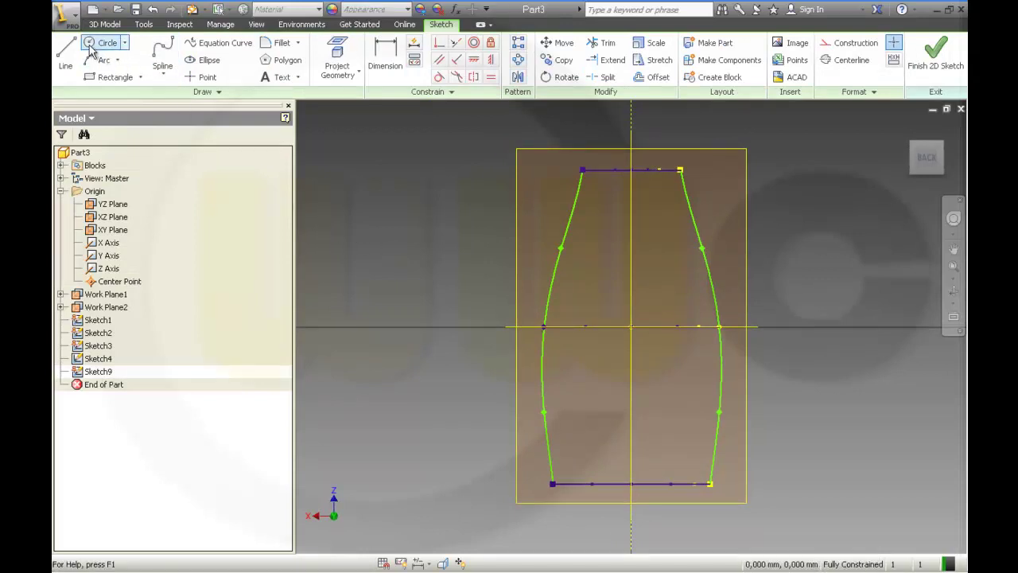
{"action": "left_click", "coordinate": [642, 248]}
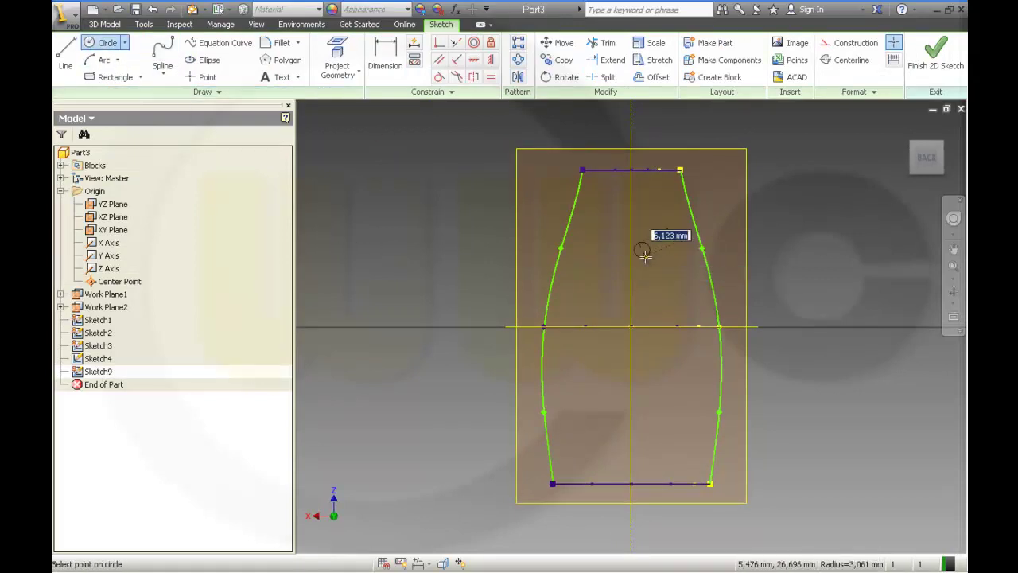
{"action": "left_click", "coordinate": [658, 264]}
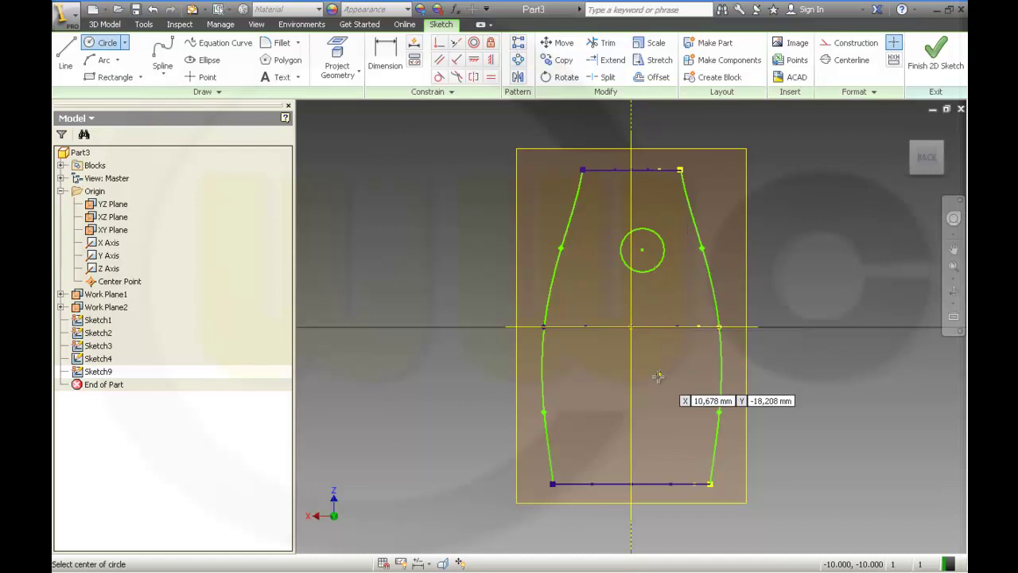
{"action": "left_click", "coordinate": [658, 400]}
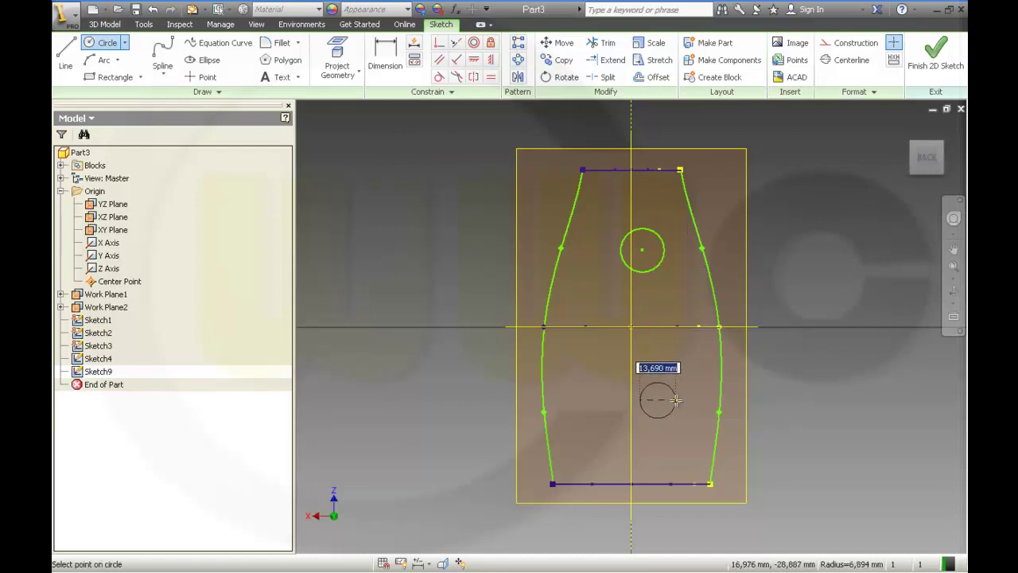
{"action": "left_click", "coordinate": [671, 386]}
Constrain the lower circle to be equal in size to the upper circle
{"action": "left_click", "coordinate": [490, 77]}
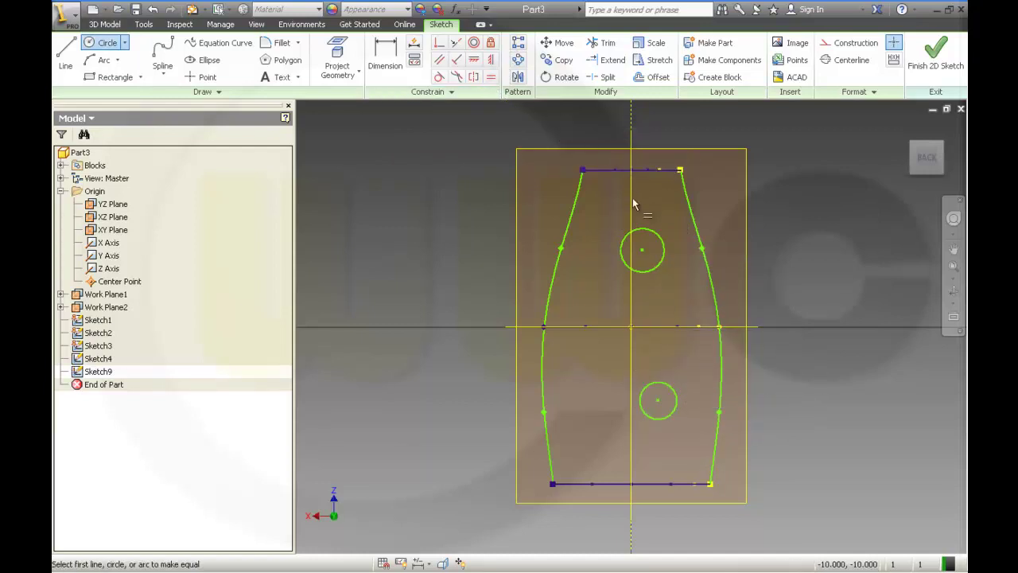
{"action": "left_click", "coordinate": [641, 230]}
{"action": "left_click", "coordinate": [671, 390]}
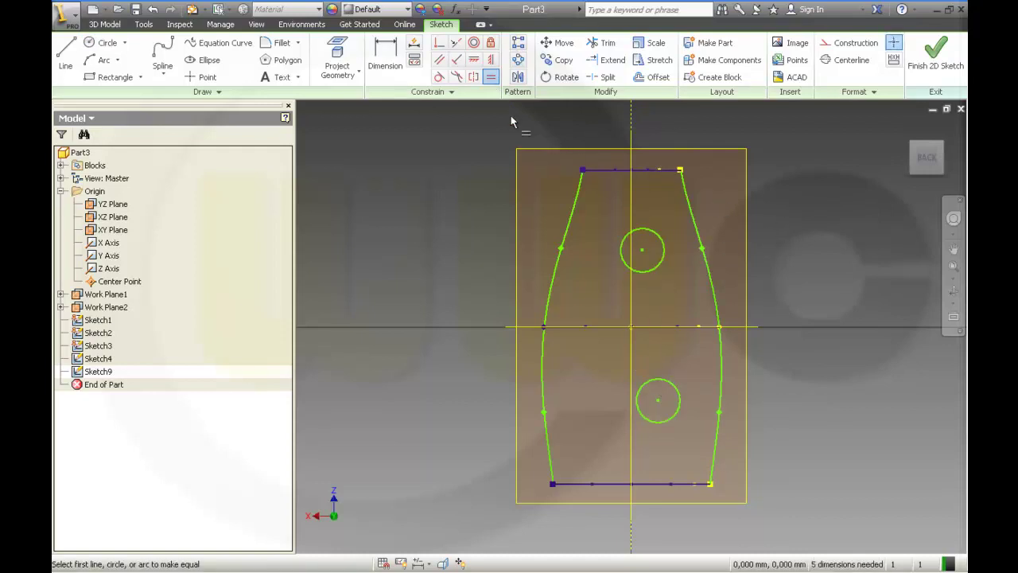
Align both circle centres vertically with each other and with the origin point using vertical constraints
{"action": "left_click", "coordinate": [491, 60]}
{"action": "left_click", "coordinate": [642, 250]}
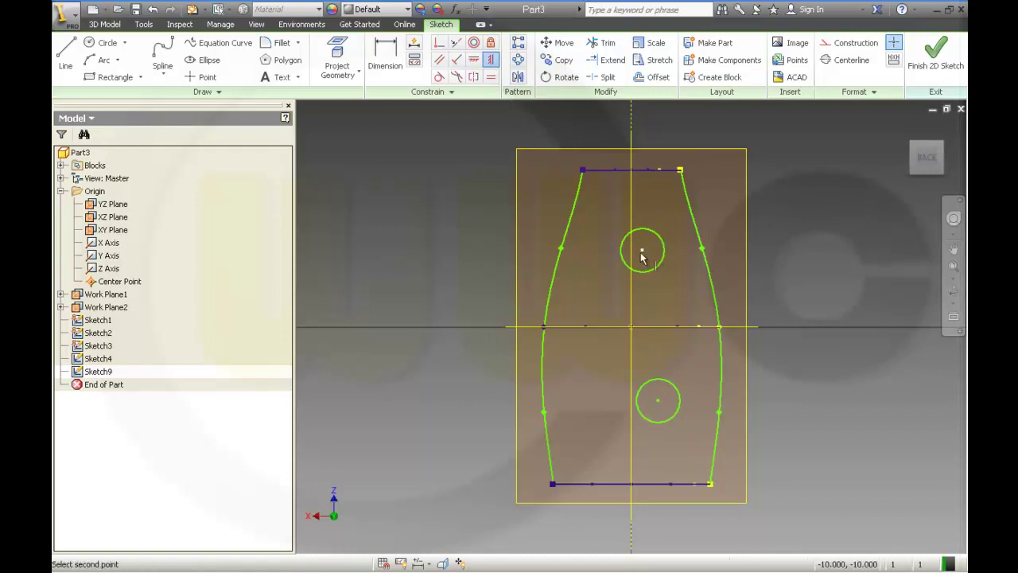
{"action": "left_click", "coordinate": [659, 401]}
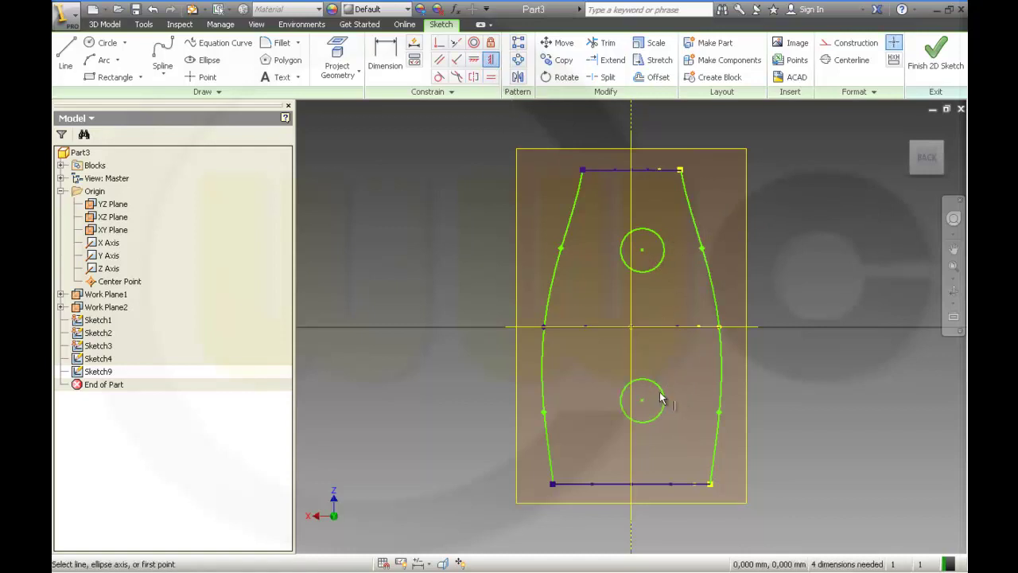
{"action": "left_click", "coordinate": [642, 252]}
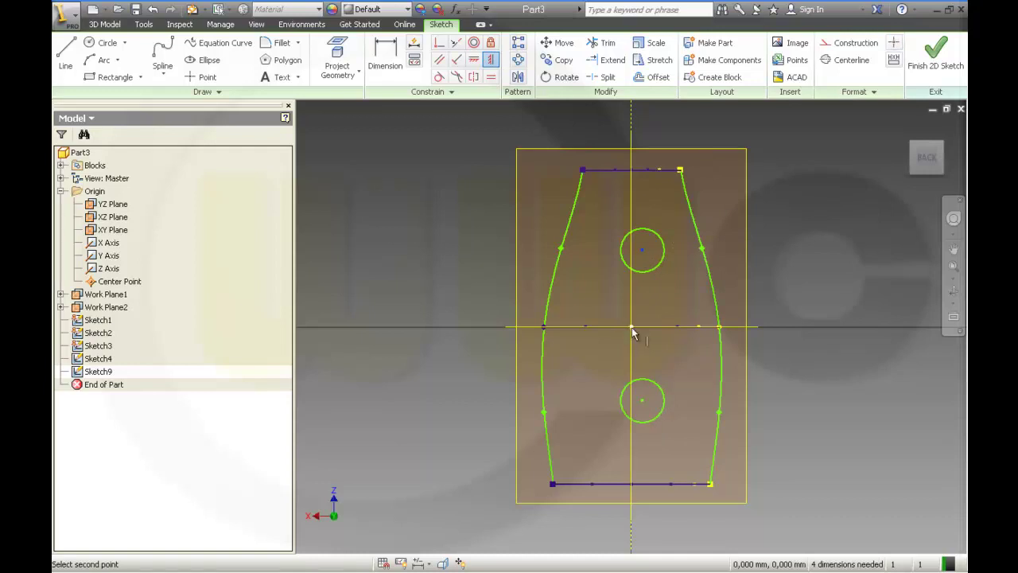
{"action": "left_click", "coordinate": [631, 327]}
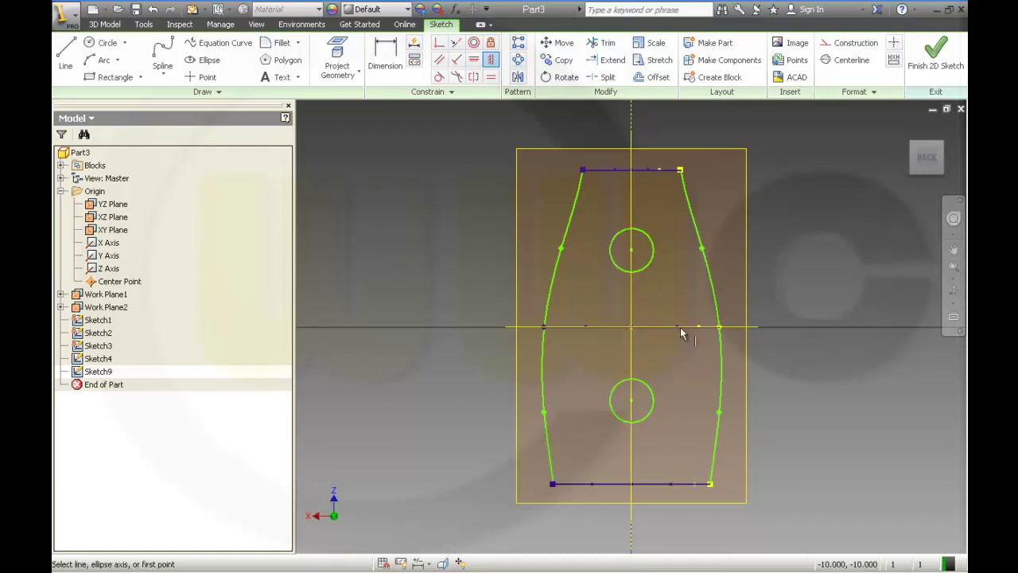
Dimension the vertical distance between the two circle centres and set it to 35 mm
{"action": "left_click", "coordinate": [385, 55]}
{"action": "left_click", "coordinate": [632, 252]}
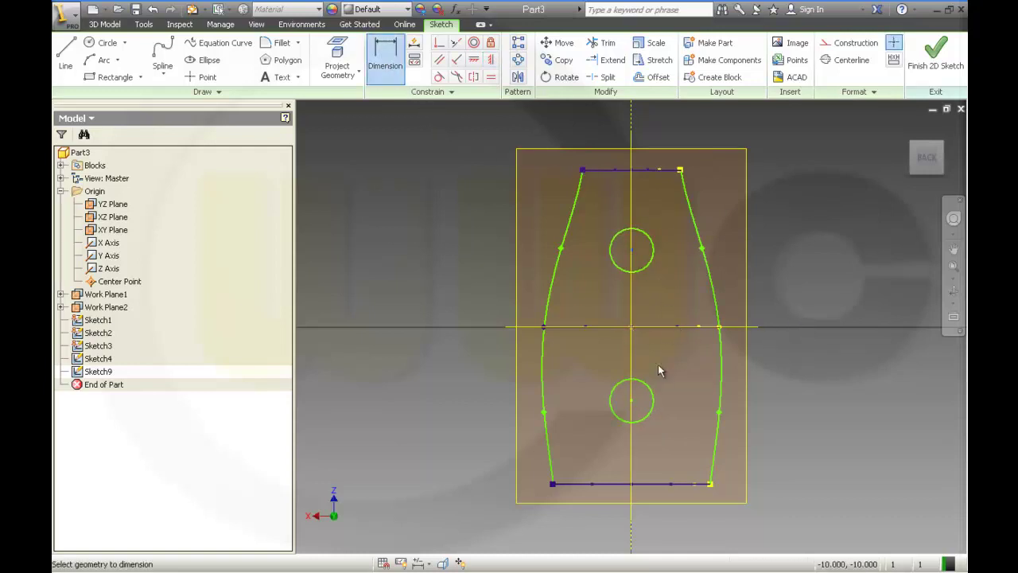
{"action": "left_click", "coordinate": [633, 401]}
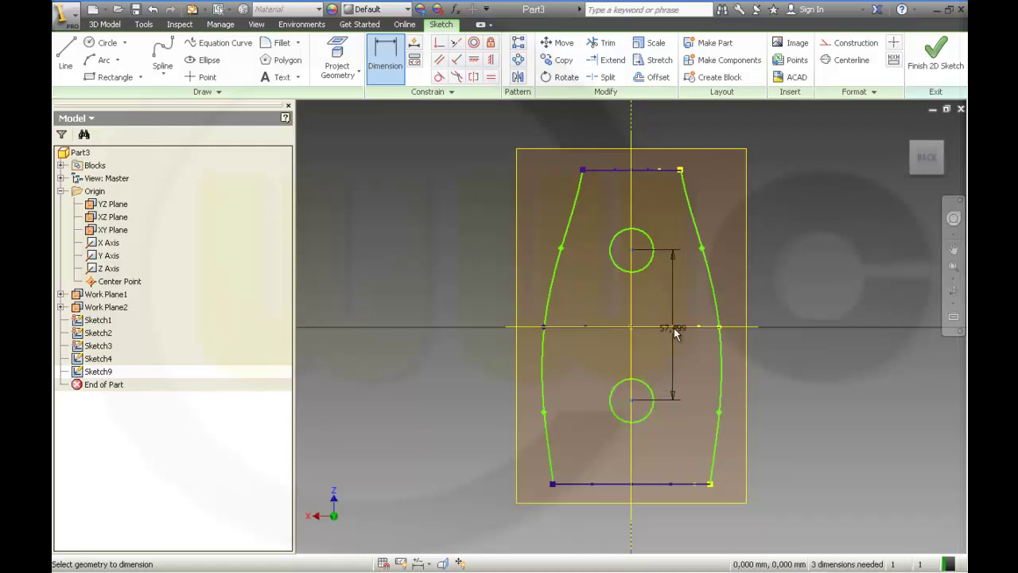
{"action": "left_click", "coordinate": [674, 326]}
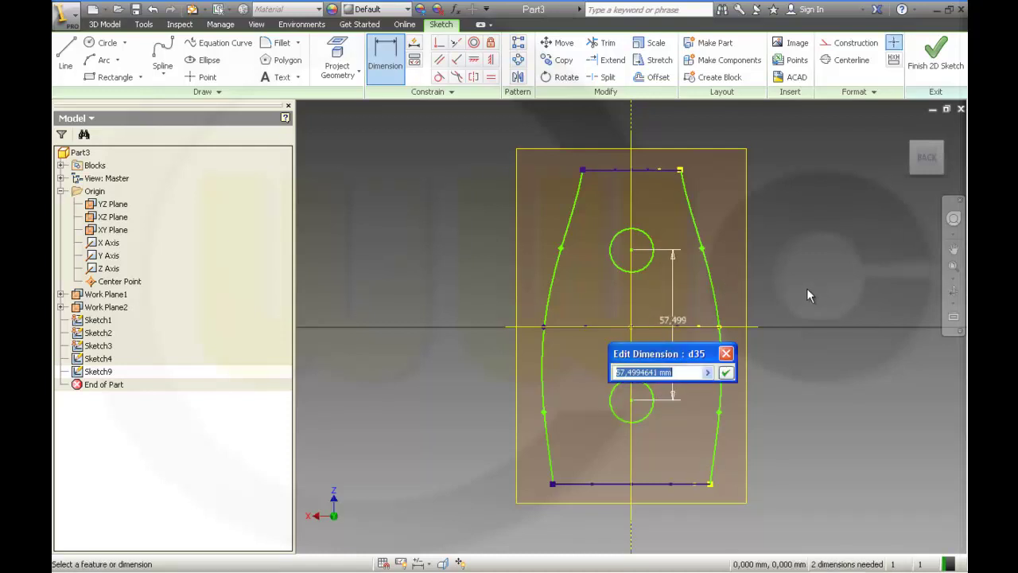
{"action": "type", "text": "35"}
{"action": "key", "text": "Return"}
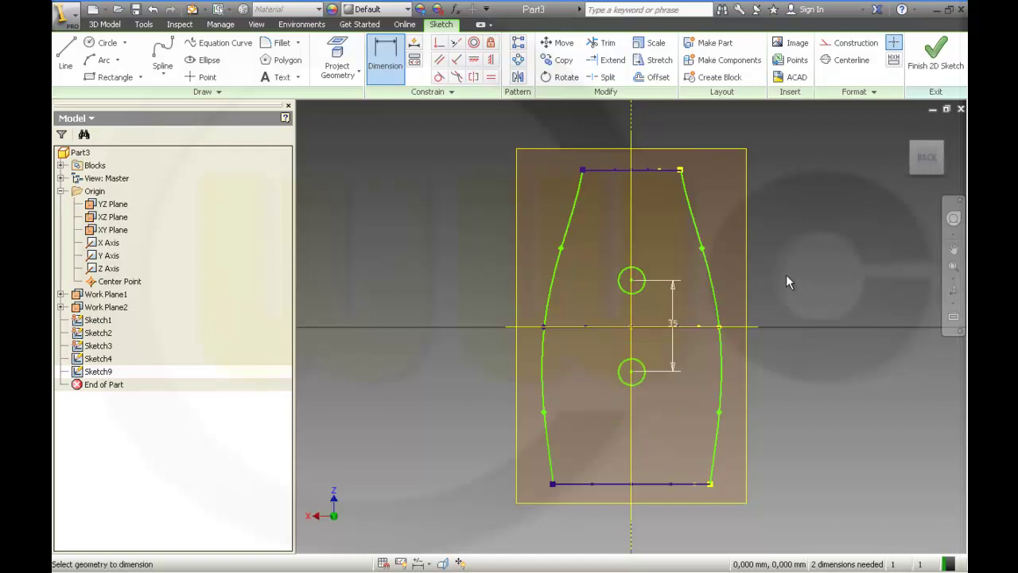
Dimension the upper circle's diameter and set it to 30 mm
{"action": "left_click", "coordinate": [631, 268]}
{"action": "left_click", "coordinate": [604, 250]}
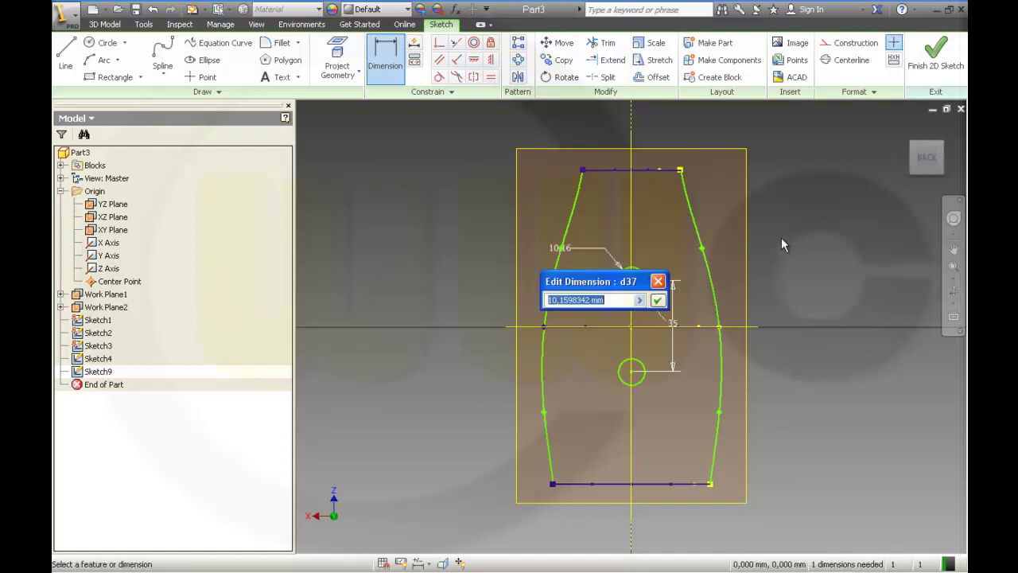
{"action": "type", "text": "3"}
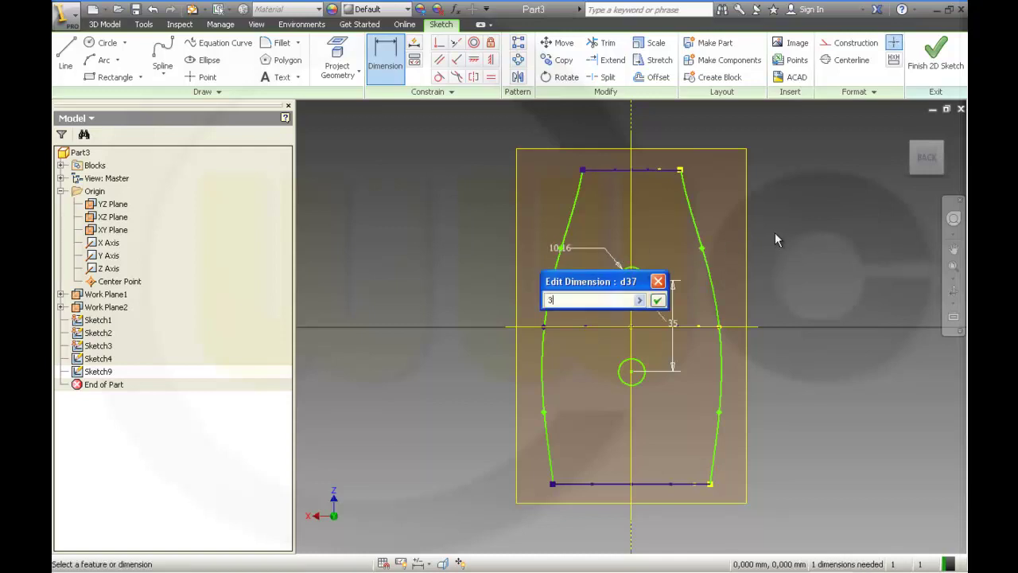
{"action": "type", "text": "0"}
{"action": "key", "text": "Return"}
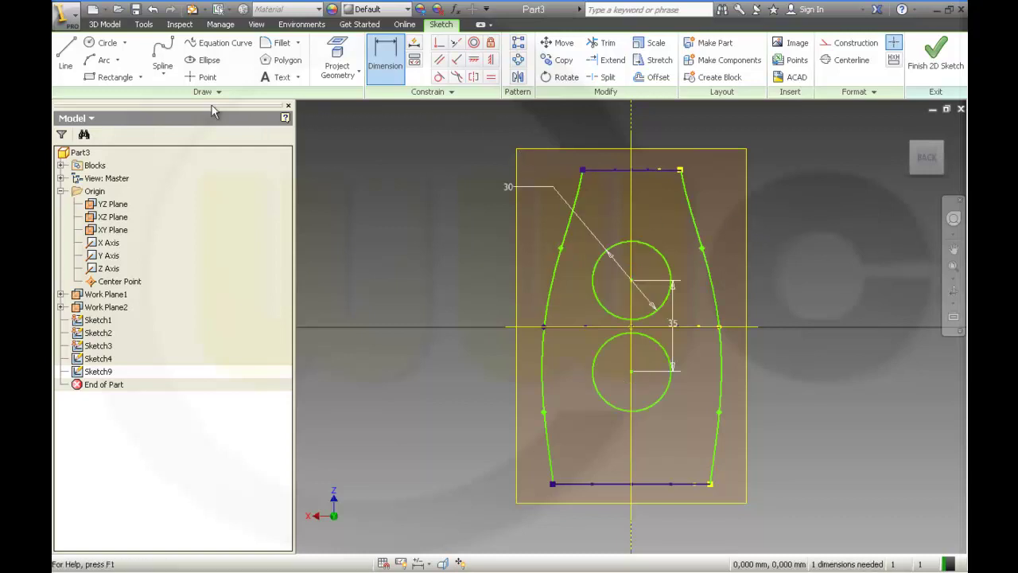
Draw two vertical lines joining the outer side points of the upper and lower circles
{"action": "left_click", "coordinate": [65, 54]}
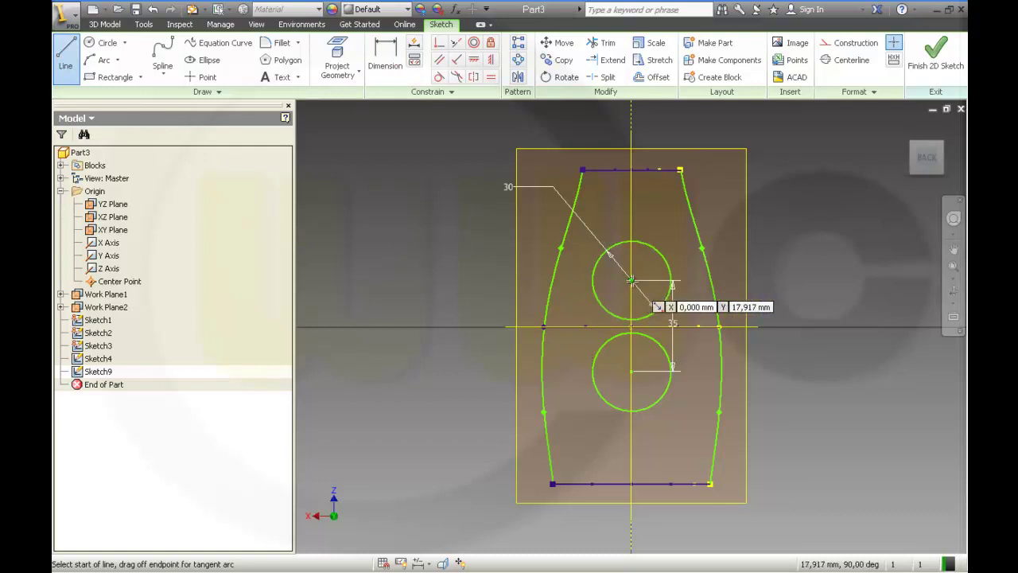
{"action": "left_click", "coordinate": [591, 280]}
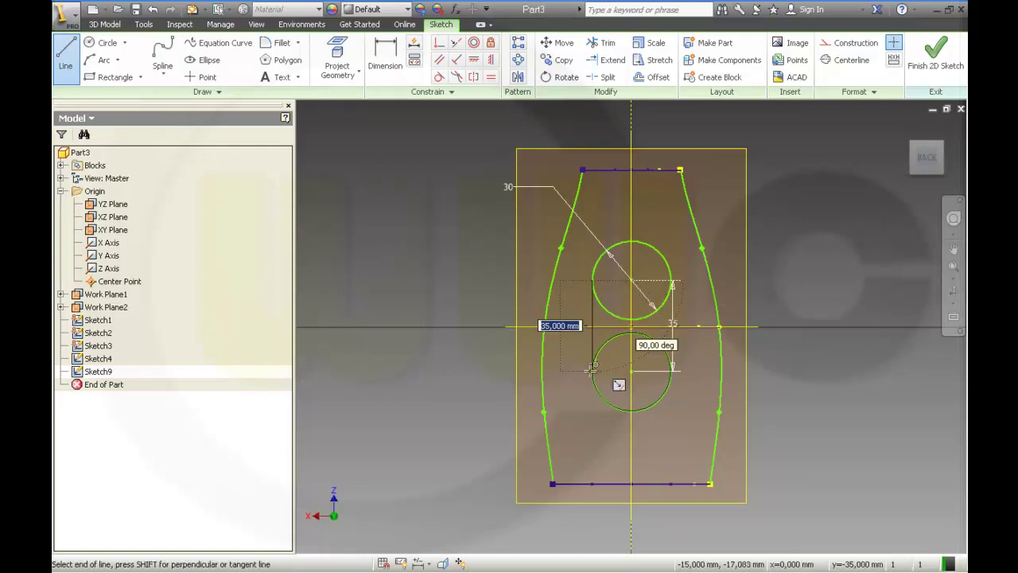
{"action": "left_click", "coordinate": [592, 371]}
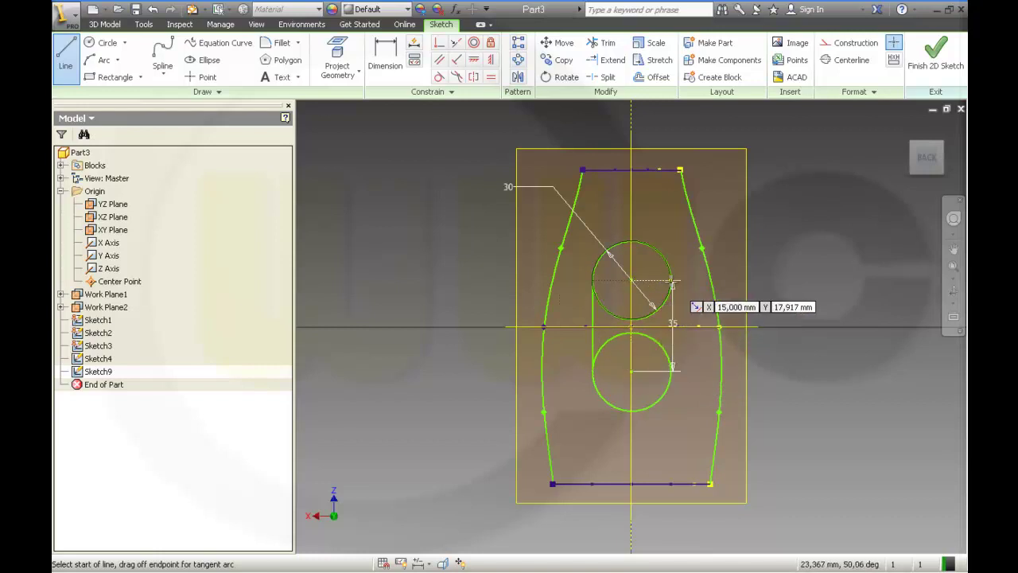
{"action": "left_click", "coordinate": [672, 280]}
{"action": "left_click", "coordinate": [672, 370]}
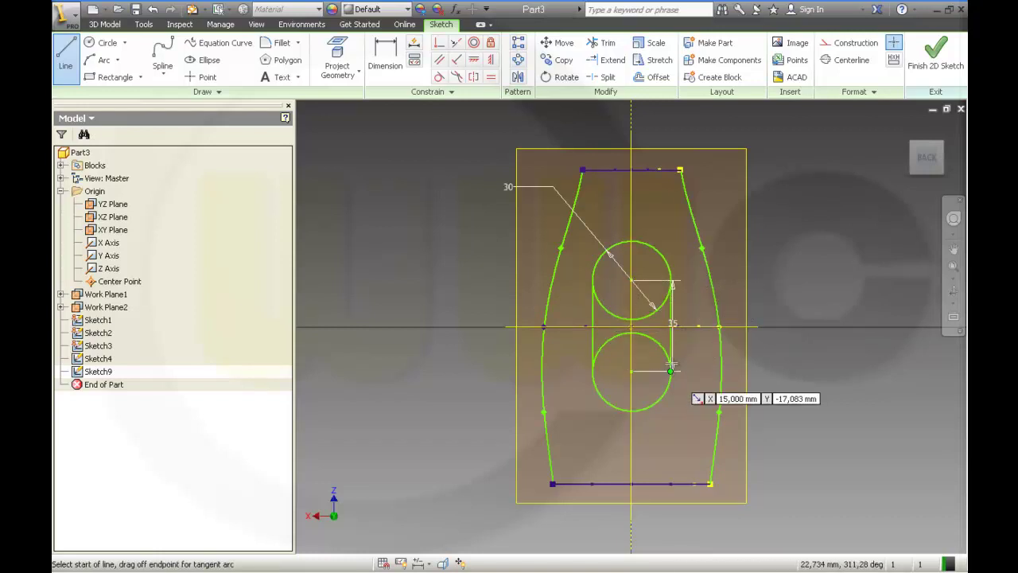
{"action": "key", "text": "Escape"}
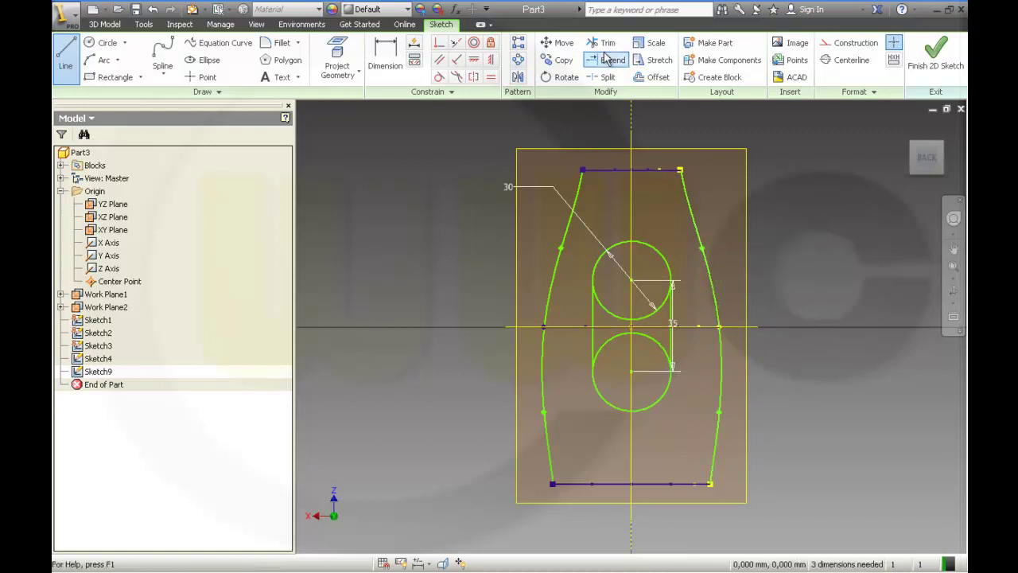
Trim the inner halves of both circles to leave a single slot outline
{"action": "left_click", "coordinate": [602, 42]}
{"action": "left_click", "coordinate": [604, 310]}
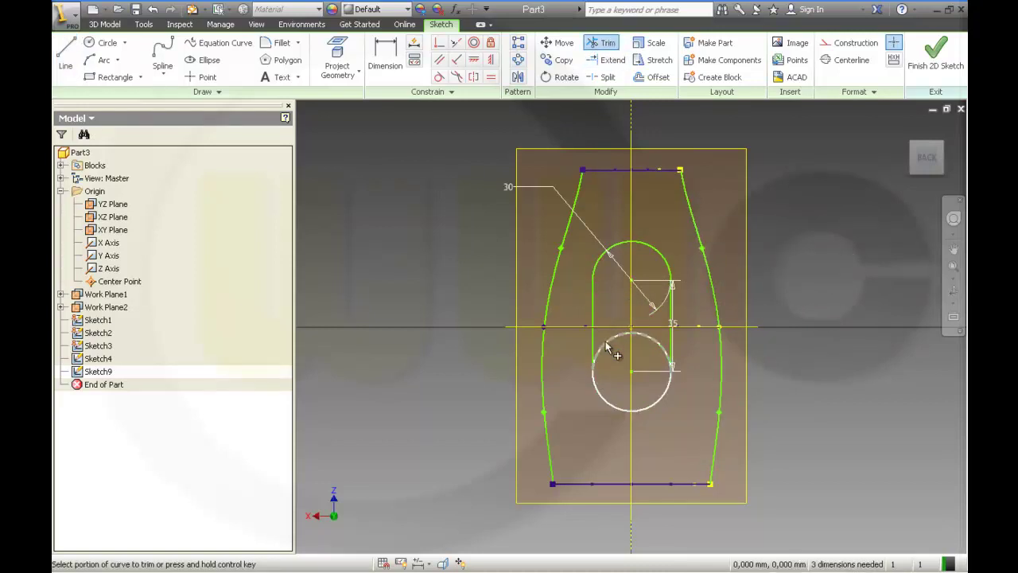
{"action": "left_click", "coordinate": [605, 346]}
Dimension the slot's lower arc centre from the horizontal centre line of the profile and set it to 25 mm
{"action": "left_click", "coordinate": [391, 54]}
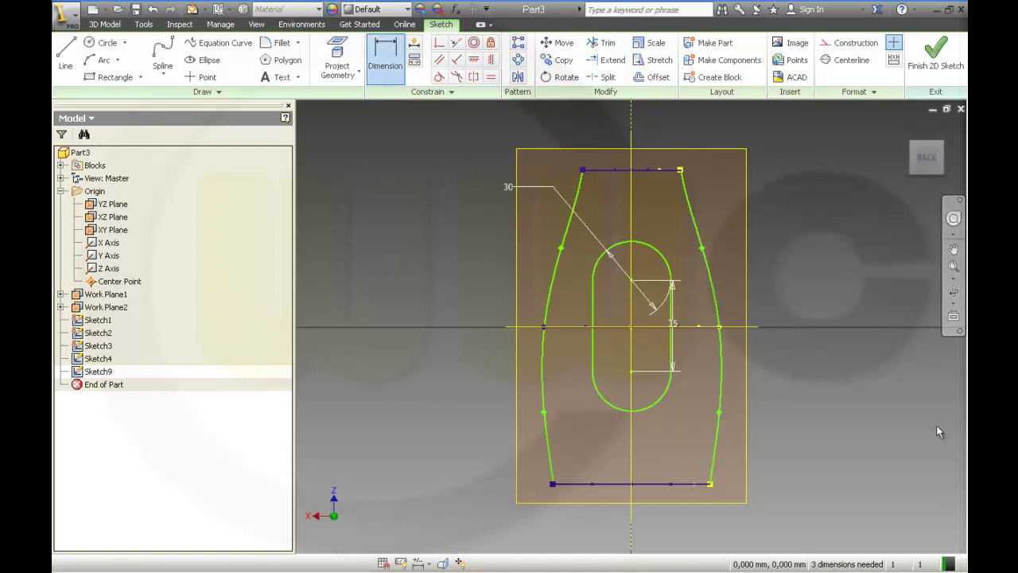
{"action": "left_click", "coordinate": [632, 371]}
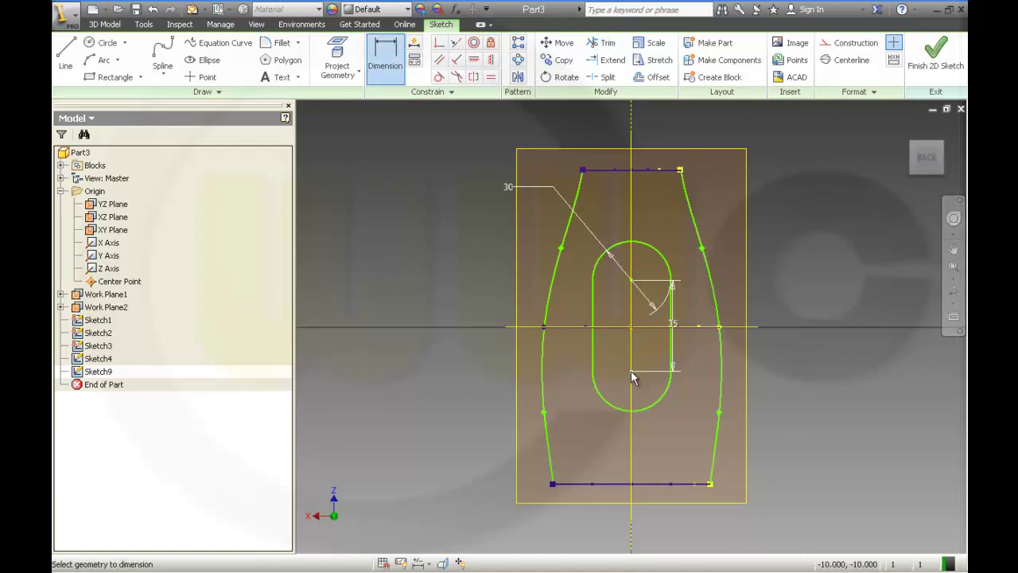
{"action": "left_click", "coordinate": [632, 327]}
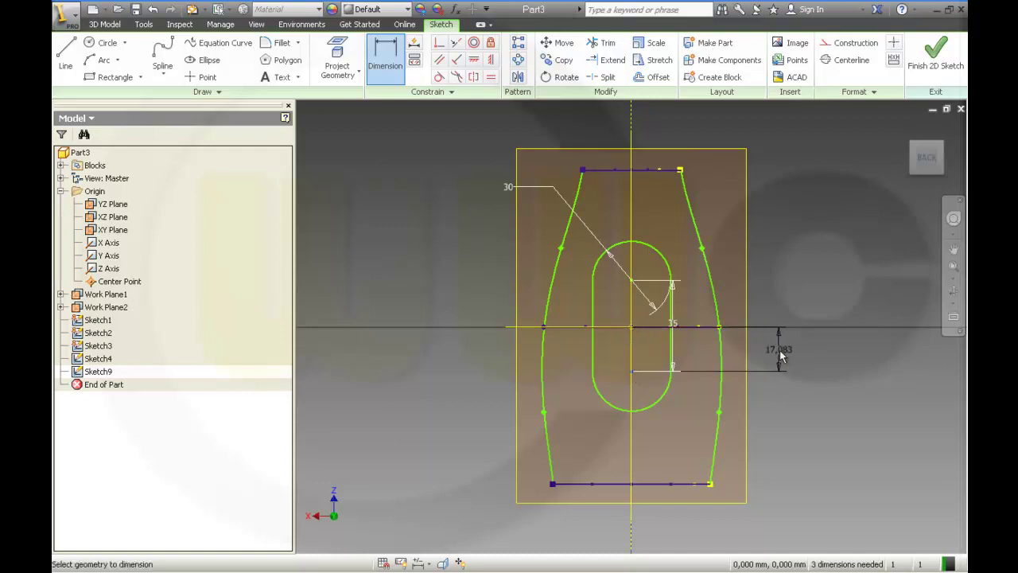
{"action": "left_click", "coordinate": [781, 350]}
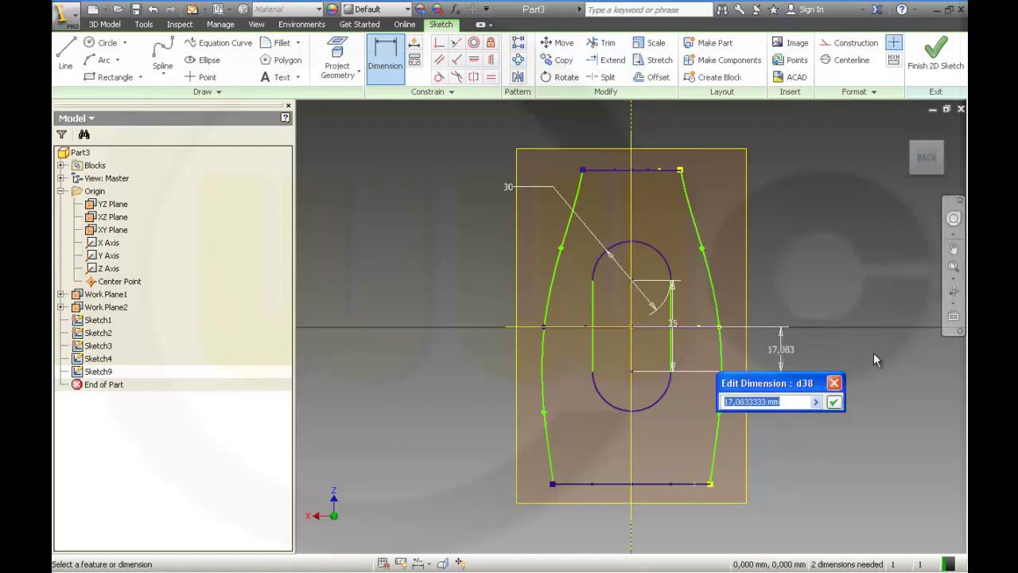
{"action": "type", "text": "25"}
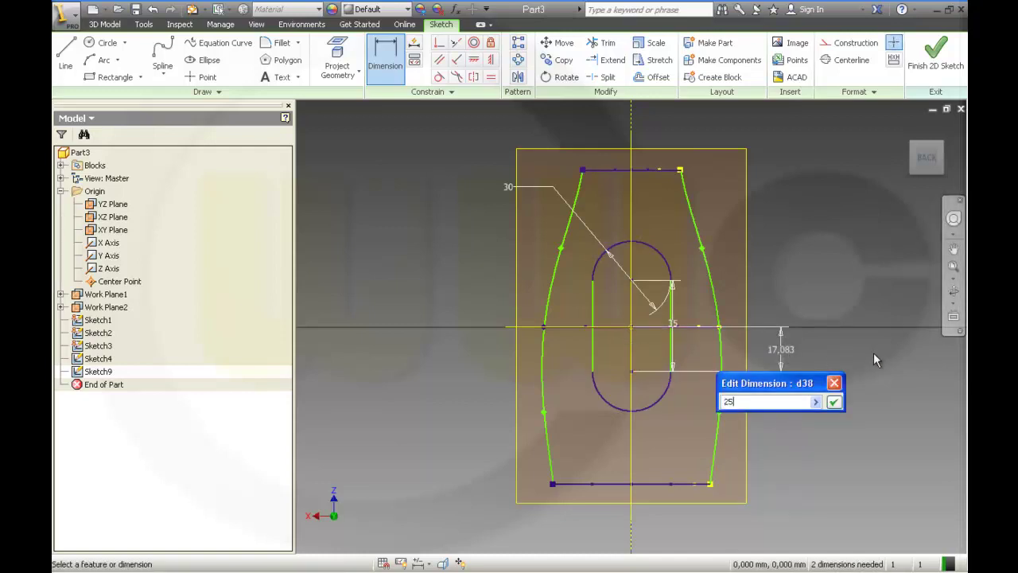
{"action": "key", "text": "Return"}
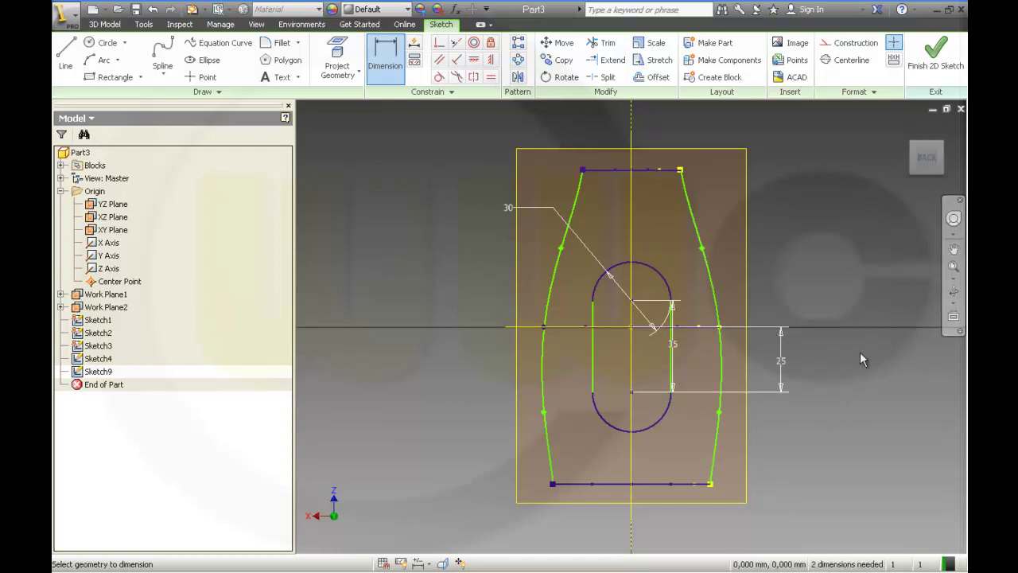
{"action": "key", "text": "Escape"}
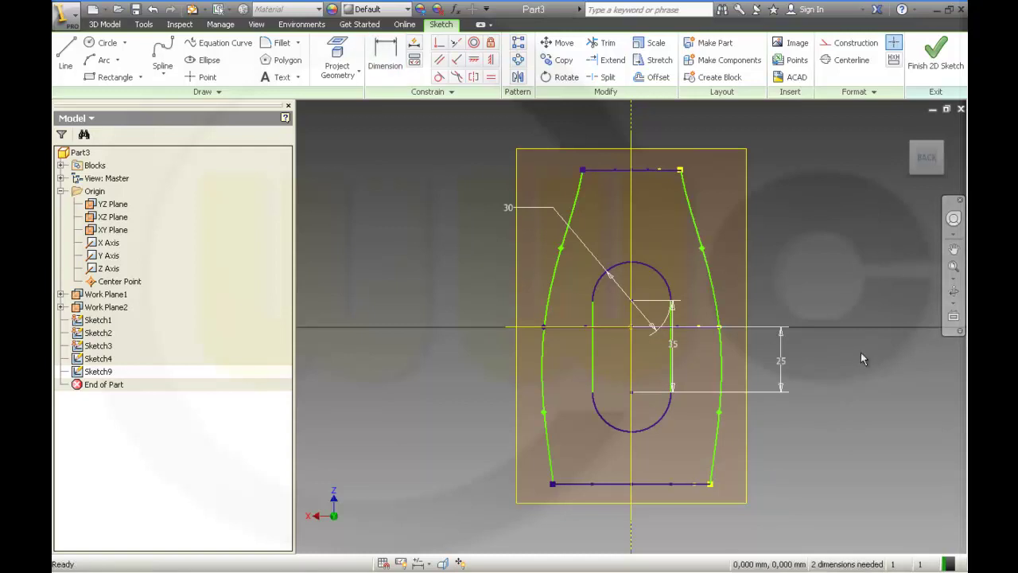
Apply tangent constraints between each vertical slot line and the upper arc
{"action": "left_click", "coordinate": [439, 76]}
{"action": "left_click", "coordinate": [592, 312]}
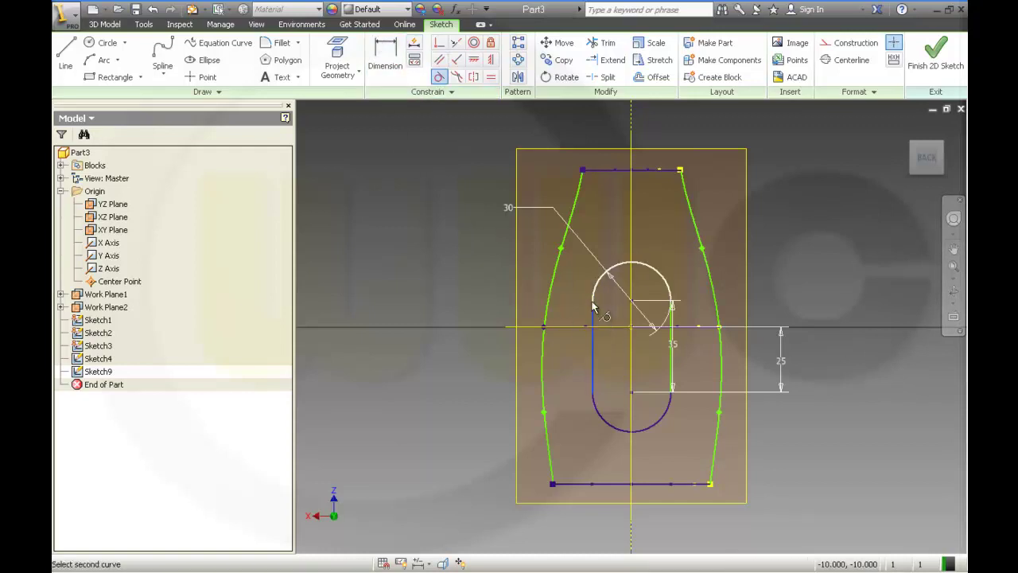
{"action": "left_click", "coordinate": [596, 296]}
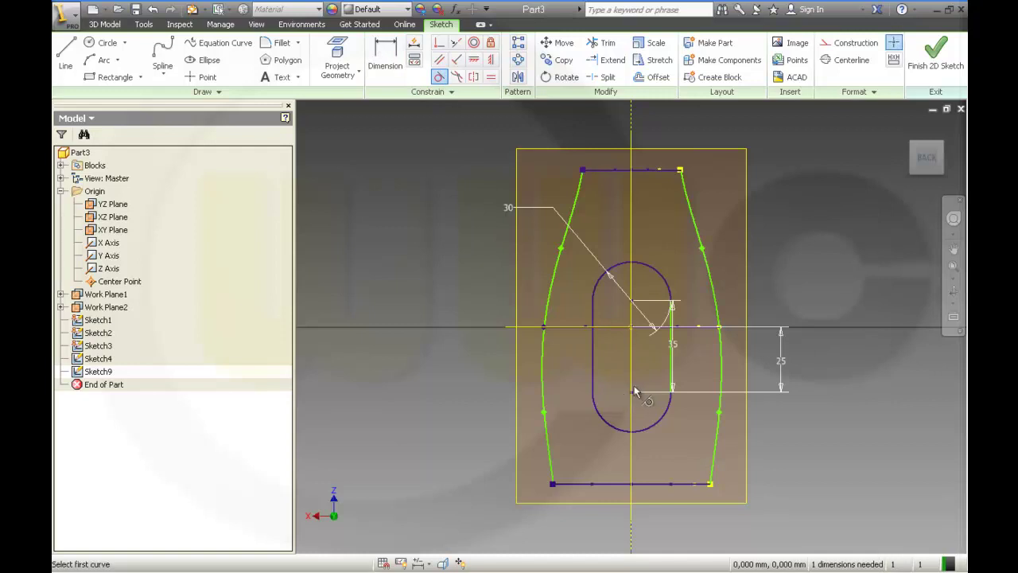
{"action": "left_click", "coordinate": [672, 384]}
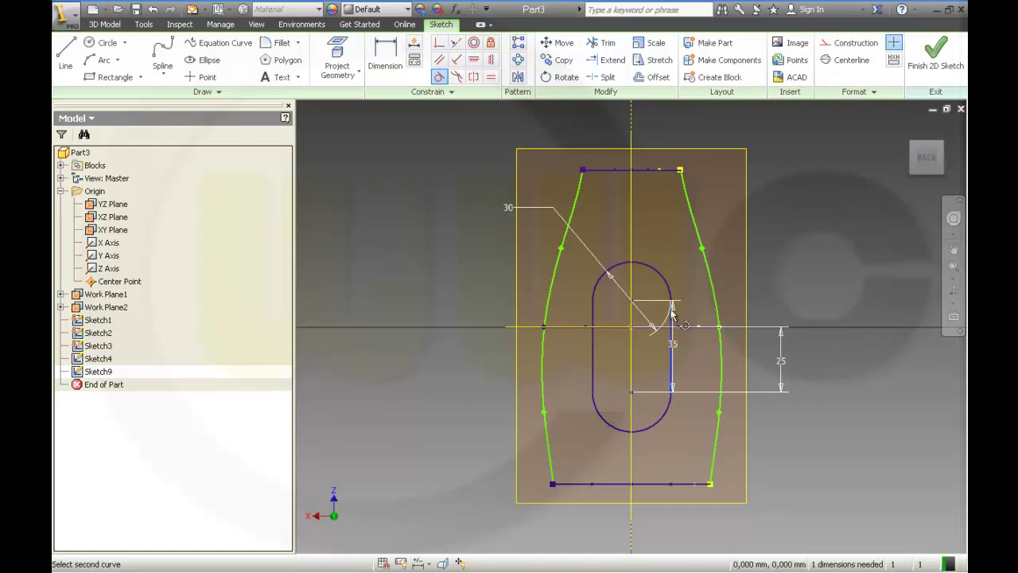
{"action": "left_click", "coordinate": [672, 295]}
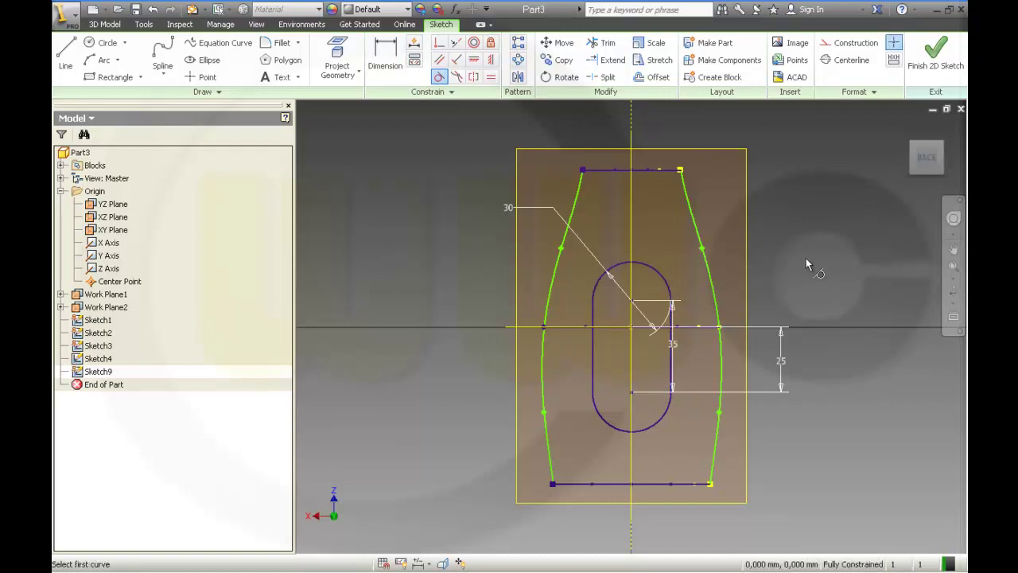
{"action": "key", "text": "Escape"}
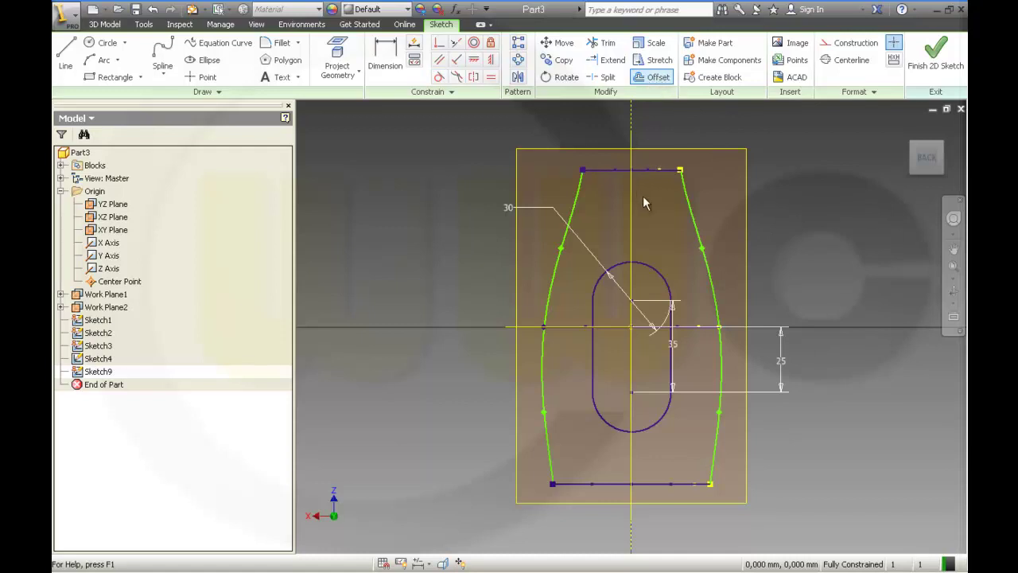
Offset the slot outline inward, set the inner upper arc's radius to 8 mm, and finish the sketch
{"action": "left_click", "coordinate": [652, 273]}
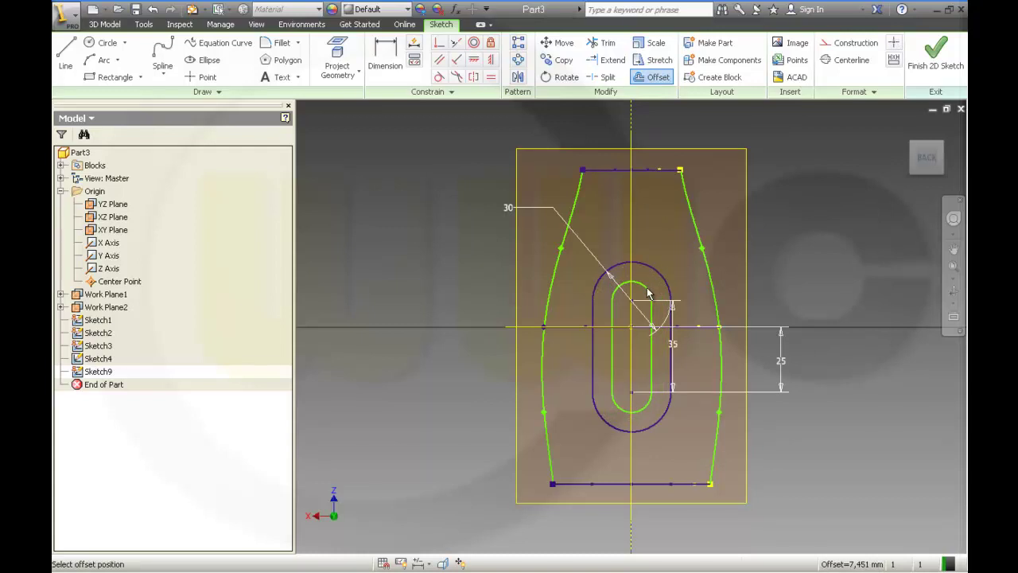
{"action": "left_click", "coordinate": [651, 296]}
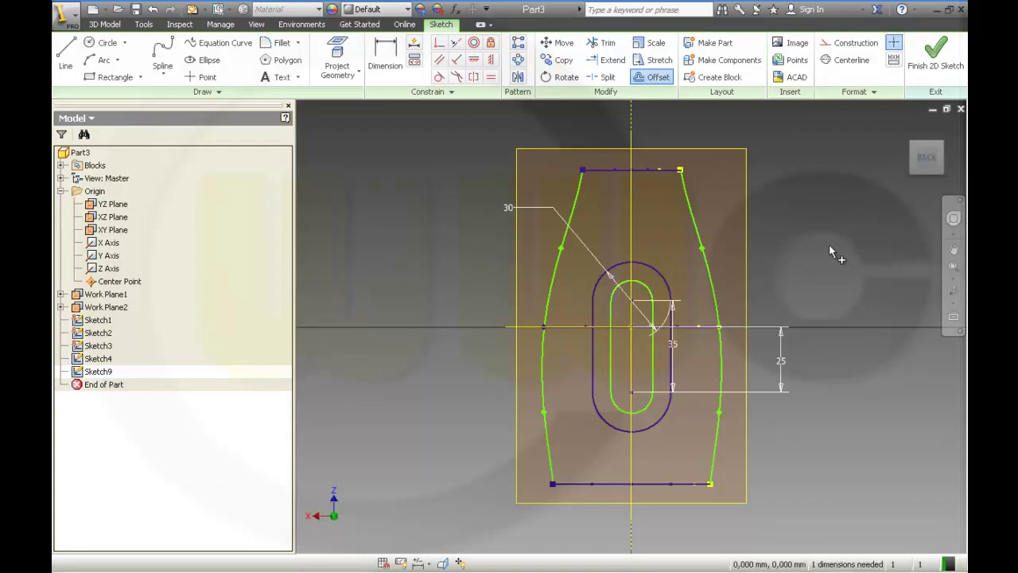
{"action": "left_click", "coordinate": [395, 67]}
{"action": "left_click", "coordinate": [650, 294]}
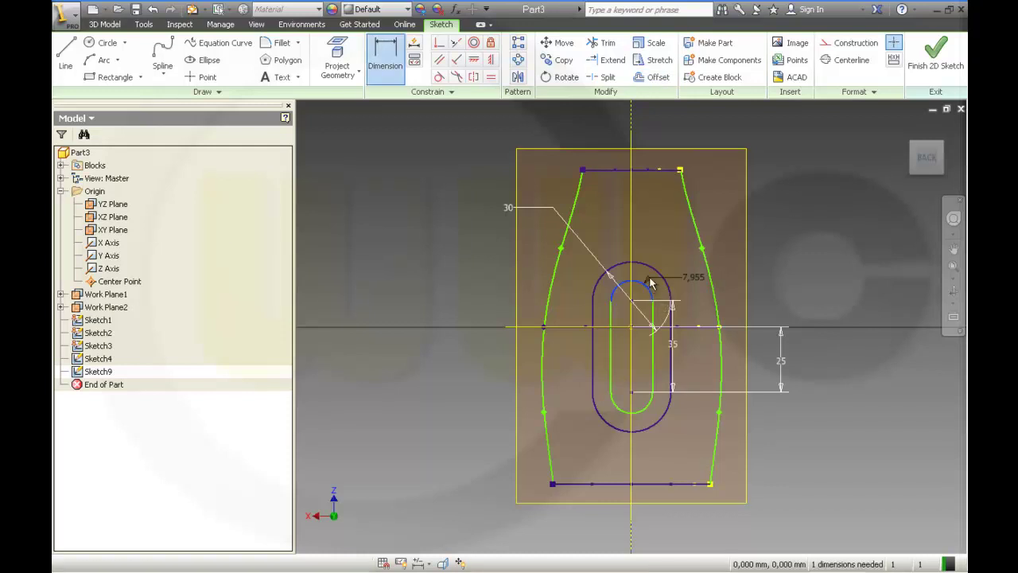
{"action": "left_click", "coordinate": [665, 256]}
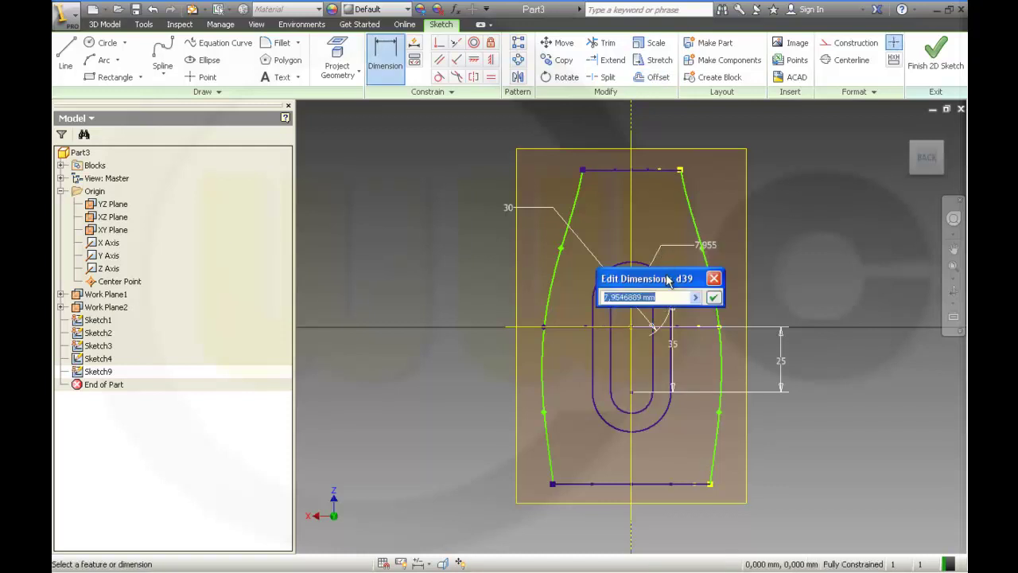
{"action": "type", "text": "8"}
{"action": "key", "text": "Return"}
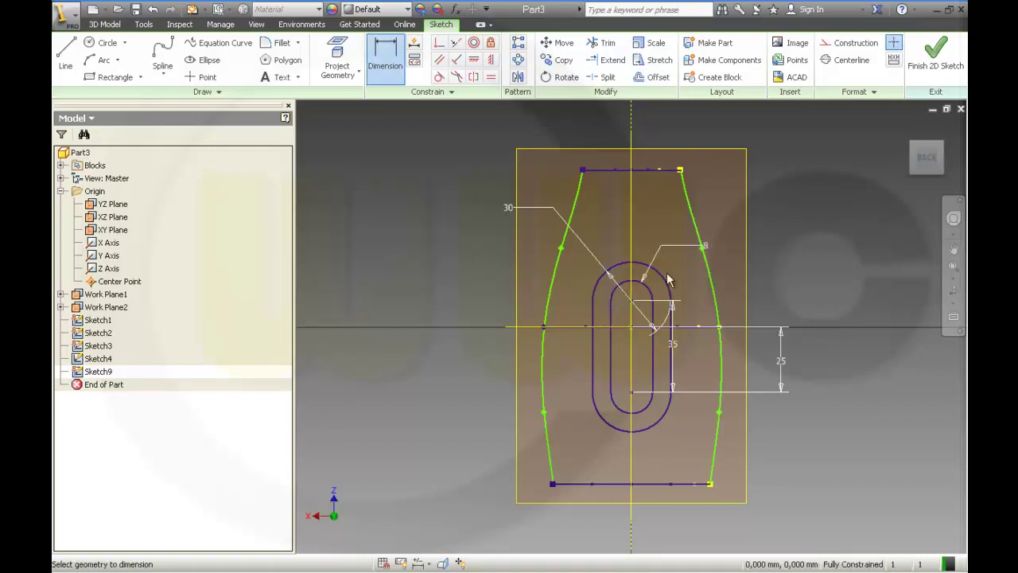
{"action": "left_click", "coordinate": [936, 58]}
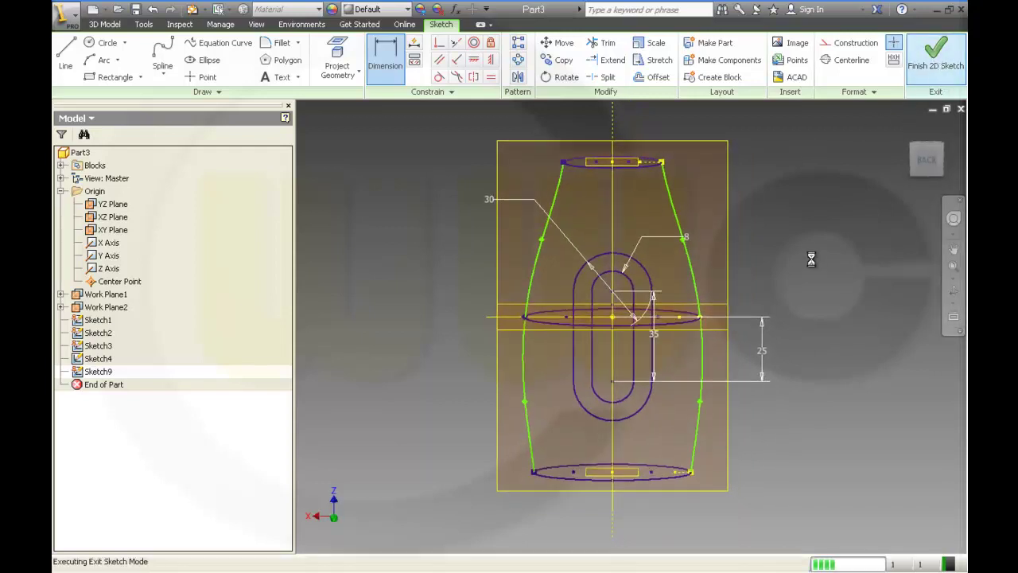
Create a work plane offset 20 mm upward from the plane of the upper elliptical section
{"action": "mouse_move", "coordinate": [770, 269]}
{"action": "middle_mouse_down"}
{"action": "mouse_move", "coordinate": [765, 296]}
{"action": "mouse_move", "coordinate": [748, 306]}
{"action": "mouse_move", "coordinate": [721, 311]}
{"action": "mouse_move", "coordinate": [719, 293]}
{"action": "mouse_move", "coordinate": [748, 317]}
{"action": "mouse_move", "coordinate": [755, 287]}
{"action": "mouse_move", "coordinate": [755, 313]}
{"action": "mouse_move", "coordinate": [755, 295]}
{"action": "mouse_move", "coordinate": [757, 303]}
{"action": "middle_mouse_up"}
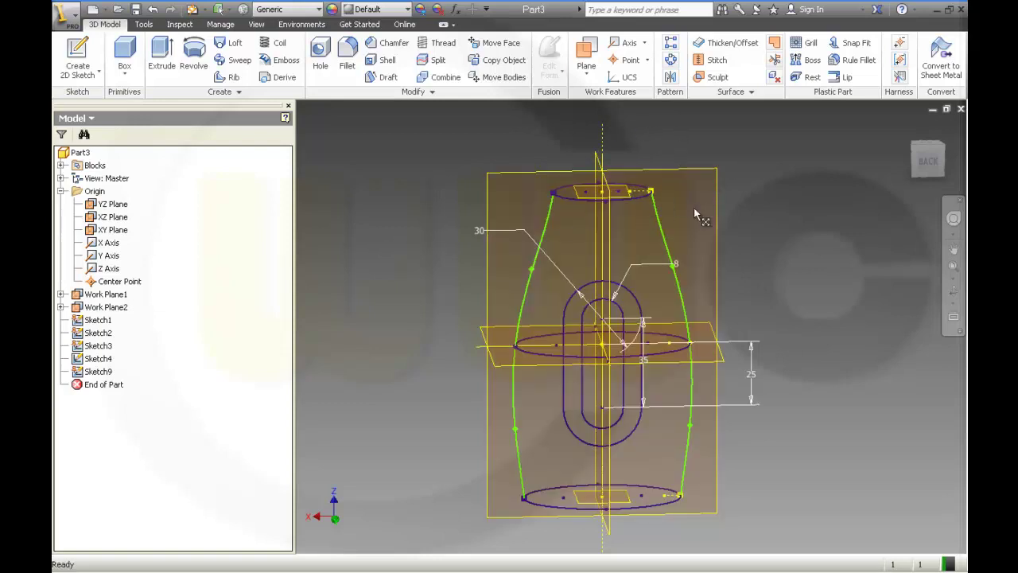
{"action": "left_click", "coordinate": [589, 76]}
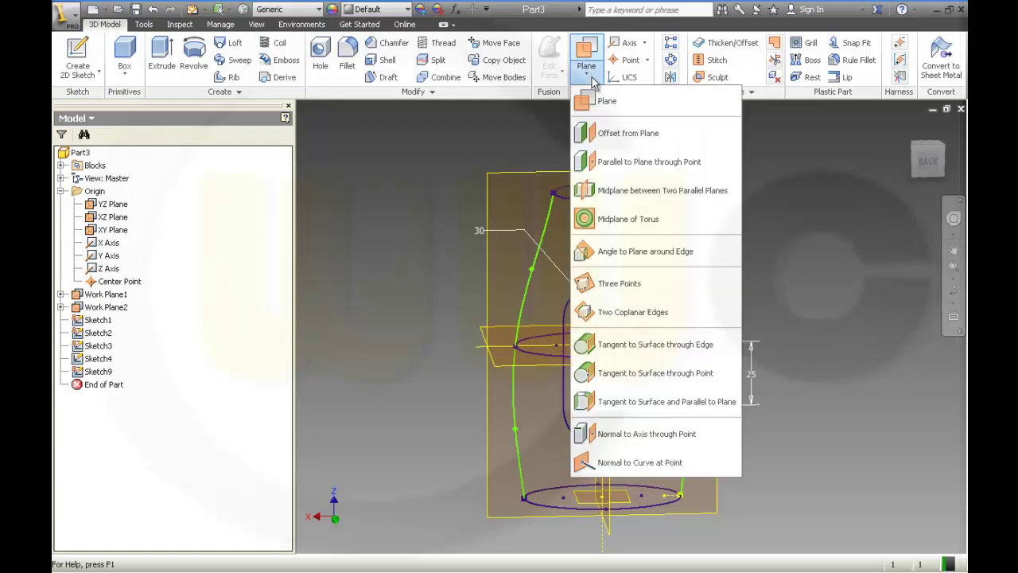
{"action": "left_click", "coordinate": [611, 137]}
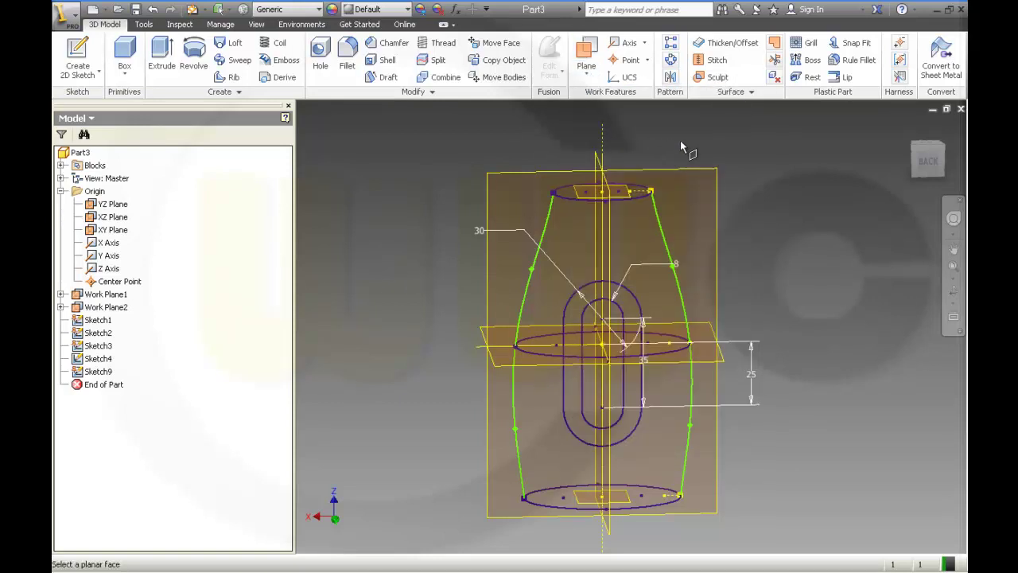
{"action": "left_click", "coordinate": [621, 198]}
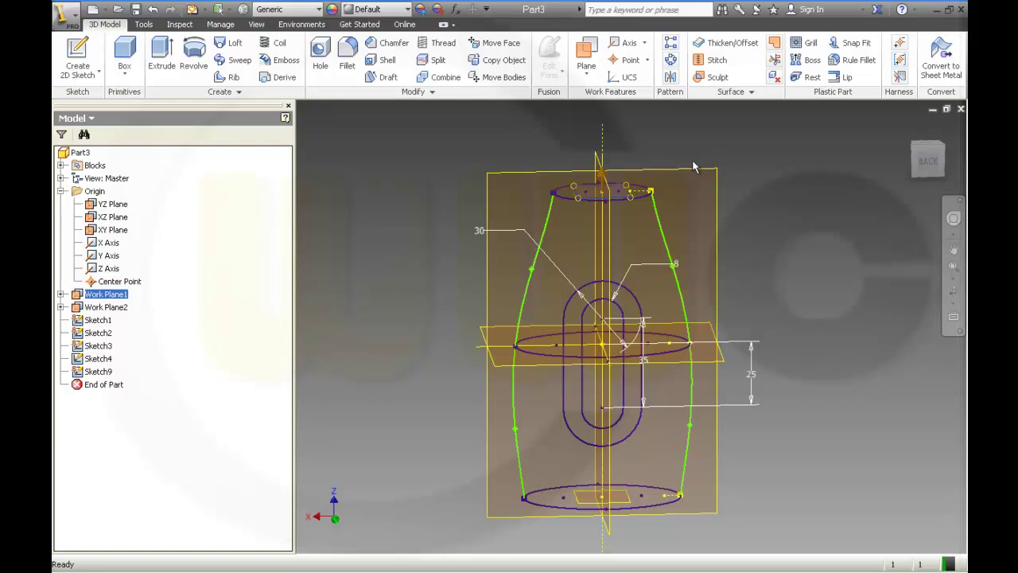
{"action": "type", "text": "20"}
{"action": "key", "text": "Return"}
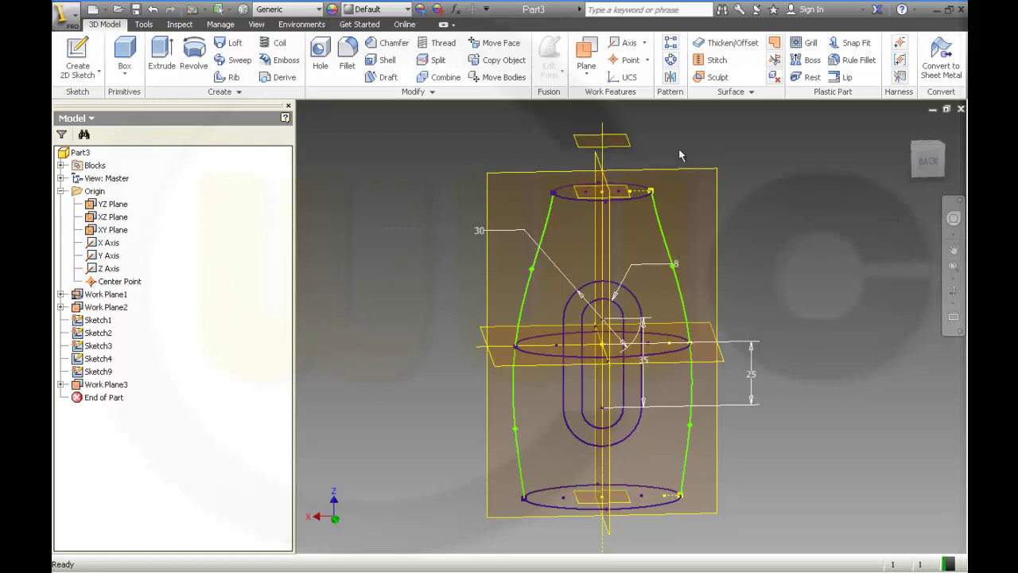
Copy the upper elliptical section, Sketch1, onto the new offset work plane
{"action": "middle_click_drag", "start_coordinate": [737, 232], "coordinate": [720, 275]}
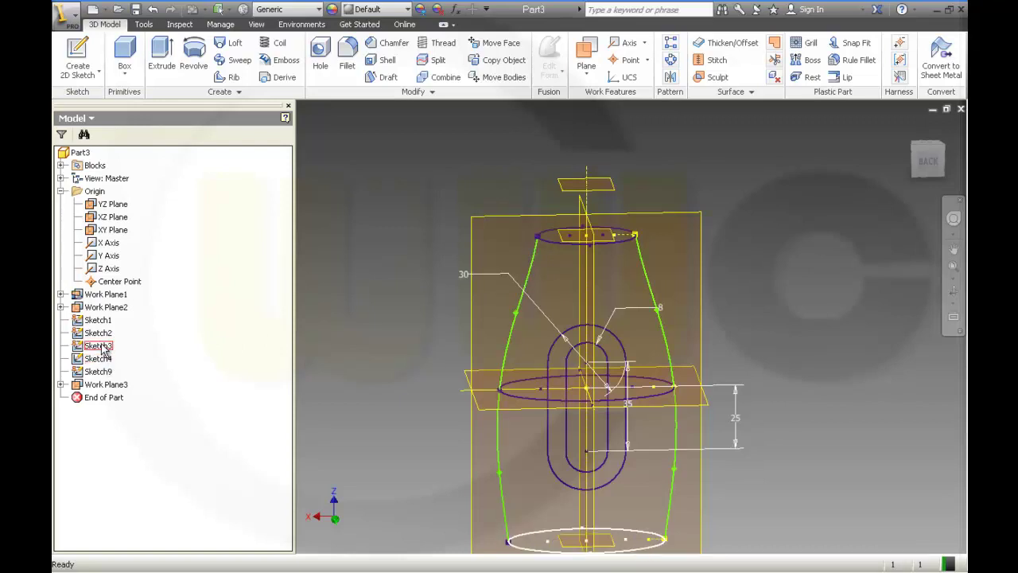
{"action": "left_click", "coordinate": [99, 320]}
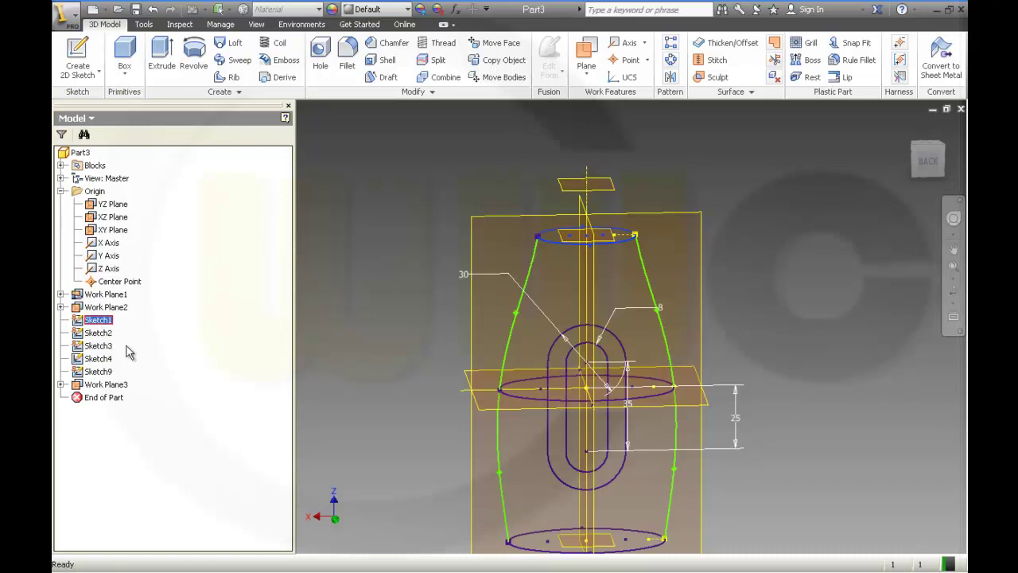
{"action": "left_click", "coordinate": [111, 386]}
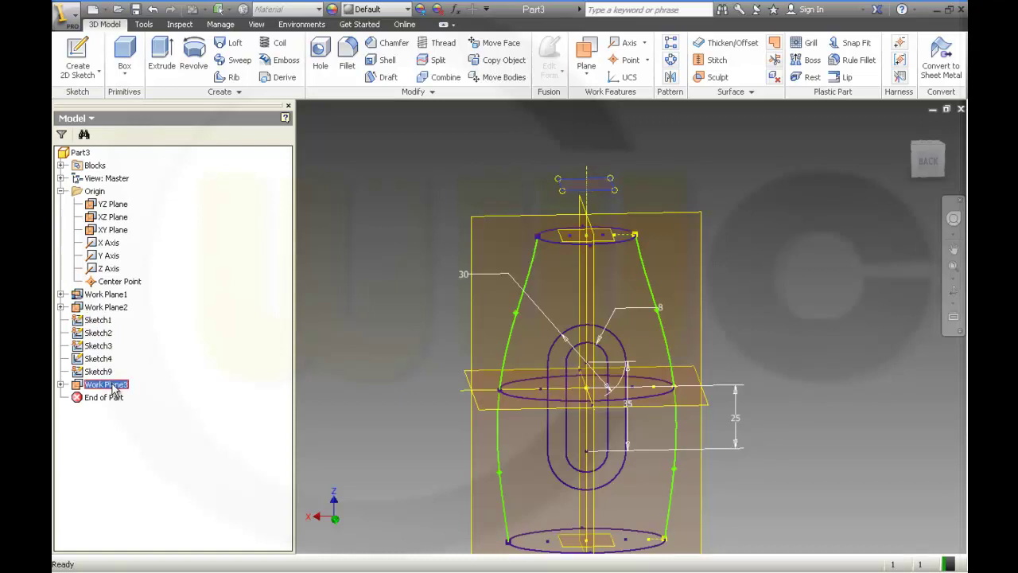
{"action": "key", "text": "s"}
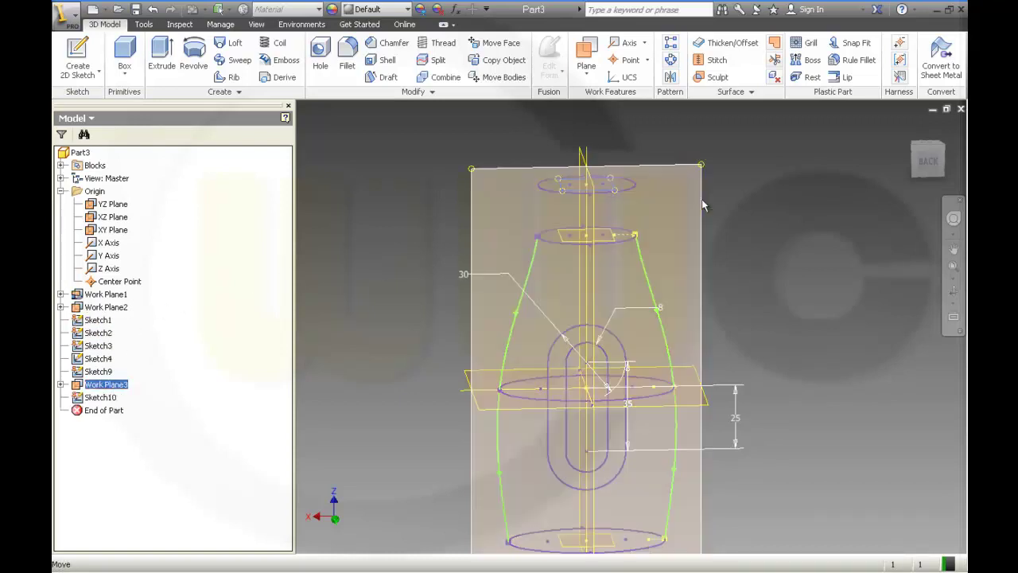
Open the copied section sketch for editing and hide Sketch1 through Sketch4
{"action": "double_click", "coordinate": [102, 397]}
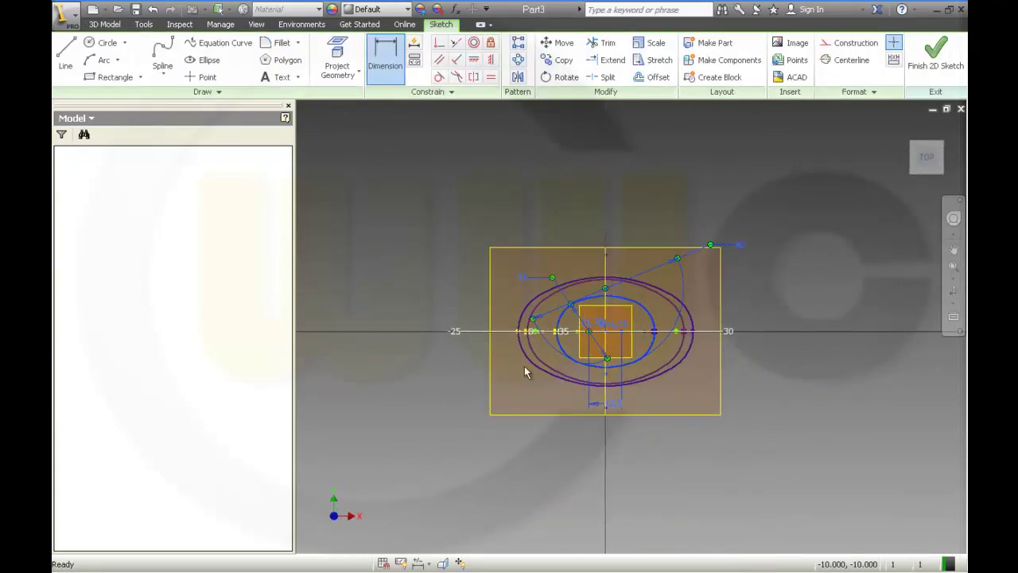
{"action": "scroll", "coordinate": [629, 368], "scroll_direction": "up", "scroll_amount": 4}
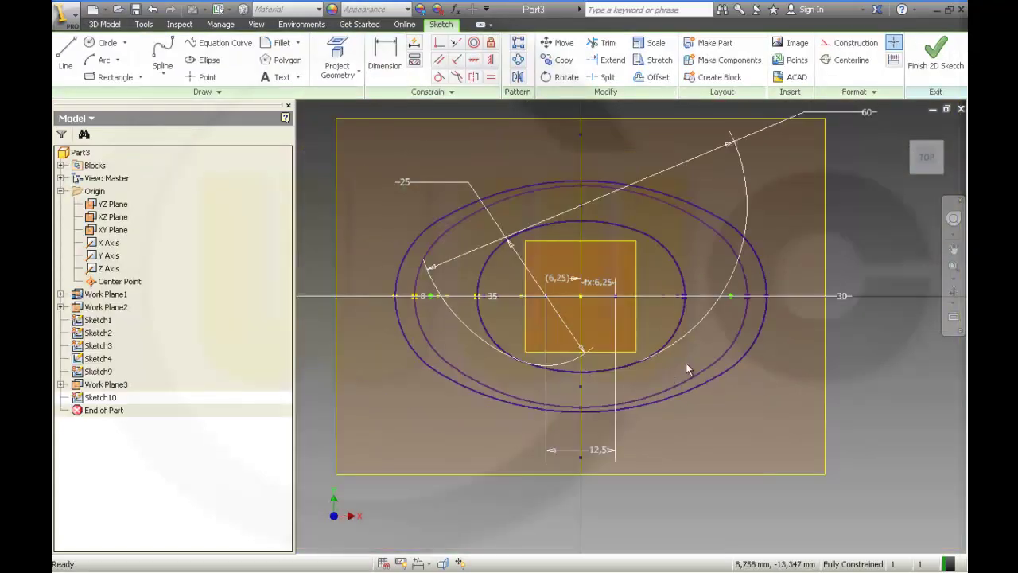
{"action": "left_click", "coordinate": [97, 358]}
{"action": "left_click", "coordinate": [100, 320], "text": "shift"}
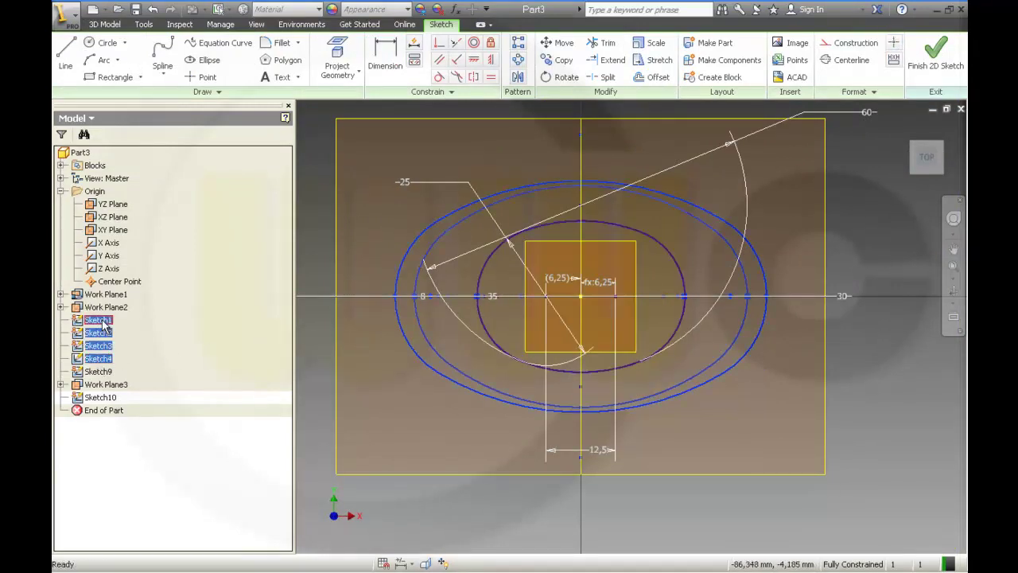
{"action": "left_click", "coordinate": [125, 427]}
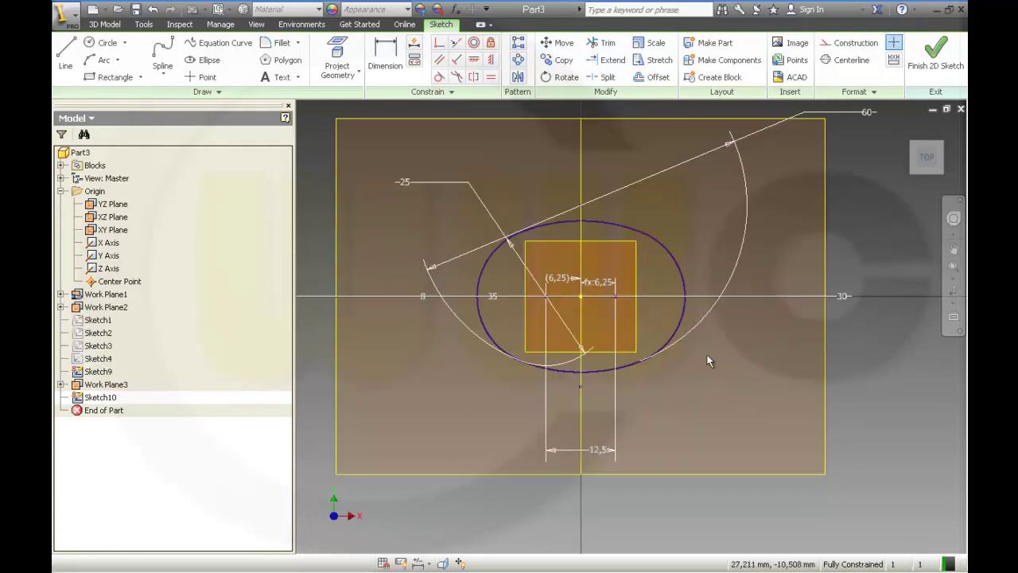
Set the copied section's spacing between the end arc centres to 10 mm and the end arc diameter to 16 mm
{"action": "double_click", "coordinate": [595, 451]}
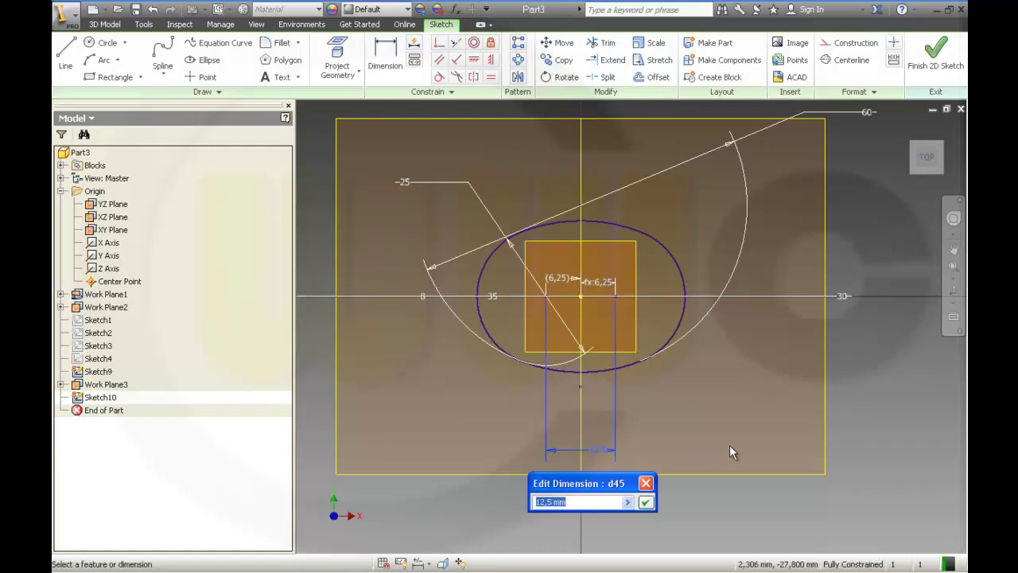
{"action": "type", "text": "10"}
{"action": "key", "text": "Return"}
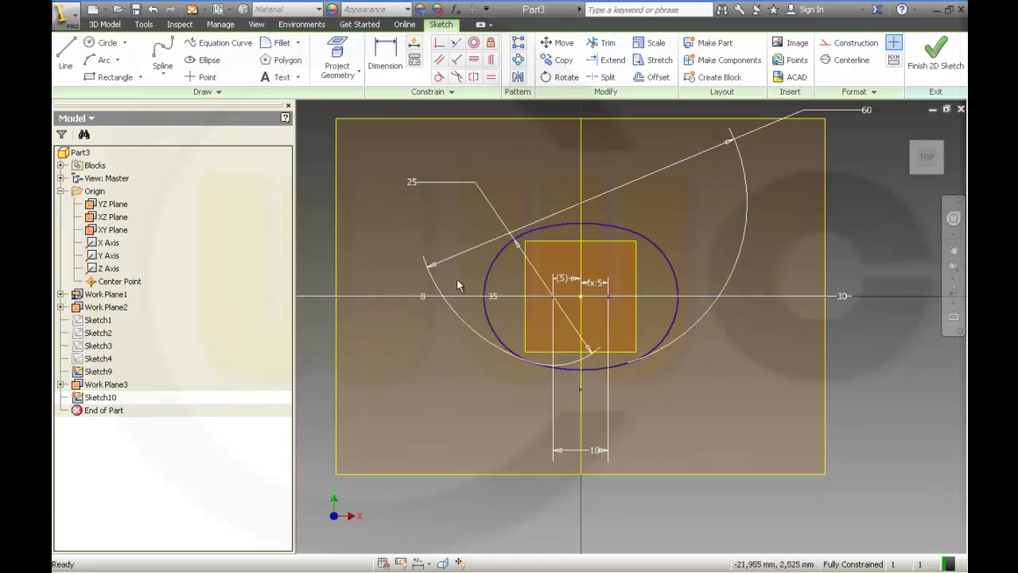
{"action": "double_click", "coordinate": [411, 183]}
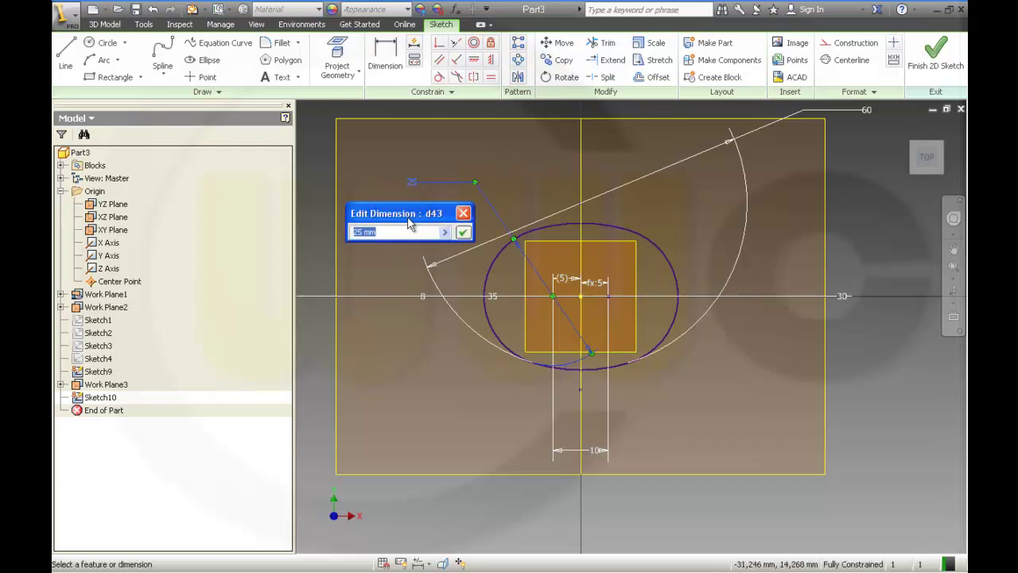
{"action": "type", "text": "16"}
{"action": "key", "text": "Return"}
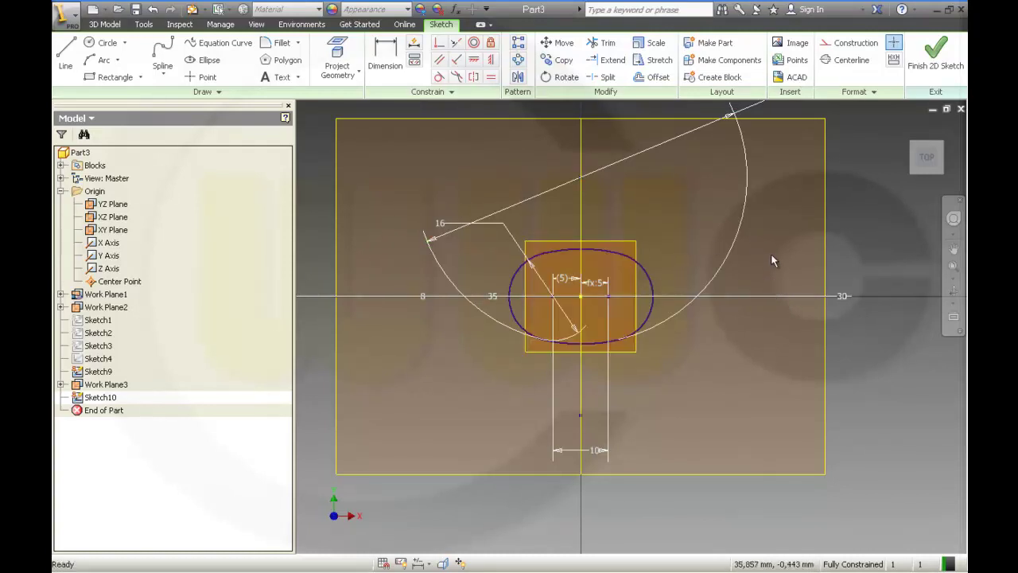
Set the diameter of the copied section's large arc to 40 mm and finish the sketch
{"action": "scroll", "coordinate": [771, 253], "scroll_direction": "down", "scroll_amount": 3}
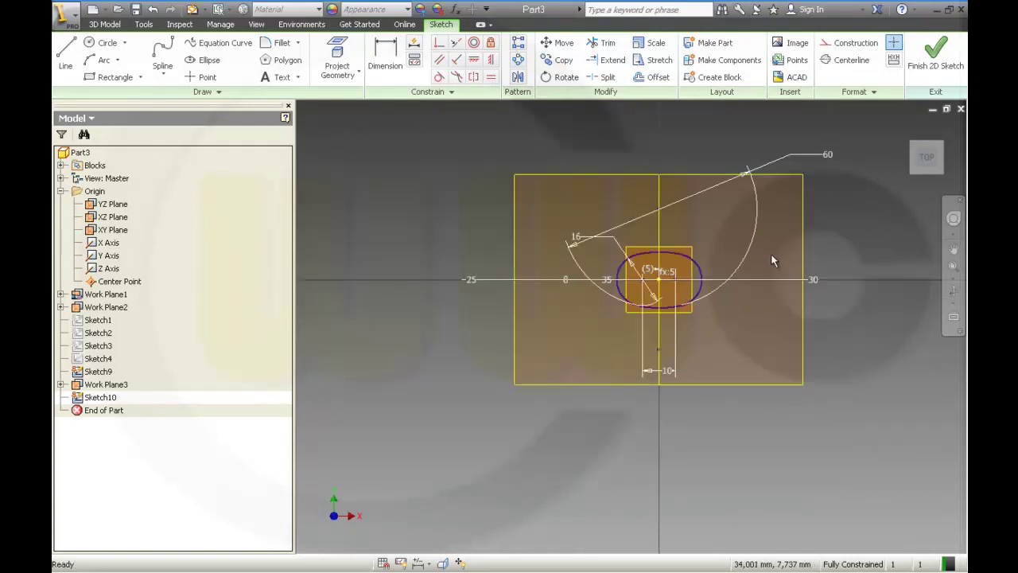
{"action": "double_click", "coordinate": [828, 156]}
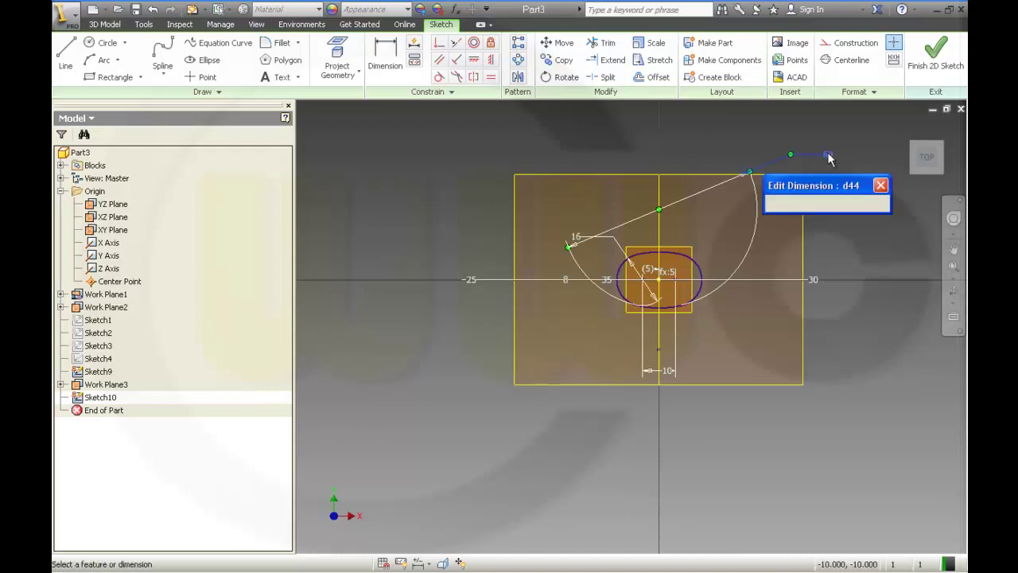
{"action": "type", "text": "40"}
{"action": "key", "text": "Return"}
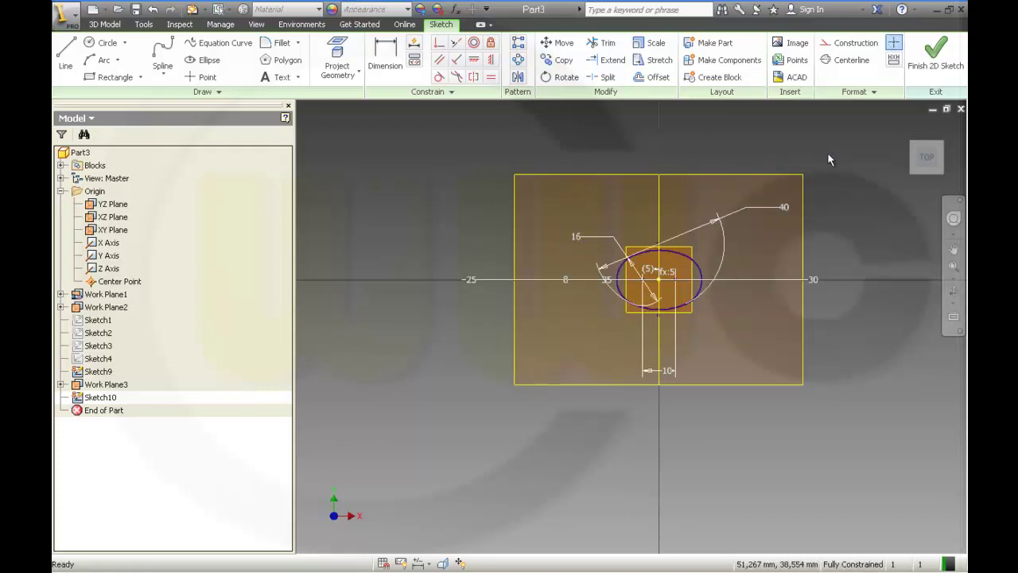
{"action": "left_click", "coordinate": [931, 68]}
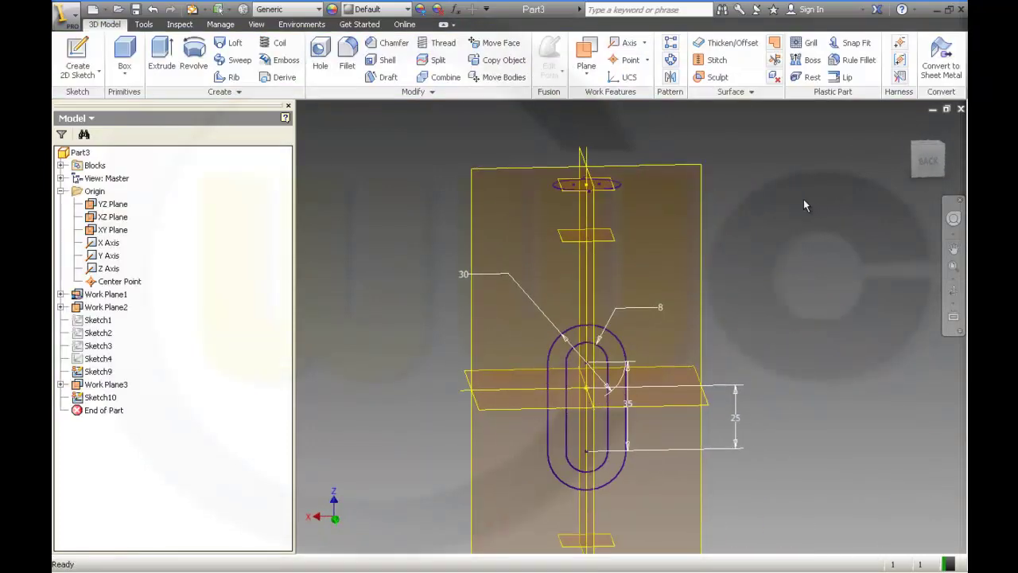
Make Sketch1 through Sketch4 visible again
{"action": "left_click", "coordinate": [98, 319]}
{"action": "left_click", "coordinate": [101, 359], "text": "shift"}
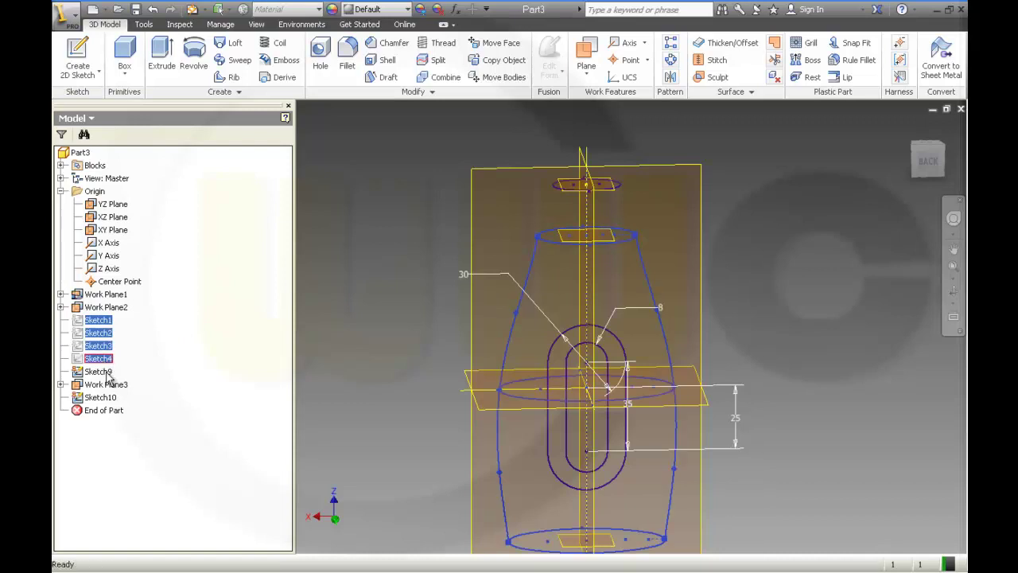
{"action": "left_click", "coordinate": [114, 439]}
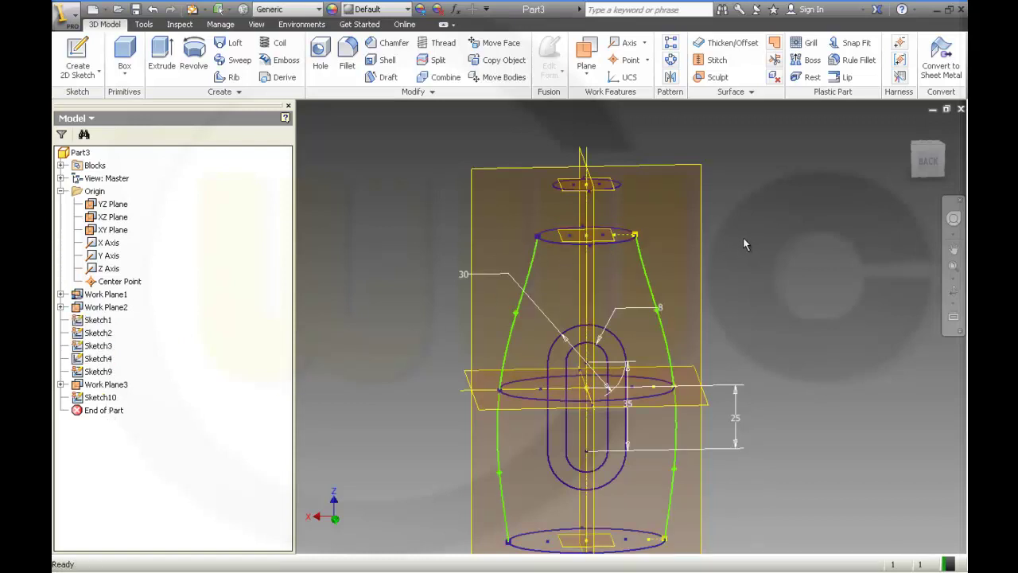
{"action": "middle_click_drag", "start_coordinate": [739, 236], "coordinate": [736, 266]}
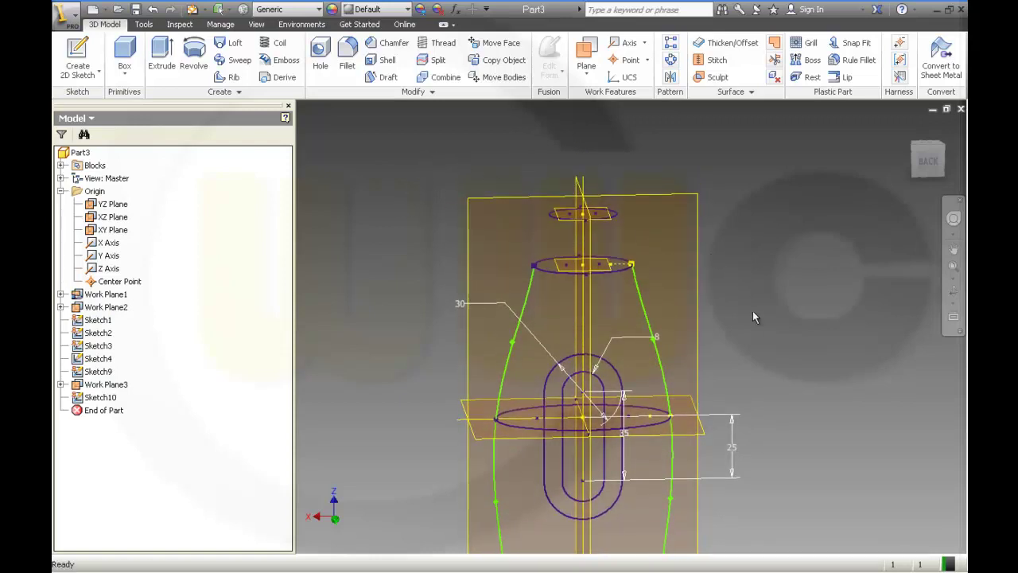
{"action": "middle_click_drag", "start_coordinate": [754, 315], "coordinate": [755, 280]}
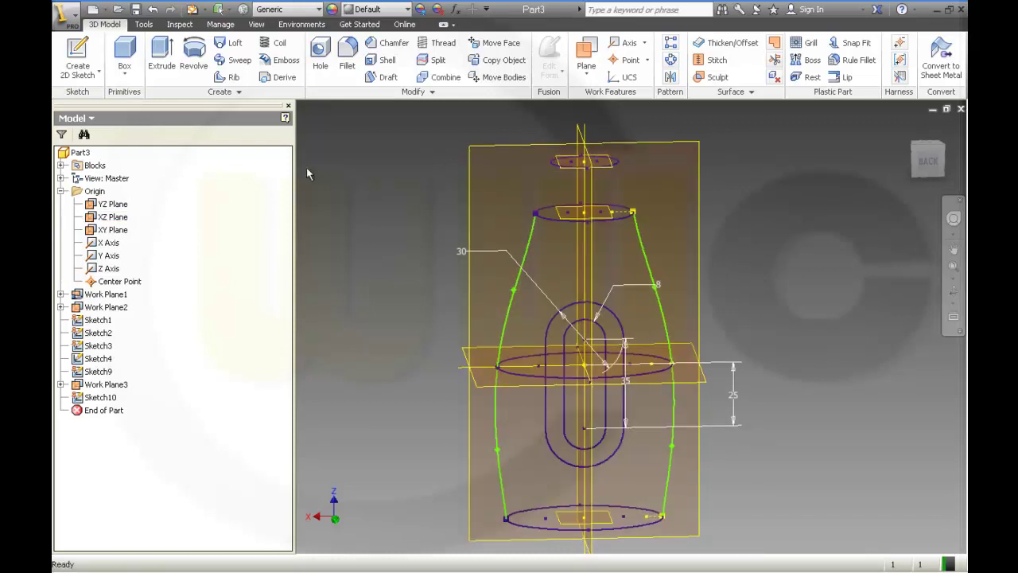
Start a loft through the bottom, middle and upper elliptical sections and switch its output to surface
{"action": "left_click", "coordinate": [222, 48]}
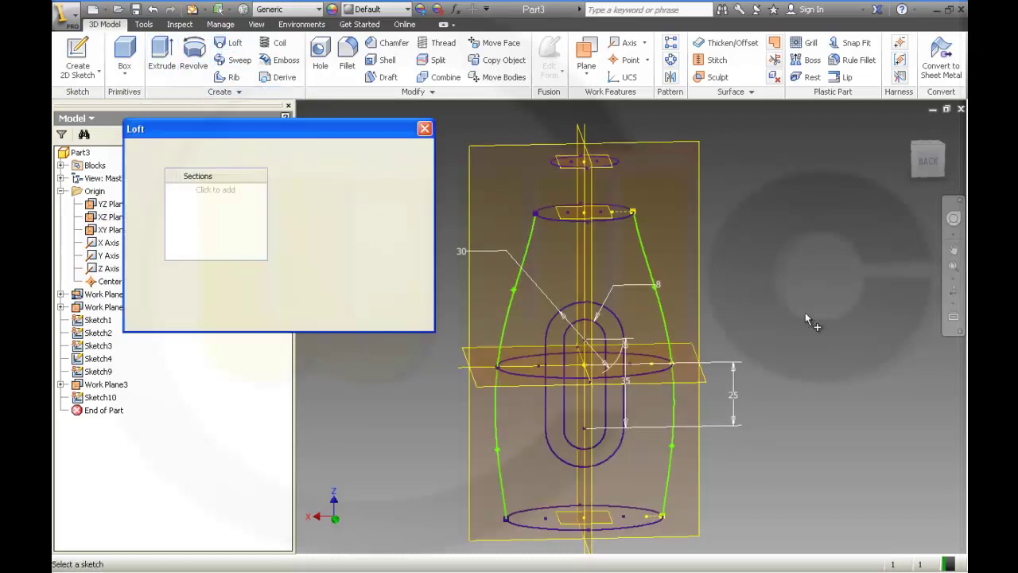
{"action": "left_click", "coordinate": [653, 519]}
{"action": "left_click", "coordinate": [646, 373]}
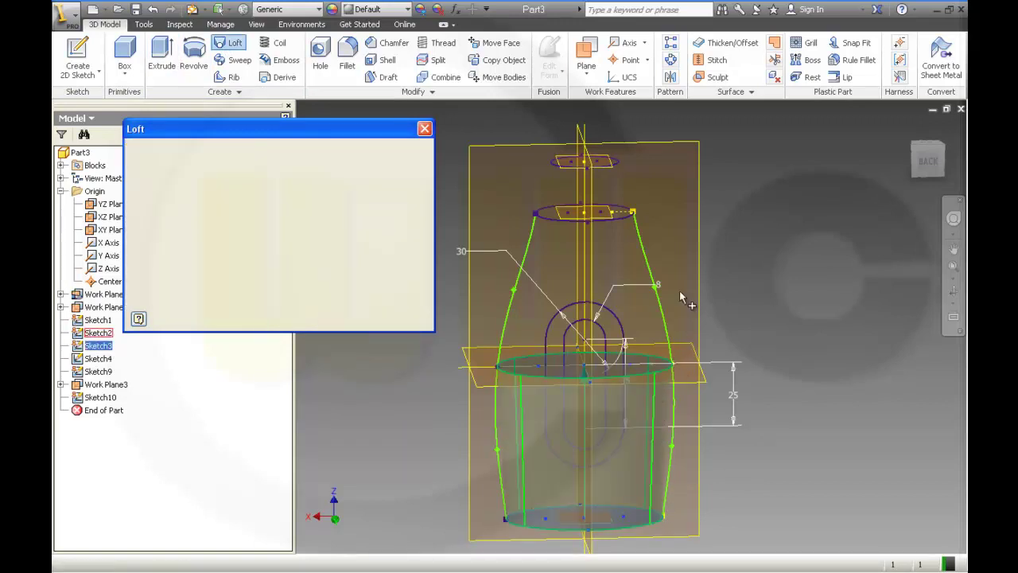
{"action": "left_click", "coordinate": [625, 215]}
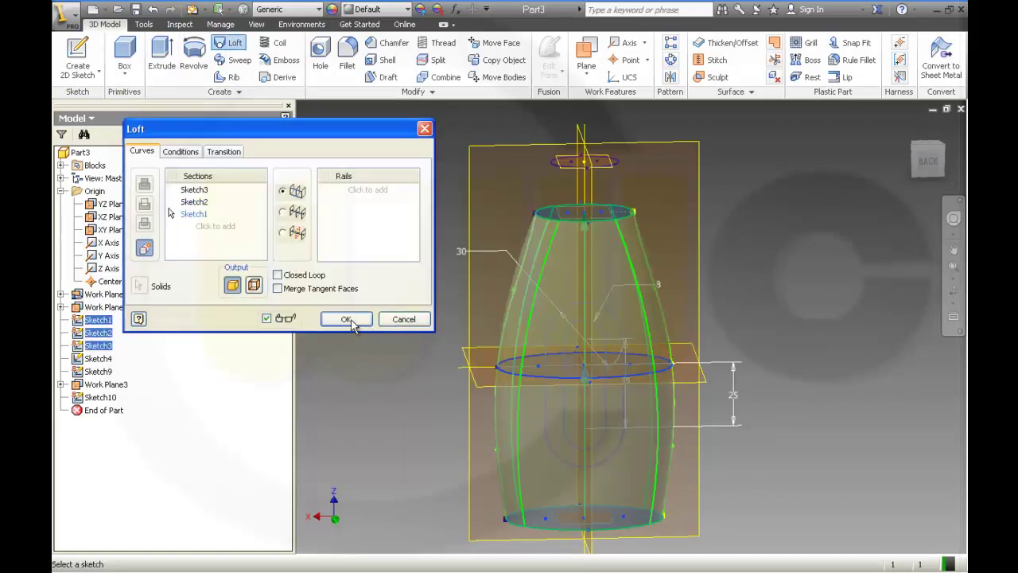
{"action": "left_click", "coordinate": [254, 286]}
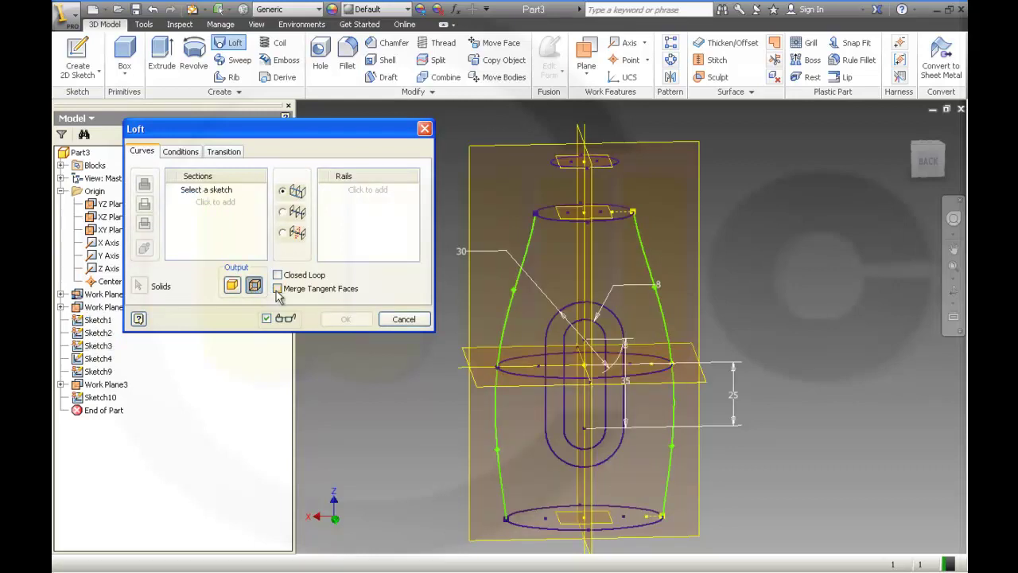
Add the bottom, middle and upper elliptical sketches to the surface loft as its sections, in that order
{"action": "left_click", "coordinate": [643, 526]}
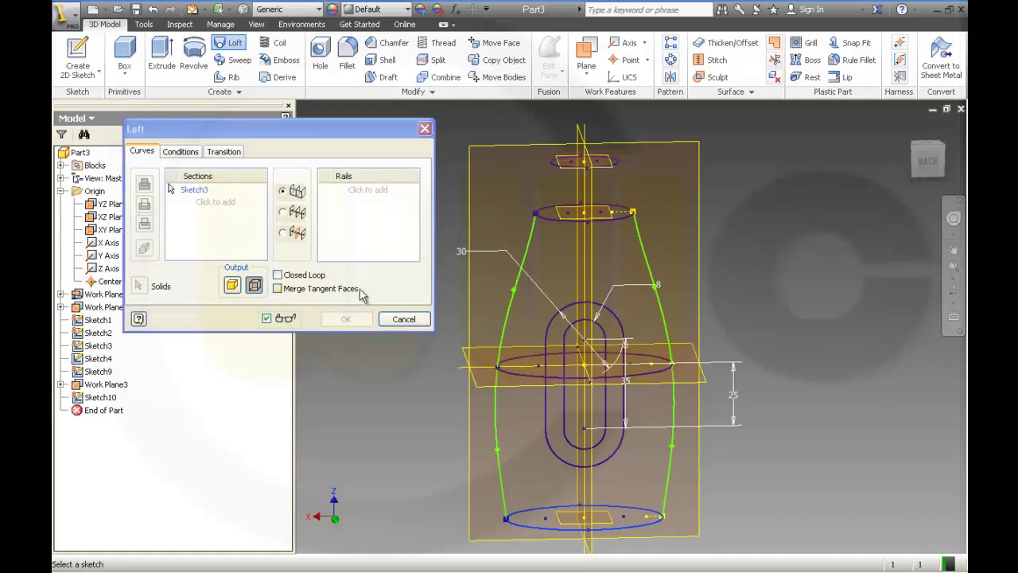
{"action": "left_click", "coordinate": [213, 203]}
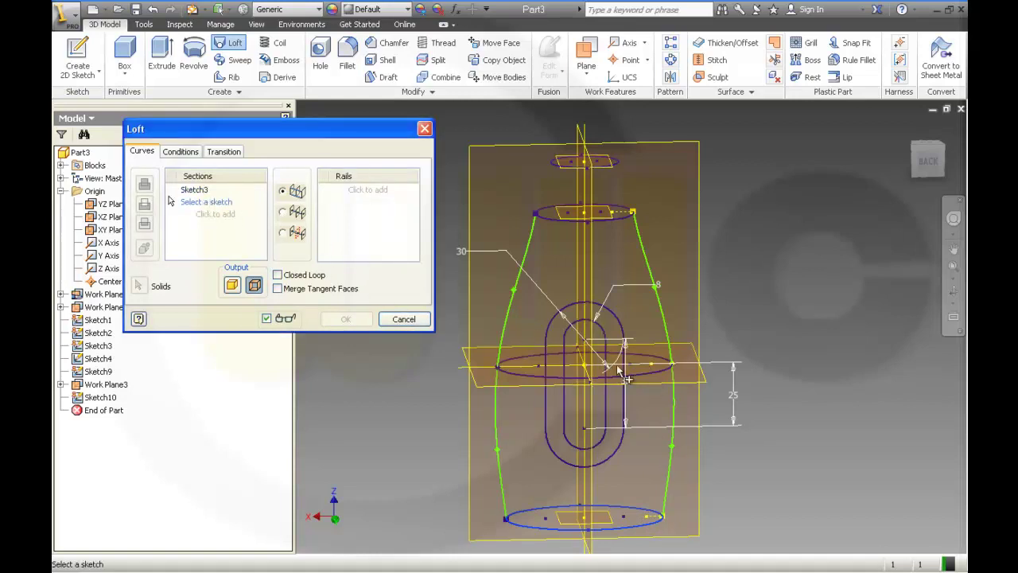
{"action": "left_click", "coordinate": [647, 373]}
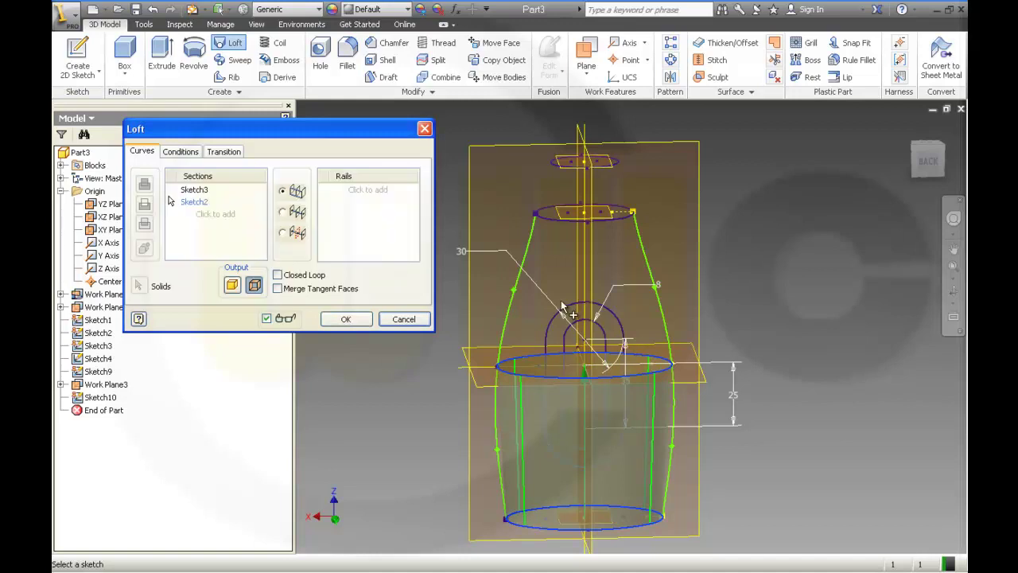
{"action": "left_click", "coordinate": [213, 214]}
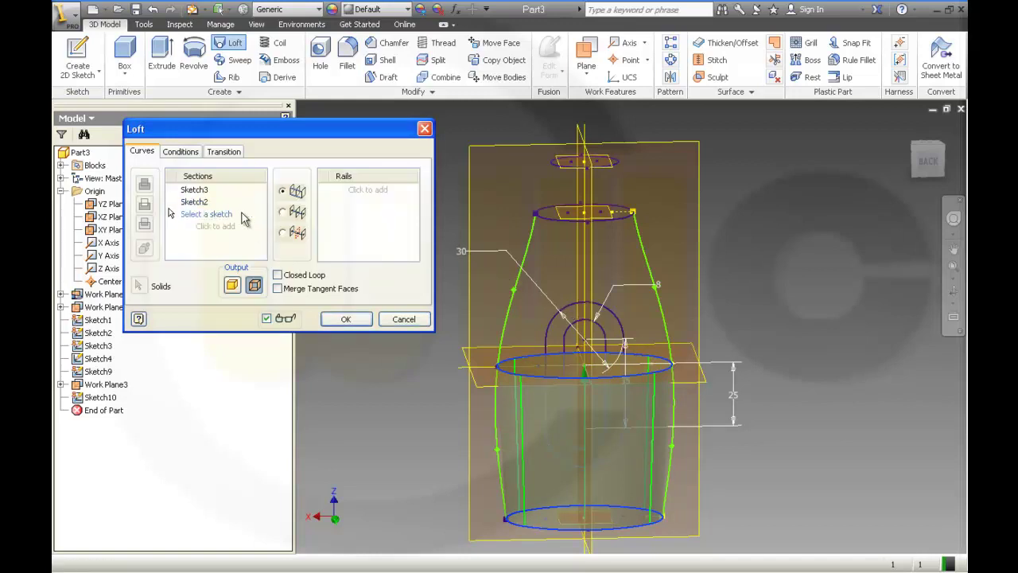
{"action": "left_click", "coordinate": [625, 223]}
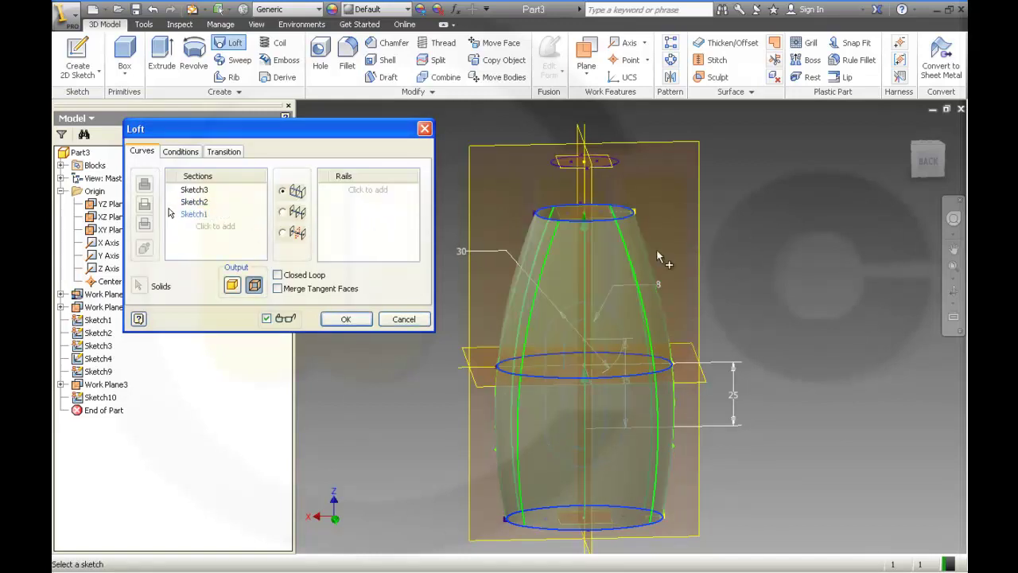
Use the two curved side profiles of Sketch4 as rails and create the lofted body surface
{"action": "left_click", "coordinate": [359, 192]}
{"action": "left_click", "coordinate": [663, 324]}
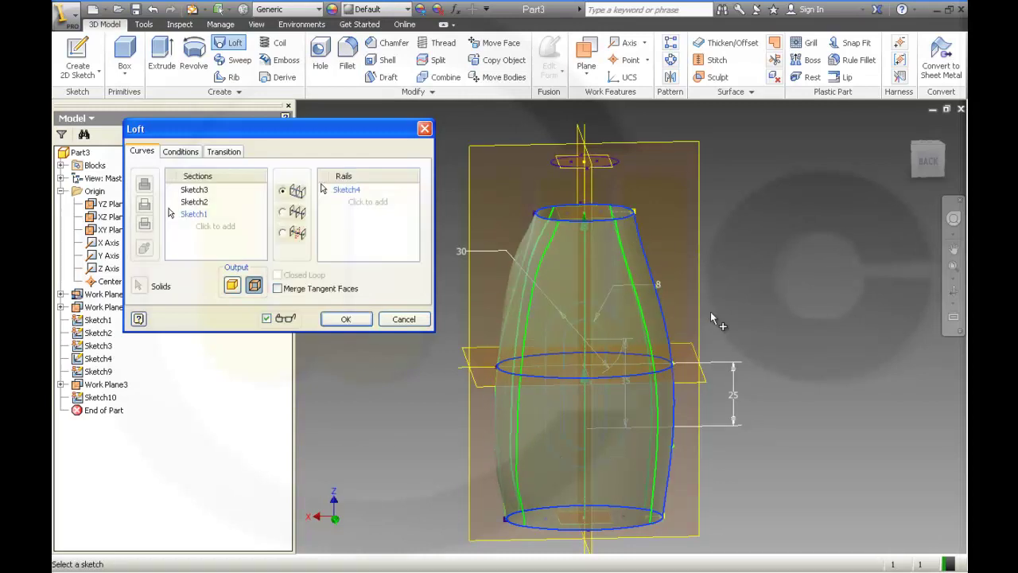
{"action": "left_click", "coordinate": [362, 202]}
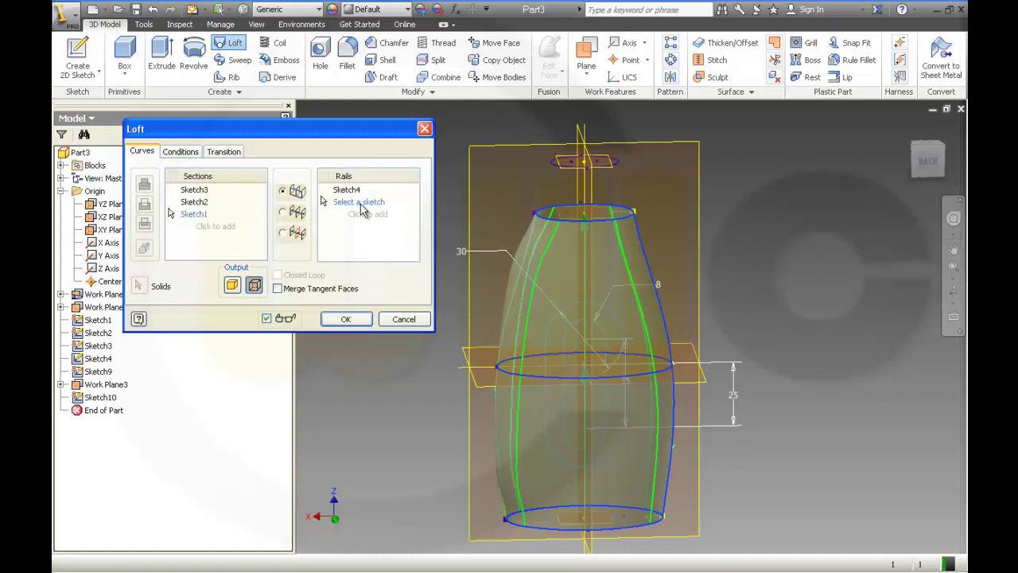
{"action": "left_click", "coordinate": [508, 321]}
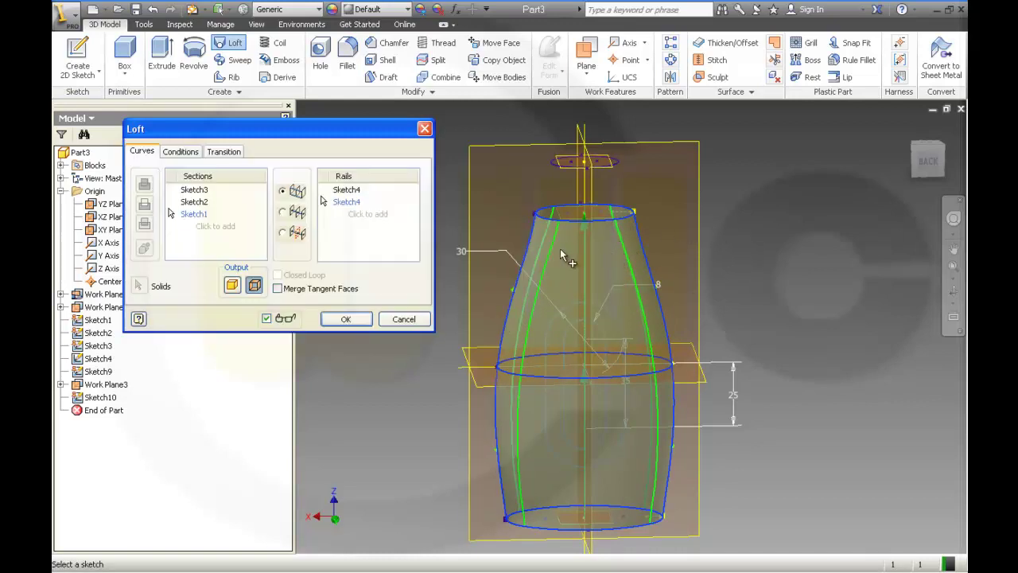
{"action": "left_click", "coordinate": [346, 319]}
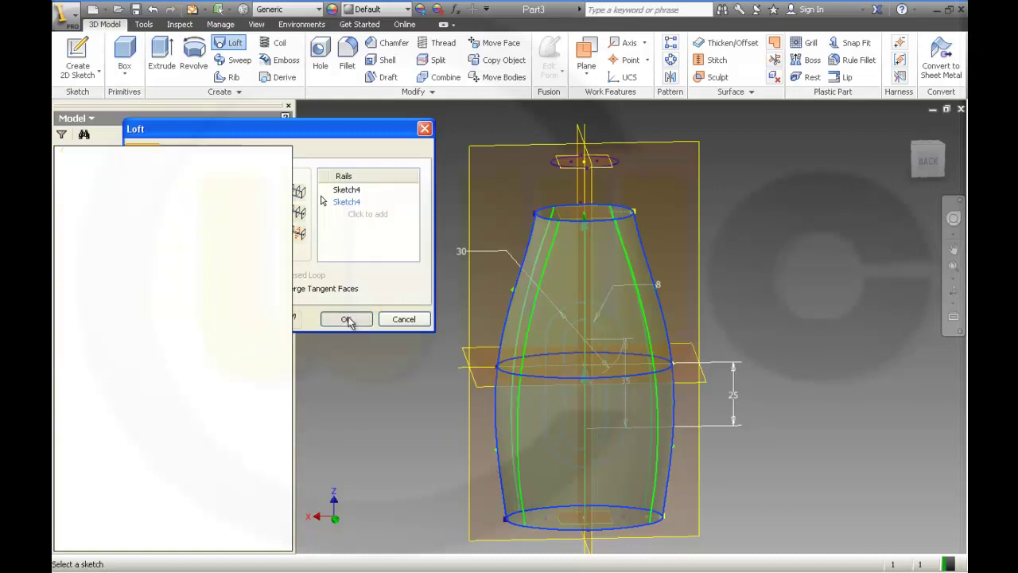
Extrude the small elliptical profile above the body upward by 20 mm as a surface to form the neck
{"action": "middle_click_drag", "start_coordinate": [721, 292], "coordinate": [723, 309]}
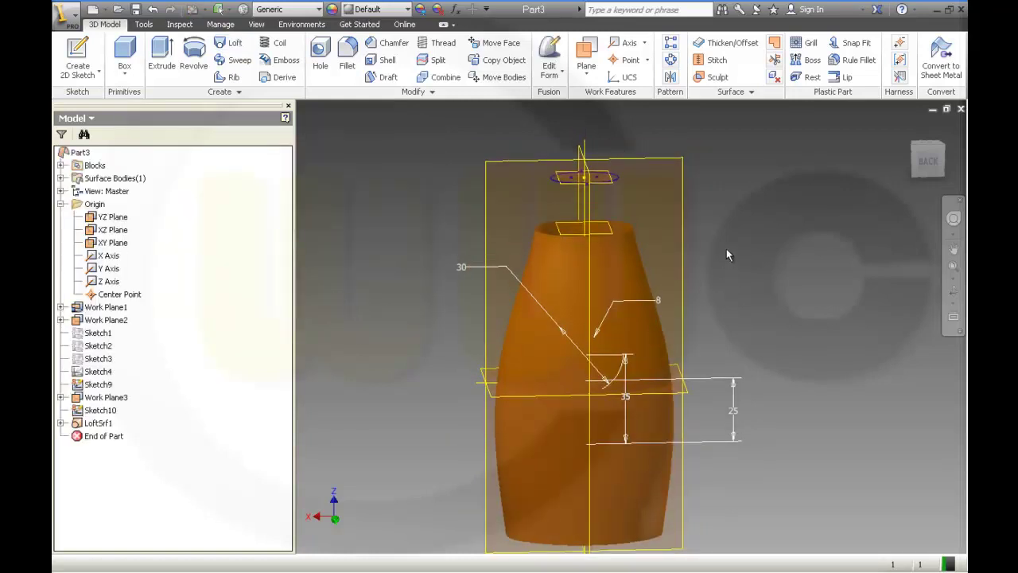
{"action": "middle_click_drag", "start_coordinate": [726, 248], "coordinate": [684, 289], "text": "shift"}
{"action": "left_click", "coordinate": [161, 54]}
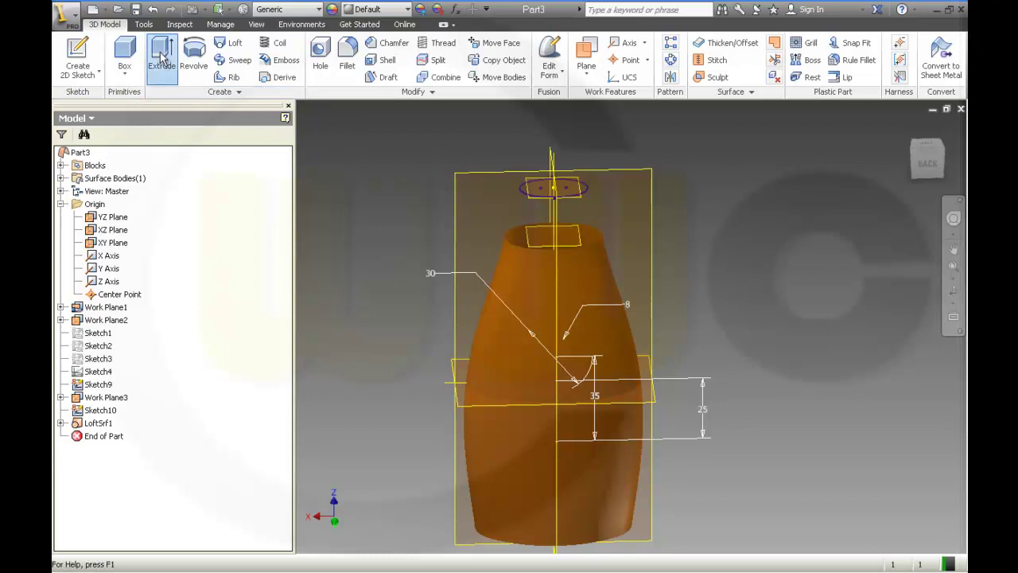
{"action": "left_click", "coordinate": [590, 195]}
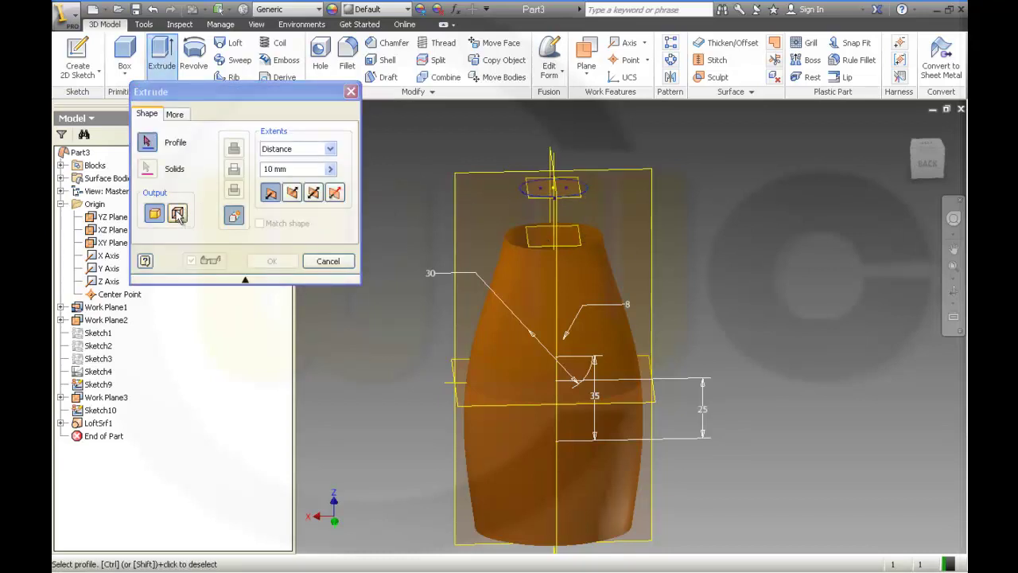
{"action": "left_click", "coordinate": [588, 199]}
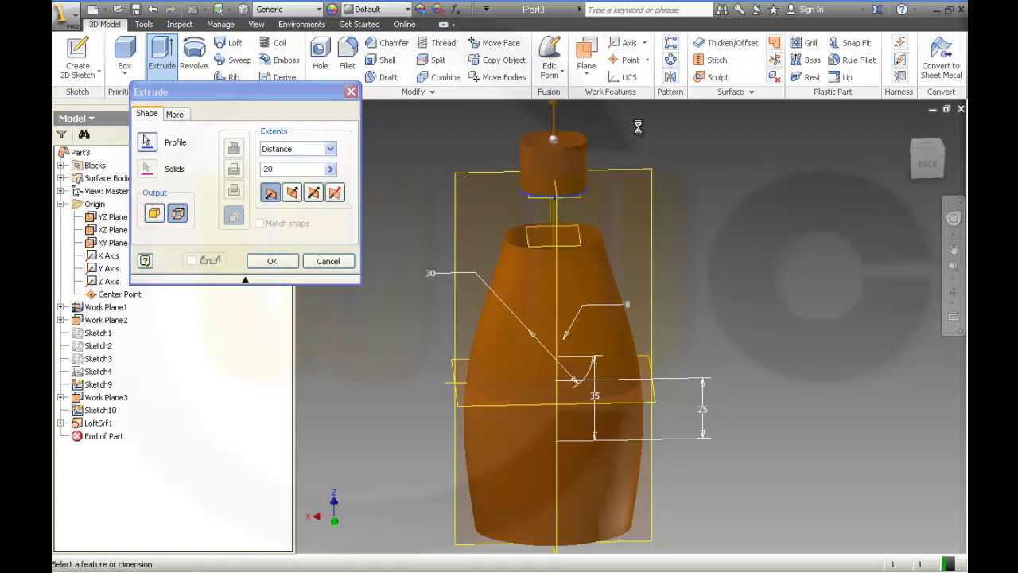
{"action": "key", "text": "Return"}
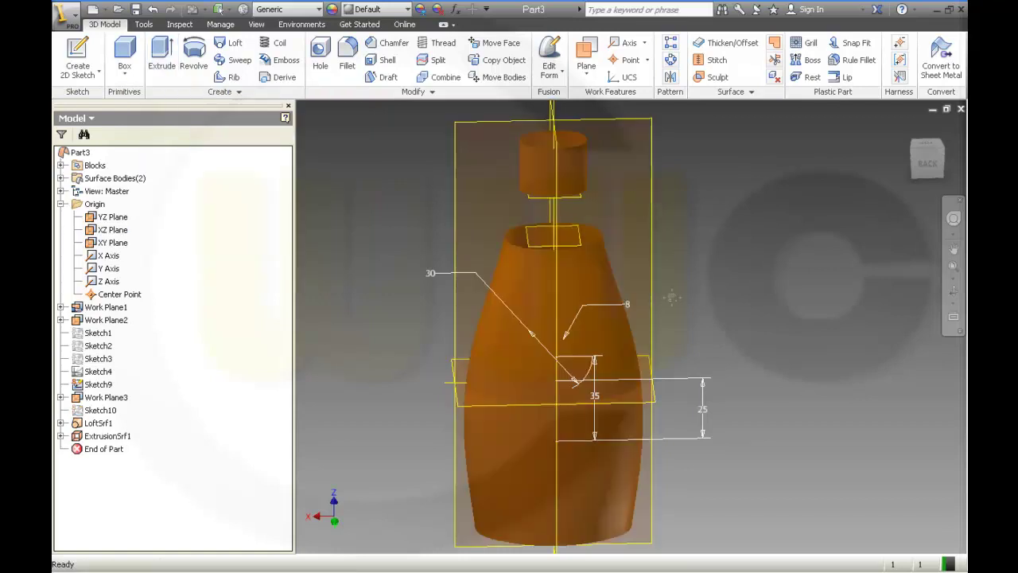
Start a boundary patch bridging the body's upper edge loop and the neck's lower edge loop
{"action": "middle_click_drag", "start_coordinate": [672, 297], "coordinate": [700, 375]}
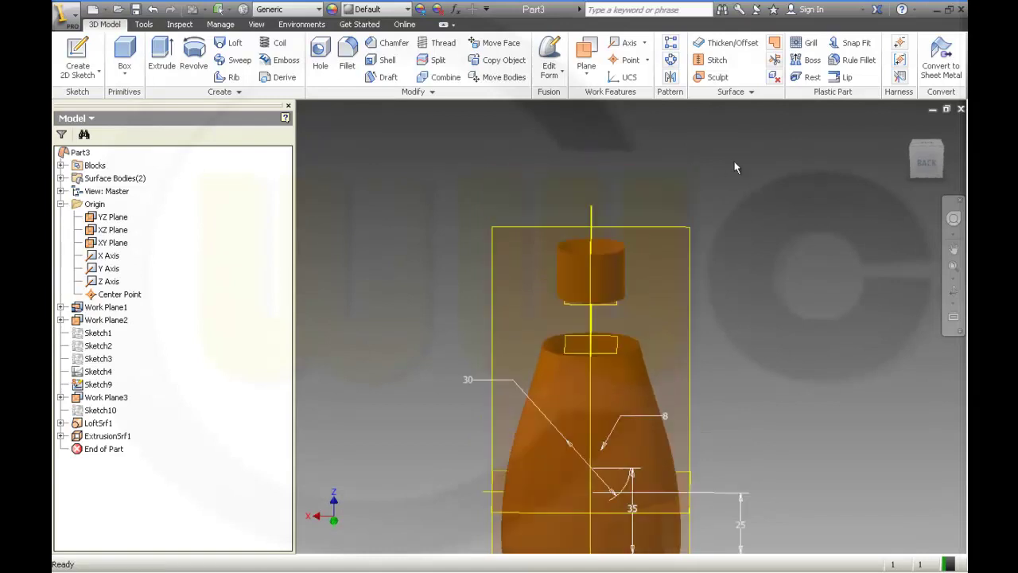
{"action": "left_click", "coordinate": [775, 47]}
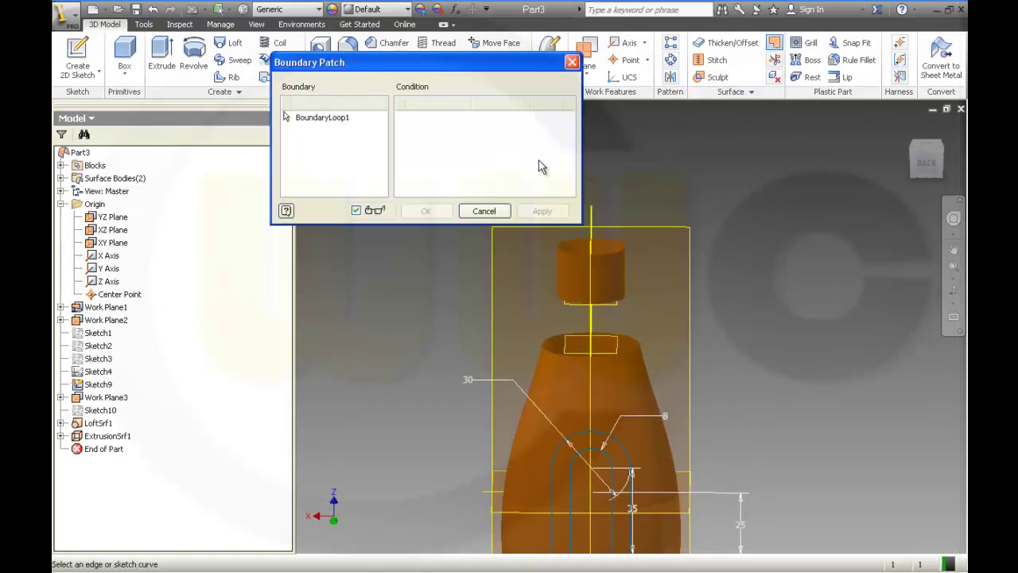
{"action": "left_click_drag", "start_coordinate": [438, 70], "coordinate": [388, 72]}
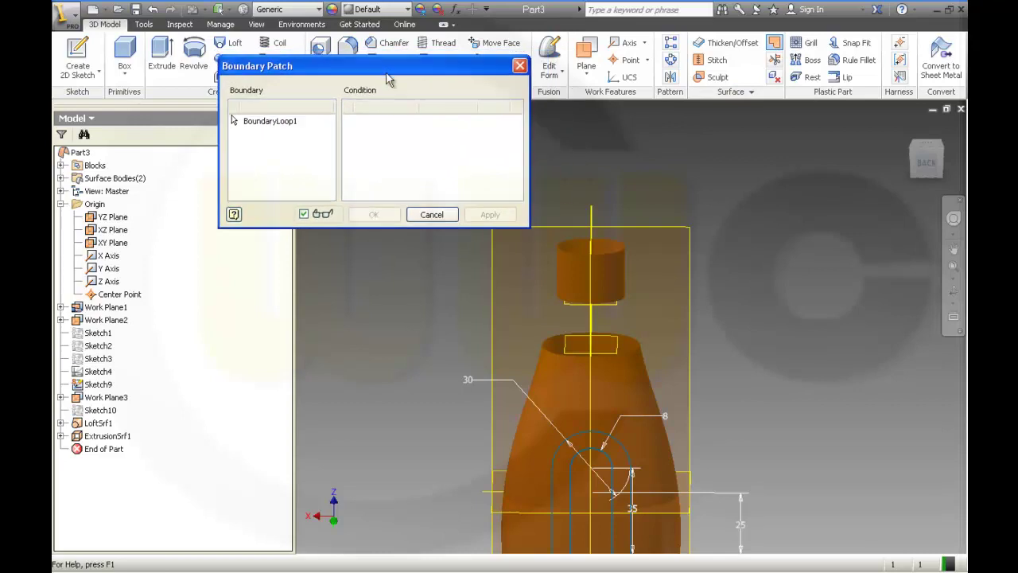
{"action": "left_click", "coordinate": [629, 353]}
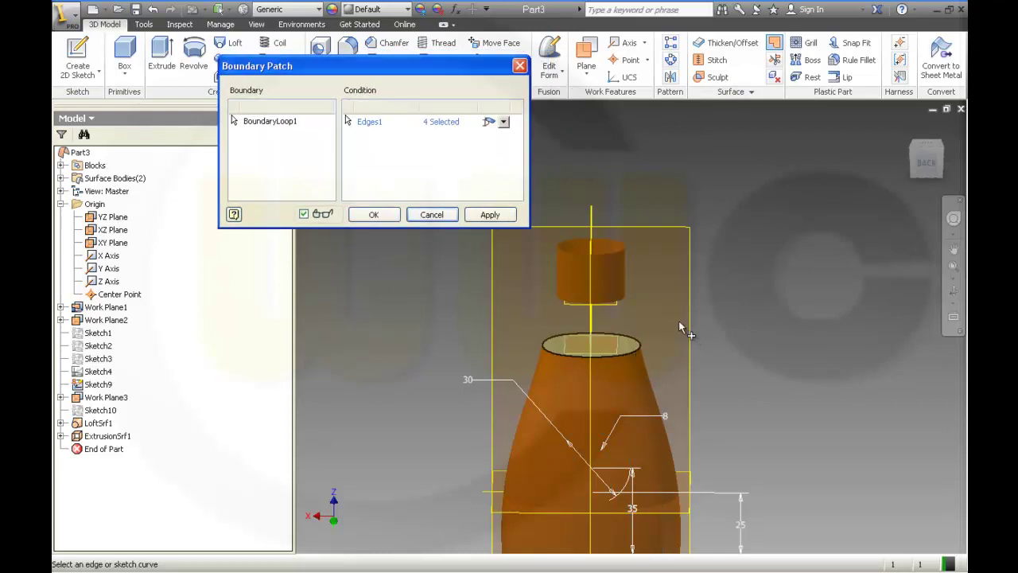
{"action": "left_click", "coordinate": [623, 302]}
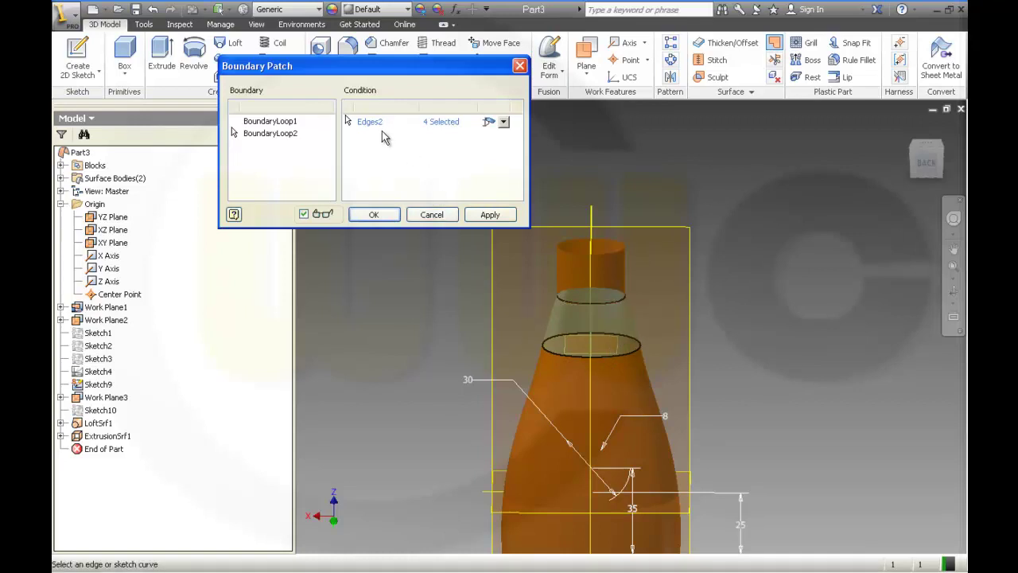
Set the neck edge loop's condition to tangent and create the boundary patch
{"action": "left_click", "coordinate": [382, 125]}
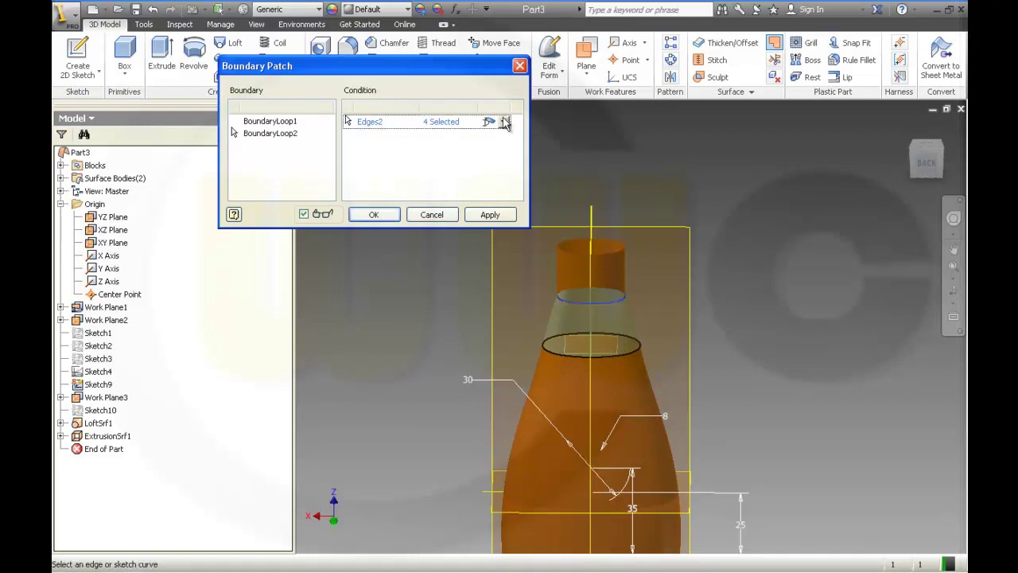
{"action": "left_click", "coordinate": [505, 122]}
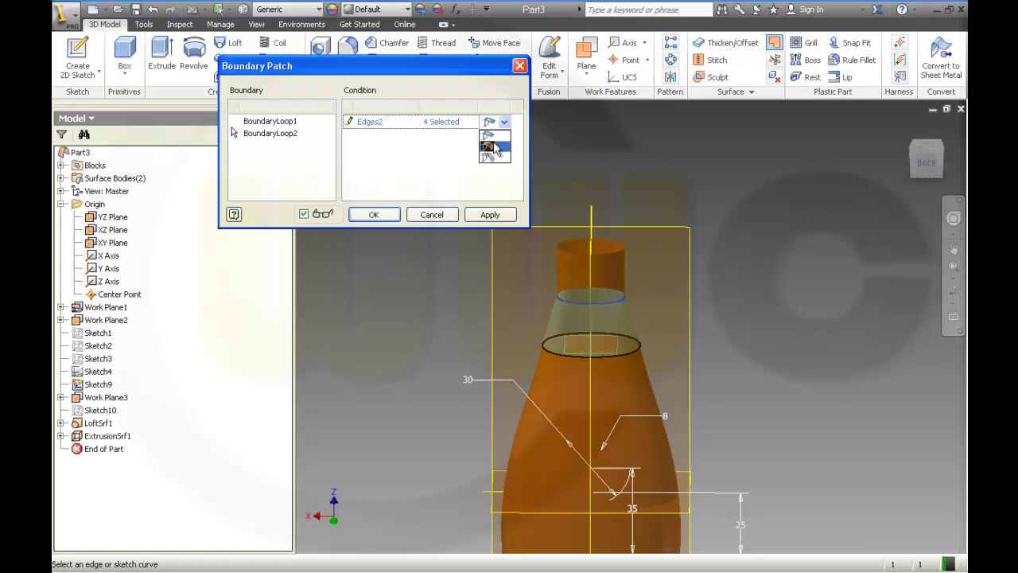
{"action": "left_click", "coordinate": [494, 147]}
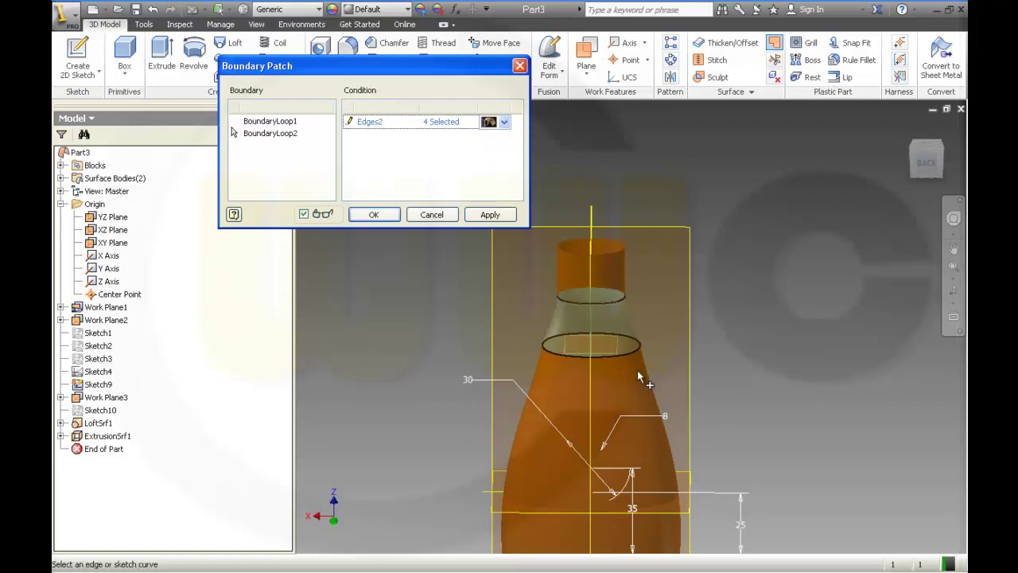
{"action": "left_click", "coordinate": [376, 215]}
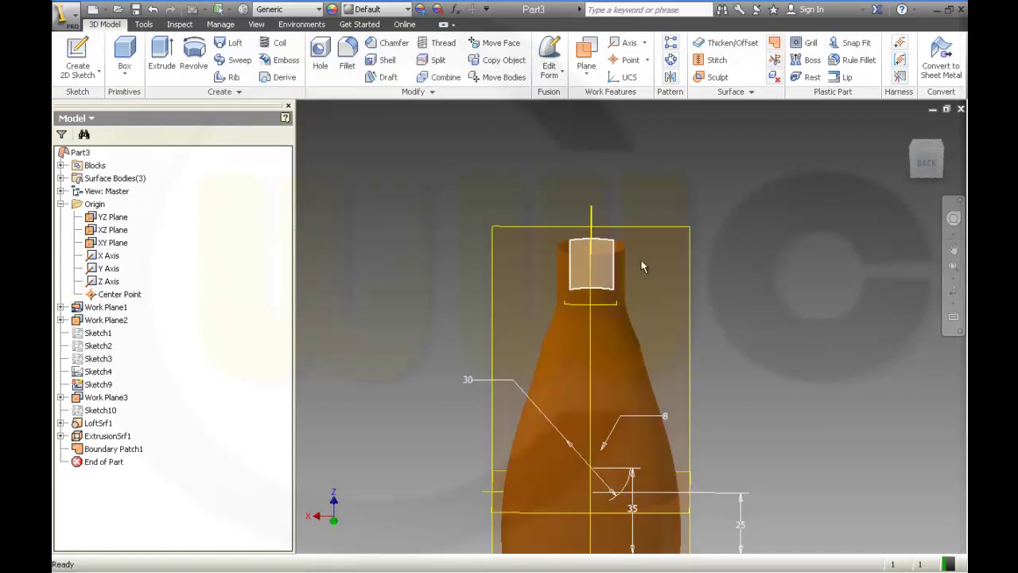
Edit the boundary patch and set the body's upper edge loop, BoundaryLoop1, to the smooth (G2) condition
{"action": "mouse_move", "coordinate": [685, 315]}
{"action": "middle_mouse_down", "text": "shift"}
{"action": "mouse_move", "coordinate": [636, 295]}
{"action": "mouse_move", "coordinate": [597, 303]}
{"action": "mouse_move", "coordinate": [668, 316]}
{"action": "mouse_move", "coordinate": [693, 299]}
{"action": "mouse_move", "coordinate": [693, 311]}
{"action": "middle_mouse_up", "text": "shift"}
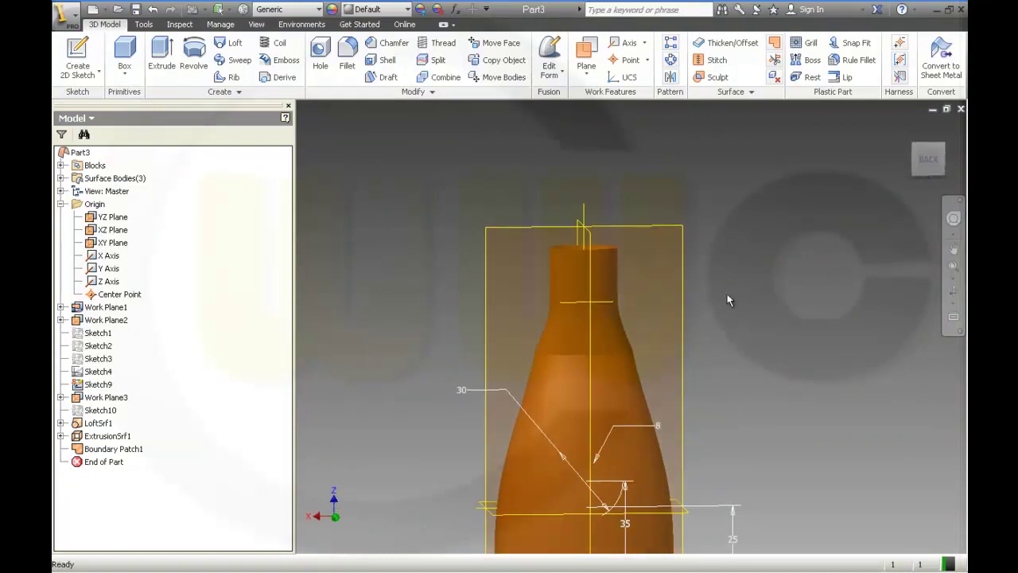
{"action": "mouse_move", "coordinate": [659, 376]}
{"action": "middle_mouse_down", "text": "shift"}
{"action": "mouse_move", "coordinate": [499, 382]}
{"action": "mouse_move", "coordinate": [645, 374]}
{"action": "mouse_move", "coordinate": [637, 380]}
{"action": "mouse_move", "coordinate": [644, 385]}
{"action": "middle_mouse_up", "text": "shift"}
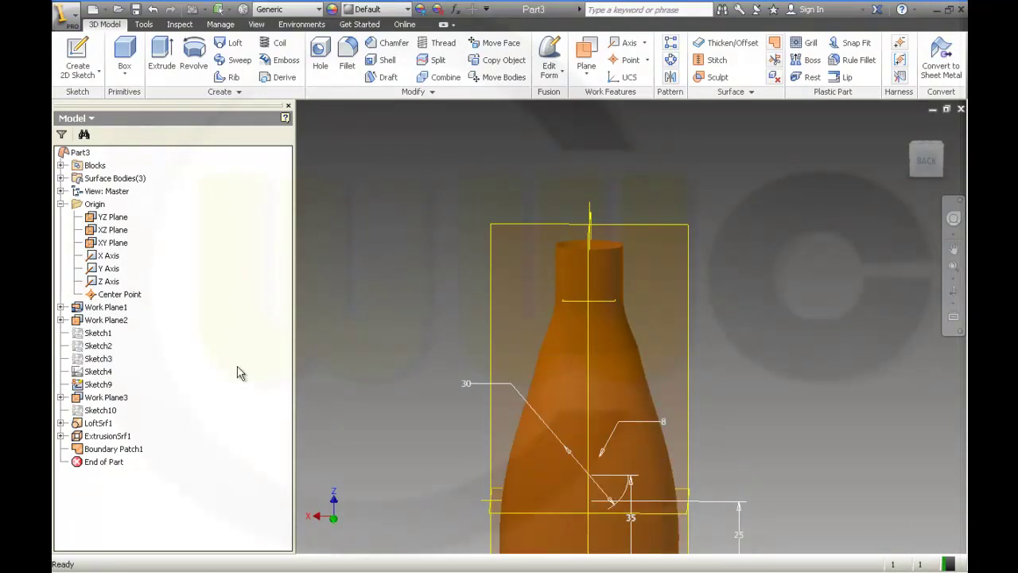
{"action": "left_click", "coordinate": [104, 450]}
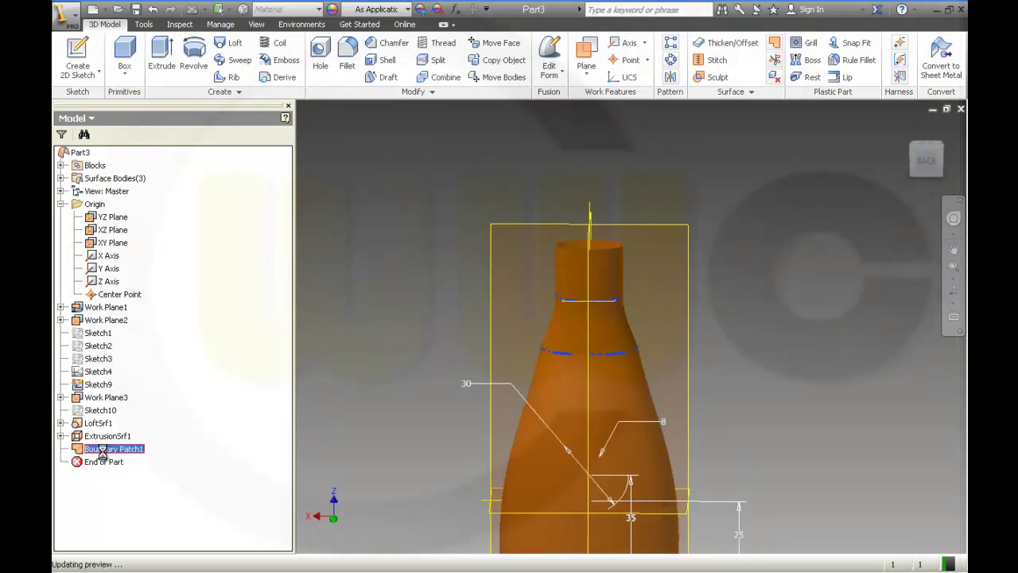
{"action": "double_click", "coordinate": [104, 450]}
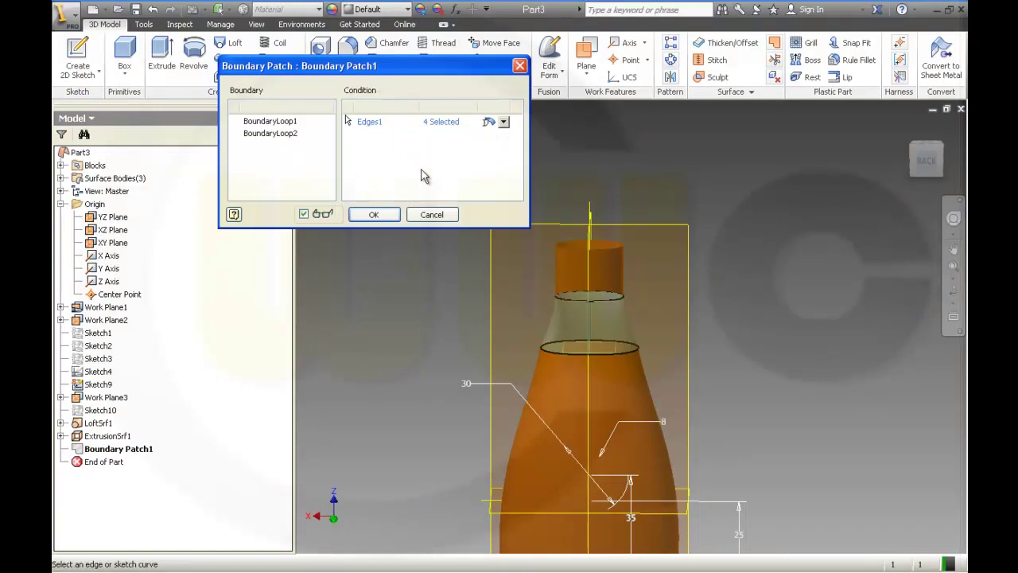
{"action": "left_click", "coordinate": [295, 135]}
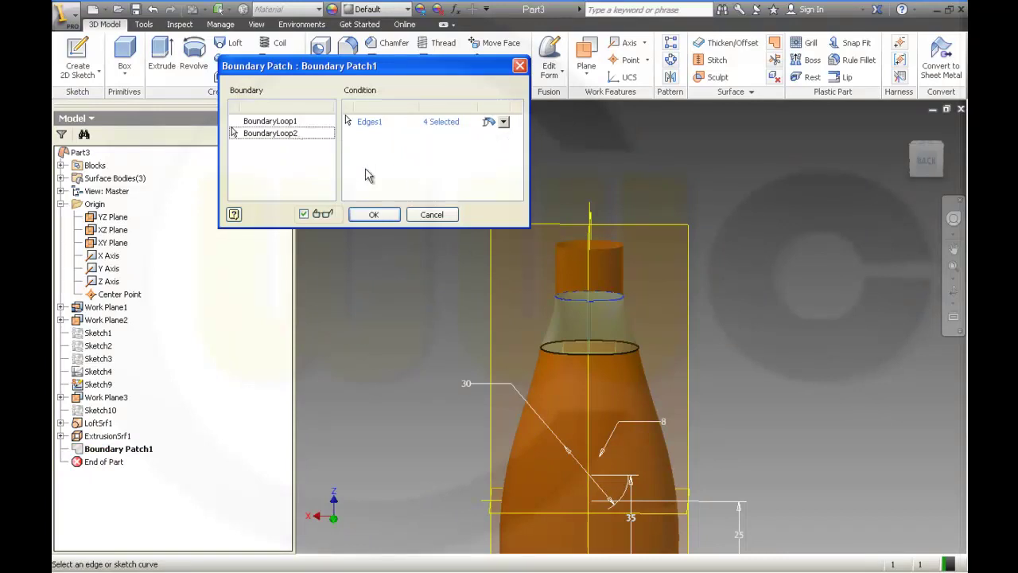
{"action": "left_click", "coordinate": [285, 121]}
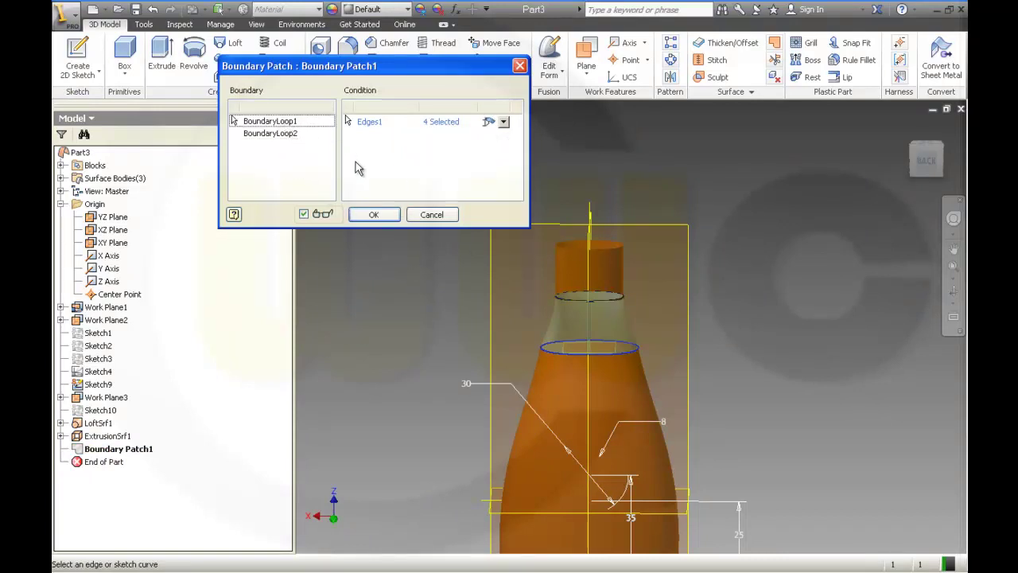
{"action": "left_click", "coordinate": [504, 121]}
{"action": "left_click", "coordinate": [504, 122]}
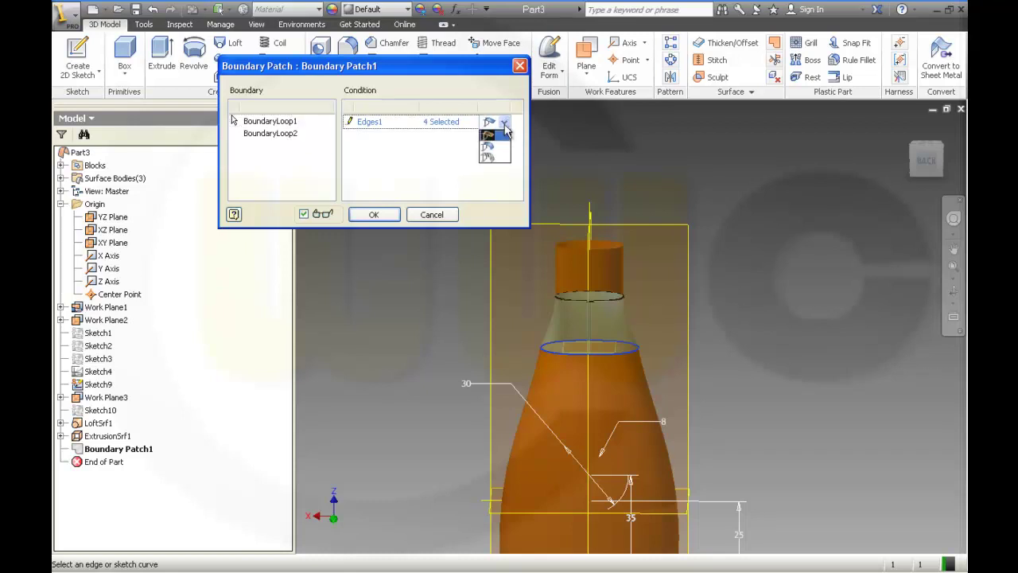
{"action": "left_click", "coordinate": [488, 147]}
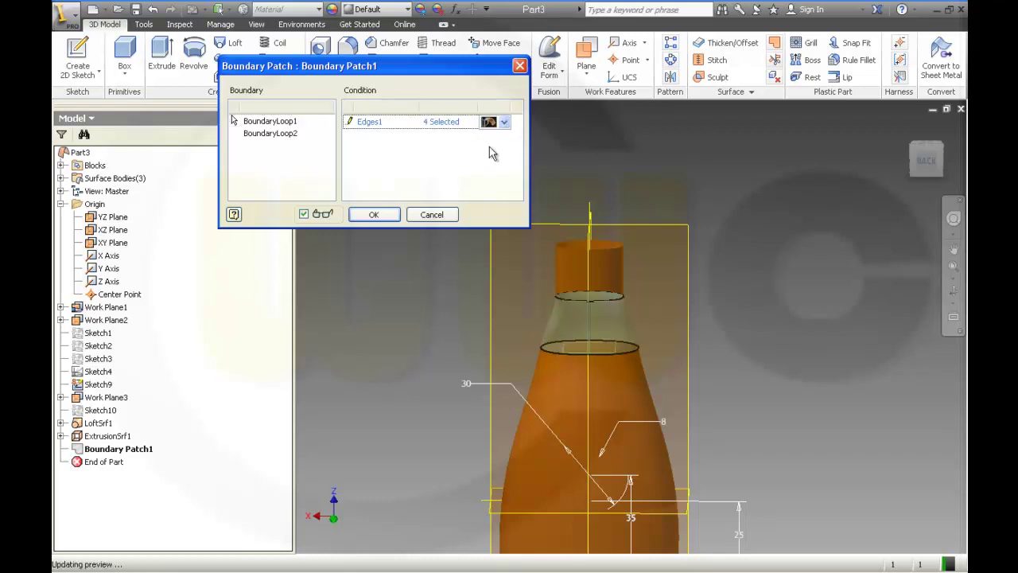
{"action": "left_click", "coordinate": [503, 123]}
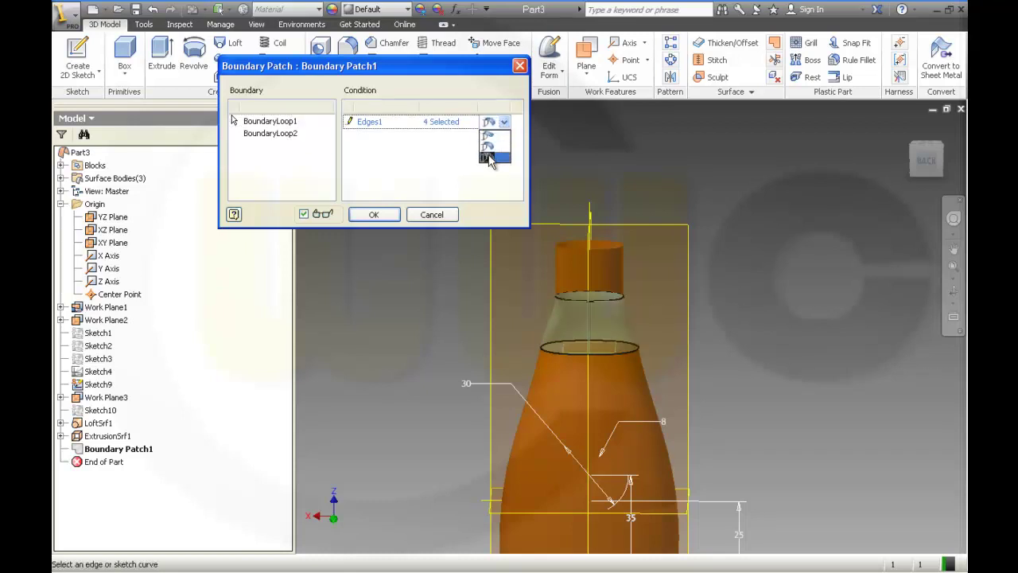
{"action": "left_click", "coordinate": [490, 157]}
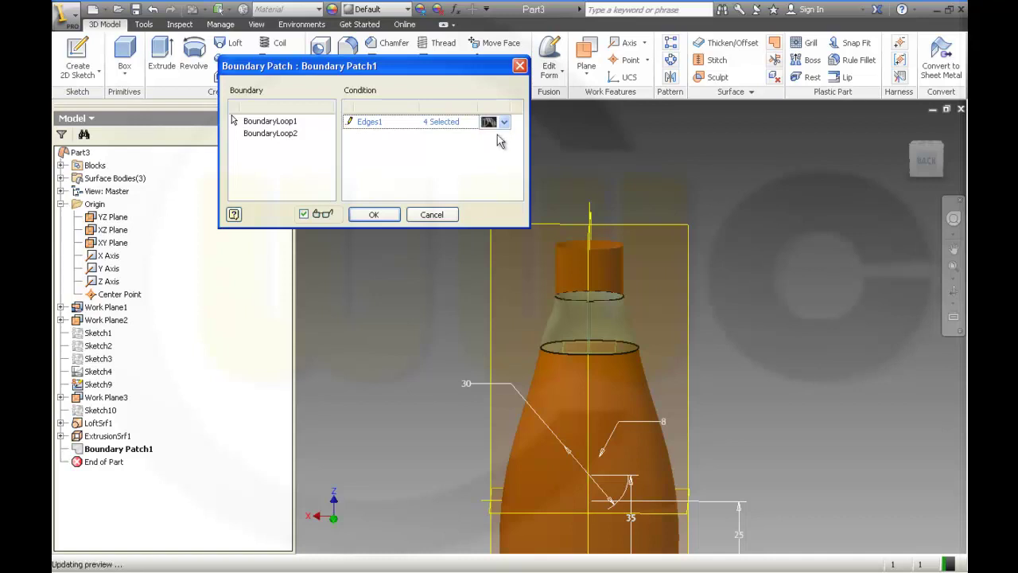
Set the neck edge loop, BoundaryLoop2, to the smooth (G2) condition and apply the boundary patch edit
{"action": "left_click", "coordinate": [278, 135]}
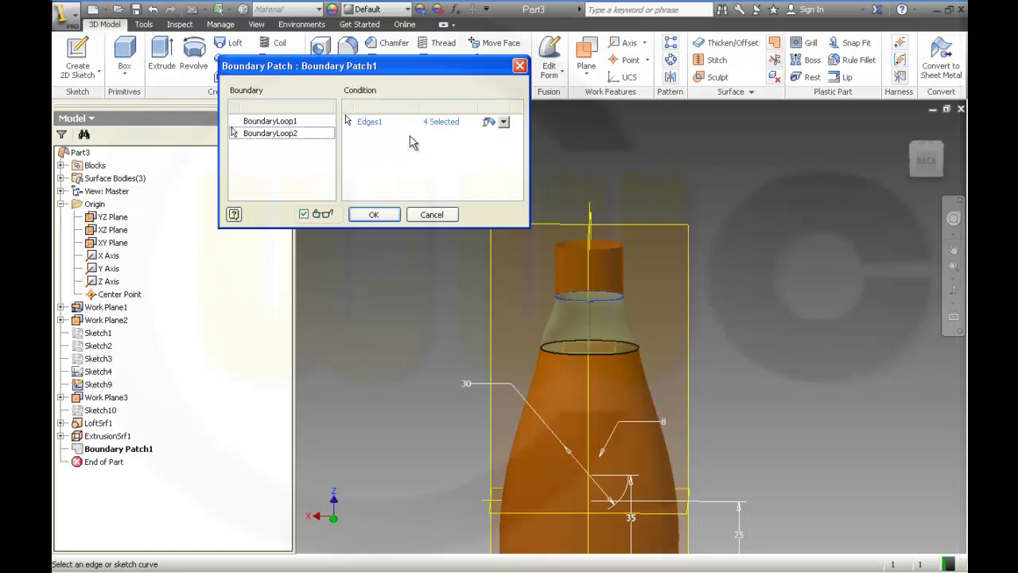
{"action": "left_click", "coordinate": [503, 123]}
{"action": "left_click", "coordinate": [497, 156]}
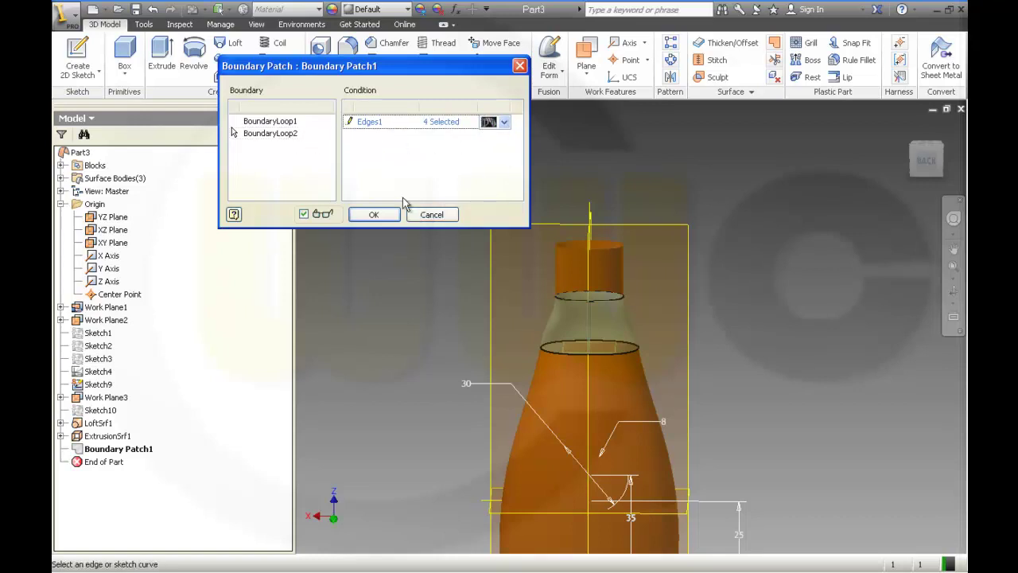
{"action": "left_click", "coordinate": [380, 218]}
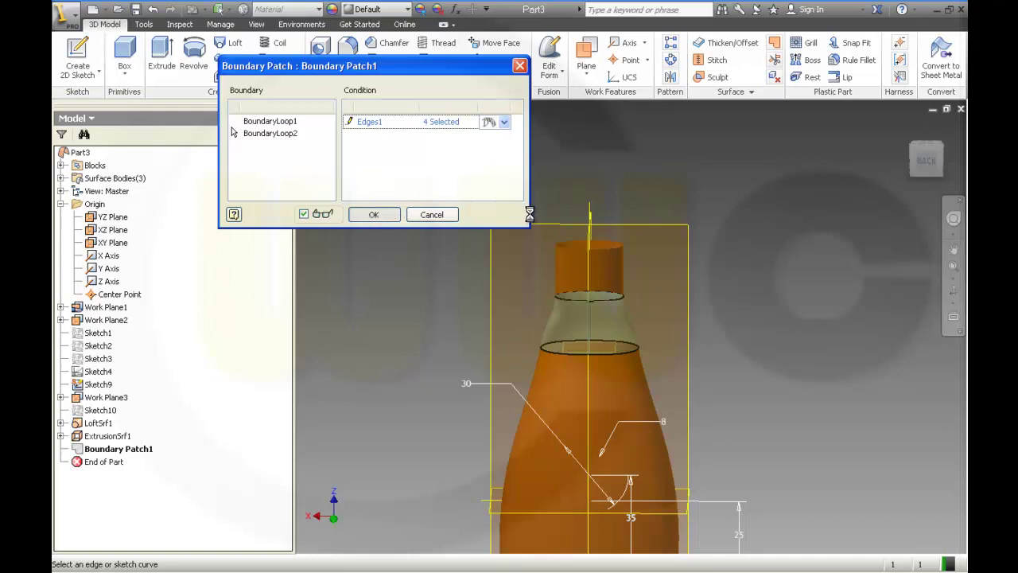
{"action": "mouse_move", "coordinate": [671, 335]}
{"action": "middle_mouse_down", "text": "shift"}
{"action": "mouse_move", "coordinate": [572, 321]}
{"action": "mouse_move", "coordinate": [568, 374]}
{"action": "mouse_move", "coordinate": [572, 358]}
{"action": "mouse_move", "coordinate": [584, 372]}
{"action": "mouse_move", "coordinate": [596, 341]}
{"action": "mouse_move", "coordinate": [661, 321]}
{"action": "middle_mouse_up", "text": "shift"}
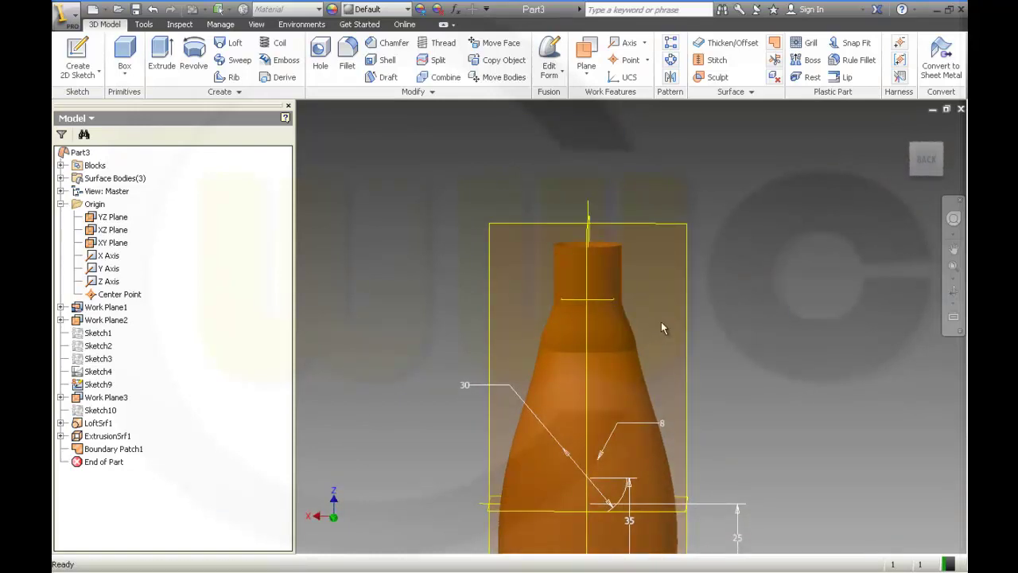
Edit the boundary patch and set both edge loops, BoundaryLoop1 and BoundaryLoop2, to the tangent condition
{"action": "left_click_drag", "start_coordinate": [118, 461], "coordinate": [116, 449]}
{"action": "double_click", "coordinate": [115, 448]}
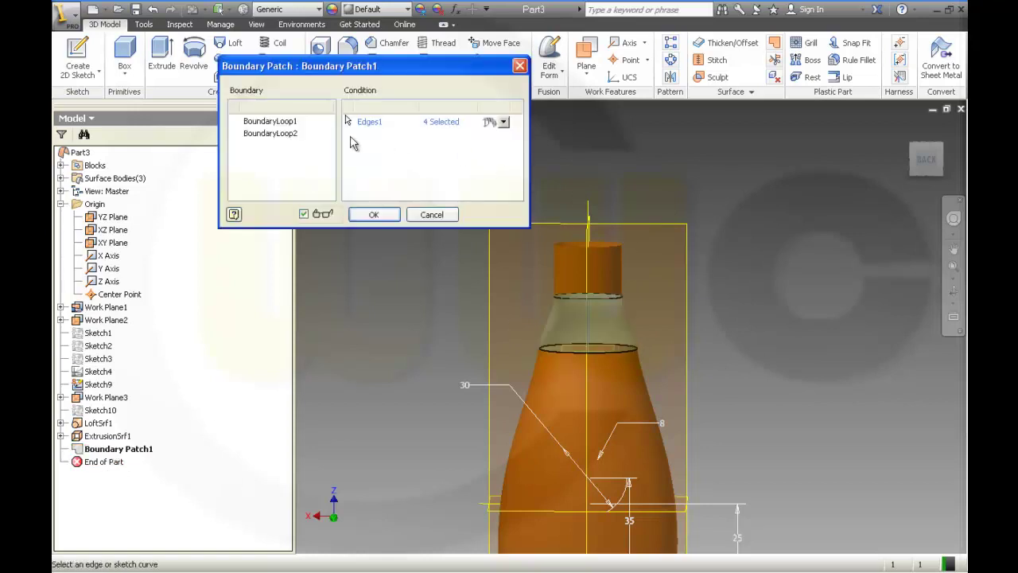
{"action": "left_click", "coordinate": [288, 123]}
{"action": "left_click", "coordinate": [504, 124]}
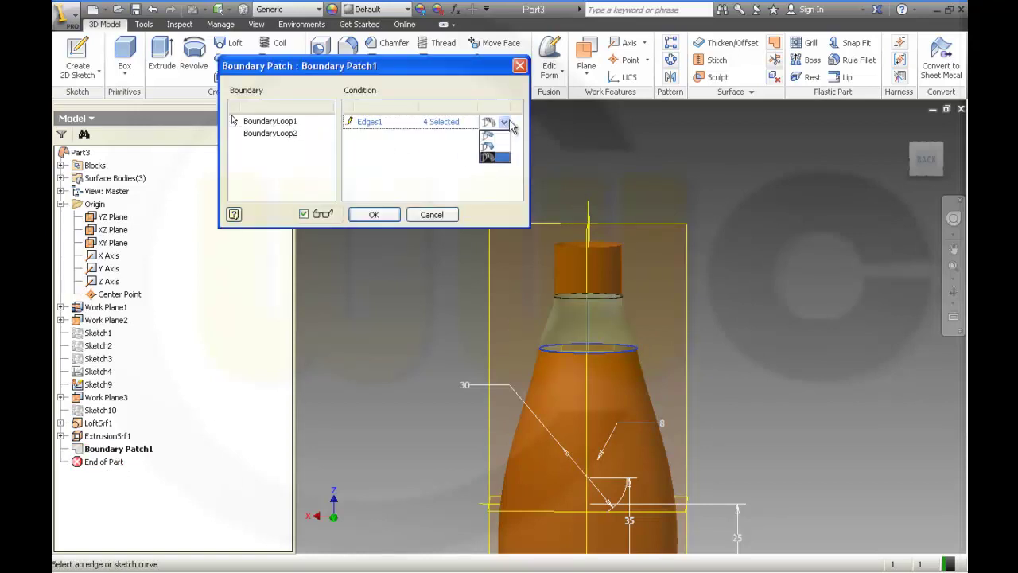
{"action": "left_click", "coordinate": [498, 148]}
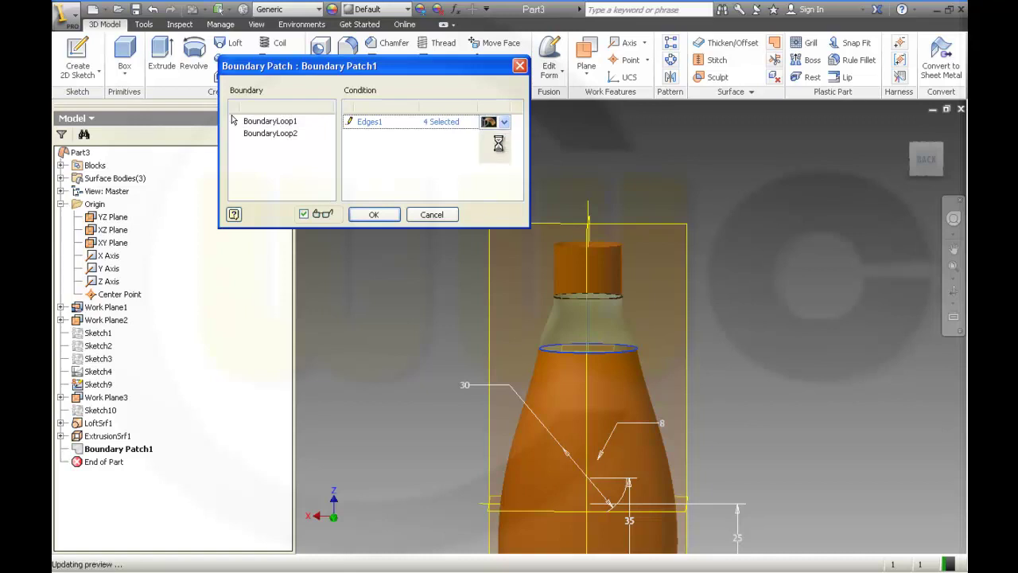
{"action": "left_click", "coordinate": [285, 135]}
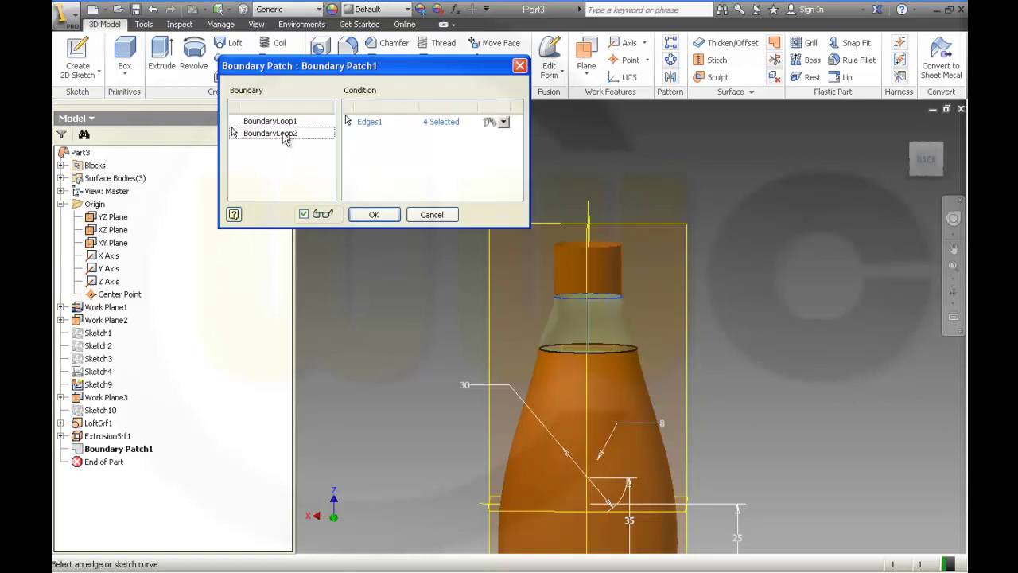
{"action": "left_click", "coordinate": [504, 123]}
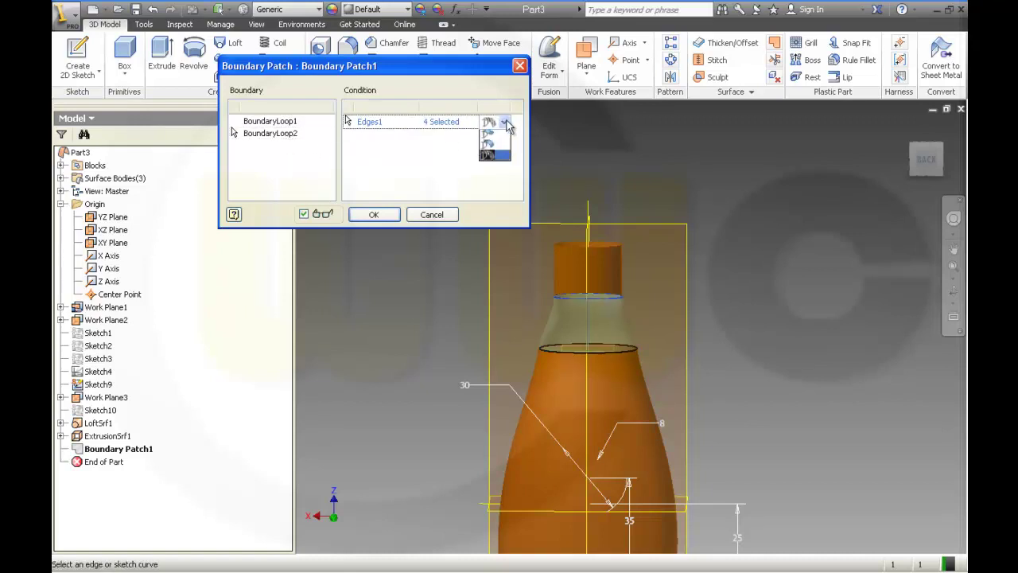
{"action": "left_click", "coordinate": [501, 146]}
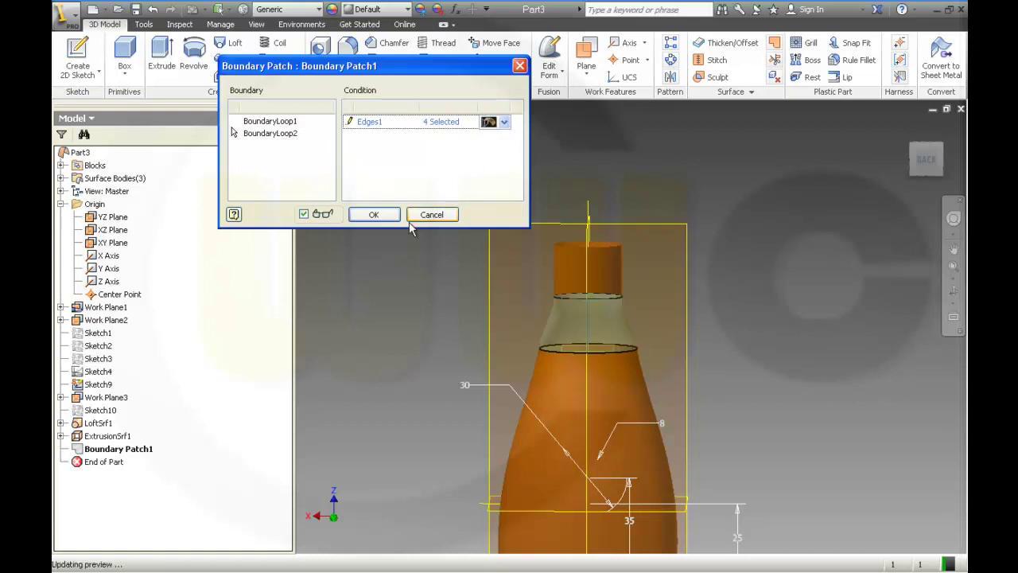
{"action": "left_click", "coordinate": [373, 214]}
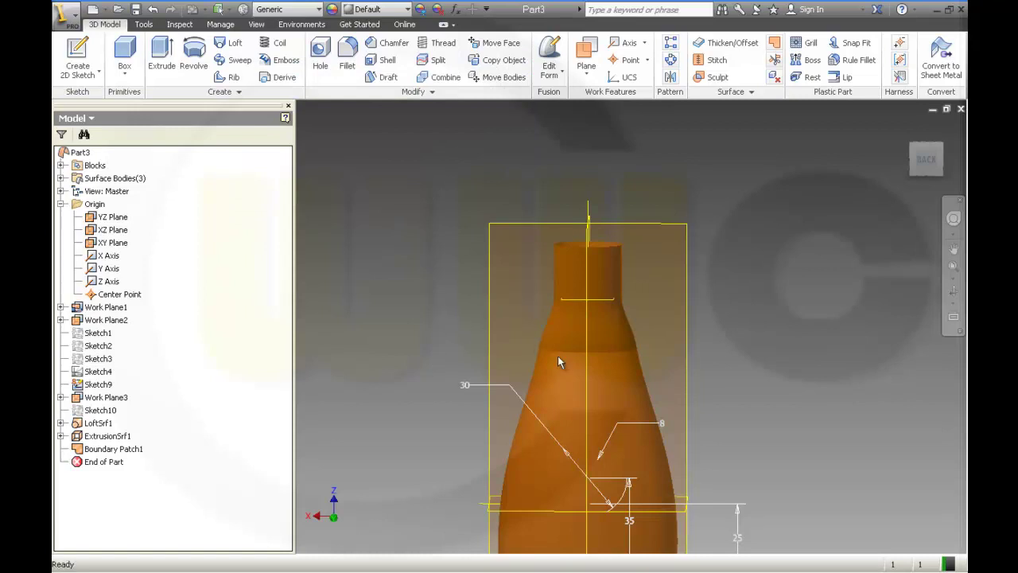
Edit the side rail sketch, Sketch4, moving the spline's upper shape point slightly up toward its end, and finish the sketch
{"action": "left_click", "coordinate": [102, 359]}
{"action": "left_click", "coordinate": [102, 373]}
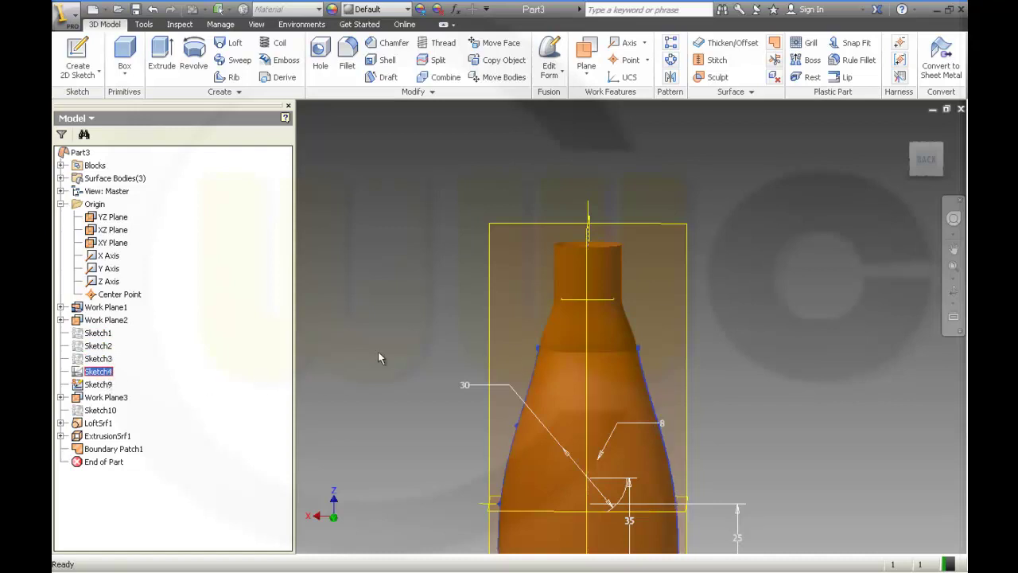
{"action": "left_click", "coordinate": [101, 373]}
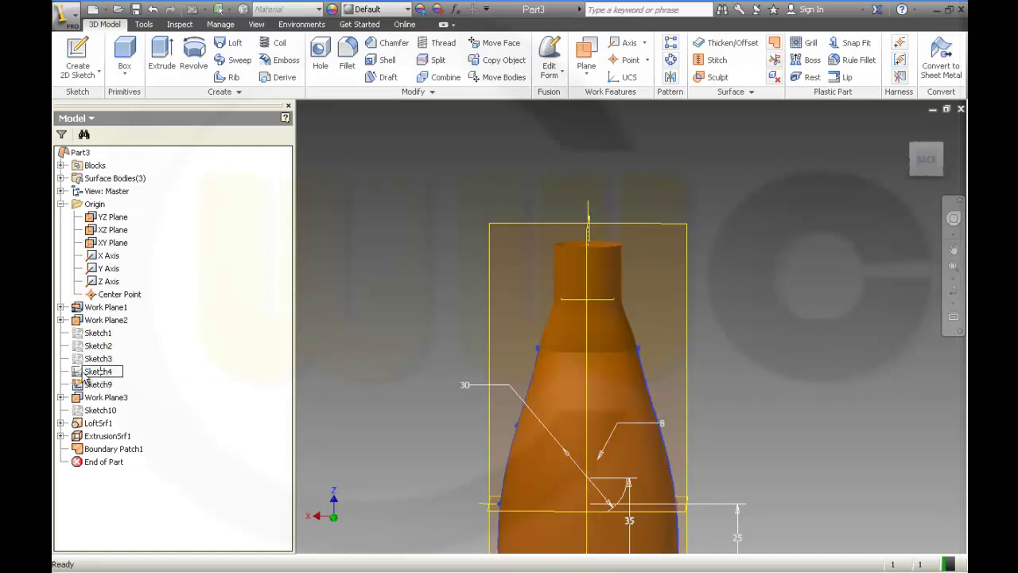
{"action": "double_click", "coordinate": [95, 373]}
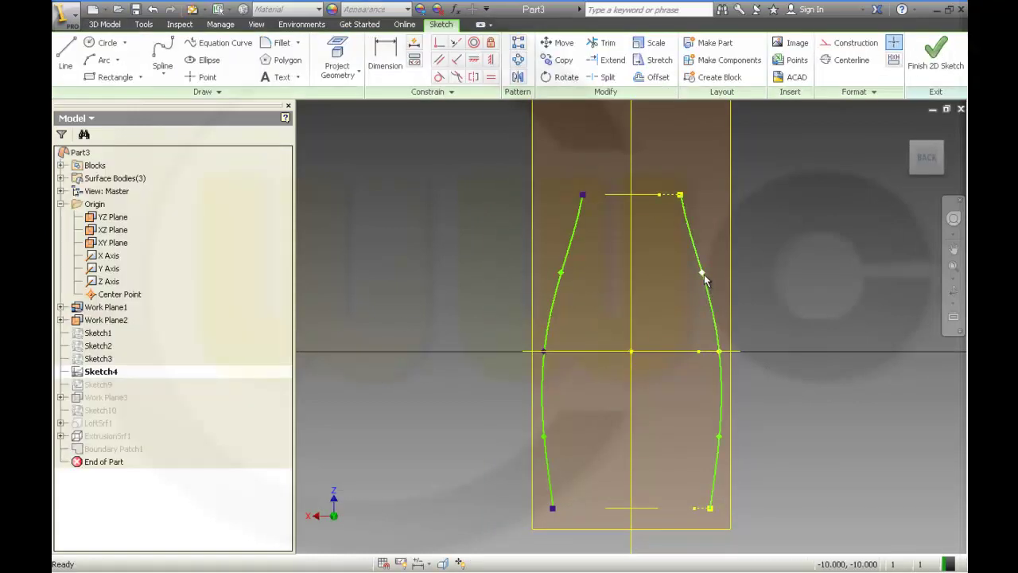
{"action": "left_click", "coordinate": [701, 275]}
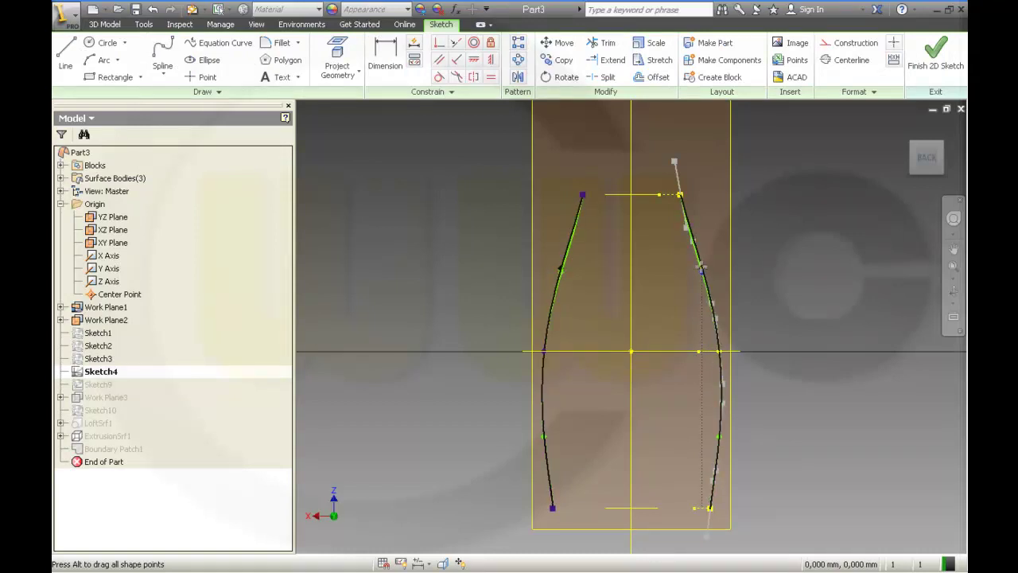
{"action": "left_click_drag", "start_coordinate": [696, 261], "coordinate": [698, 246]}
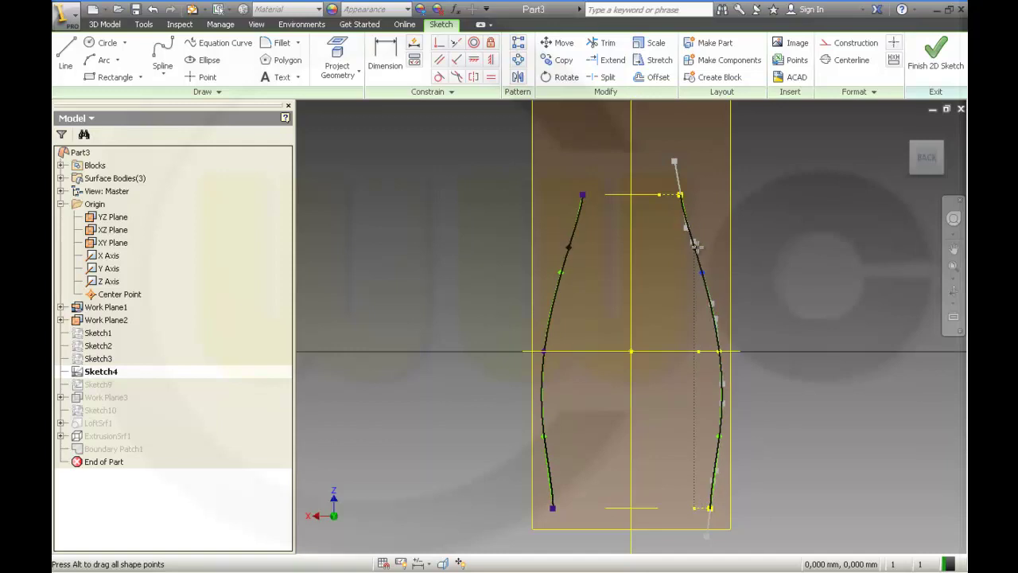
{"action": "left_click", "coordinate": [938, 58]}
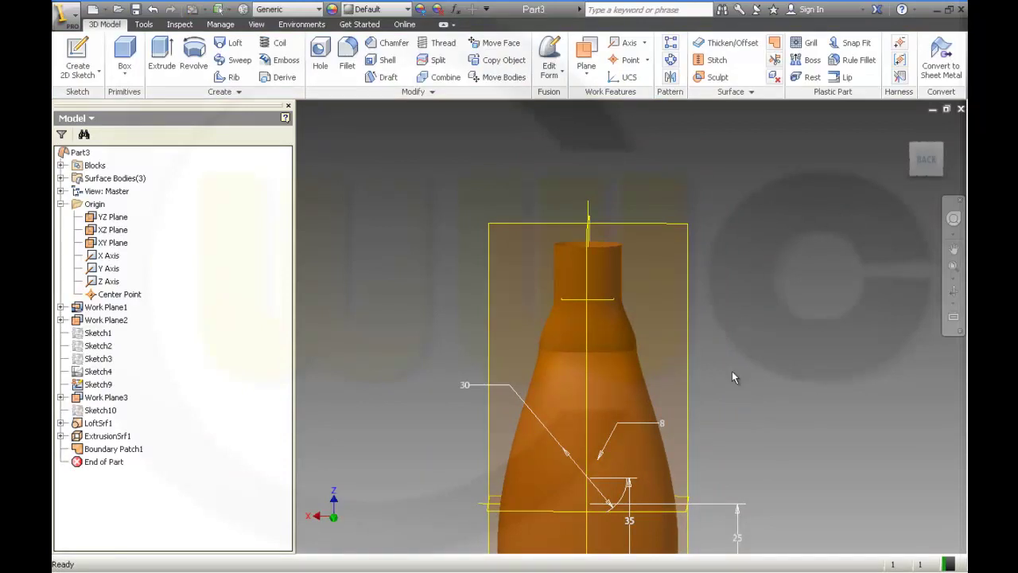
{"action": "middle_click_drag", "start_coordinate": [667, 372], "coordinate": [705, 395]}
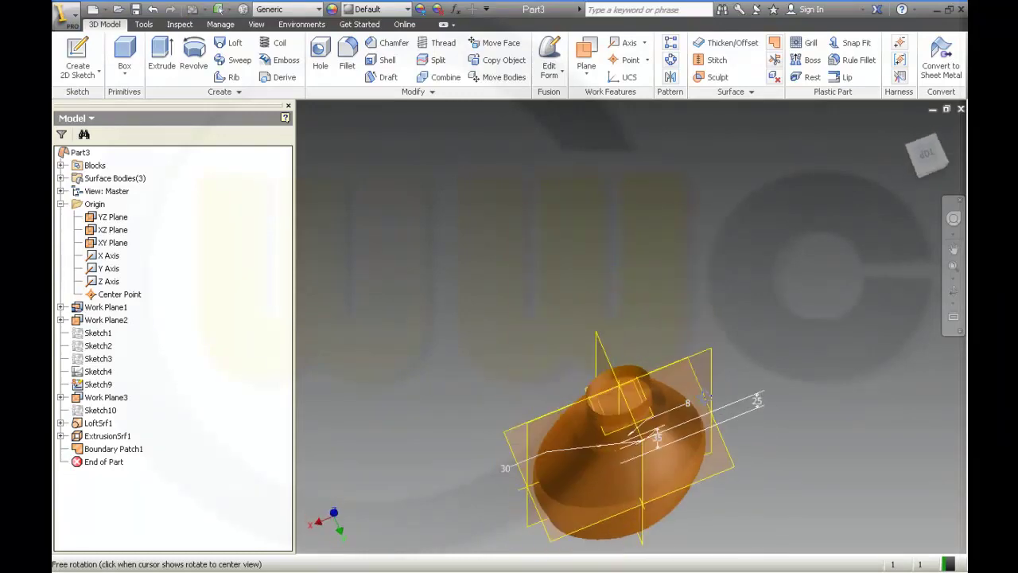
{"action": "key", "text": "F5"}
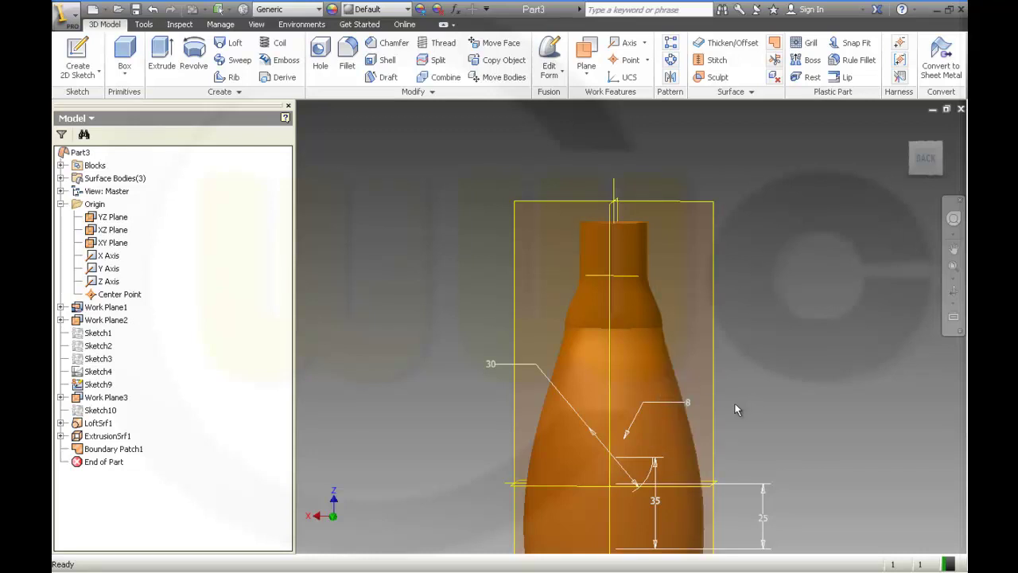
{"action": "double_click", "coordinate": [100, 411]}
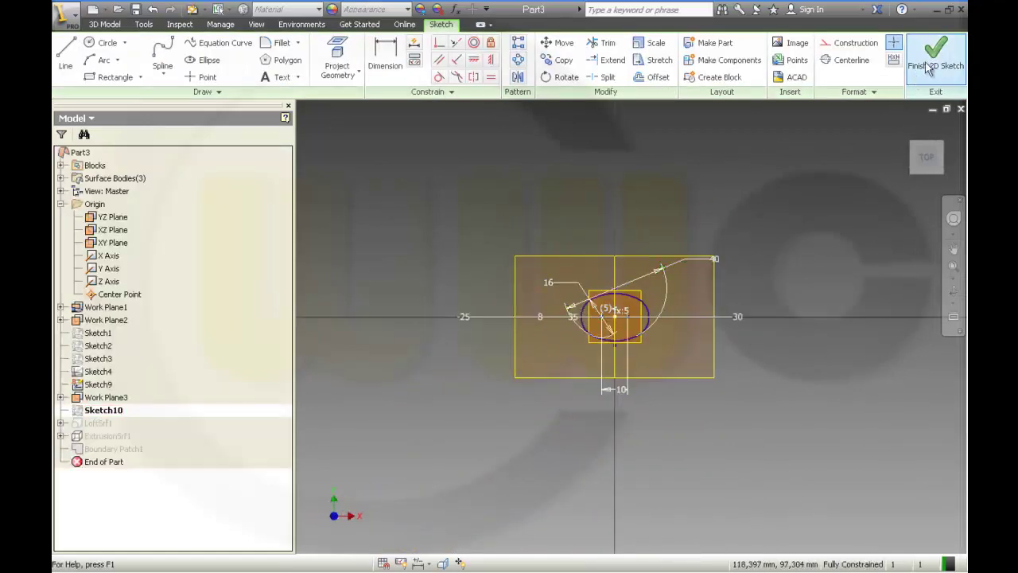
{"action": "left_click", "coordinate": [935, 54]}
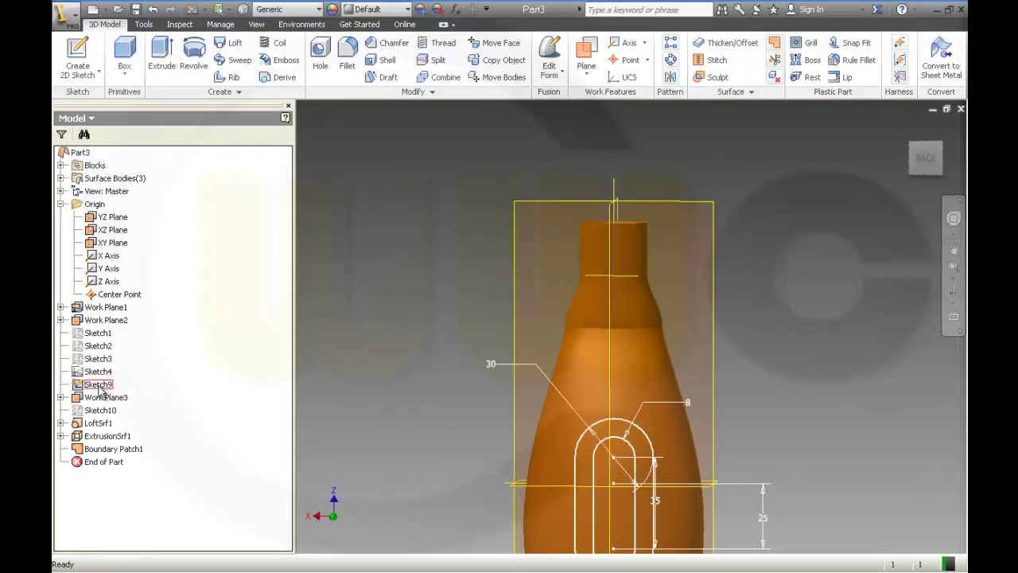
Reopen the side rail sketch, Sketch4, raise the spline's upper shape point a little further, and finish the sketch
{"action": "double_click", "coordinate": [99, 371]}
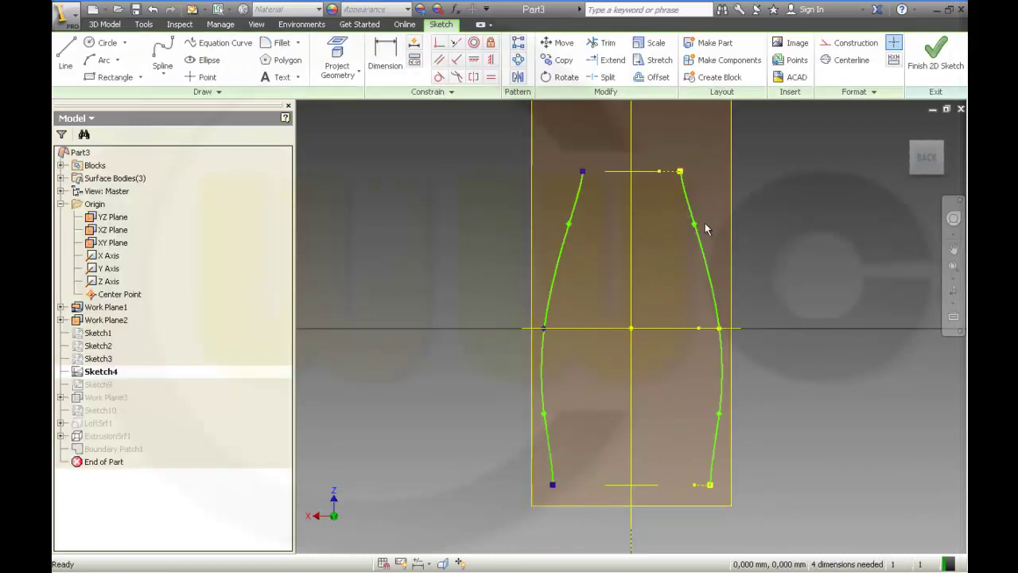
{"action": "left_click_drag", "start_coordinate": [693, 227], "coordinate": [694, 208]}
{"action": "left_click", "coordinate": [929, 57]}
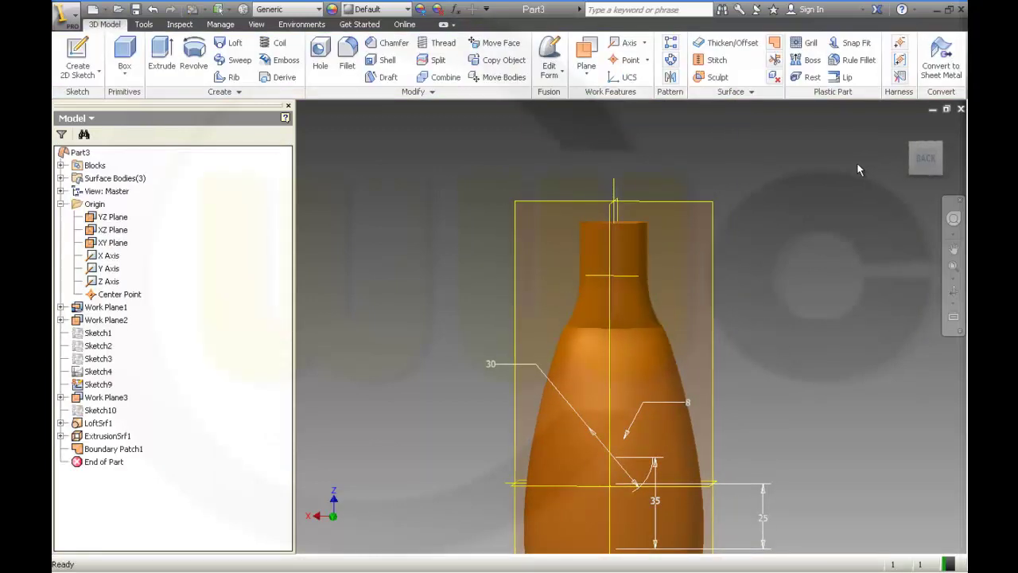
{"action": "middle_click_drag", "start_coordinate": [719, 362], "coordinate": [689, 253]}
{"action": "mouse_move", "coordinate": [629, 313]}
{"action": "middle_mouse_down"}
{"action": "mouse_move", "coordinate": [627, 338]}
{"action": "mouse_move", "coordinate": [618, 304]}
{"action": "mouse_move", "coordinate": [620, 348]}
{"action": "mouse_move", "coordinate": [619, 322]}
{"action": "mouse_move", "coordinate": [596, 302]}
{"action": "mouse_move", "coordinate": [622, 302]}
{"action": "middle_mouse_up"}
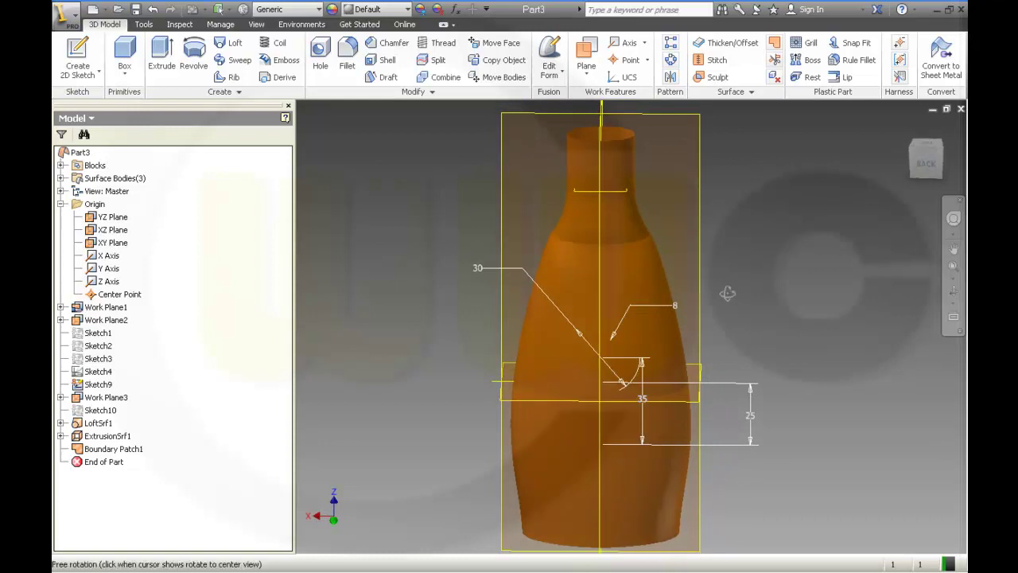
{"action": "middle_click_drag", "start_coordinate": [737, 284], "coordinate": [711, 256], "text": "shift"}
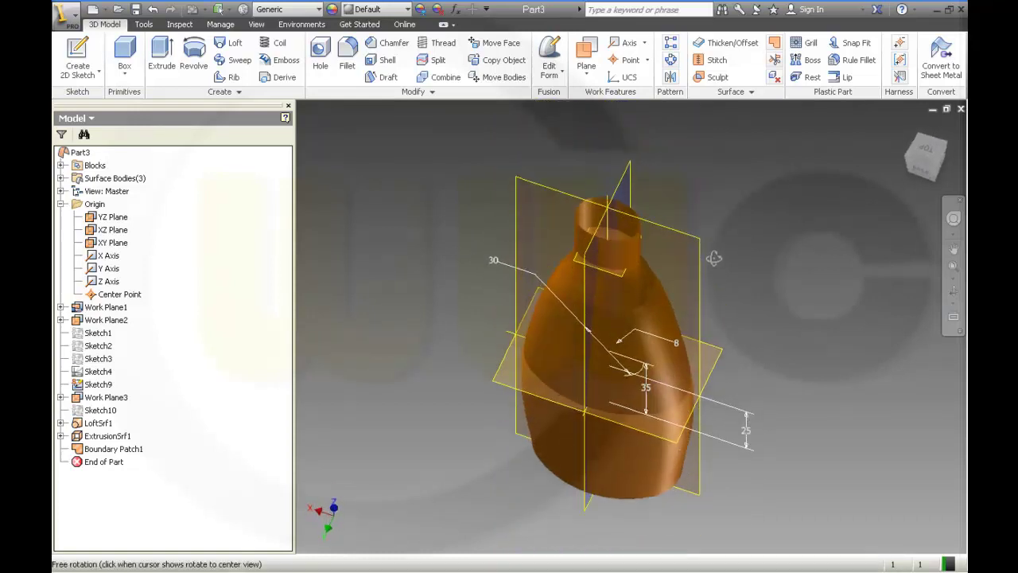
Start a surface trim with the slot outline from Sketch9 as the cutting tool
{"action": "left_click", "coordinate": [112, 386]}
{"action": "mouse_move", "coordinate": [384, 392]}
{"action": "middle_mouse_down", "text": "shift"}
{"action": "mouse_move", "coordinate": [395, 348]}
{"action": "mouse_move", "coordinate": [382, 346]}
{"action": "mouse_move", "coordinate": [386, 352]}
{"action": "middle_mouse_up", "text": "shift"}
{"action": "left_click", "coordinate": [391, 336]}
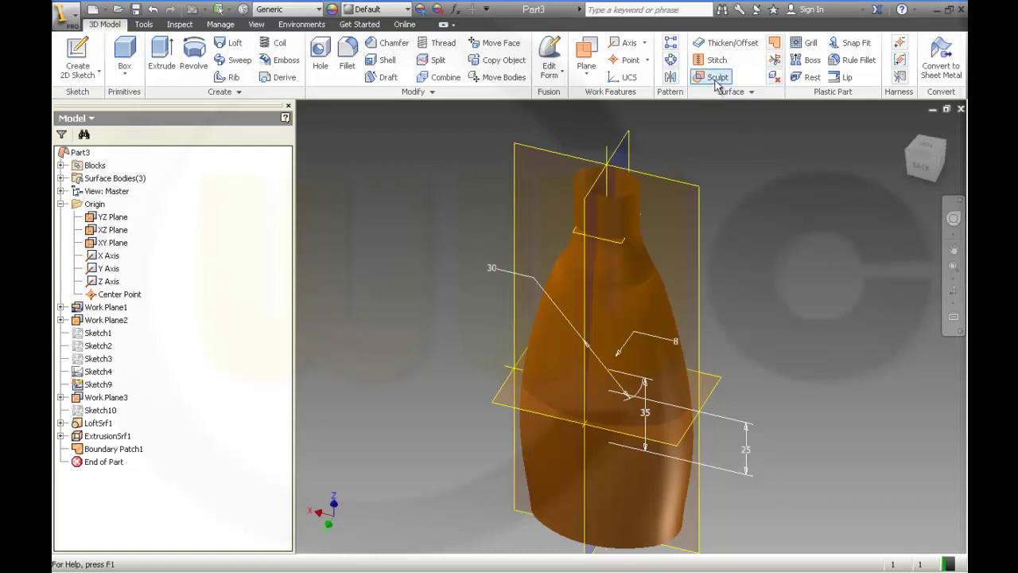
{"action": "left_click", "coordinate": [773, 60]}
{"action": "middle_click_drag", "start_coordinate": [737, 258], "coordinate": [710, 307], "text": "shift"}
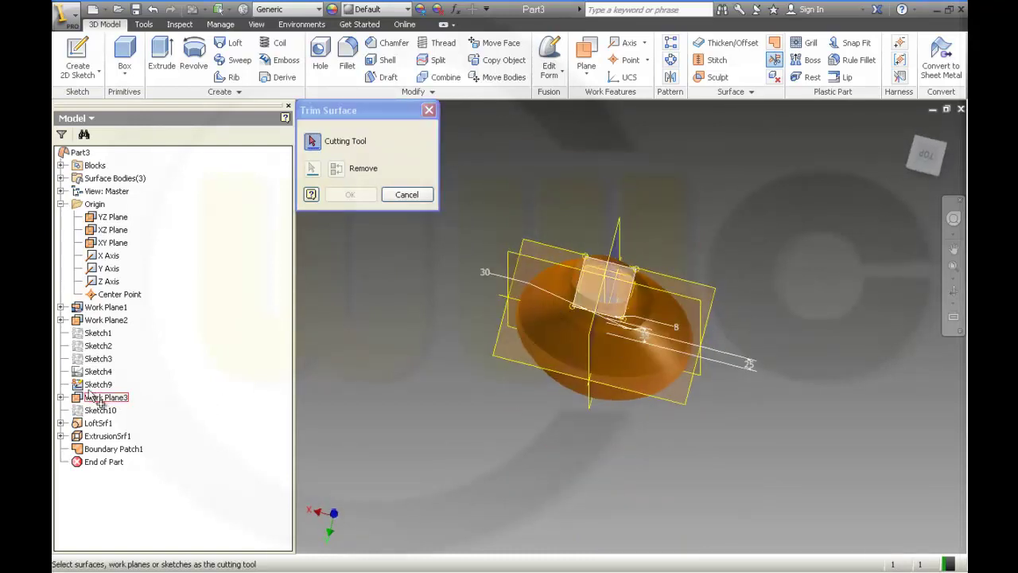
{"action": "scroll", "coordinate": [624, 326], "scroll_direction": "up", "scroll_amount": 5}
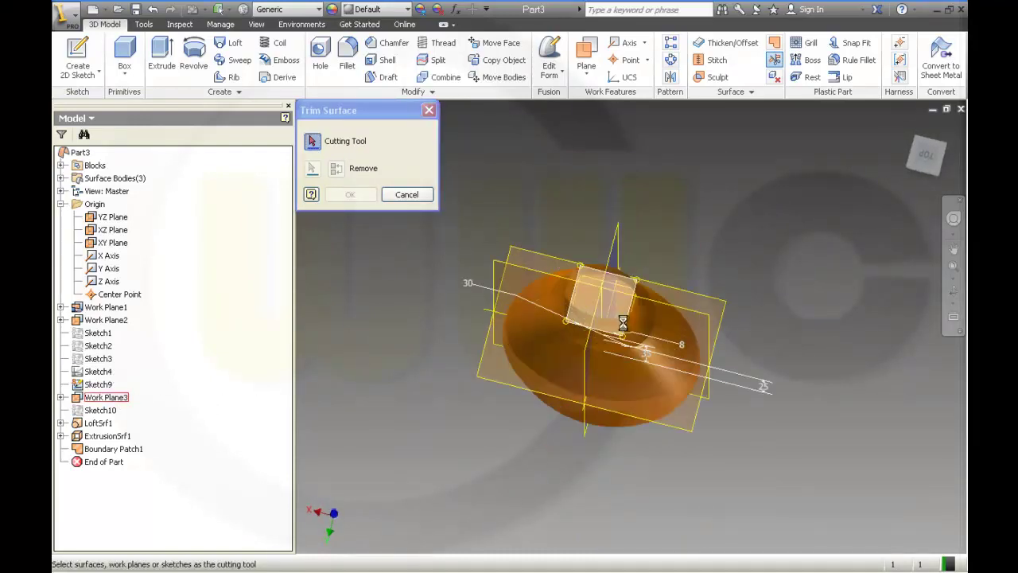
{"action": "scroll", "coordinate": [530, 341], "scroll_direction": "up", "scroll_amount": 3}
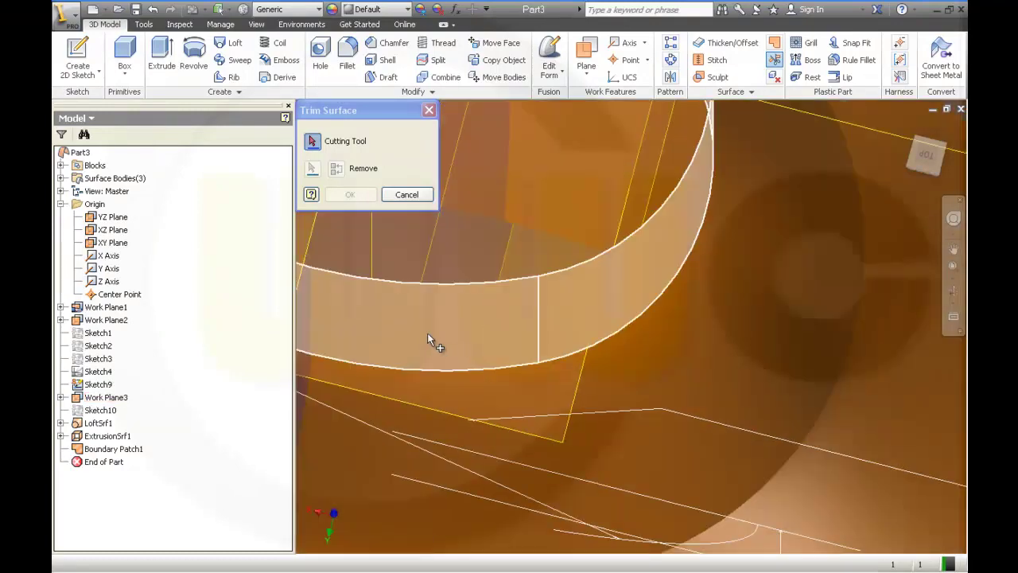
{"action": "scroll", "coordinate": [429, 330], "scroll_direction": "down", "scroll_amount": 3}
{"action": "scroll", "coordinate": [355, 308], "scroll_direction": "down", "scroll_amount": 4}
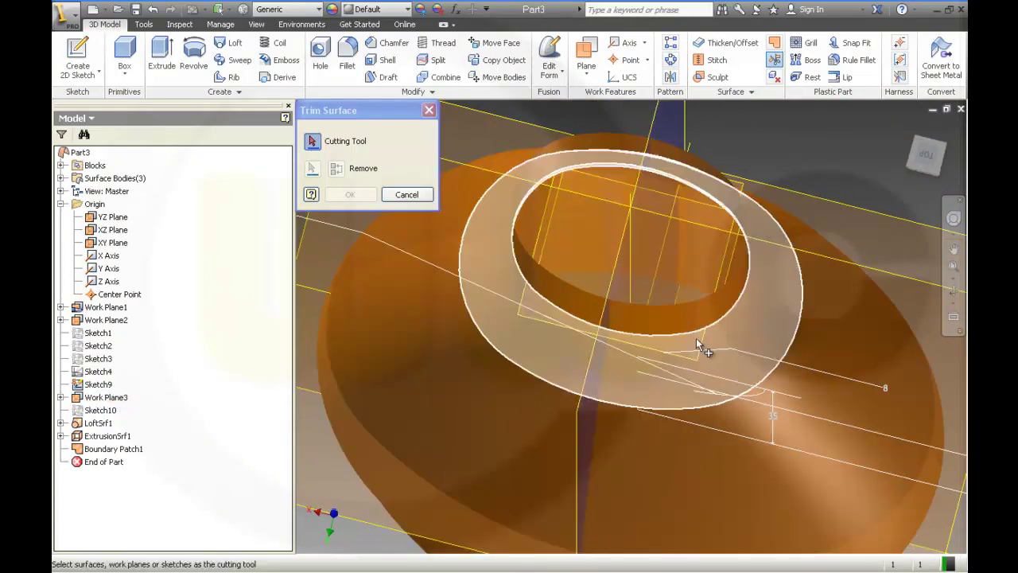
{"action": "mouse_move", "coordinate": [702, 345]}
{"action": "middle_mouse_down", "text": "shift"}
{"action": "mouse_move", "coordinate": [693, 359]}
{"action": "mouse_move", "coordinate": [700, 354]}
{"action": "middle_mouse_up", "text": "shift"}
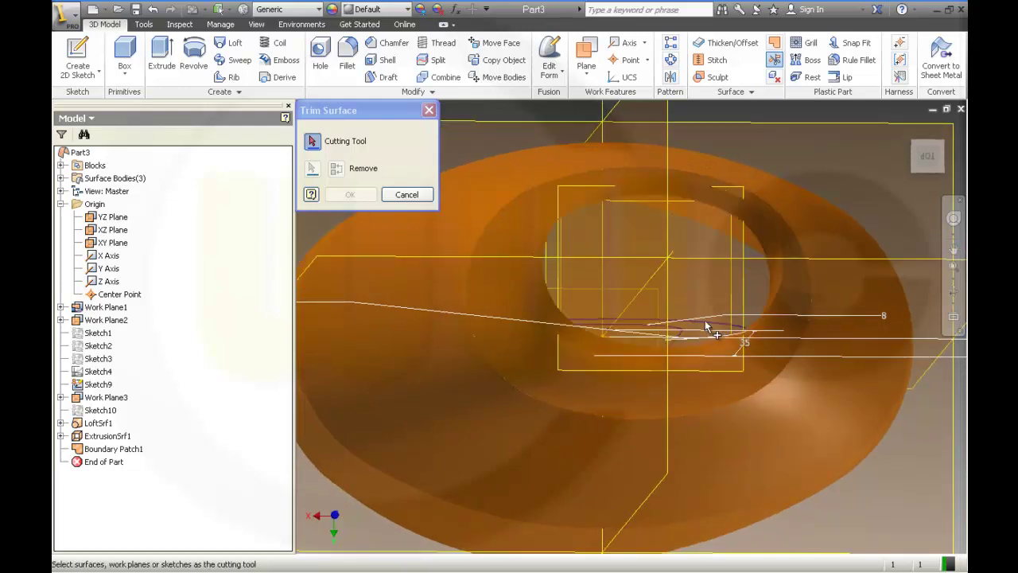
{"action": "left_click", "coordinate": [705, 326]}
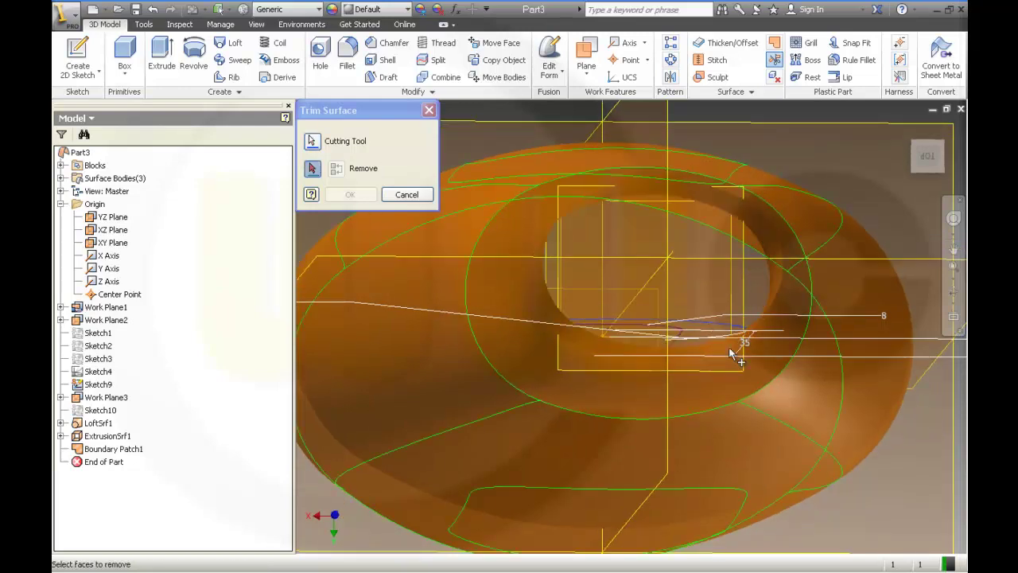
Choose the slot-shaped regions on both opposite sides of the lofted body as the faces to remove and complete the surface trim
{"action": "mouse_move", "coordinate": [697, 371]}
{"action": "middle_mouse_down", "text": "shift"}
{"action": "mouse_move", "coordinate": [684, 353]}
{"action": "mouse_move", "coordinate": [668, 364]}
{"action": "mouse_move", "coordinate": [676, 332]}
{"action": "mouse_move", "coordinate": [722, 361]}
{"action": "middle_mouse_up", "text": "shift"}
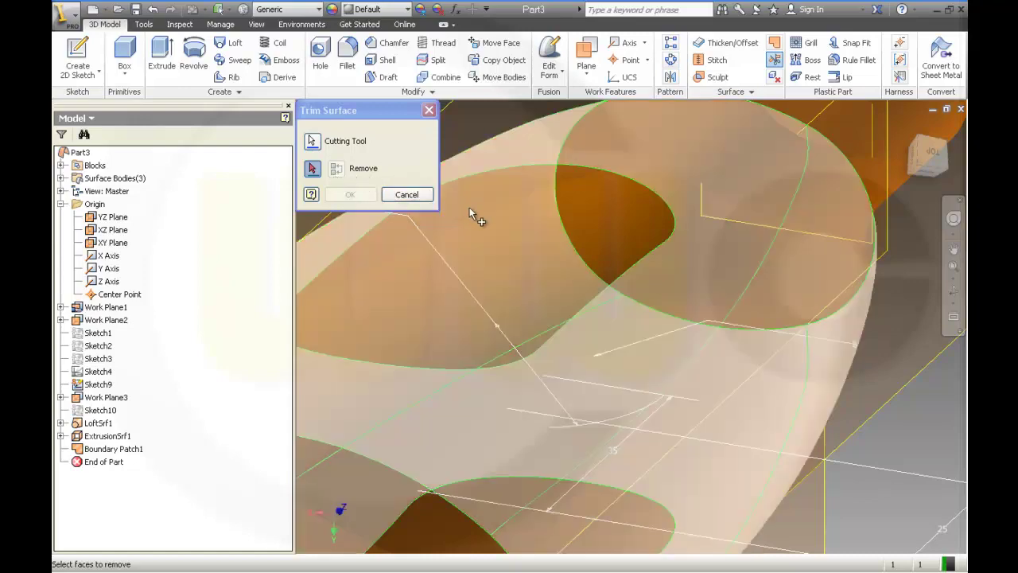
{"action": "middle_click_drag", "start_coordinate": [472, 216], "coordinate": [543, 228], "text": "shift"}
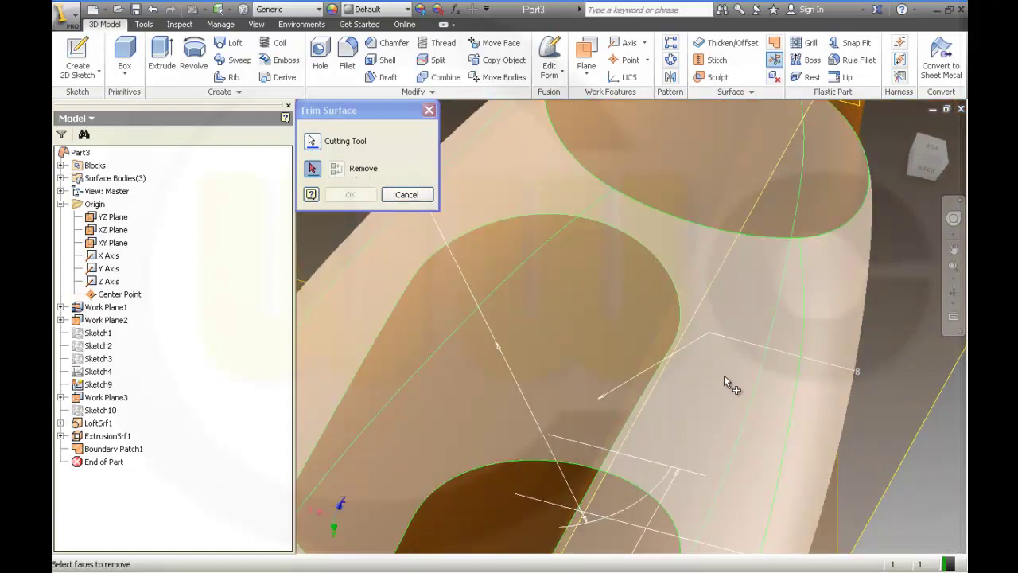
{"action": "middle_click_drag", "start_coordinate": [723, 375], "coordinate": [641, 171], "text": "shift"}
{"action": "left_click", "coordinate": [709, 377]}
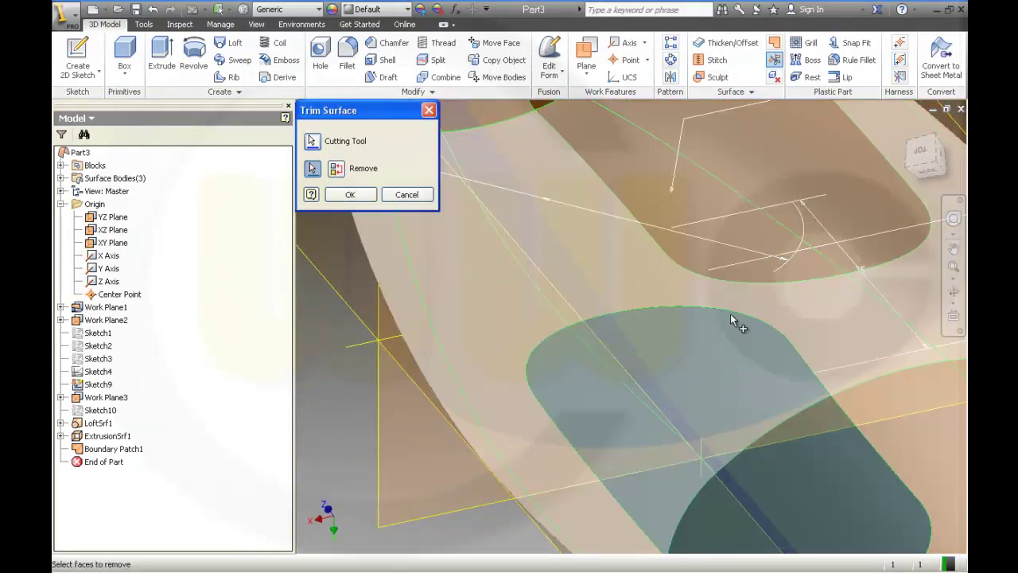
{"action": "mouse_move", "coordinate": [730, 314]}
{"action": "middle_mouse_down", "text": "shift"}
{"action": "mouse_move", "coordinate": [686, 302]}
{"action": "mouse_move", "coordinate": [702, 376]}
{"action": "mouse_move", "coordinate": [685, 531]}
{"action": "middle_mouse_up", "text": "shift"}
{"action": "middle_click_drag", "start_coordinate": [707, 238], "coordinate": [703, 456]}
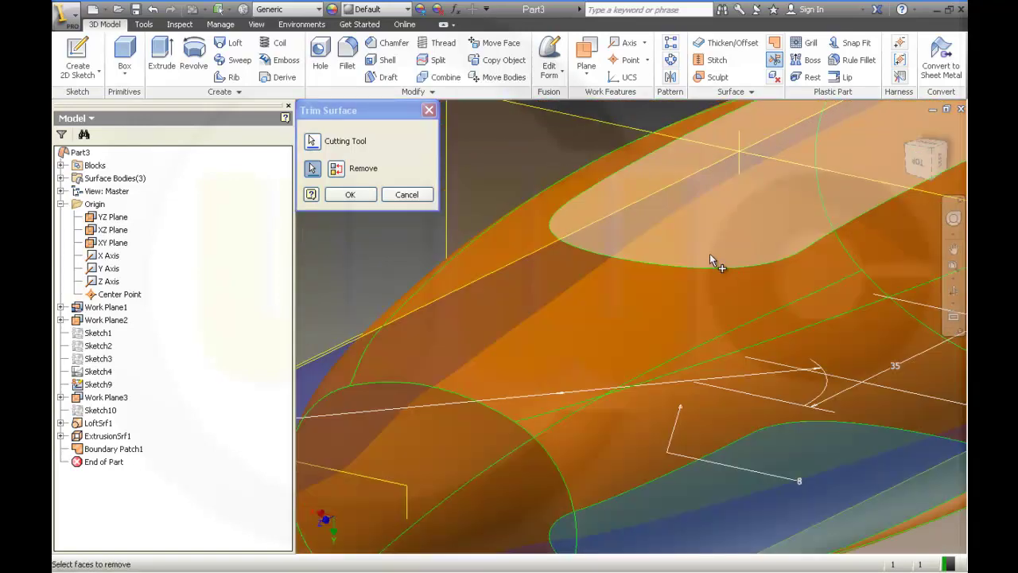
{"action": "left_click", "coordinate": [710, 250]}
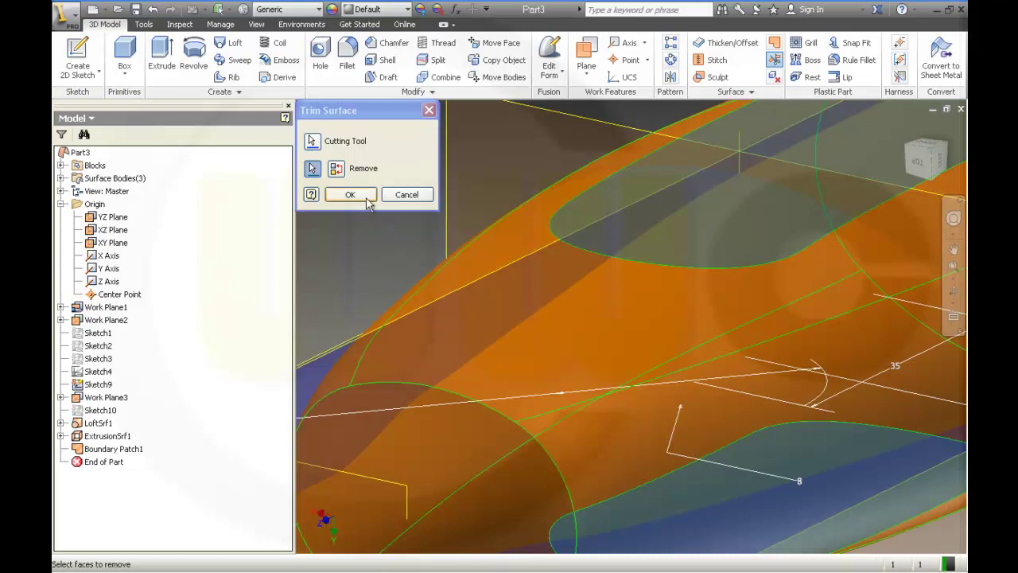
{"action": "left_click", "coordinate": [349, 195]}
Roll the part history back to just before Trim1 by moving the End of Part marker above it
{"action": "middle_click_drag", "start_coordinate": [367, 196], "coordinate": [472, 368], "text": "shift"}
{"action": "scroll", "coordinate": [532, 366], "scroll_direction": "down", "scroll_amount": 5}
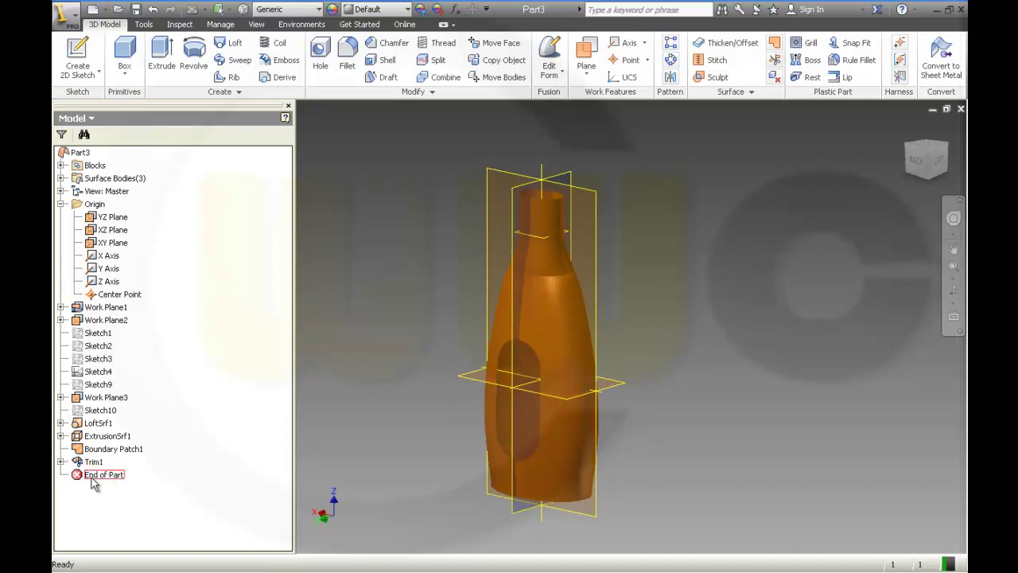
{"action": "left_click_drag", "start_coordinate": [106, 471], "coordinate": [108, 463]}
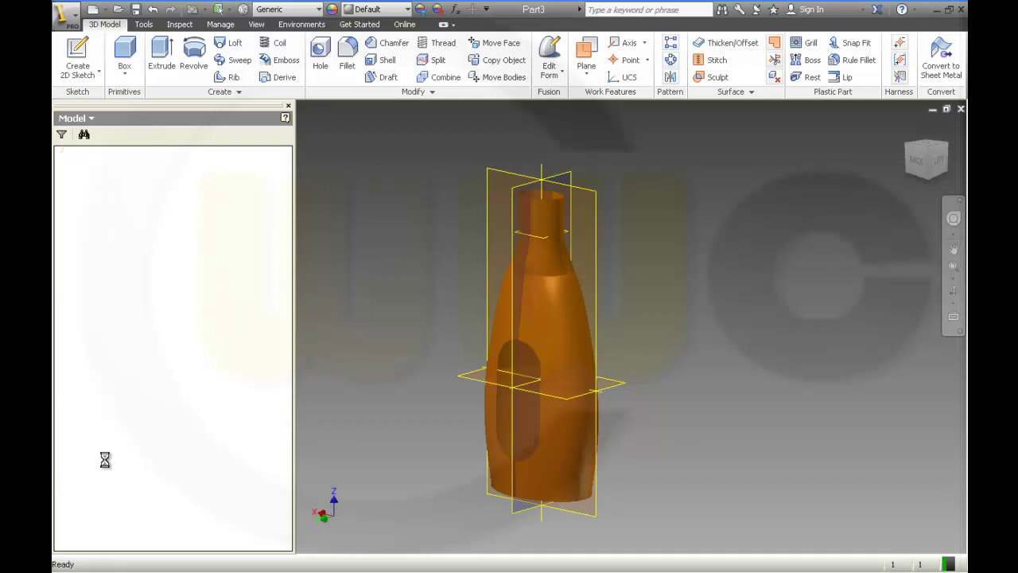
{"action": "middle_click_drag", "start_coordinate": [656, 380], "coordinate": [739, 234], "text": "shift"}
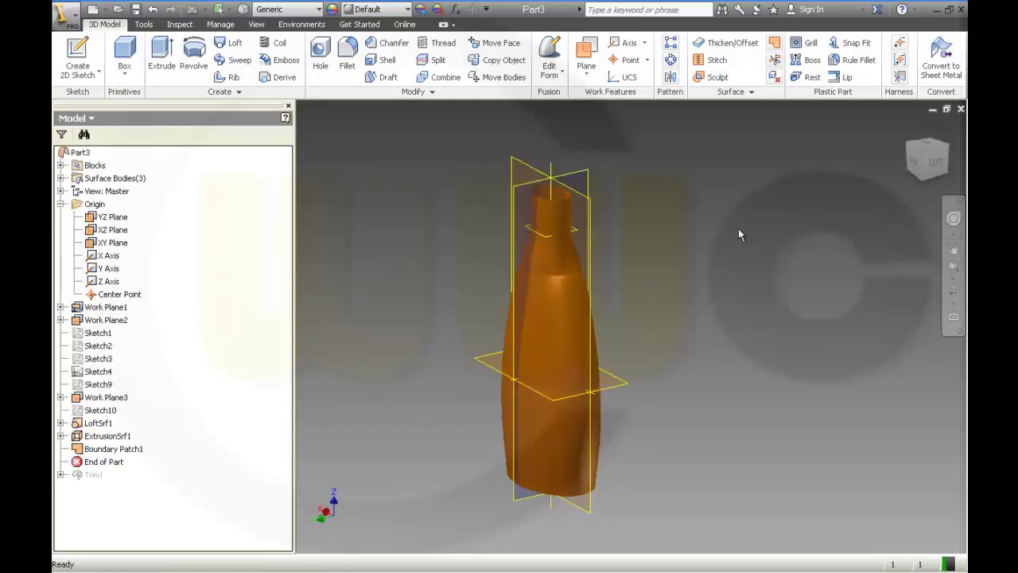
Start a Thicken/Offset with surface output and quilt selection, and pick the lofted body as the quilt
{"action": "left_click", "coordinate": [732, 43]}
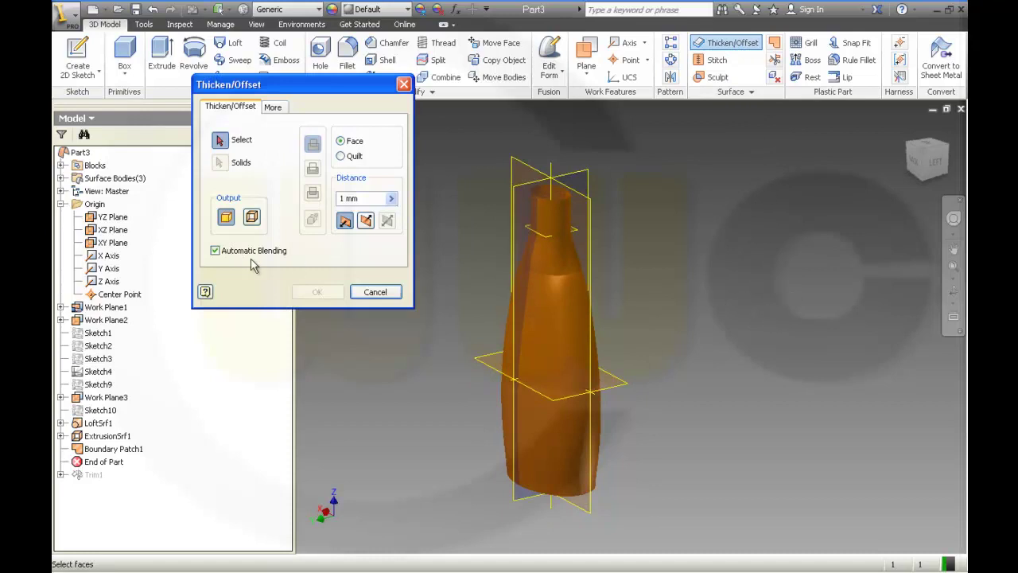
{"action": "left_click", "coordinate": [252, 220]}
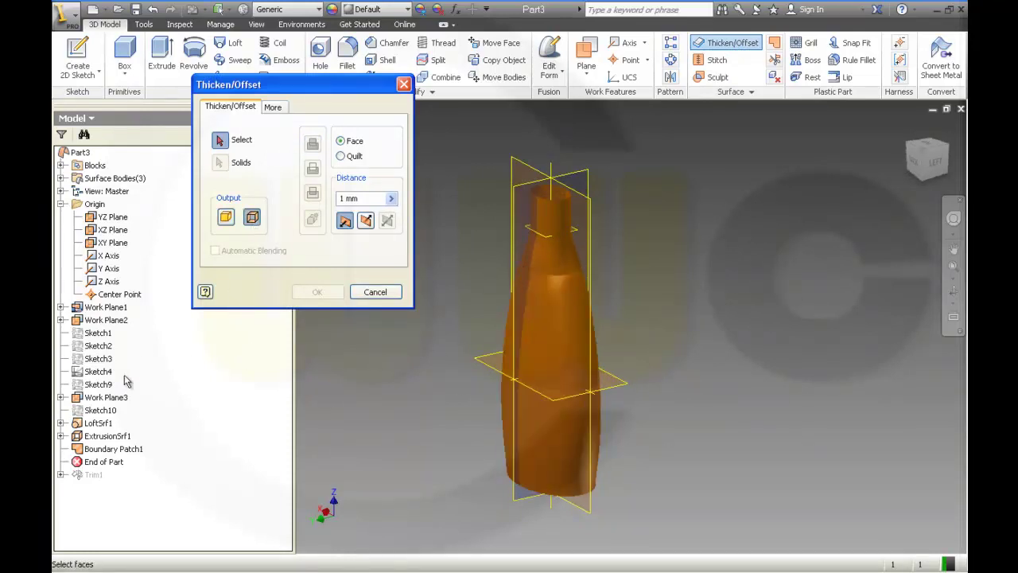
{"action": "left_click", "coordinate": [92, 425]}
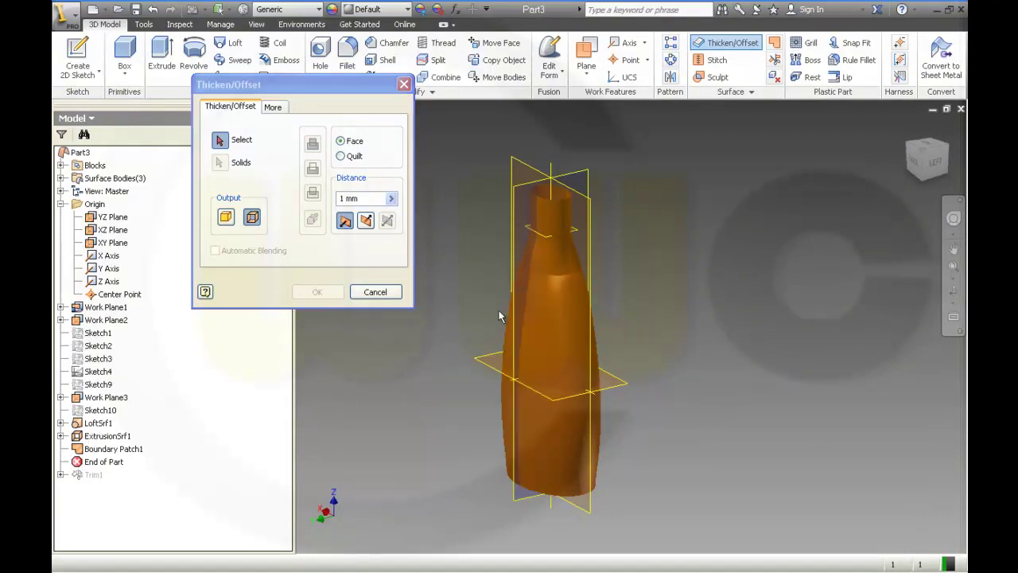
{"action": "left_click", "coordinate": [341, 156]}
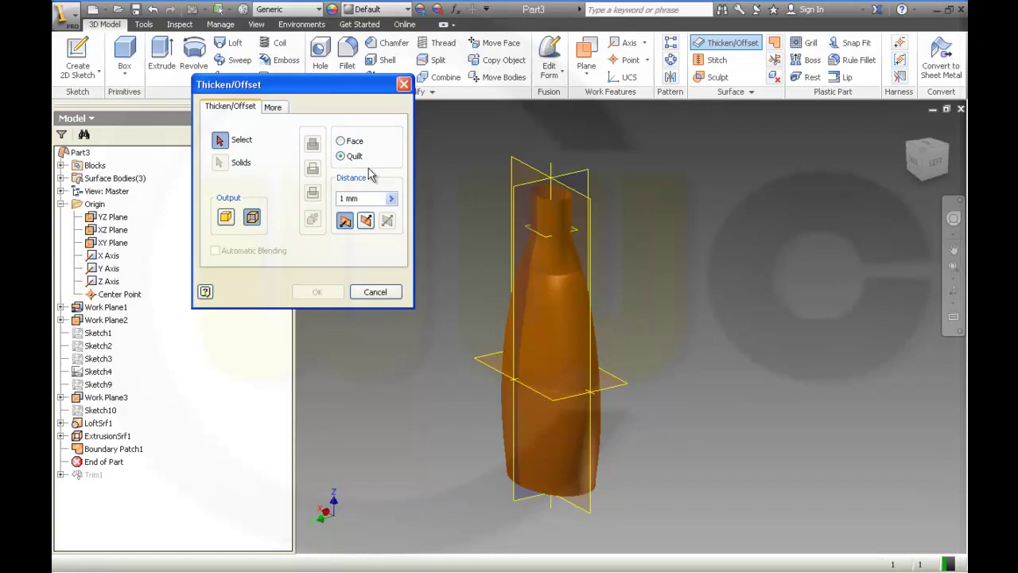
{"action": "left_click", "coordinate": [543, 320]}
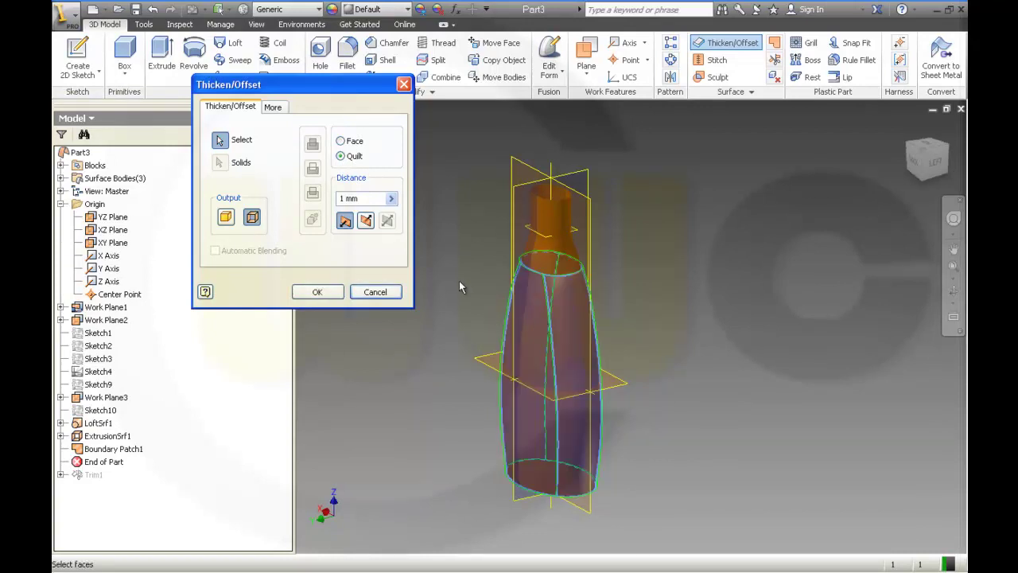
Set the offset distance to 5 mm, flip the direction to the inside of the body, and try to create the offset
{"action": "middle_click_drag", "start_coordinate": [458, 281], "coordinate": [457, 314], "text": "shift"}
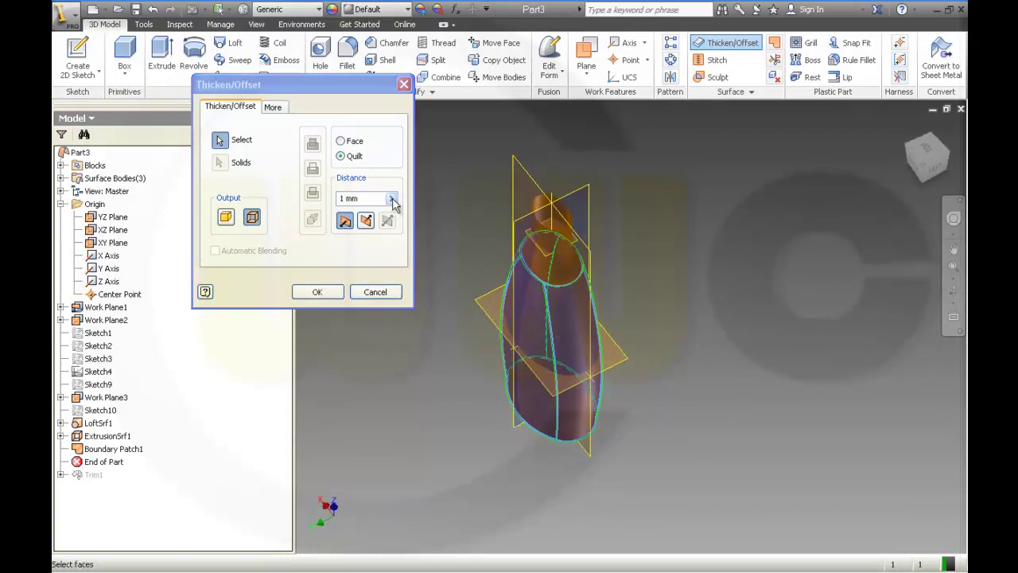
{"action": "left_click", "coordinate": [373, 198]}
{"action": "type", "text": "5"}
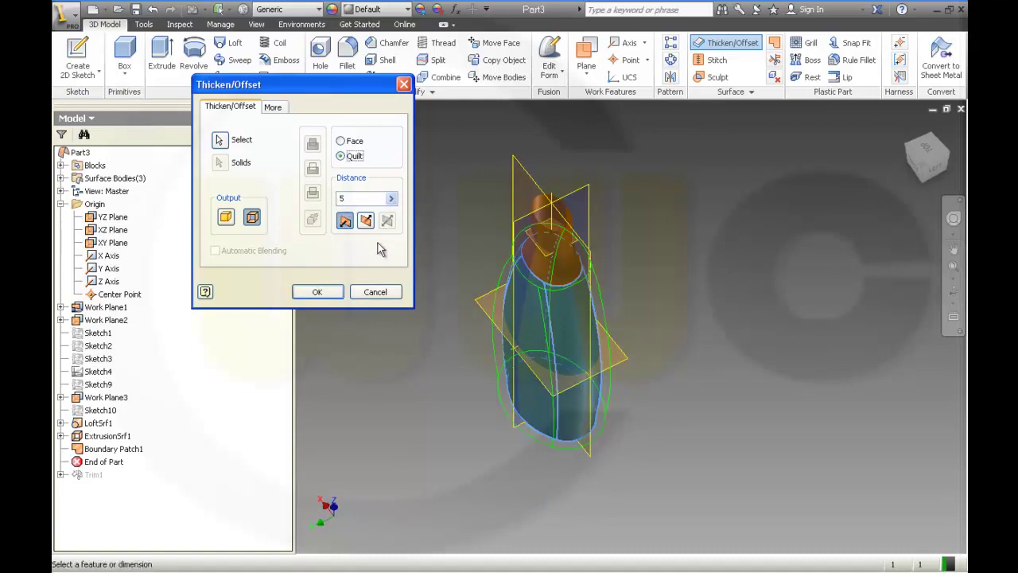
{"action": "middle_click_drag", "start_coordinate": [436, 260], "coordinate": [442, 262], "text": "shift"}
{"action": "left_click", "coordinate": [366, 222]}
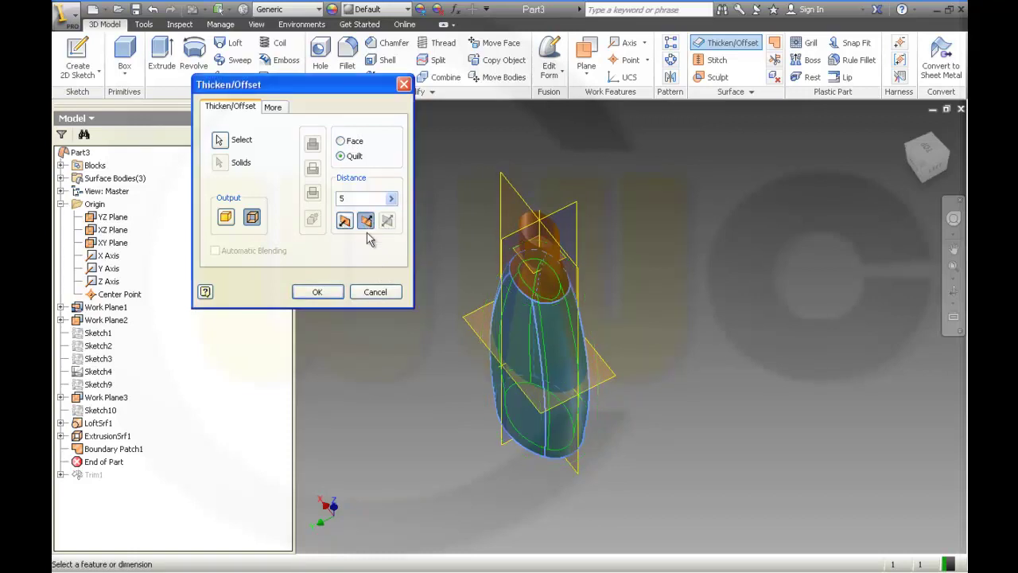
{"action": "left_click", "coordinate": [325, 294]}
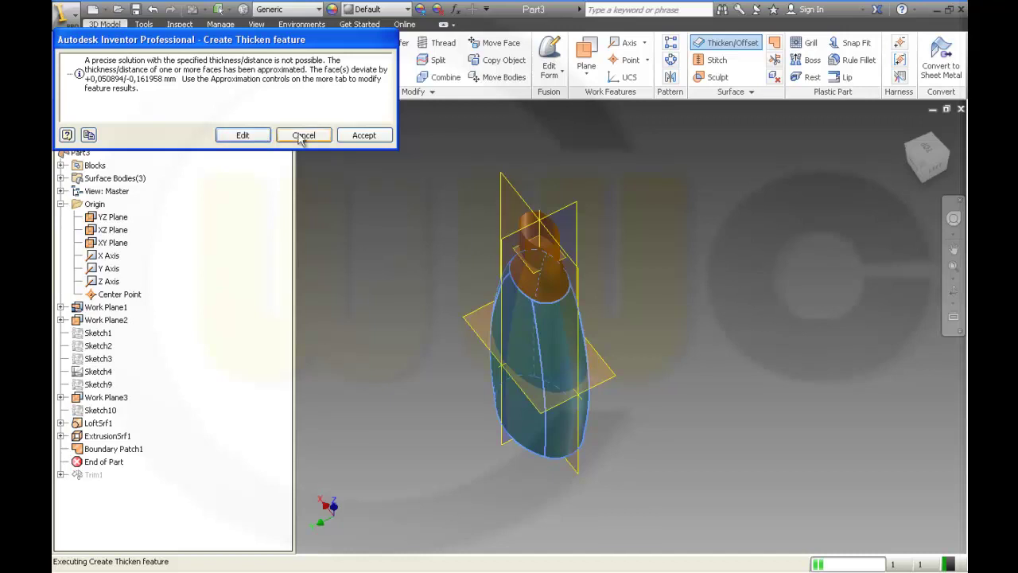
{"action": "left_click", "coordinate": [261, 136]}
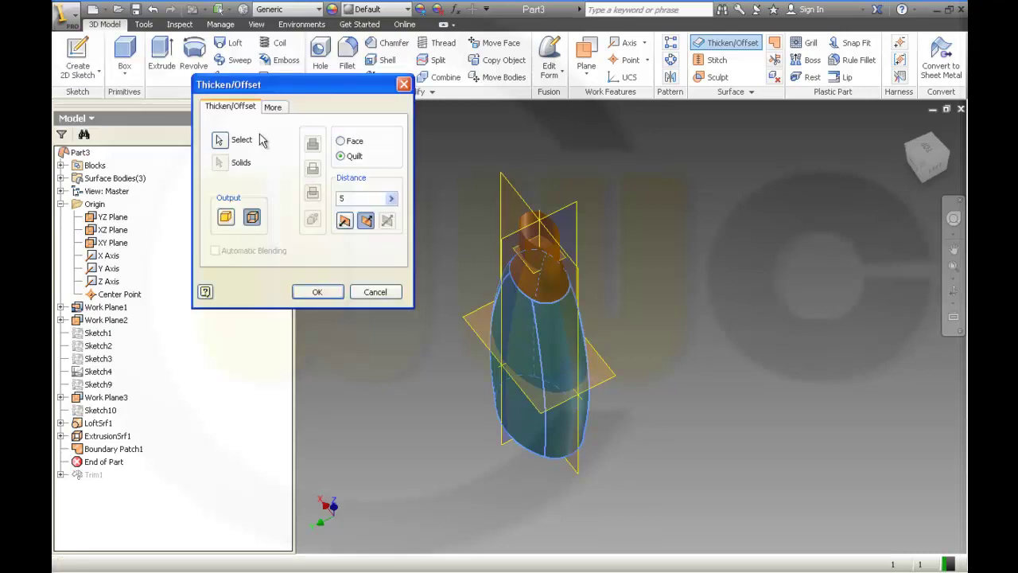
Set the inward offset distance to 3 mm and create the offset surface, accepting the approximated solution
{"action": "double_click", "coordinate": [363, 197]}
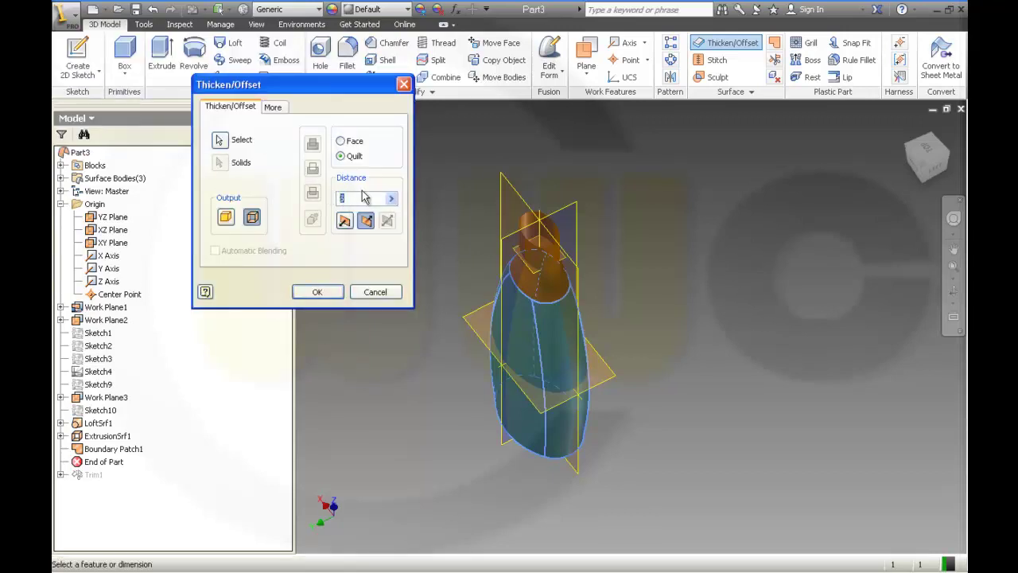
{"action": "type", "text": "3"}
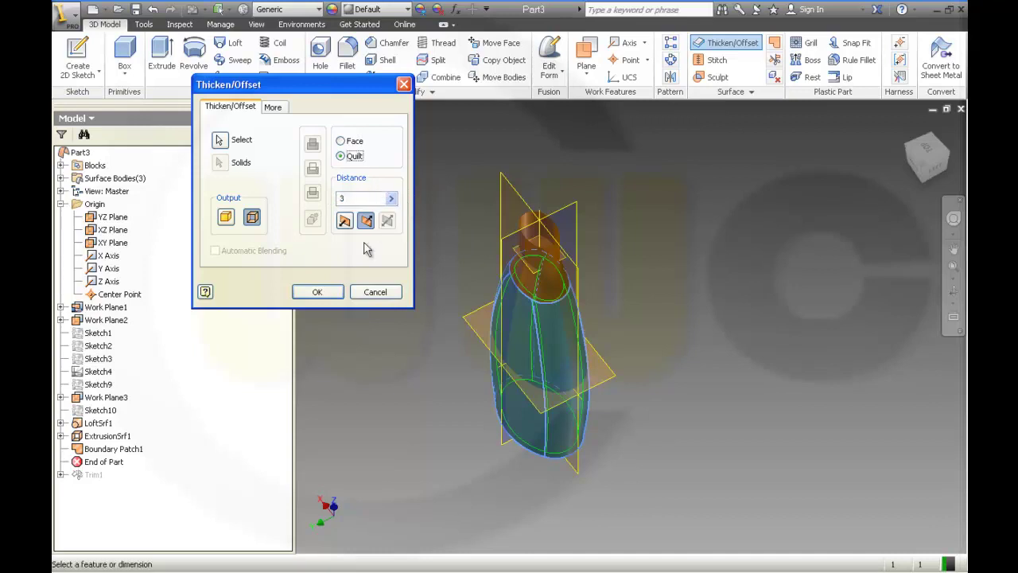
{"action": "left_click", "coordinate": [327, 293]}
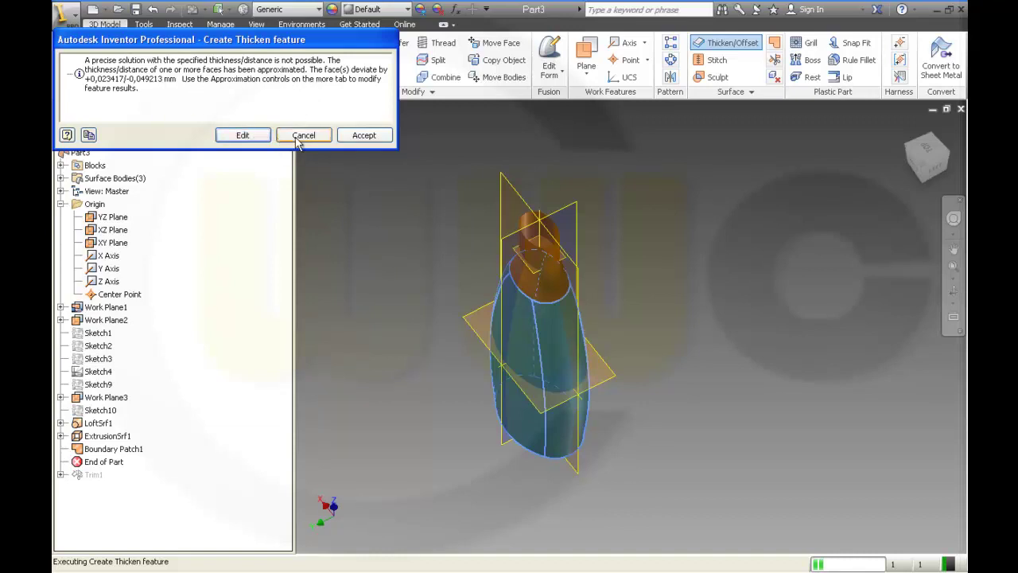
{"action": "left_click", "coordinate": [364, 136]}
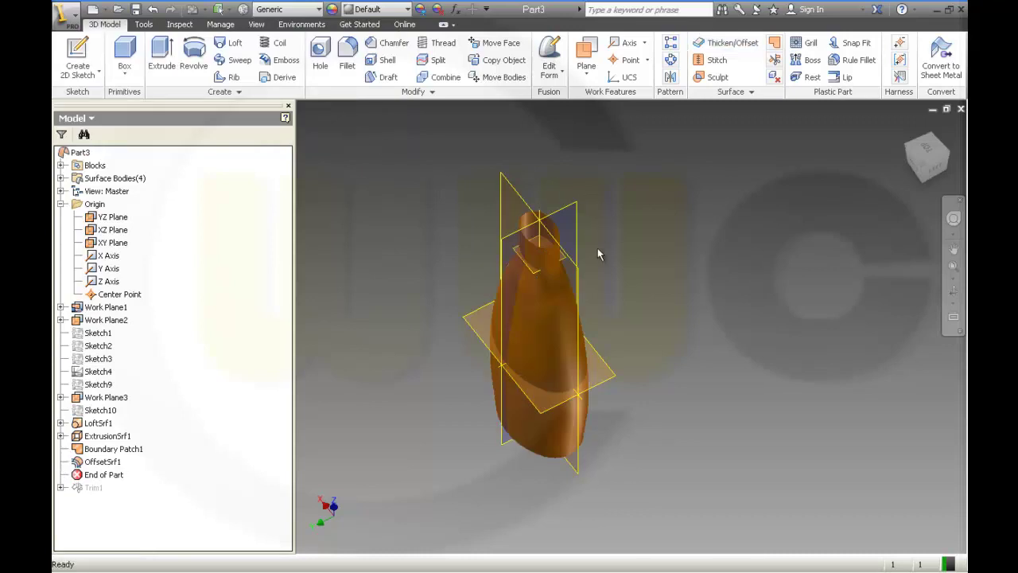
Move the End of Part marker back below Trim1 so that the slot trim is included in the part again
{"action": "middle_click_drag", "start_coordinate": [590, 259], "coordinate": [562, 254]}
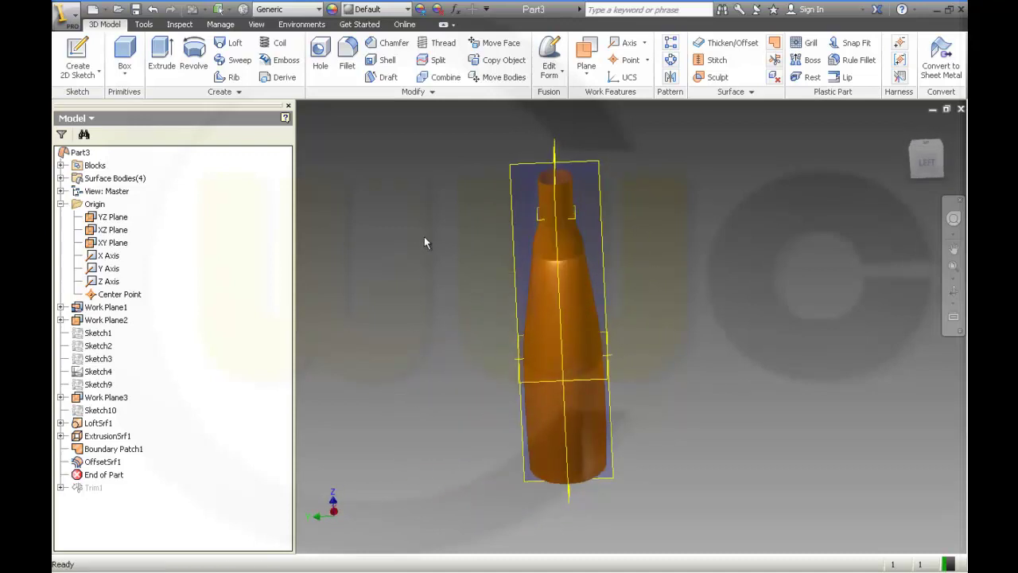
{"action": "middle_click_drag", "start_coordinate": [409, 439], "coordinate": [427, 451]}
{"action": "middle_click_drag", "start_coordinate": [391, 361], "coordinate": [472, 344]}
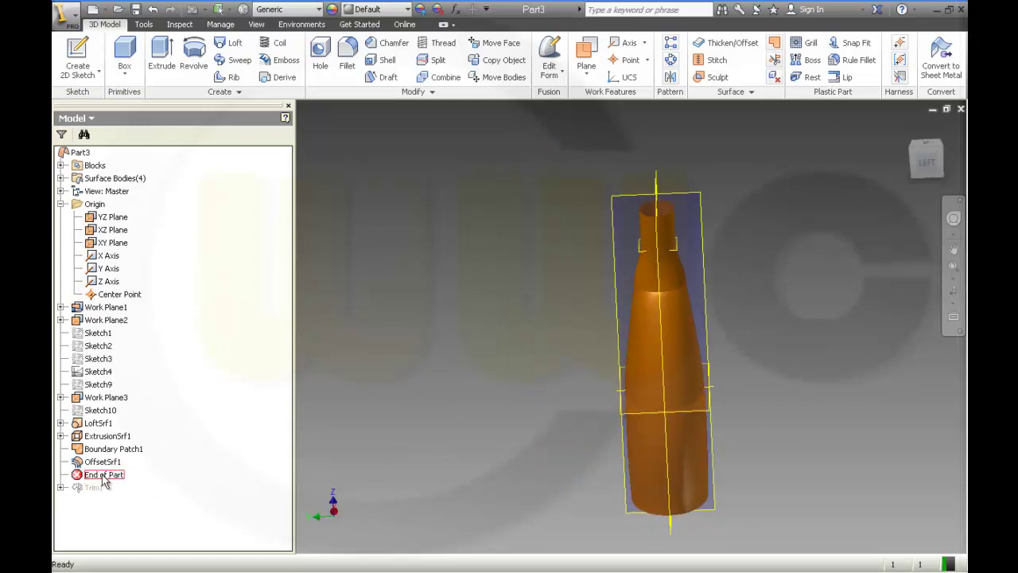
{"action": "left_click_drag", "start_coordinate": [102, 480], "coordinate": [104, 494]}
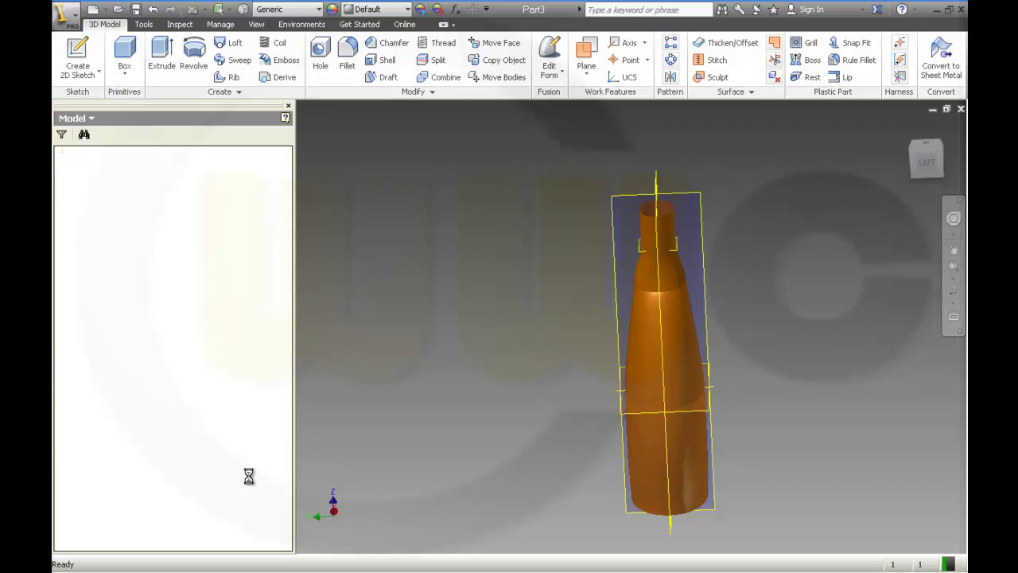
Change the visual style of the model to a shaded display with visible edges
{"action": "middle_click_drag", "start_coordinate": [489, 435], "coordinate": [591, 405], "text": "shift"}
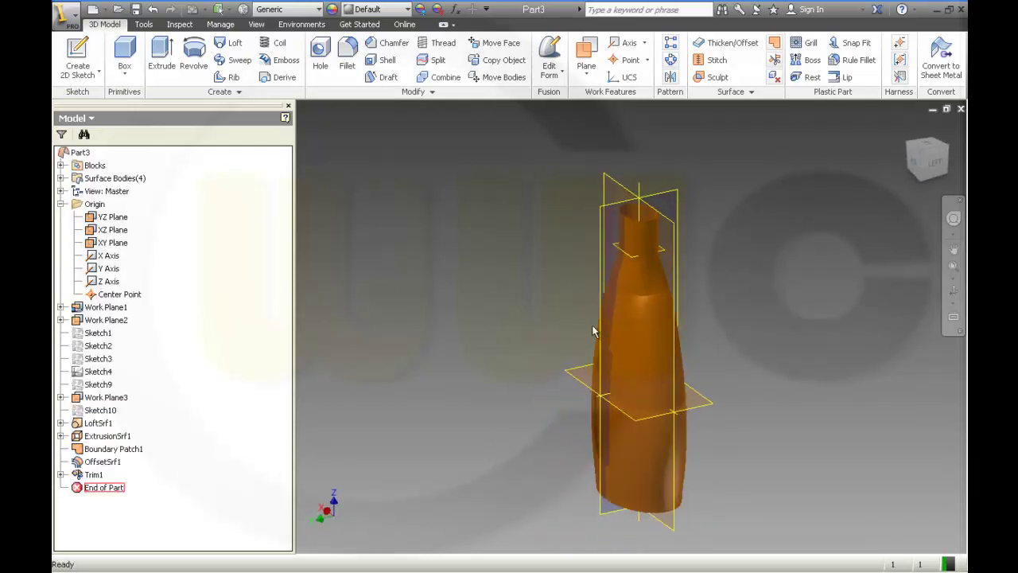
{"action": "scroll", "coordinate": [610, 324], "scroll_direction": "down", "scroll_amount": 5}
{"action": "middle_click_drag", "start_coordinate": [569, 308], "coordinate": [459, 222]}
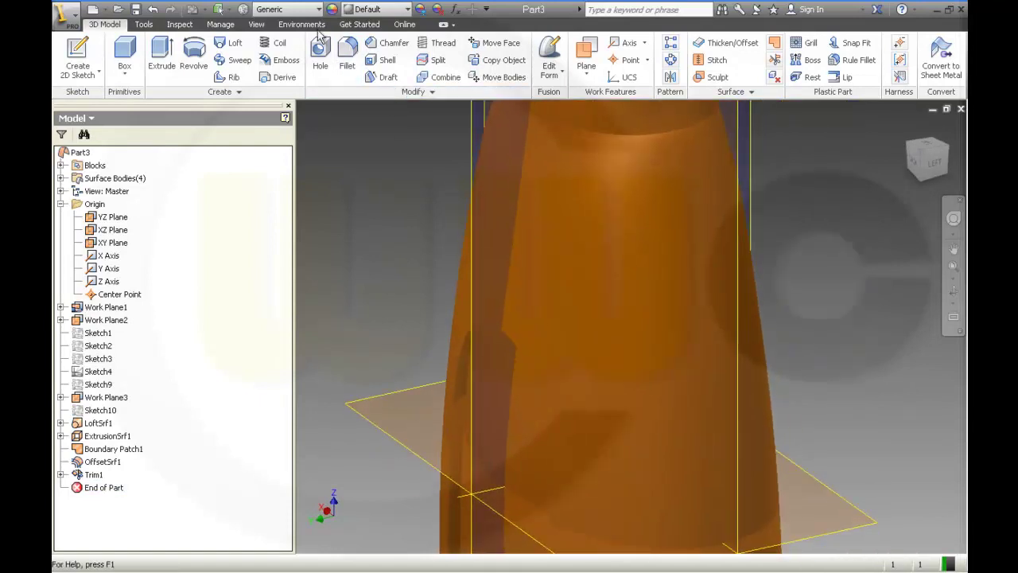
{"action": "left_click", "coordinate": [258, 24]}
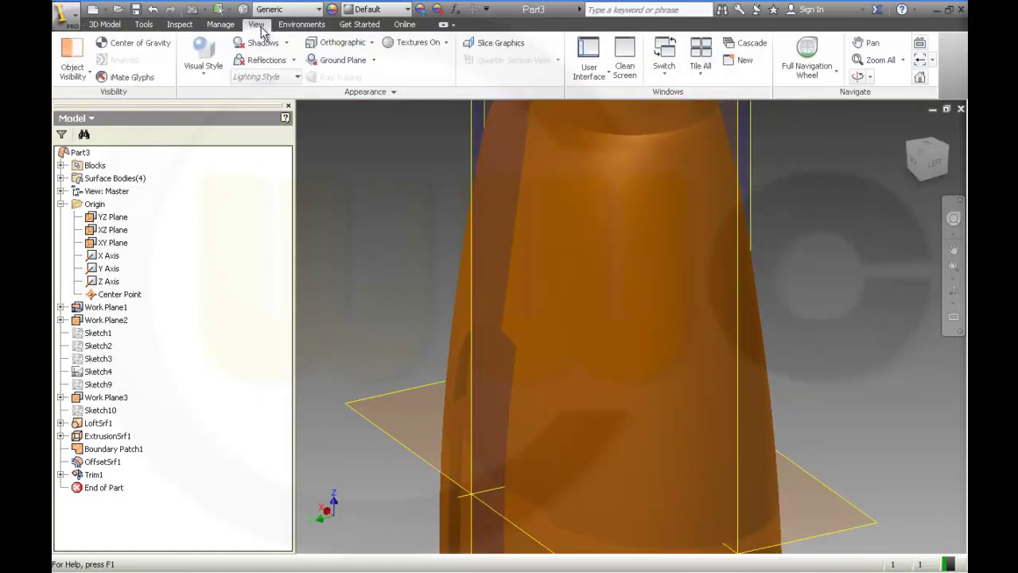
{"action": "left_click", "coordinate": [215, 78]}
{"action": "left_click", "coordinate": [203, 157]}
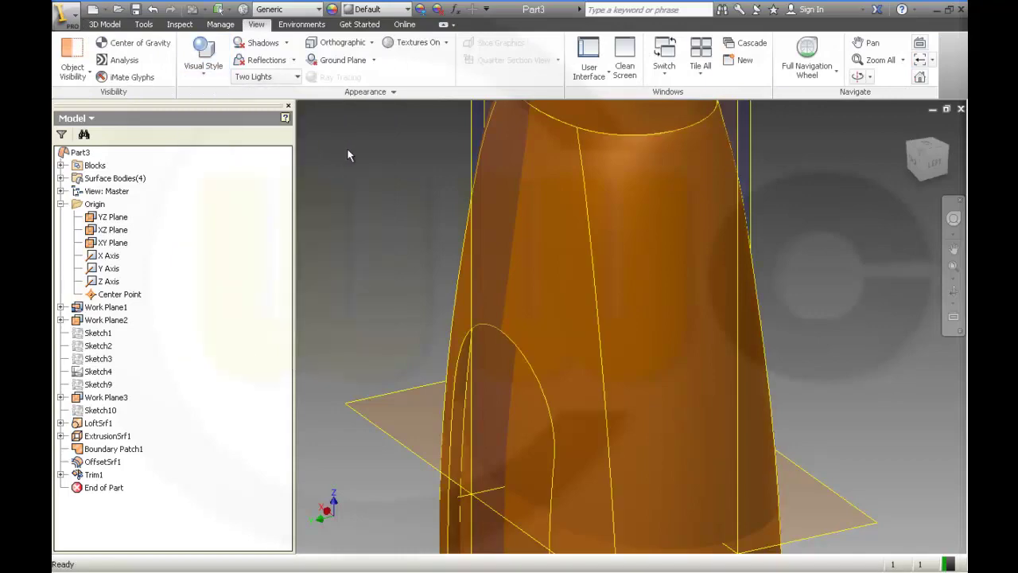
Hide all origin geometry, from the YZ Plane through the axes to the Center Point
{"action": "middle_click_drag", "start_coordinate": [824, 337], "coordinate": [818, 277]}
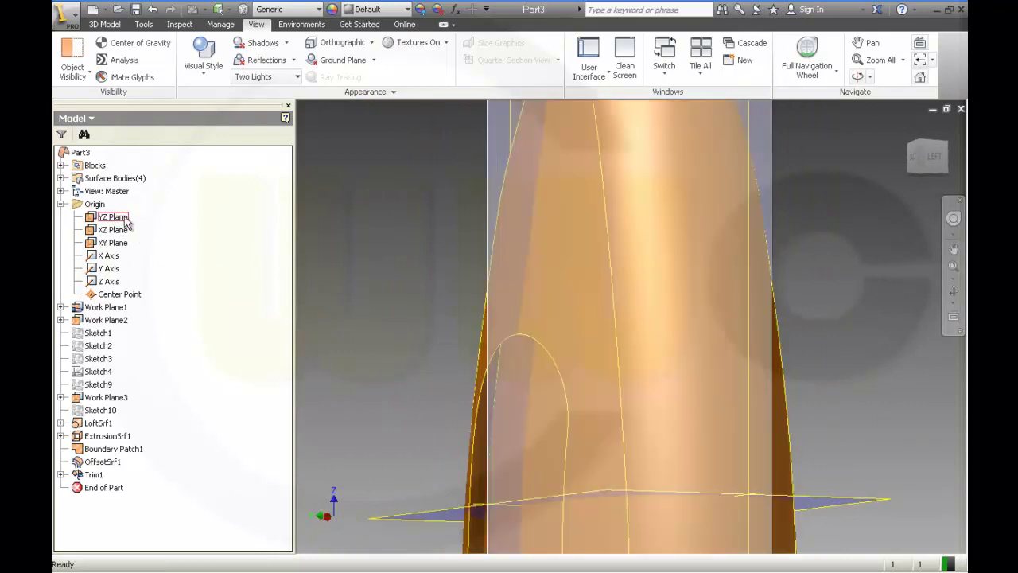
{"action": "left_click", "coordinate": [116, 216]}
{"action": "left_click", "coordinate": [119, 294], "text": "shift"}
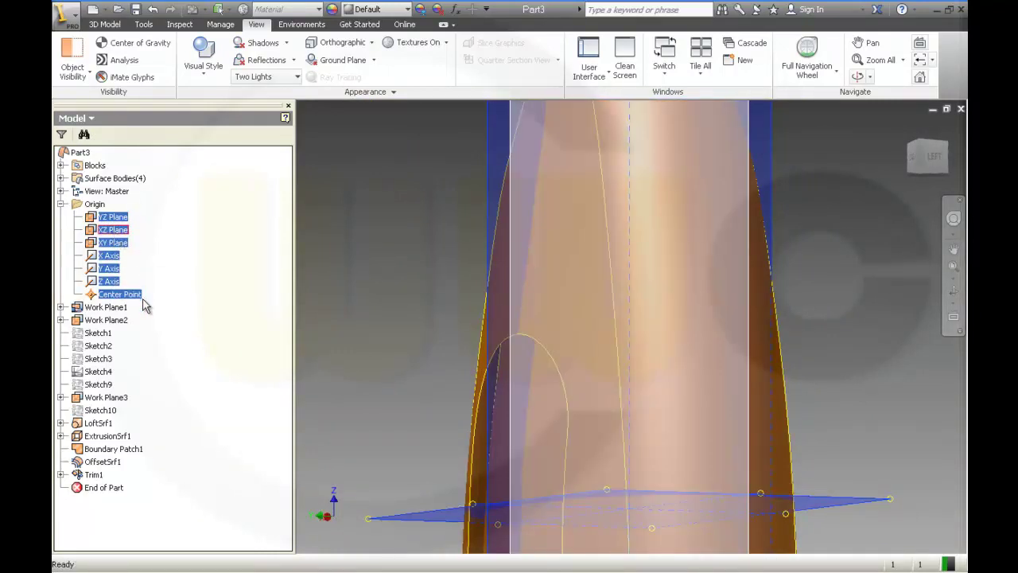
{"action": "middle_click_drag", "start_coordinate": [815, 246], "coordinate": [798, 194]}
{"action": "scroll", "coordinate": [676, 318], "scroll_direction": "up", "scroll_amount": 5}
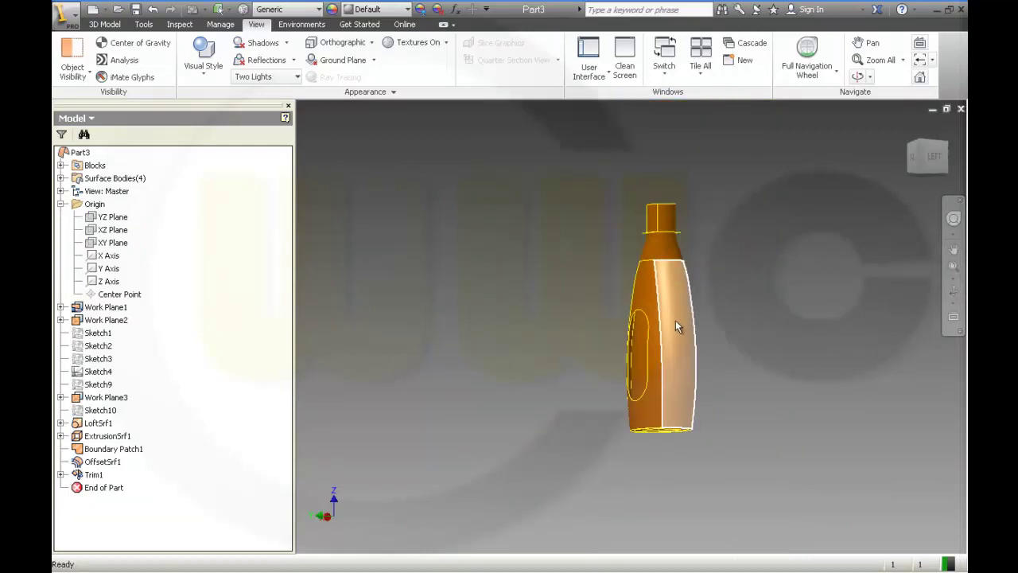
{"action": "middle_click_drag", "start_coordinate": [675, 319], "coordinate": [636, 337], "text": "shift"}
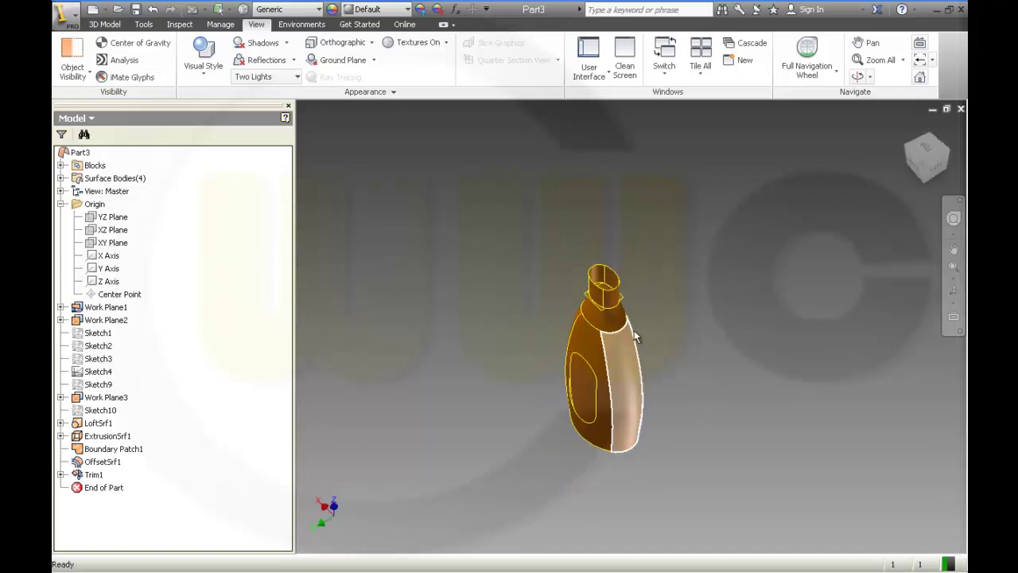
{"action": "left_click", "coordinate": [108, 25]}
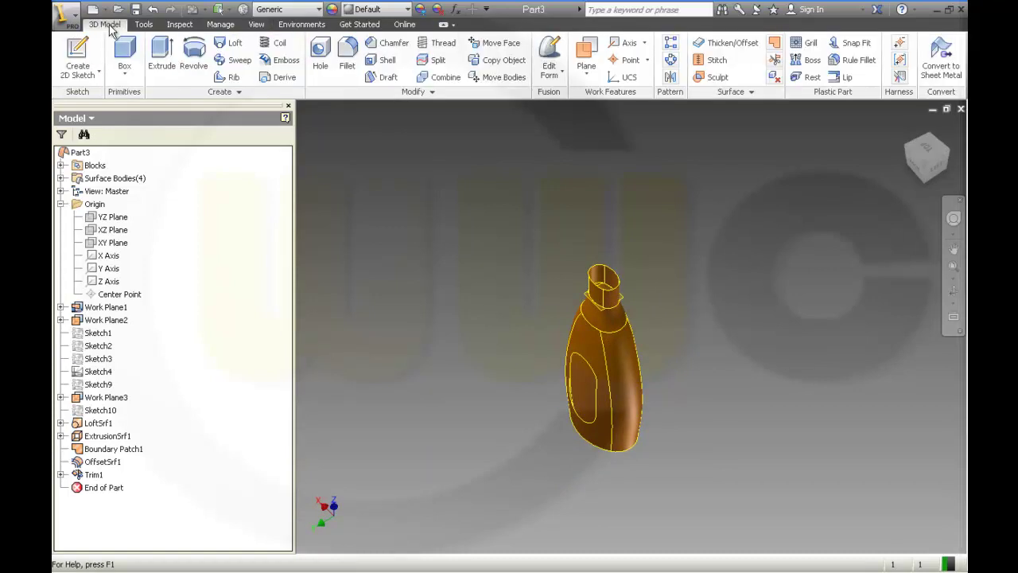
{"action": "left_click", "coordinate": [715, 78]}
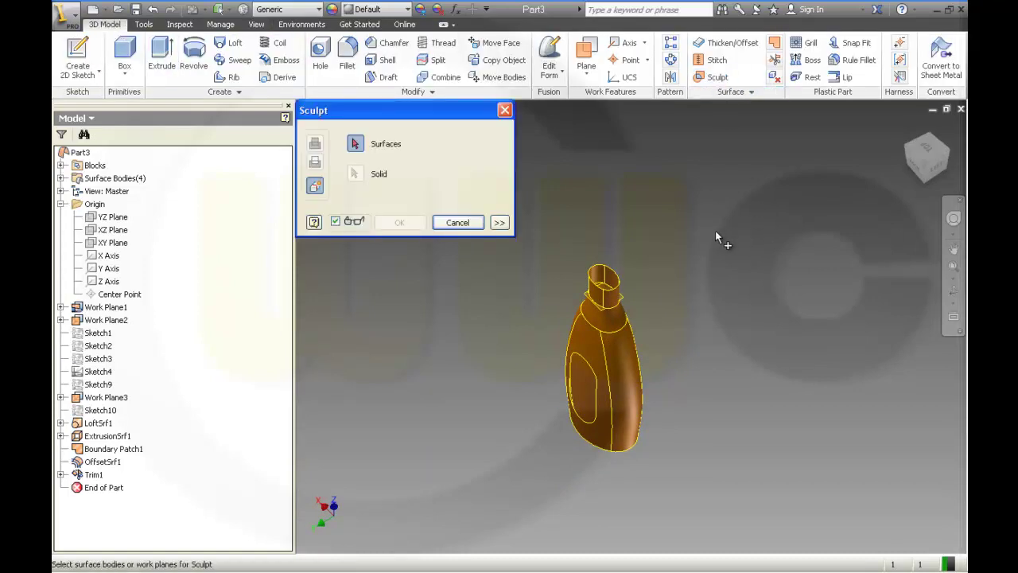
{"action": "mouse_move", "coordinate": [654, 275]}
{"action": "middle_mouse_down", "text": "shift"}
{"action": "mouse_move", "coordinate": [647, 326]}
{"action": "mouse_move", "coordinate": [718, 302]}
{"action": "middle_mouse_up", "text": "shift"}
{"action": "scroll", "coordinate": [647, 330], "scroll_direction": "down", "scroll_amount": 4}
{"action": "scroll", "coordinate": [634, 340], "scroll_direction": "up", "scroll_amount": 2}
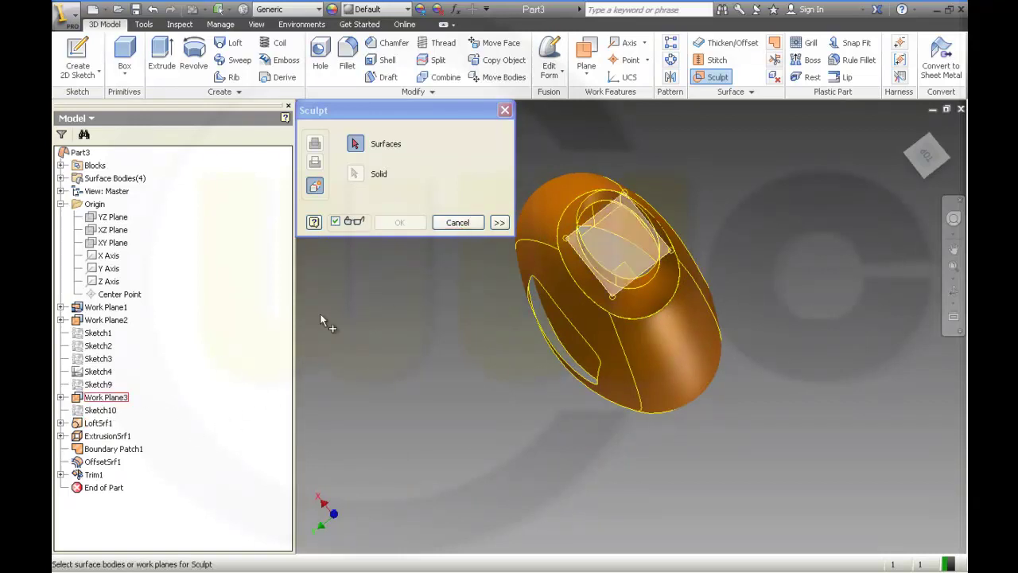
{"action": "left_click", "coordinate": [442, 222]}
{"action": "left_click", "coordinate": [101, 410]}
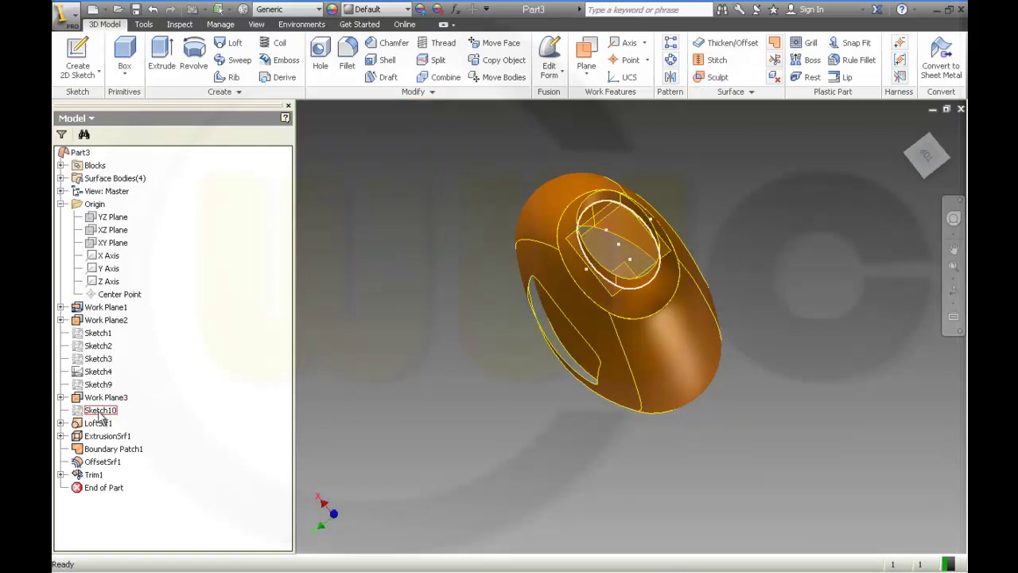
{"action": "left_click", "coordinate": [138, 489]}
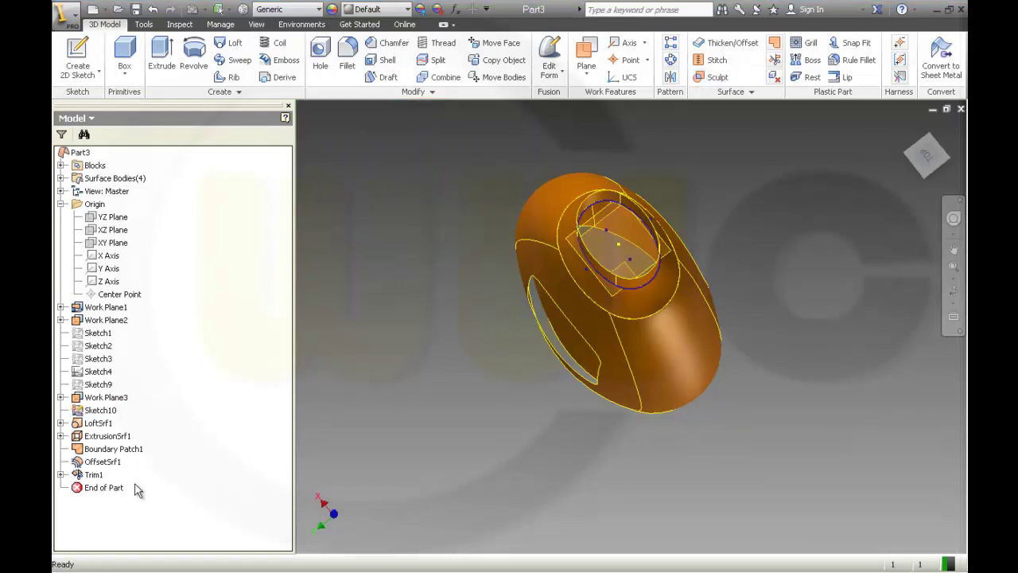
{"action": "left_click", "coordinate": [103, 411]}
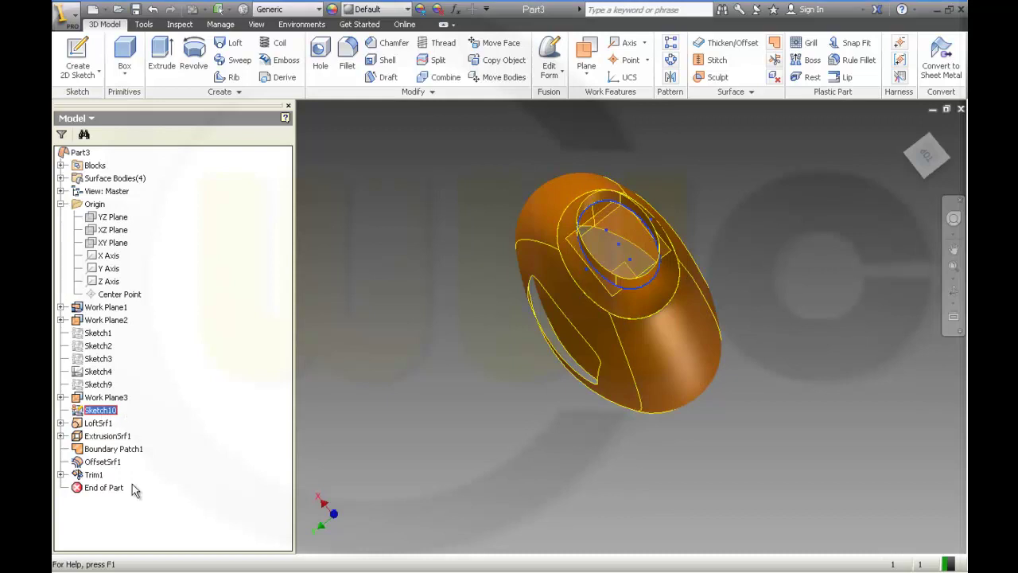
{"action": "left_click", "coordinate": [169, 469]}
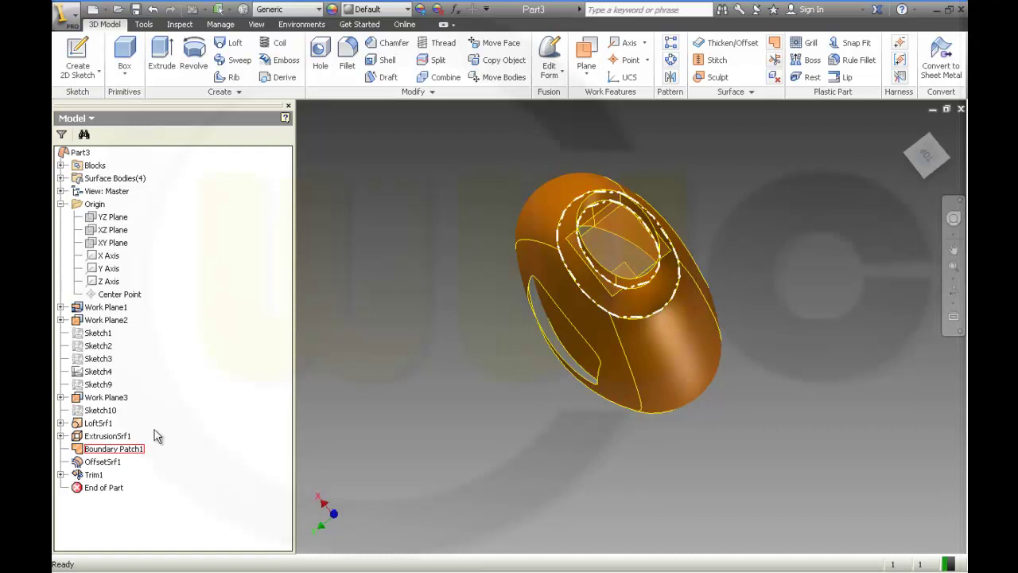
Expand Trim1 and make its slot sketch, Sketch9, visible on the model
{"action": "left_click", "coordinate": [61, 474]}
{"action": "left_click", "coordinate": [109, 487]}
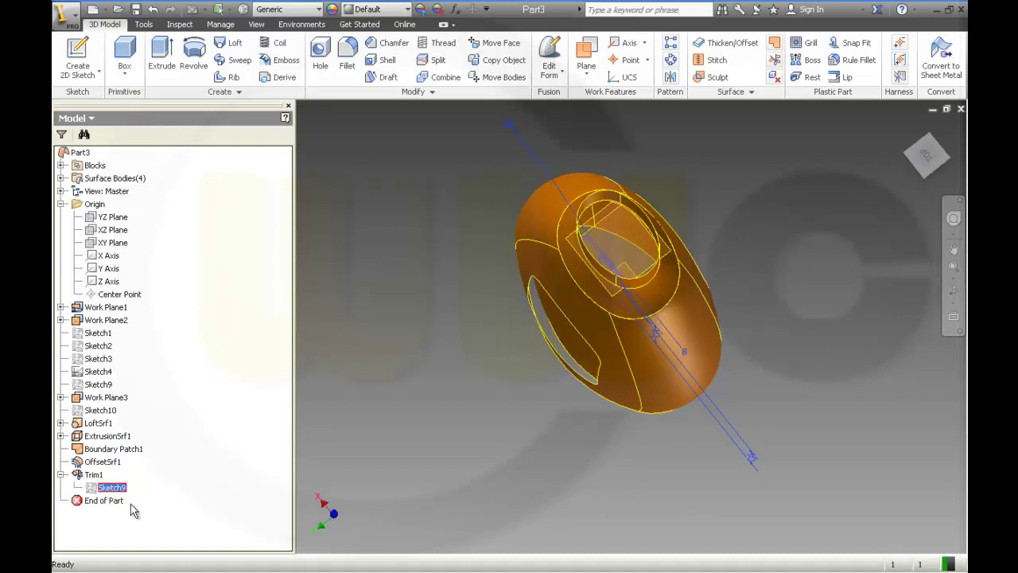
{"action": "middle_click_drag", "start_coordinate": [493, 362], "coordinate": [449, 397]}
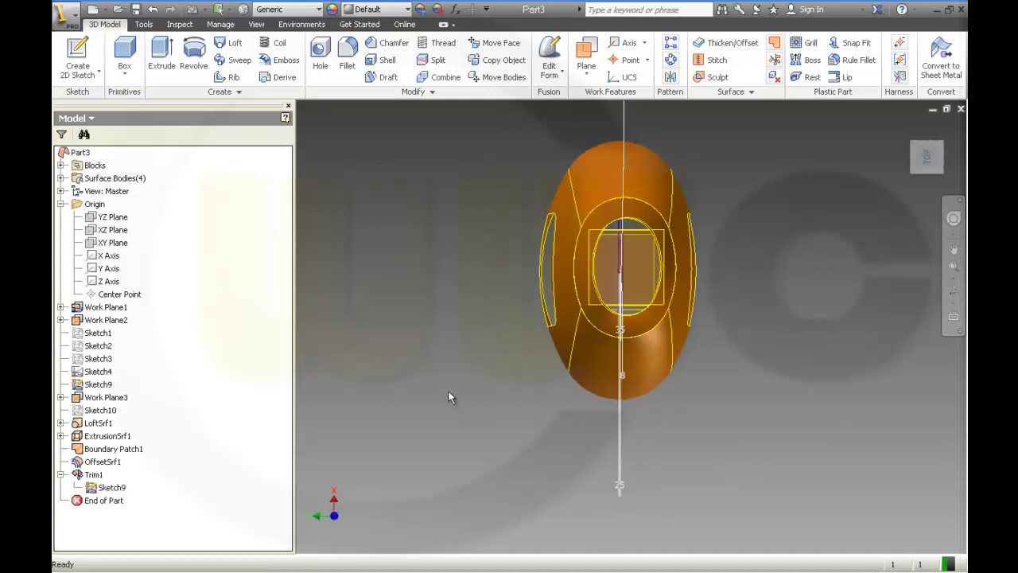
Trim the inner offset surface with Sketch9's inner slot profile, removing all the area outside the profile
{"action": "left_click", "coordinate": [774, 60]}
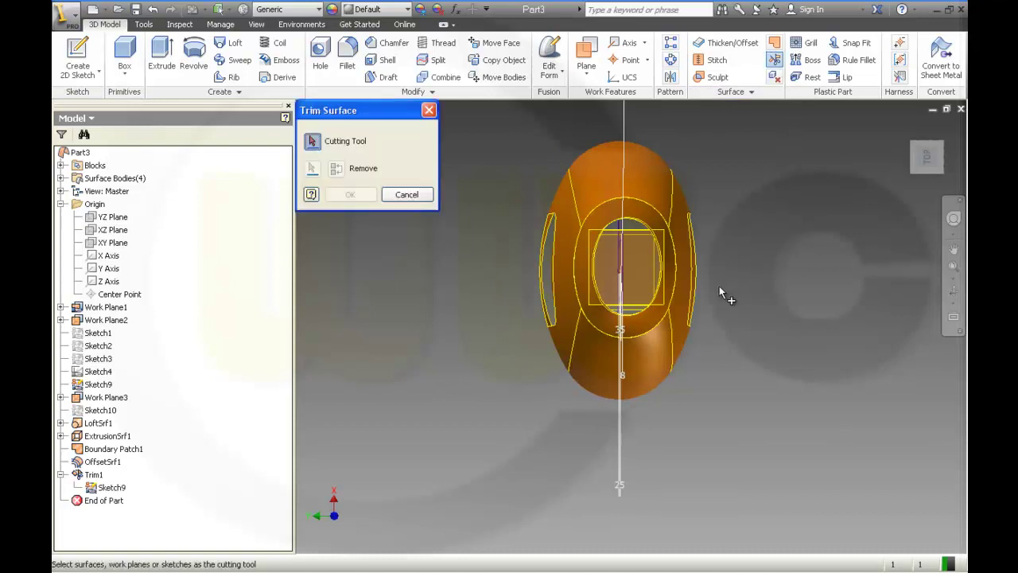
{"action": "middle_click_drag", "start_coordinate": [495, 341], "coordinate": [493, 340], "text": "shift"}
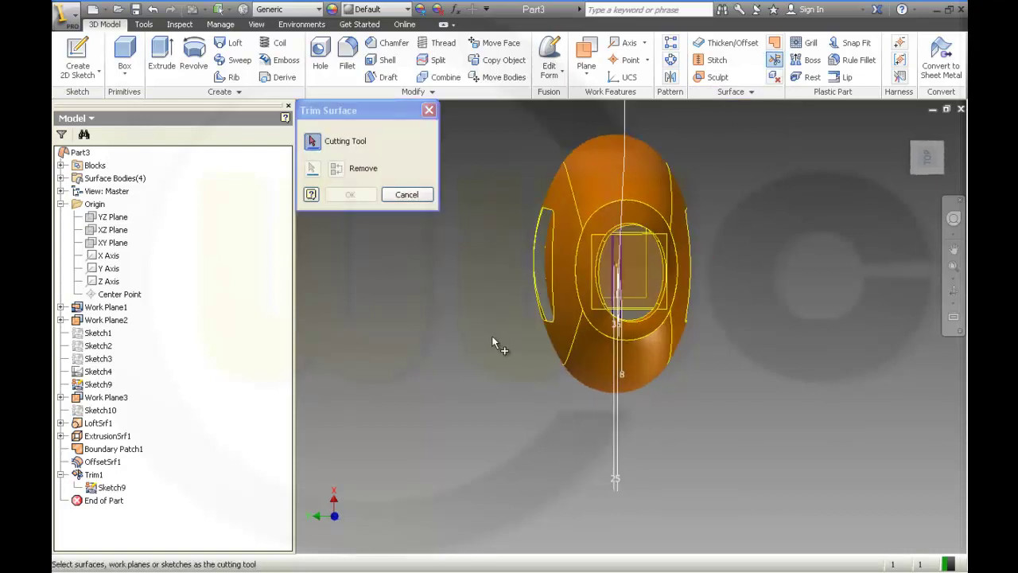
{"action": "scroll", "coordinate": [650, 309], "scroll_direction": "up", "scroll_amount": 5}
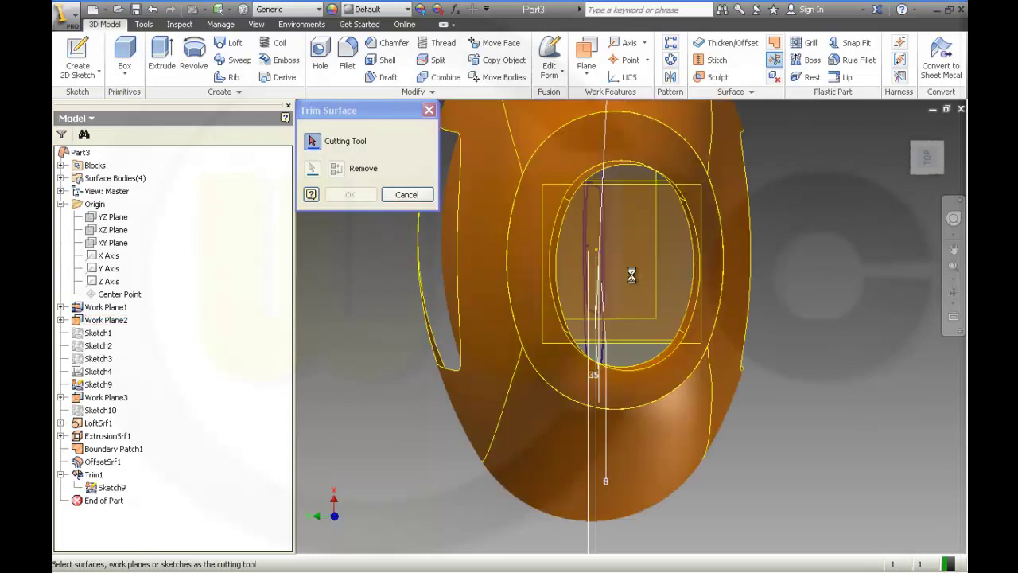
{"action": "scroll", "coordinate": [629, 271], "scroll_direction": "up", "scroll_amount": 3}
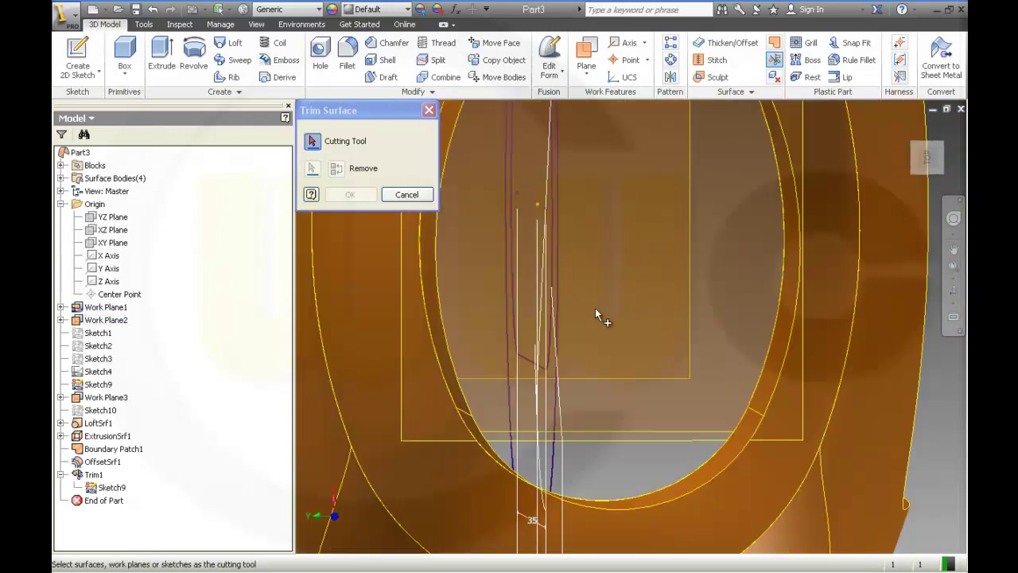
{"action": "left_click", "coordinate": [524, 356]}
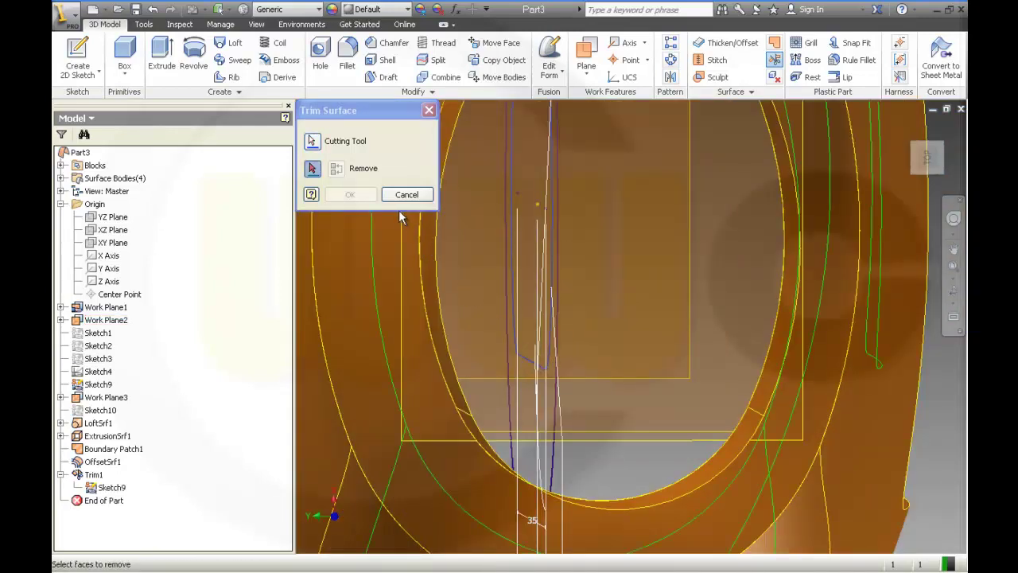
{"action": "scroll", "coordinate": [377, 229], "scroll_direction": "down", "scroll_amount": 4}
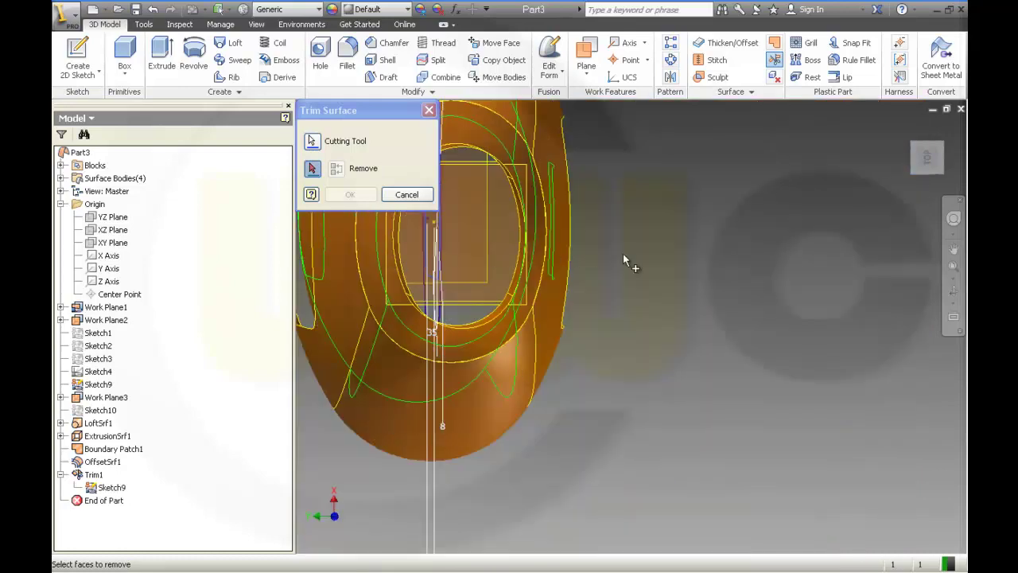
{"action": "mouse_move", "coordinate": [614, 258]}
{"action": "middle_mouse_down", "text": "shift"}
{"action": "mouse_move", "coordinate": [674, 257]}
{"action": "mouse_move", "coordinate": [661, 250]}
{"action": "mouse_move", "coordinate": [666, 239]}
{"action": "middle_mouse_up", "text": "shift"}
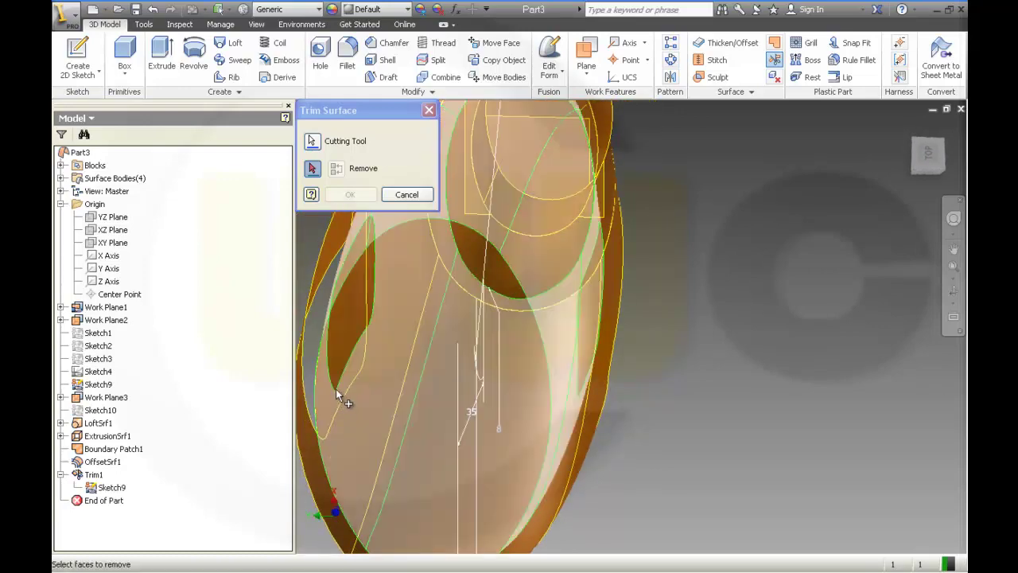
{"action": "left_click", "coordinate": [358, 372]}
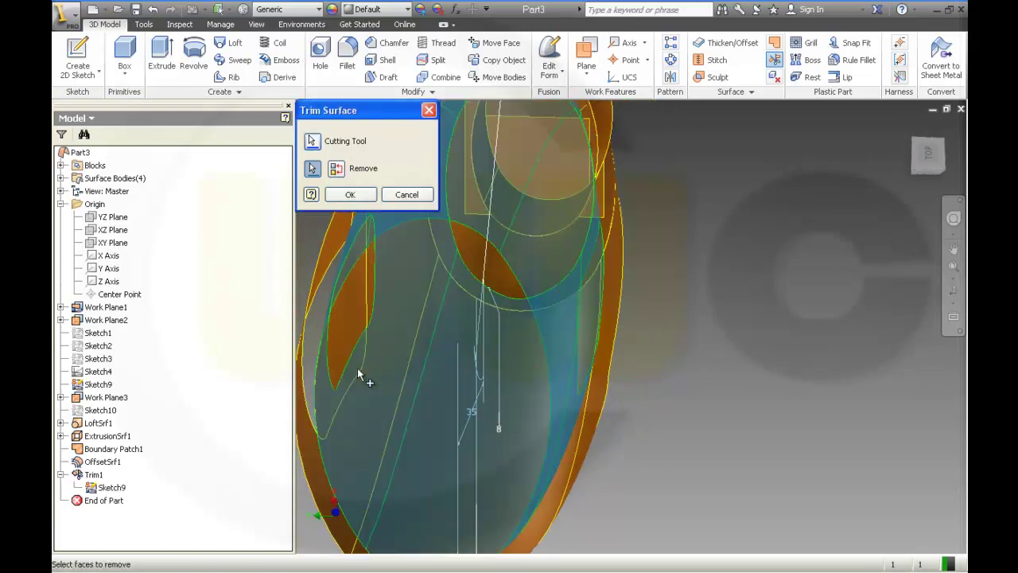
{"action": "left_click", "coordinate": [371, 196]}
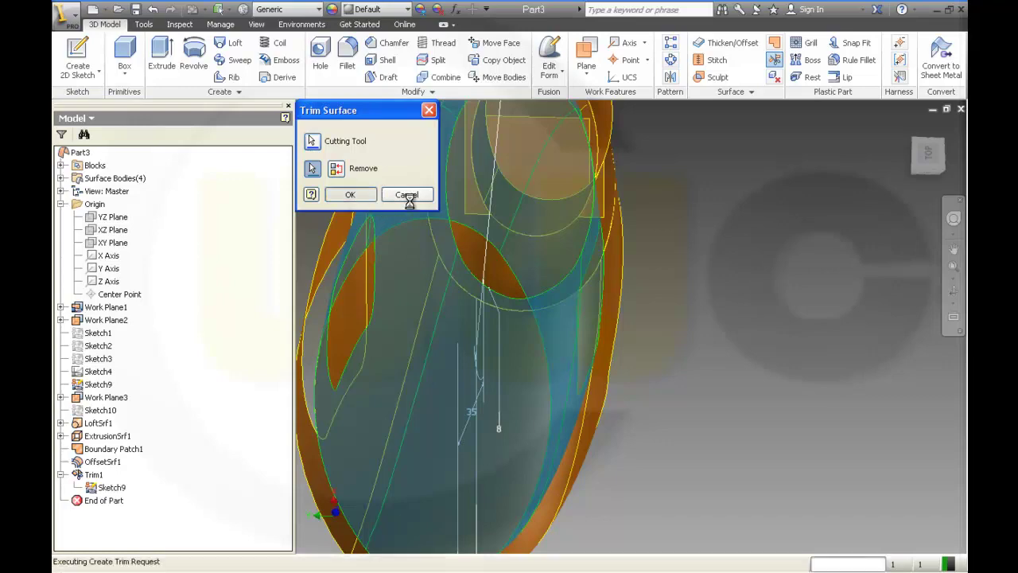
Start a boundary patch between the inner slot-shaped surface and the slot opening on the front, selecting both edge loops as boundaries
{"action": "middle_click_drag", "start_coordinate": [701, 317], "coordinate": [664, 322], "text": "shift"}
{"action": "scroll", "coordinate": [663, 323], "scroll_direction": "up", "scroll_amount": 6}
{"action": "middle_click_drag", "start_coordinate": [627, 353], "coordinate": [543, 321], "text": "shift"}
{"action": "scroll", "coordinate": [725, 343], "scroll_direction": "down", "scroll_amount": 3}
{"action": "scroll", "coordinate": [687, 364], "scroll_direction": "down", "scroll_amount": 5}
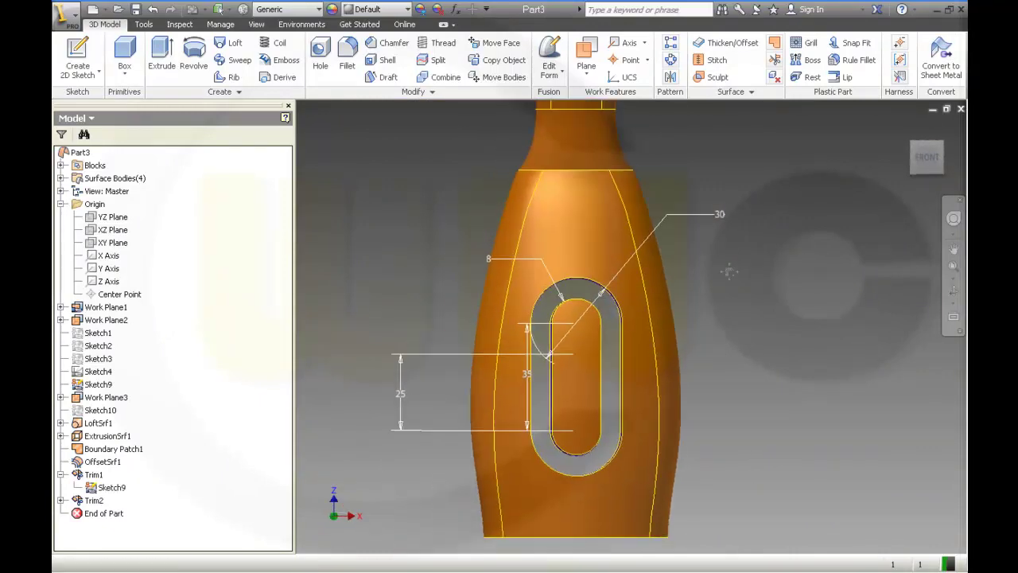
{"action": "mouse_move", "coordinate": [698, 318]}
{"action": "middle_mouse_down", "text": "shift"}
{"action": "mouse_move", "coordinate": [713, 294]}
{"action": "mouse_move", "coordinate": [698, 302]}
{"action": "middle_mouse_up", "text": "shift"}
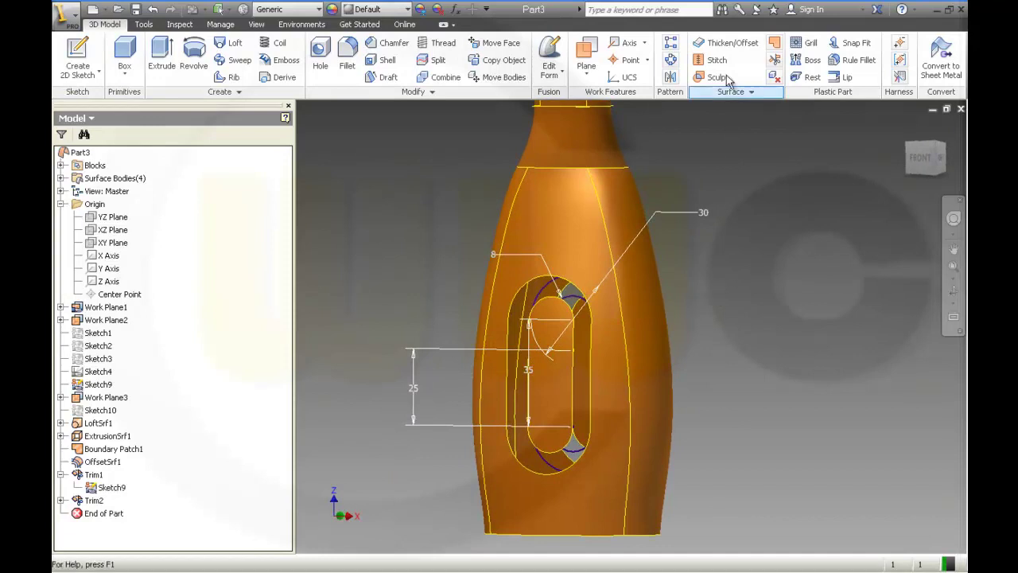
{"action": "left_click", "coordinate": [775, 43]}
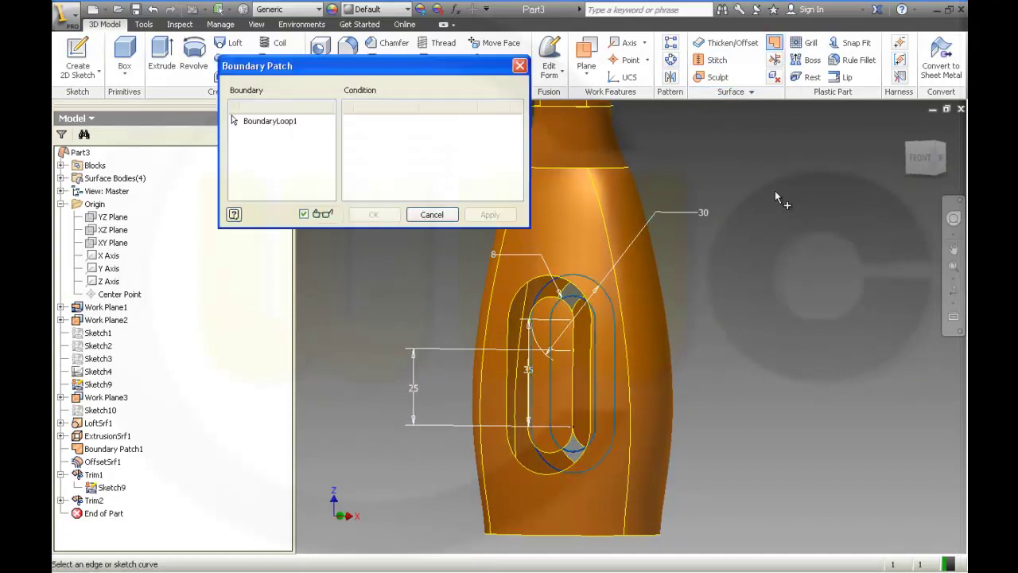
{"action": "left_click", "coordinate": [574, 385]}
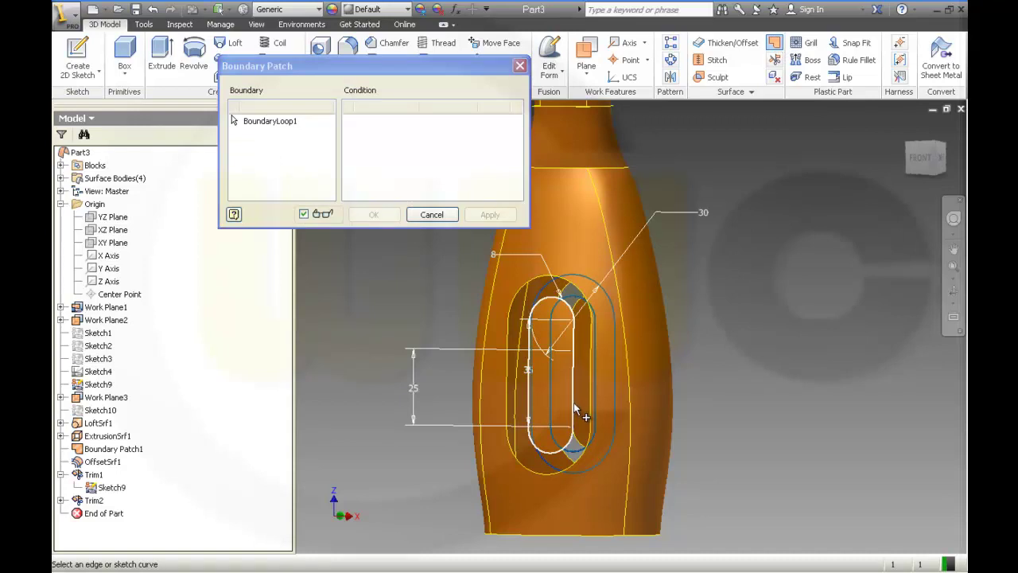
{"action": "left_click", "coordinate": [576, 409]}
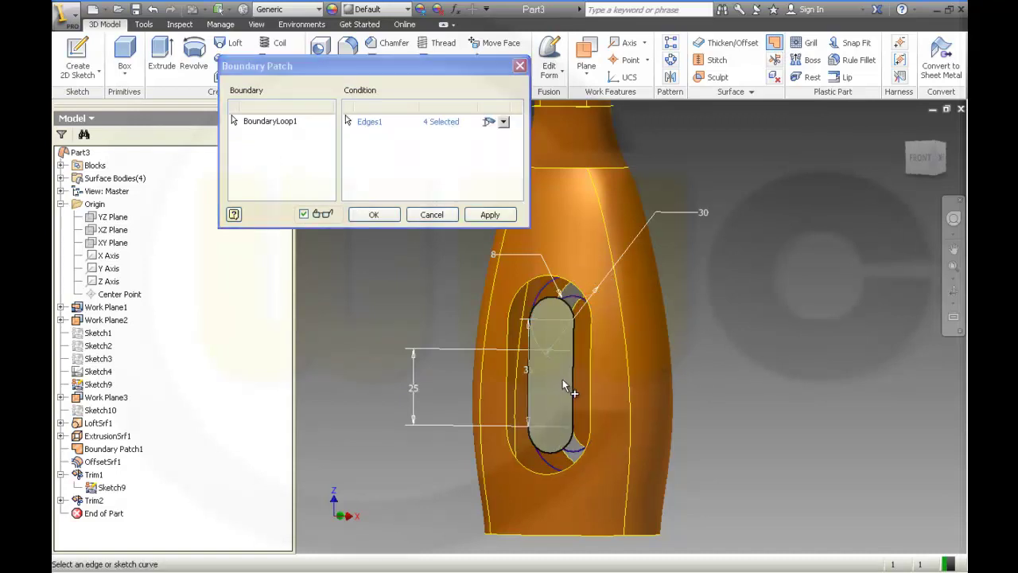
{"action": "left_click", "coordinate": [590, 344]}
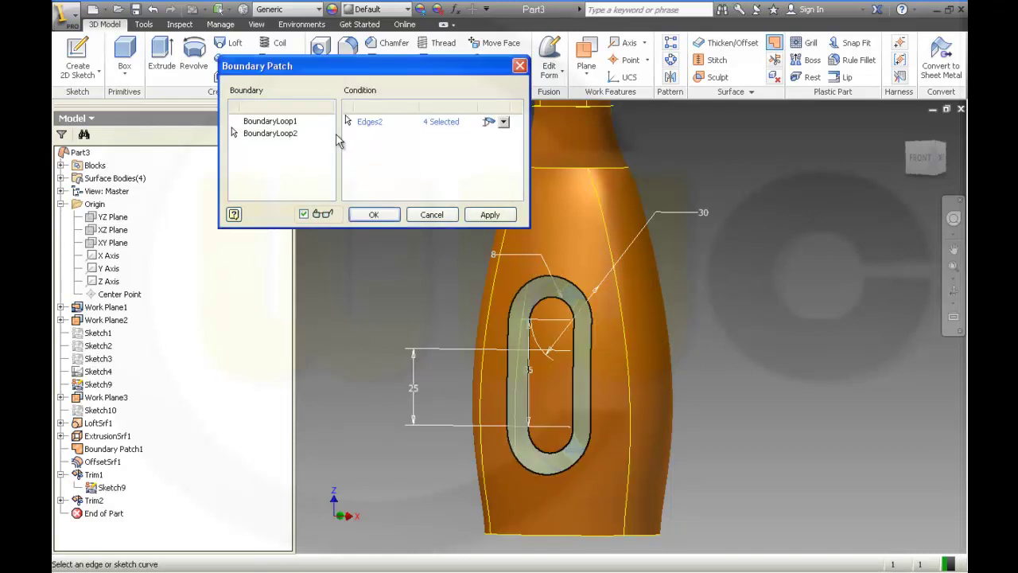
Set the outer loop's edges to the tangent condition and apply the front slot's boundary patch
{"action": "left_click", "coordinate": [504, 121]}
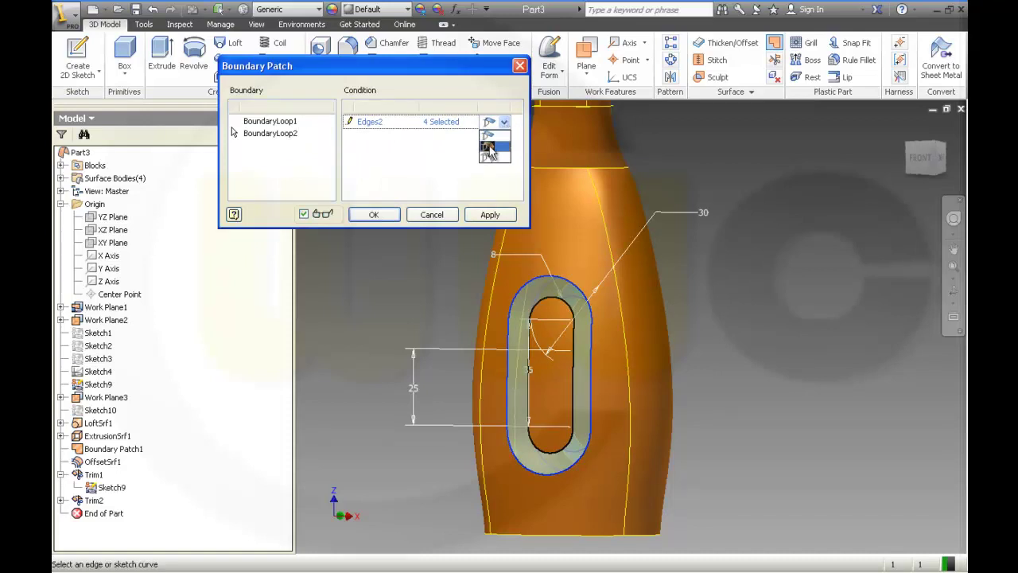
{"action": "left_click", "coordinate": [490, 148]}
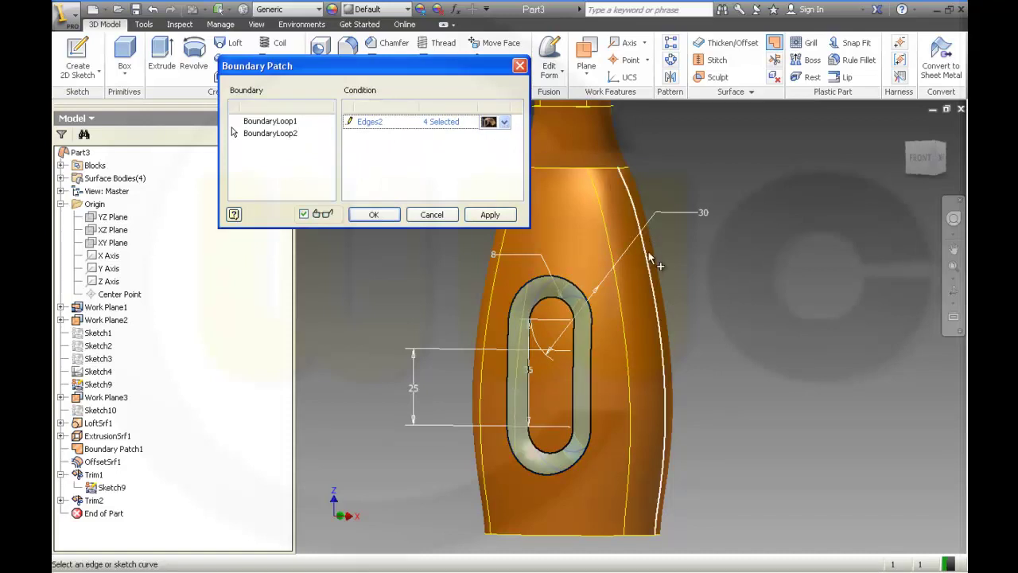
{"action": "middle_click_drag", "start_coordinate": [666, 273], "coordinate": [679, 232], "text": "shift"}
{"action": "left_click", "coordinate": [300, 135]}
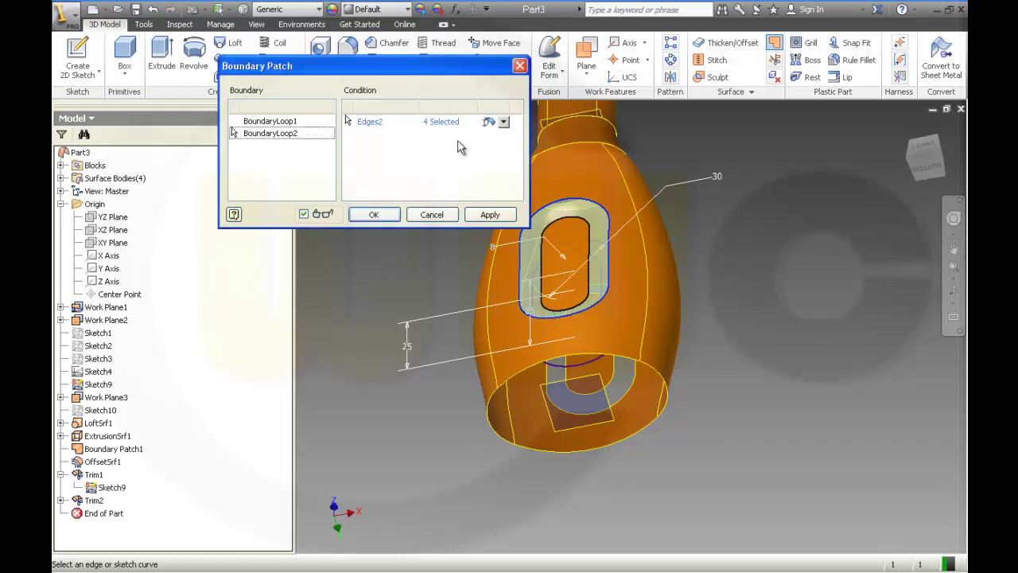
{"action": "left_click", "coordinate": [504, 124]}
{"action": "left_click", "coordinate": [501, 147]}
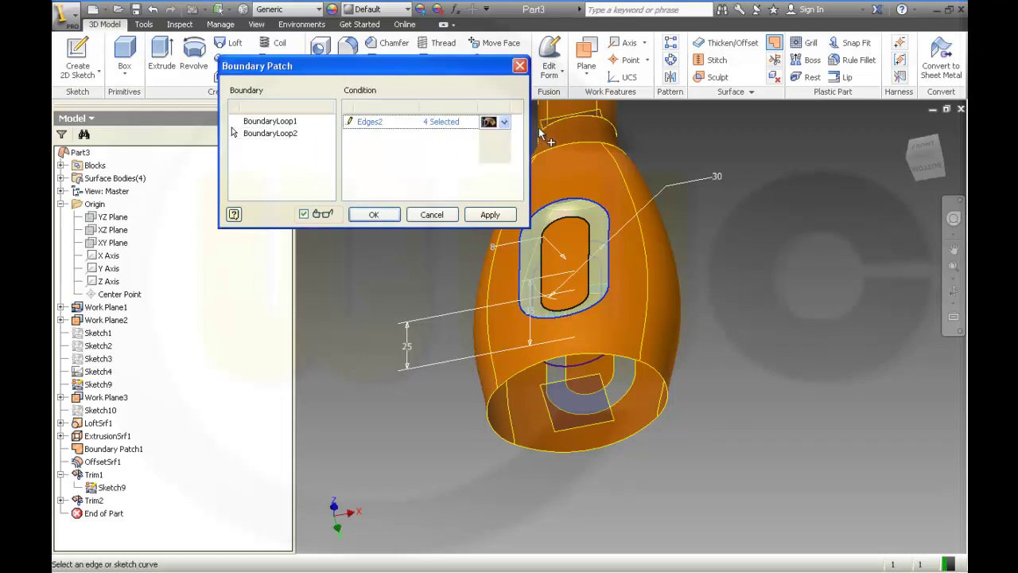
{"action": "middle_click_drag", "start_coordinate": [692, 204], "coordinate": [662, 269], "text": "shift"}
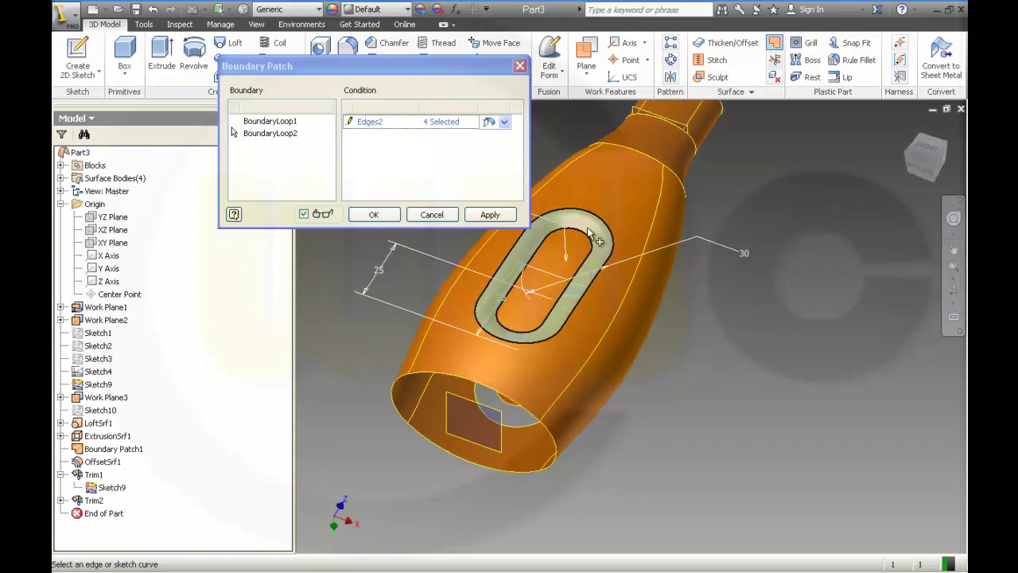
{"action": "left_click", "coordinate": [483, 215]}
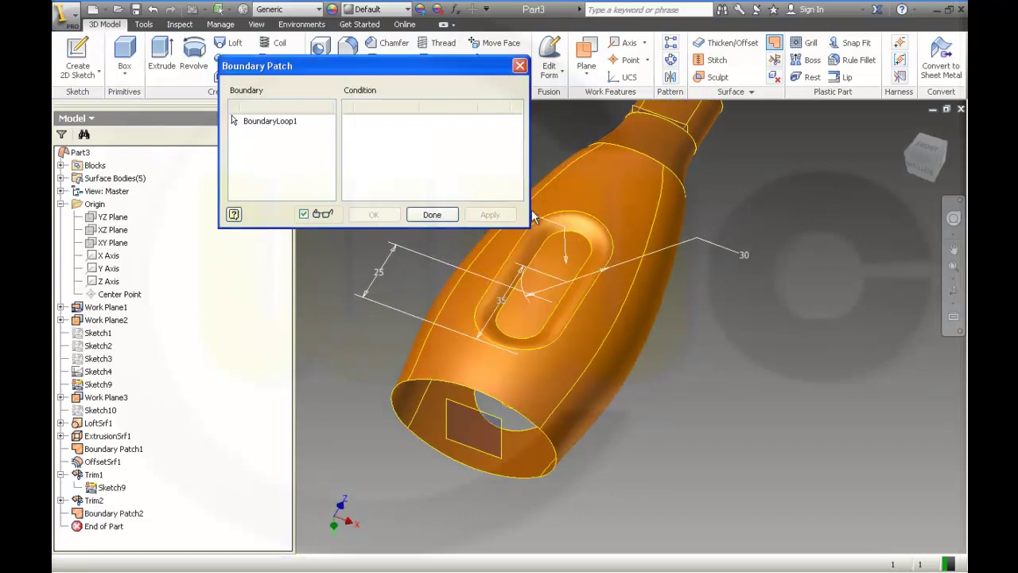
Select the inner and outer slot edge loops on the back of the bottle as boundaries of a second patch
{"action": "middle_click_drag", "start_coordinate": [701, 289], "coordinate": [668, 279], "text": "shift"}
{"action": "mouse_move", "coordinate": [652, 284]}
{"action": "left_mouse_down"}
{"action": "mouse_move", "coordinate": [575, 304]}
{"action": "mouse_move", "coordinate": [689, 264]}
{"action": "mouse_move", "coordinate": [664, 262]}
{"action": "mouse_move", "coordinate": [605, 285]}
{"action": "left_mouse_up"}
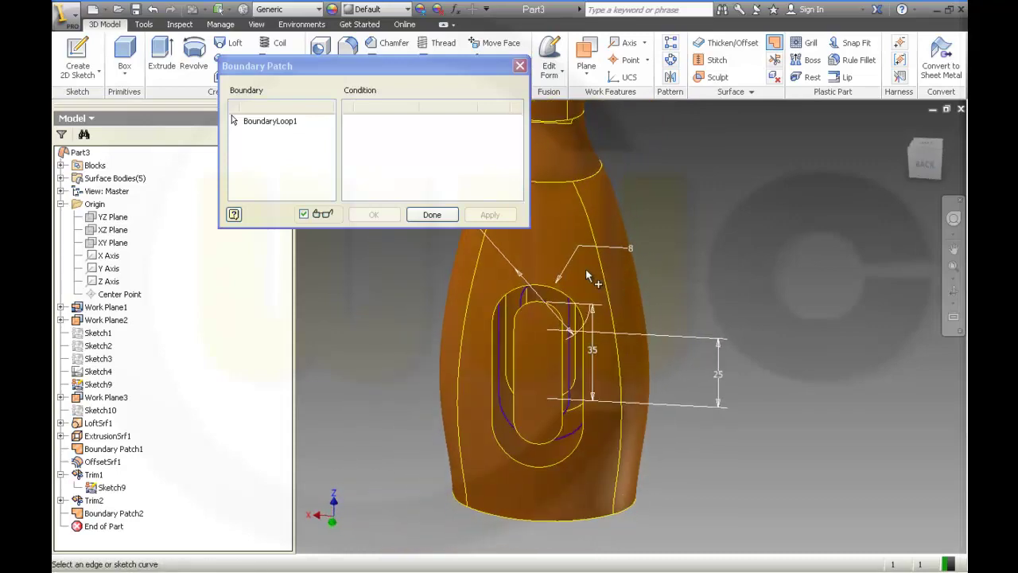
{"action": "left_click", "coordinate": [563, 370]}
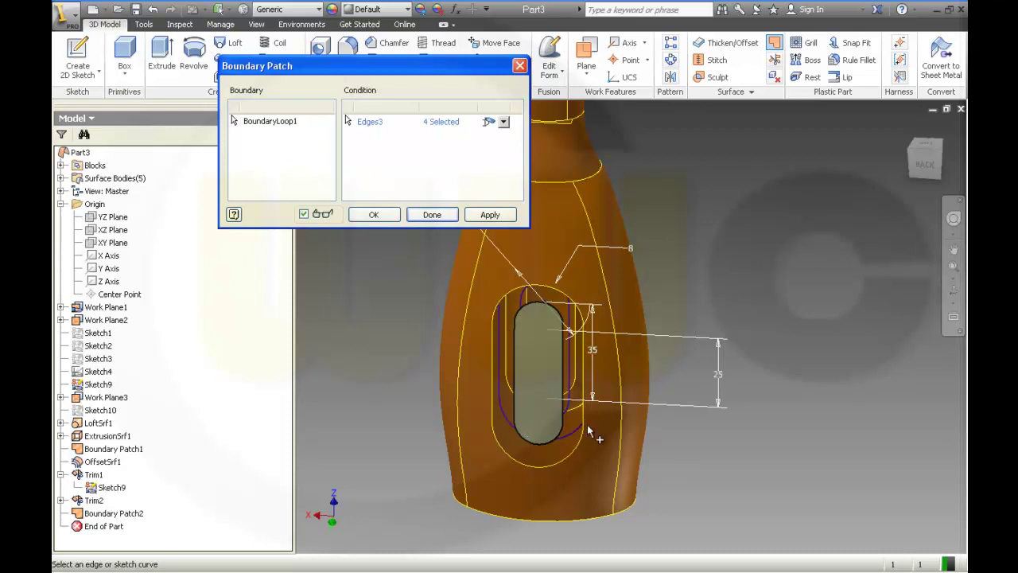
{"action": "left_click", "coordinate": [586, 371]}
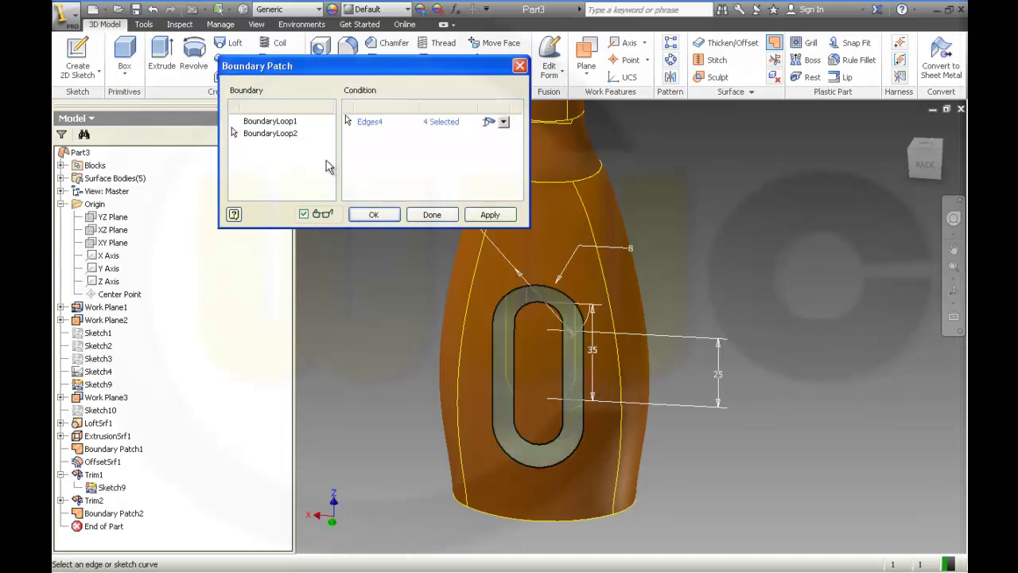
Set the inner and outer loops' edges to the tangent condition and create the back slot's boundary patch
{"action": "left_click", "coordinate": [291, 123]}
{"action": "left_click", "coordinate": [504, 121]}
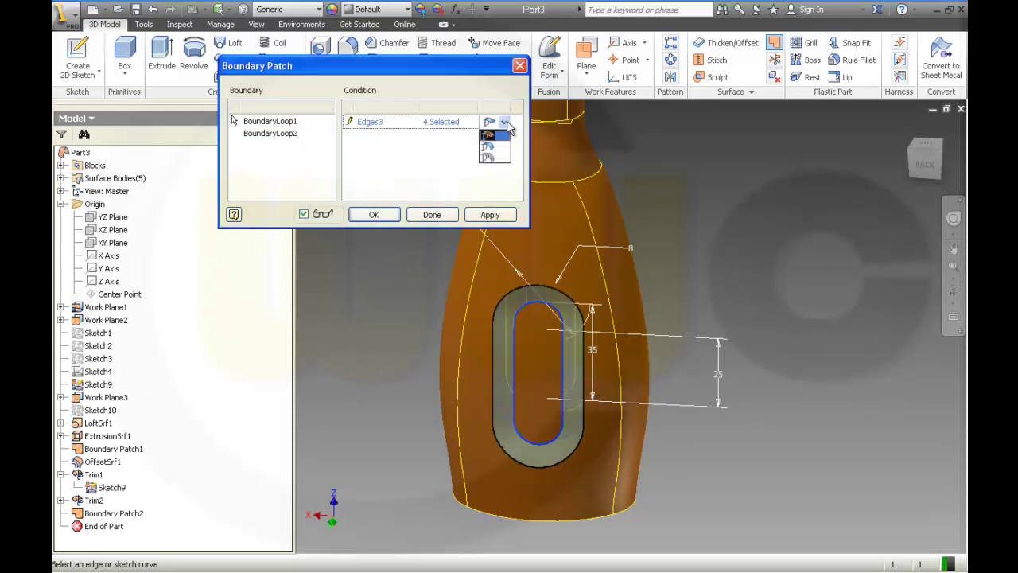
{"action": "left_click", "coordinate": [498, 151]}
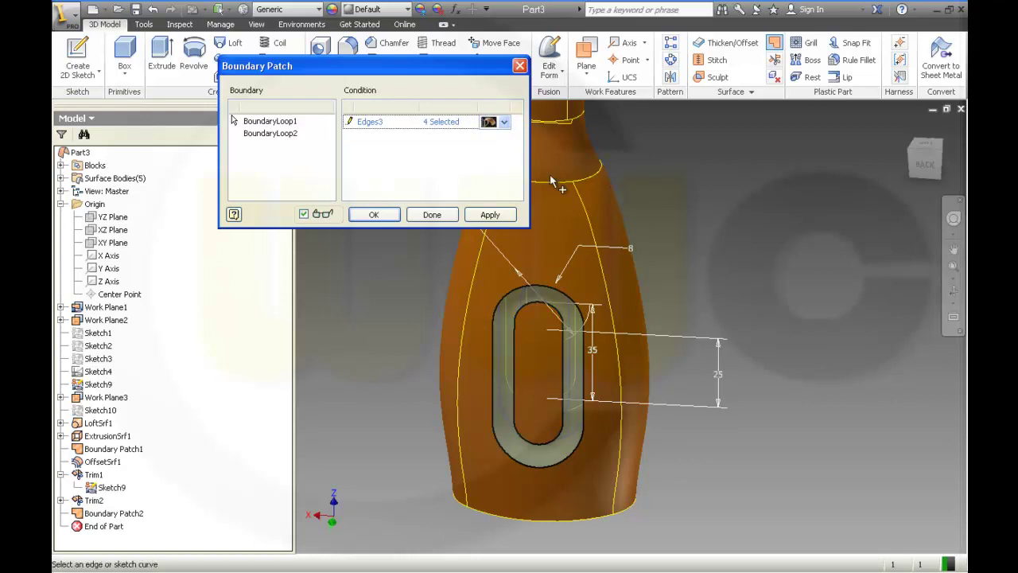
{"action": "left_click", "coordinate": [303, 134]}
{"action": "left_click", "coordinate": [504, 121]}
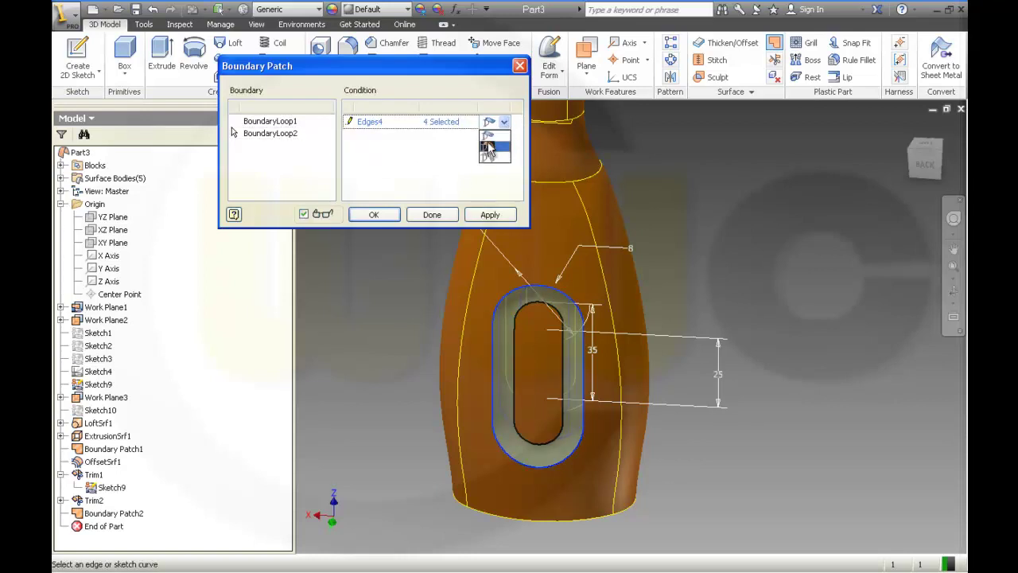
{"action": "left_click", "coordinate": [498, 150]}
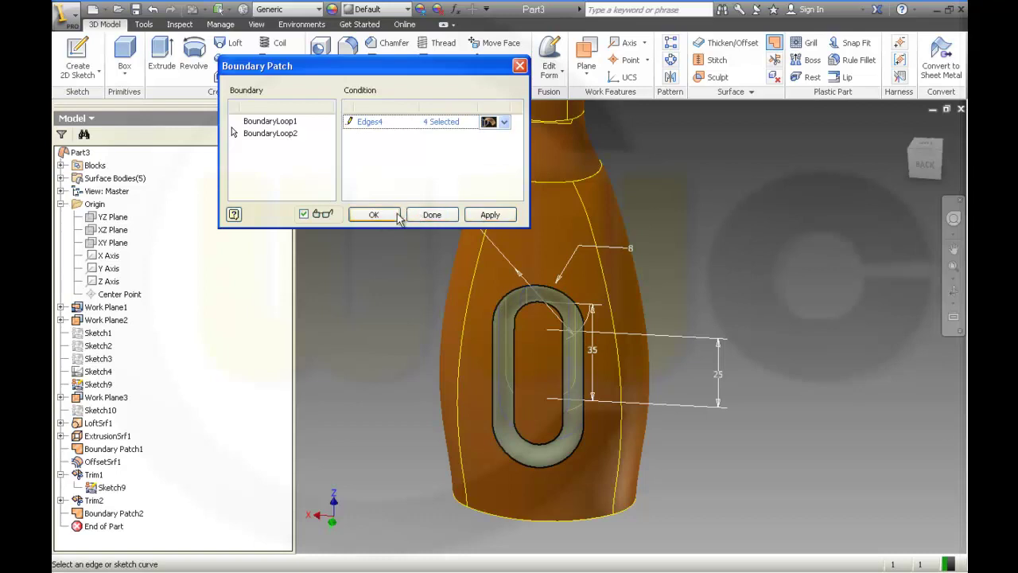
{"action": "left_click", "coordinate": [480, 216]}
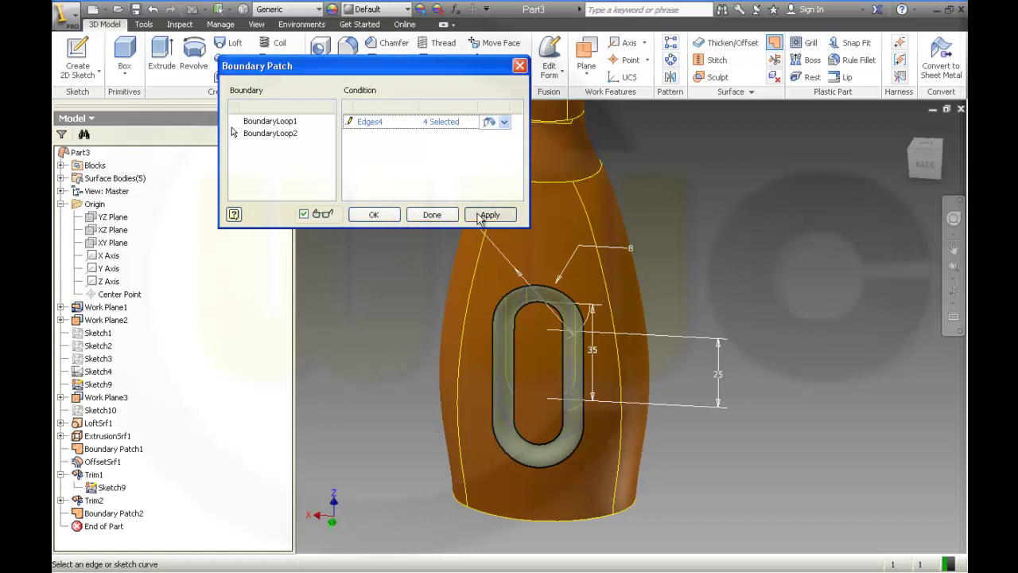
{"action": "left_click", "coordinate": [432, 215]}
Try a boundary patch with the tangent condition across the bottle's open base
{"action": "middle_click_drag", "start_coordinate": [743, 263], "coordinate": [712, 263], "text": "shift"}
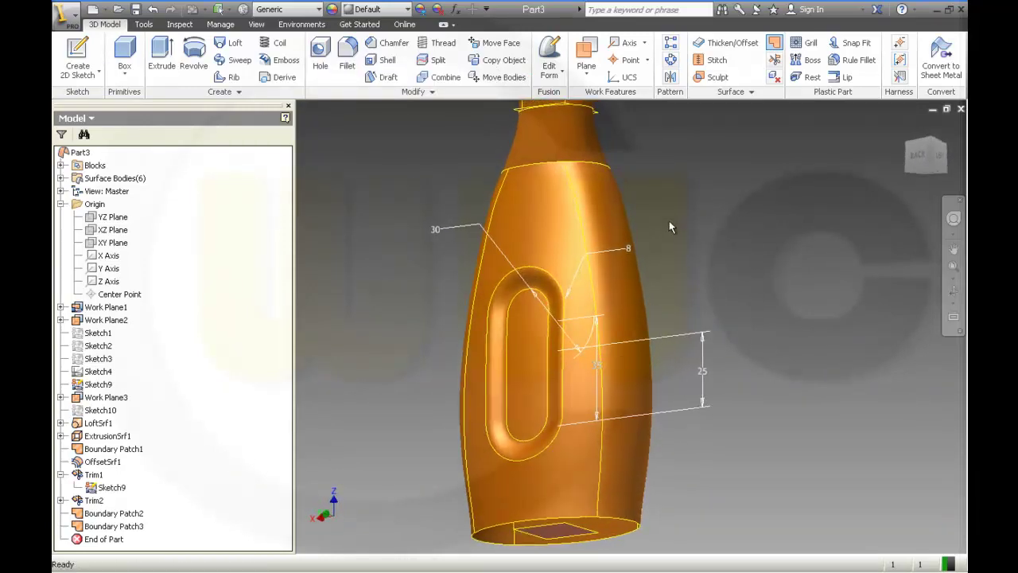
{"action": "scroll", "coordinate": [670, 220], "scroll_direction": "down", "scroll_amount": 3}
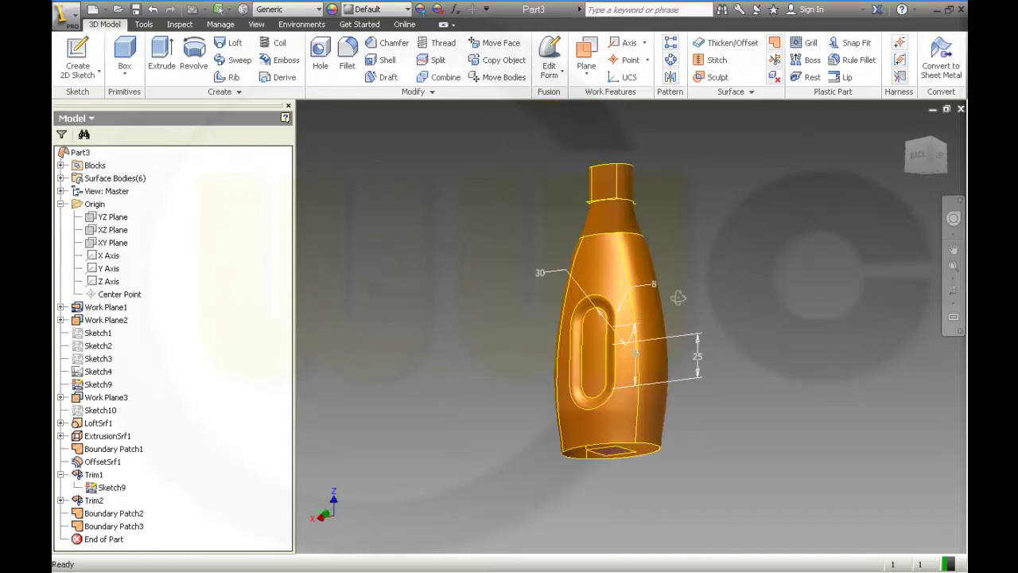
{"action": "middle_click_drag", "start_coordinate": [677, 298], "coordinate": [699, 248], "text": "shift"}
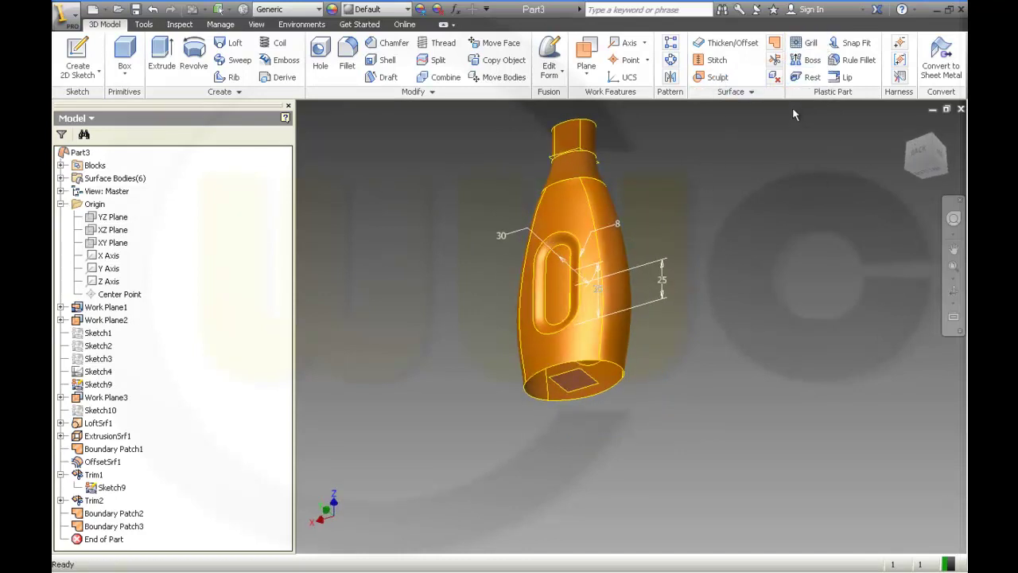
{"action": "left_click", "coordinate": [776, 44]}
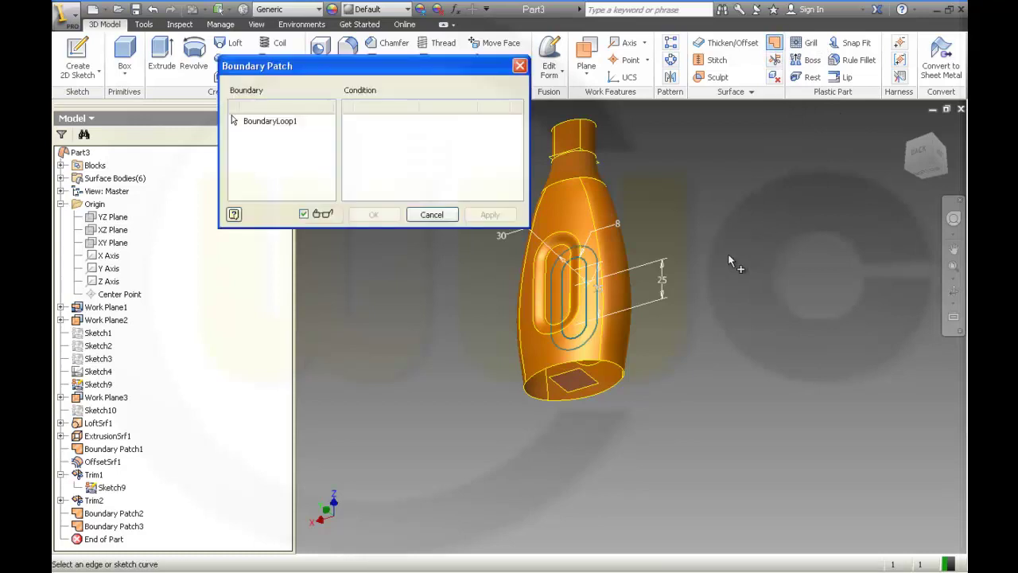
{"action": "left_click", "coordinate": [611, 387]}
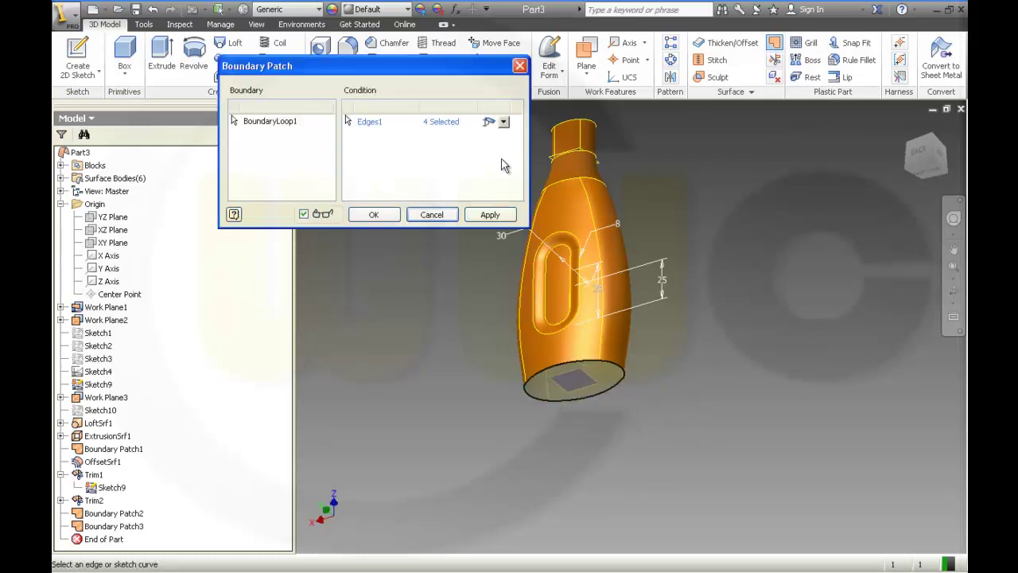
{"action": "left_click", "coordinate": [504, 122]}
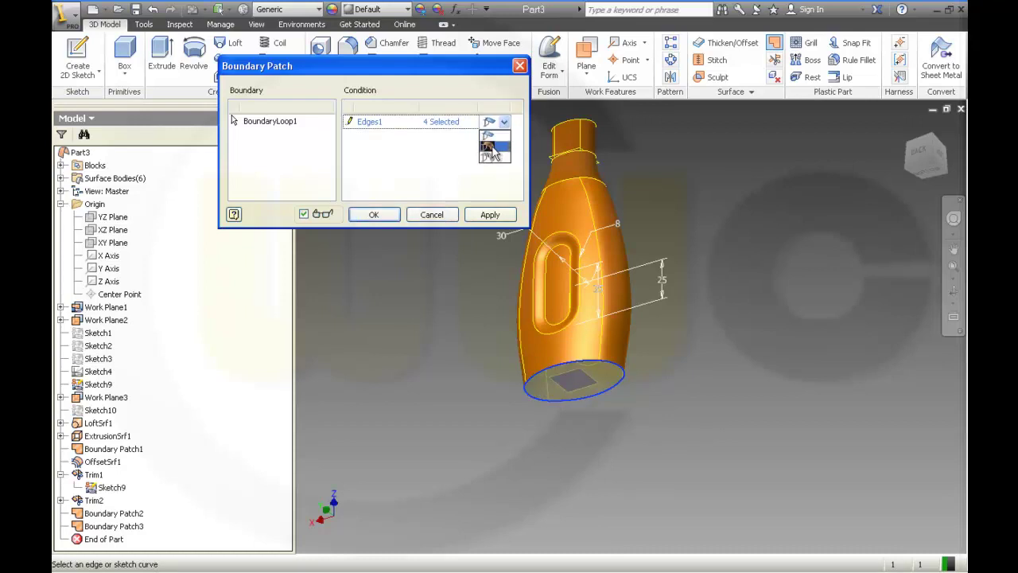
{"action": "left_click", "coordinate": [492, 146]}
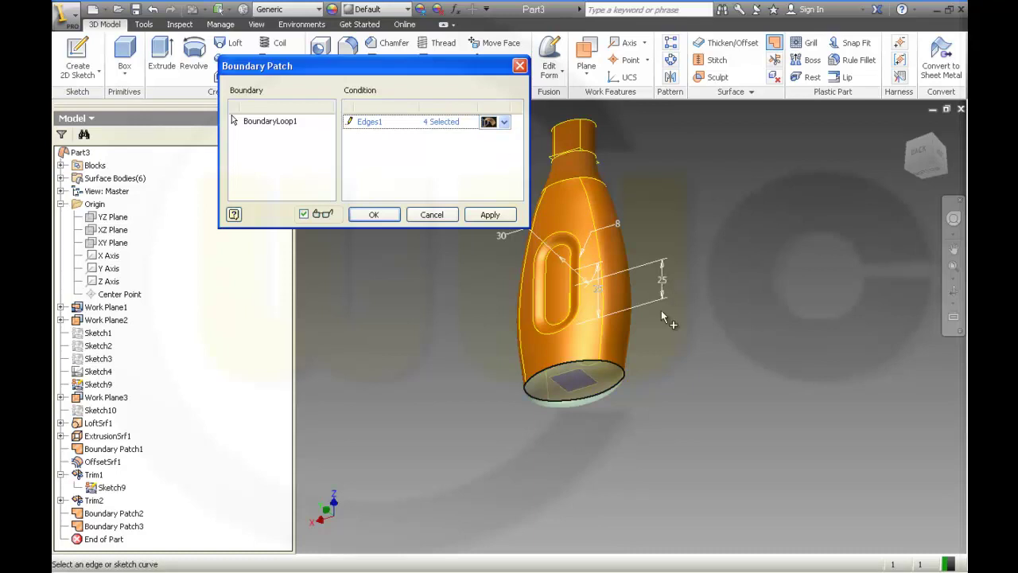
{"action": "mouse_move", "coordinate": [661, 310]}
{"action": "middle_mouse_down", "text": "shift"}
{"action": "mouse_move", "coordinate": [661, 364]}
{"action": "mouse_move", "coordinate": [686, 356]}
{"action": "mouse_move", "coordinate": [625, 352]}
{"action": "mouse_move", "coordinate": [644, 350]}
{"action": "middle_mouse_up", "text": "shift"}
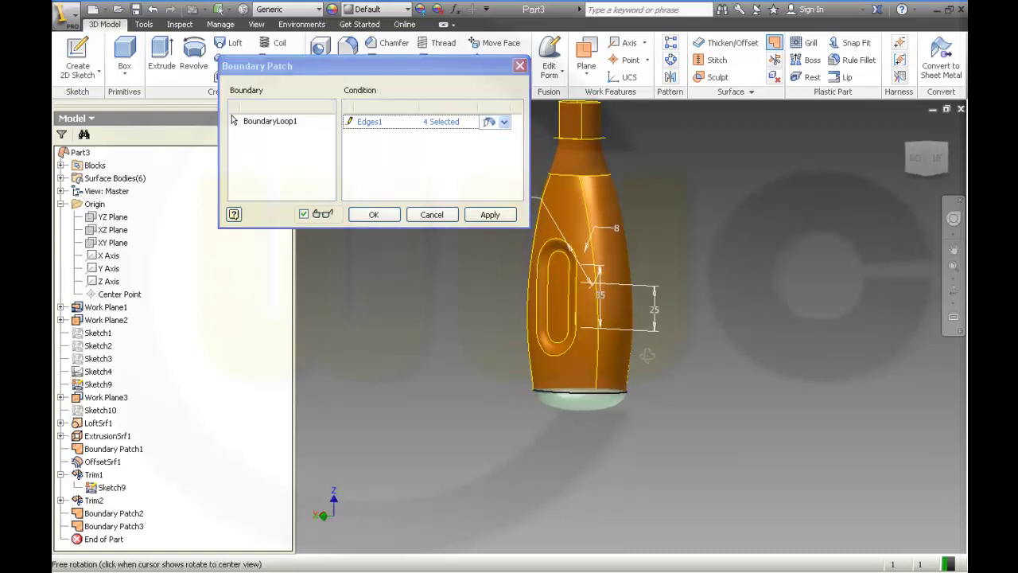
{"action": "left_click", "coordinate": [432, 215]}
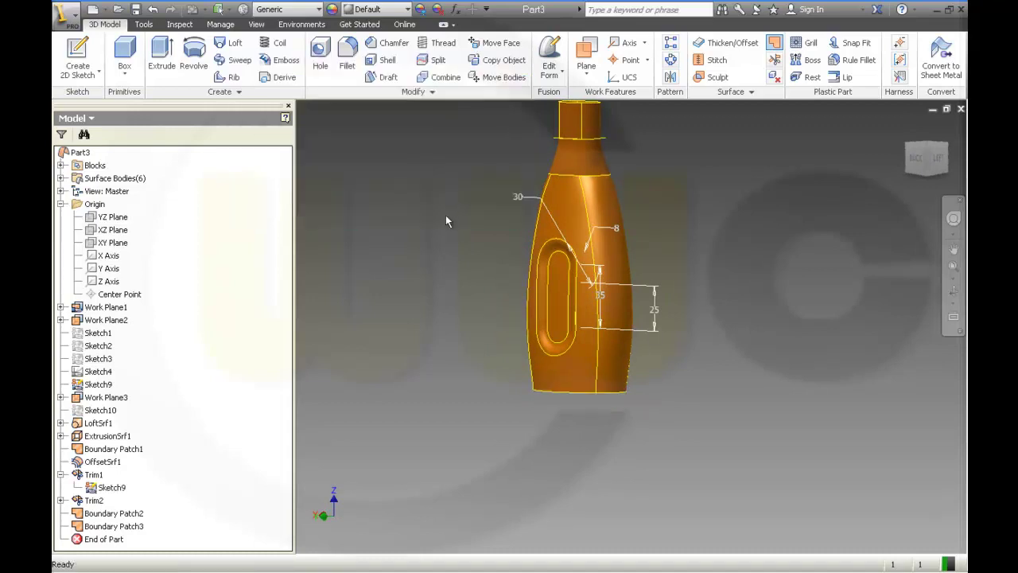
{"action": "middle_click_drag", "start_coordinate": [685, 400], "coordinate": [584, 418], "text": "shift"}
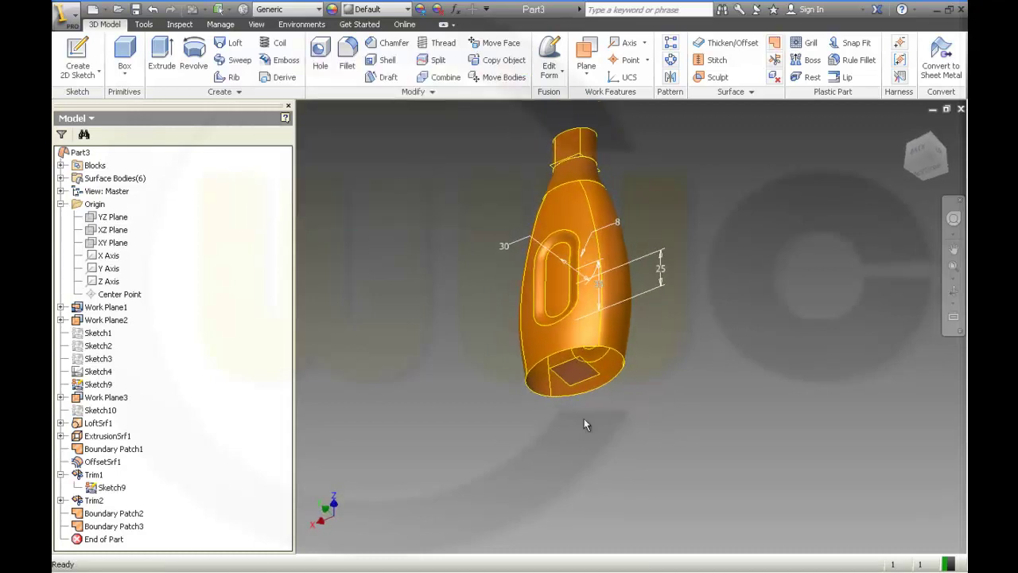
{"action": "middle_click_drag", "start_coordinate": [556, 339], "coordinate": [558, 367]}
{"action": "middle_click_drag", "start_coordinate": [515, 320], "coordinate": [519, 342], "text": "shift"}
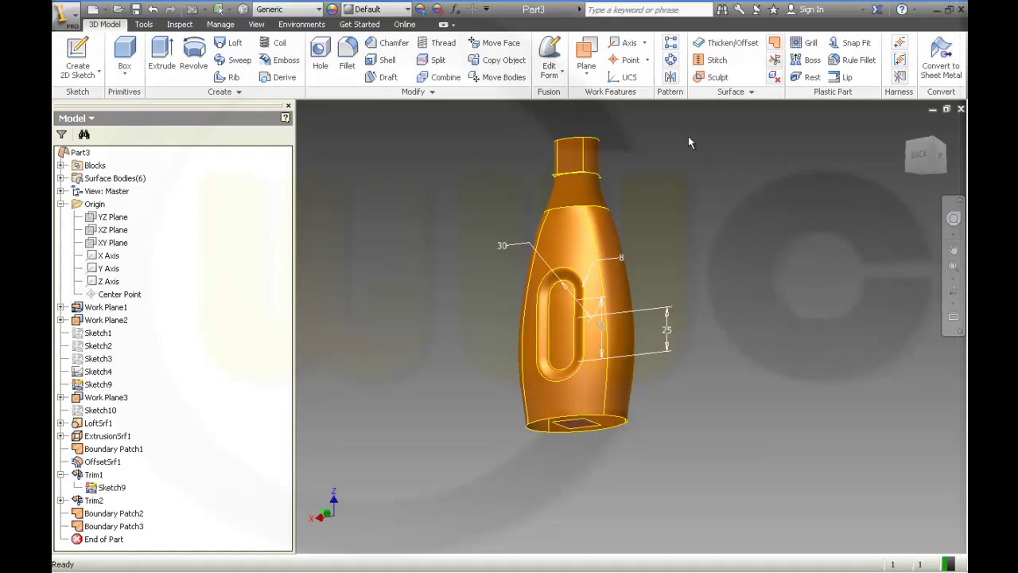
{"action": "left_click", "coordinate": [592, 77]}
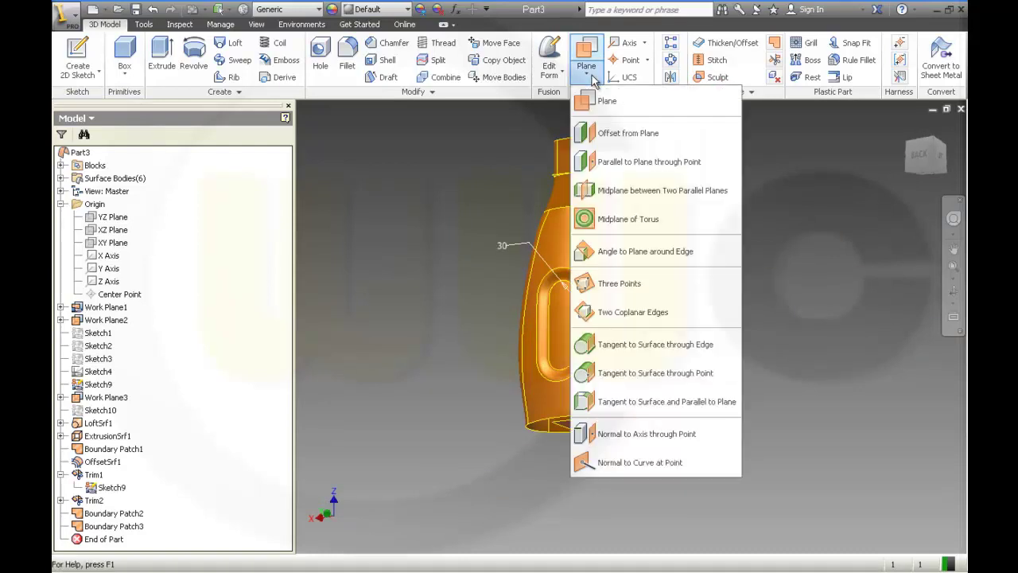
{"action": "left_click", "coordinate": [615, 133]}
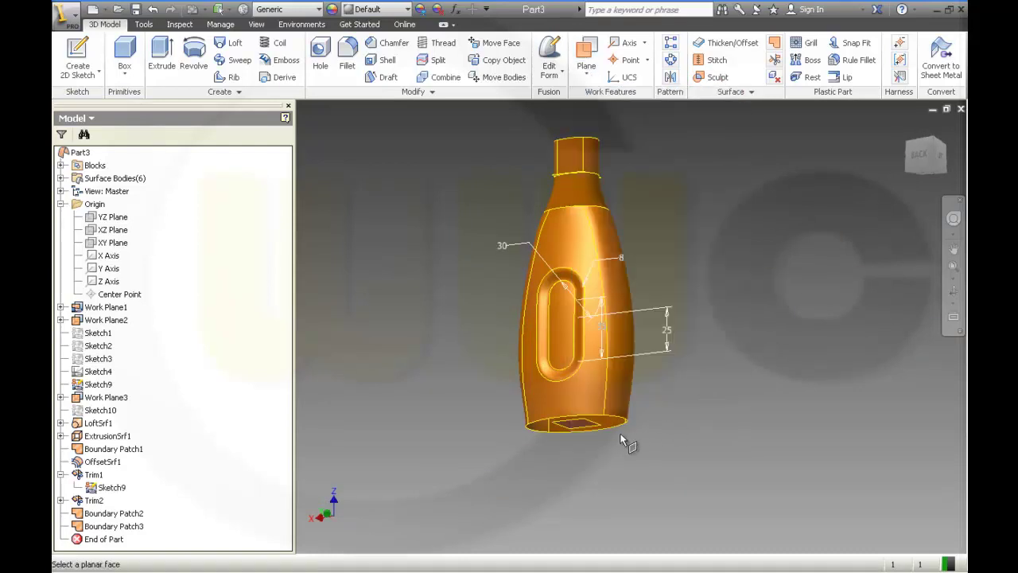
{"action": "left_click", "coordinate": [596, 429]}
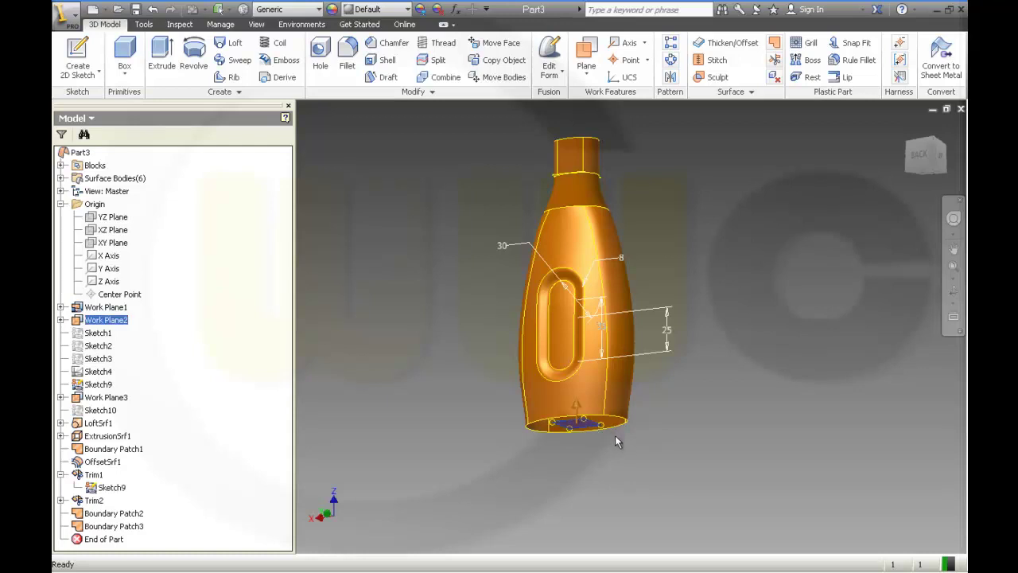
{"action": "key", "text": "Escape"}
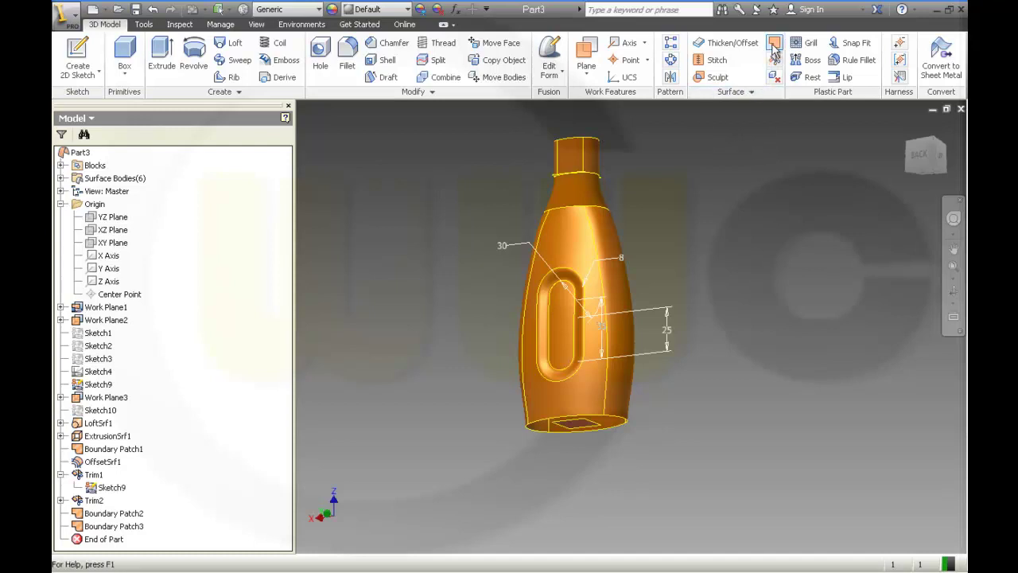
Close the bottle's open base with a flat boundary patch along its bottom edge loop, without tangency
{"action": "left_click", "coordinate": [592, 415]}
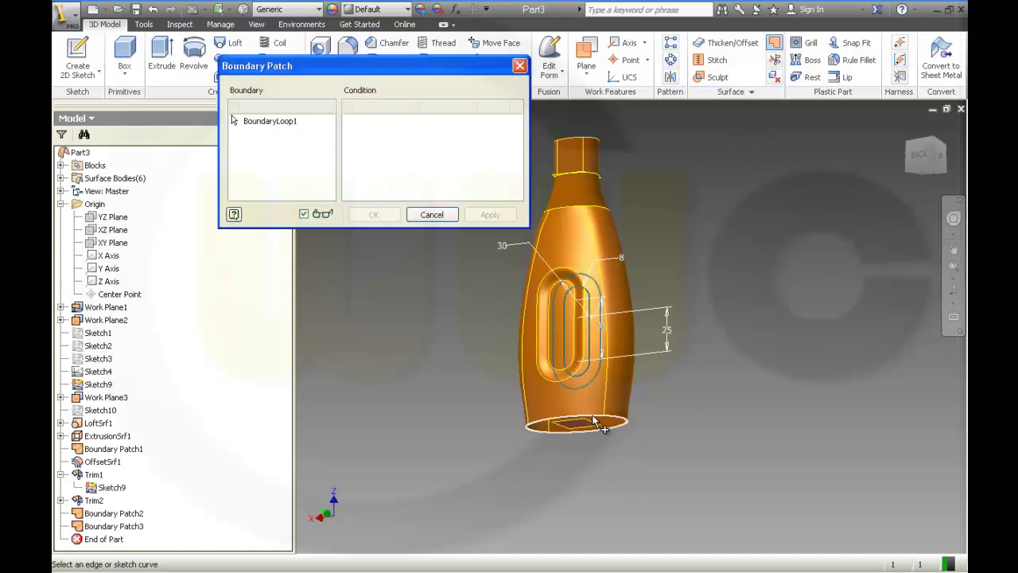
{"action": "left_click", "coordinate": [504, 123]}
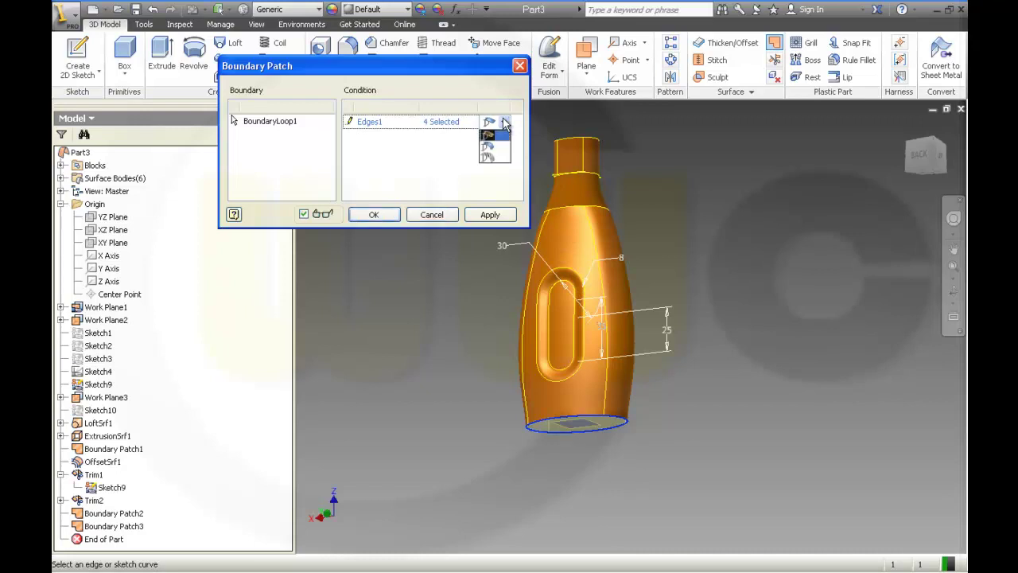
{"action": "left_click", "coordinate": [379, 221]}
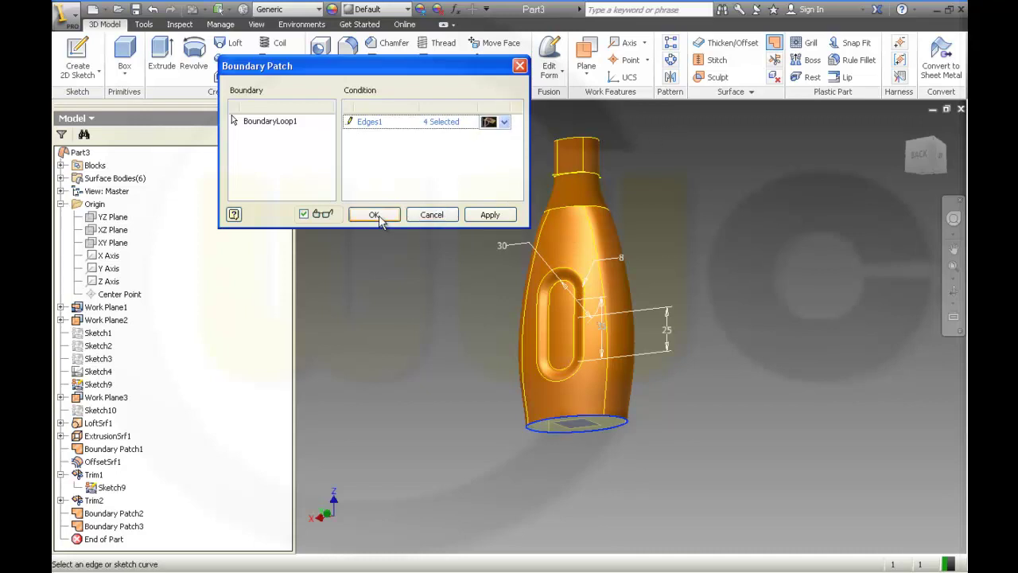
{"action": "left_click", "coordinate": [380, 216]}
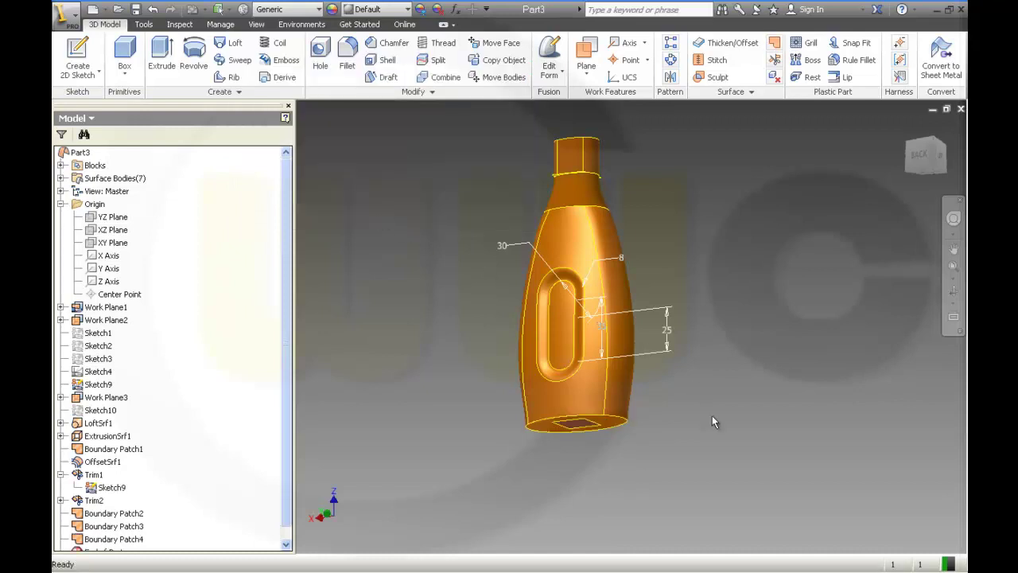
Stitch the extruded neck, the shoulder patch, the lofted body and the base patch into one surface
{"action": "middle_click_drag", "start_coordinate": [711, 415], "coordinate": [705, 390], "text": "shift"}
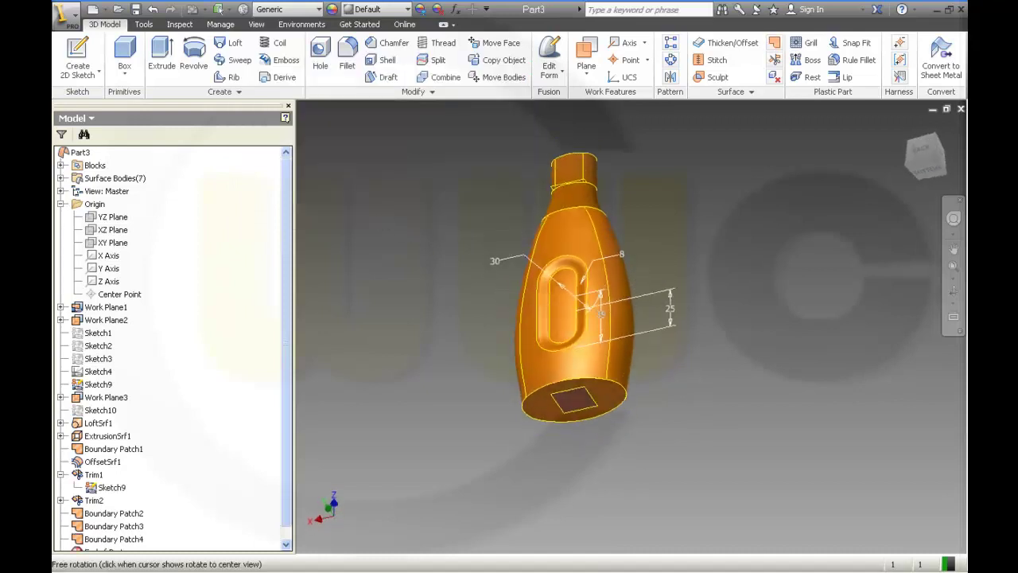
{"action": "middle_click_drag", "start_coordinate": [534, 288], "coordinate": [516, 329], "text": "shift"}
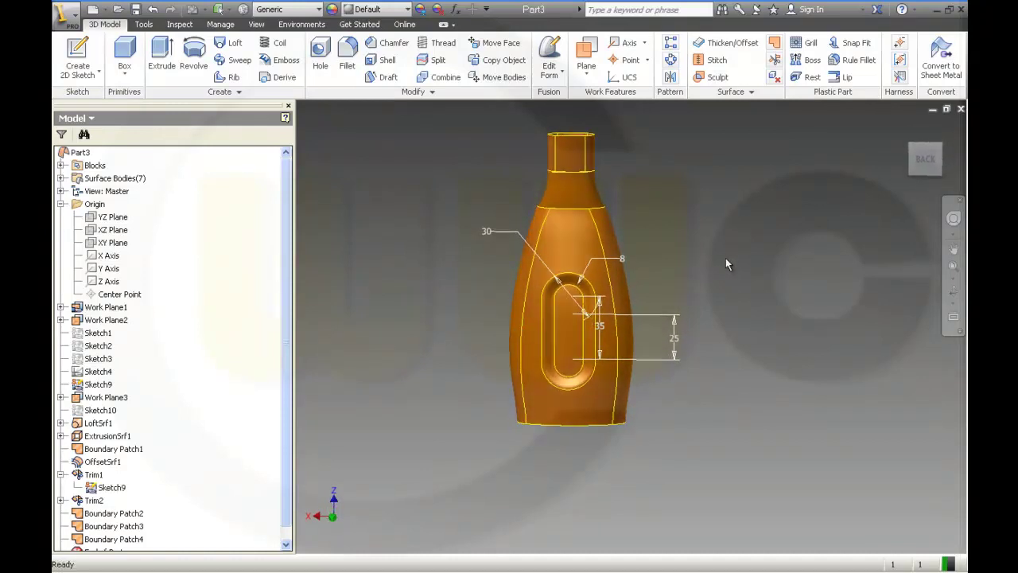
{"action": "middle_click_drag", "start_coordinate": [725, 257], "coordinate": [697, 290]}
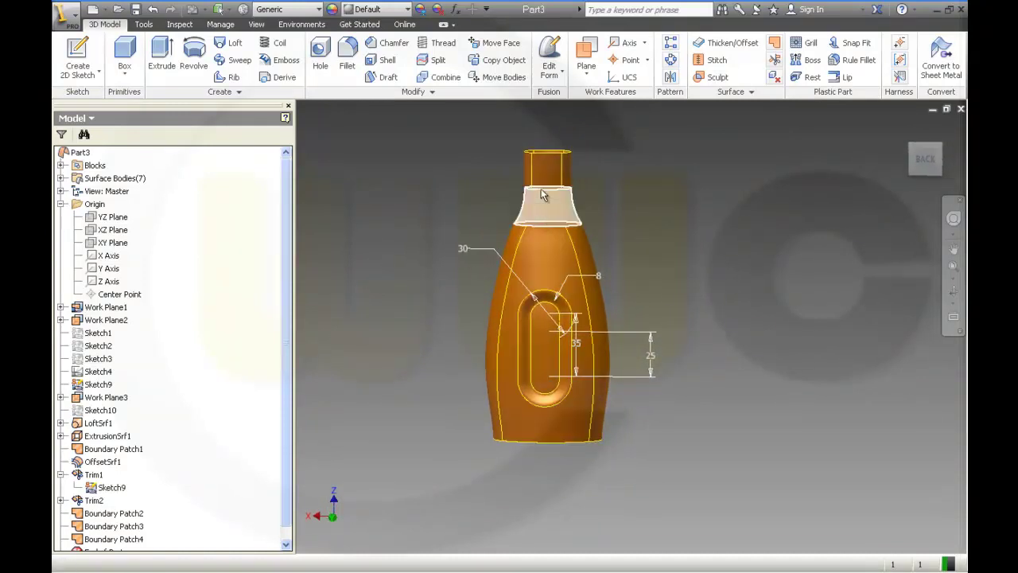
{"action": "left_click", "coordinate": [705, 60]}
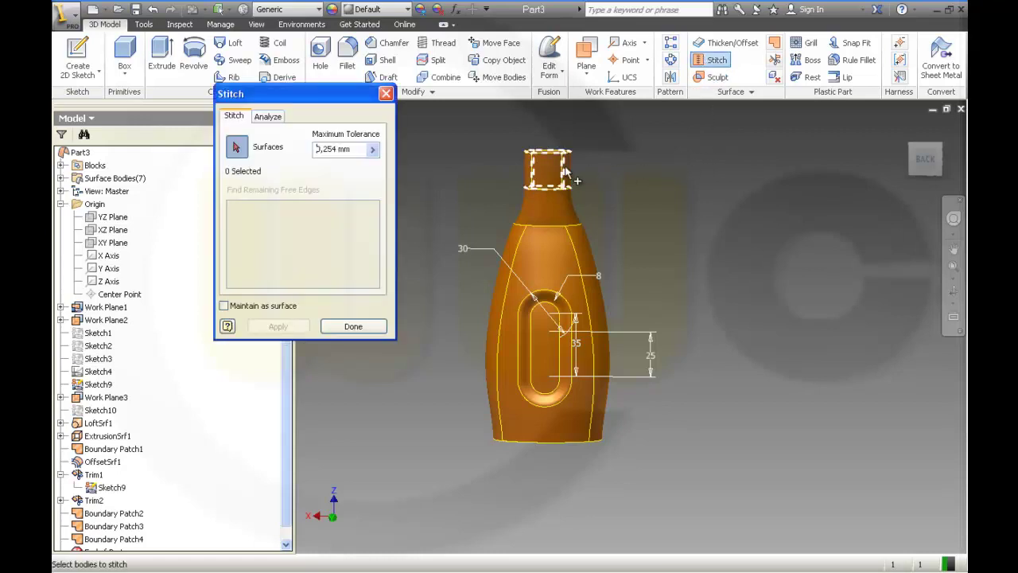
{"action": "left_click", "coordinate": [541, 179]}
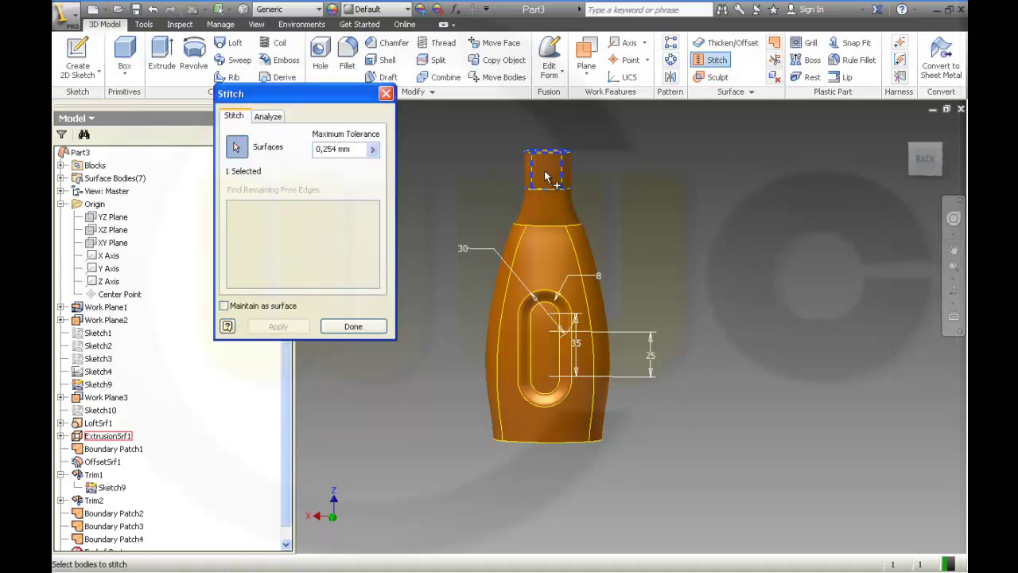
{"action": "left_click", "coordinate": [569, 215]}
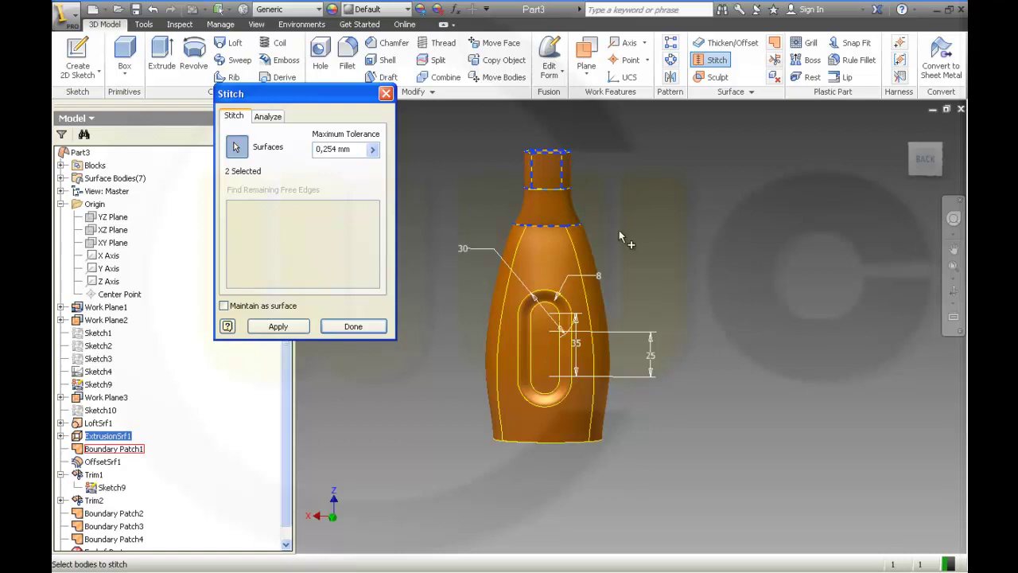
{"action": "left_click", "coordinate": [566, 259]}
{"action": "middle_click_drag", "start_coordinate": [680, 418], "coordinate": [625, 358], "text": "shift"}
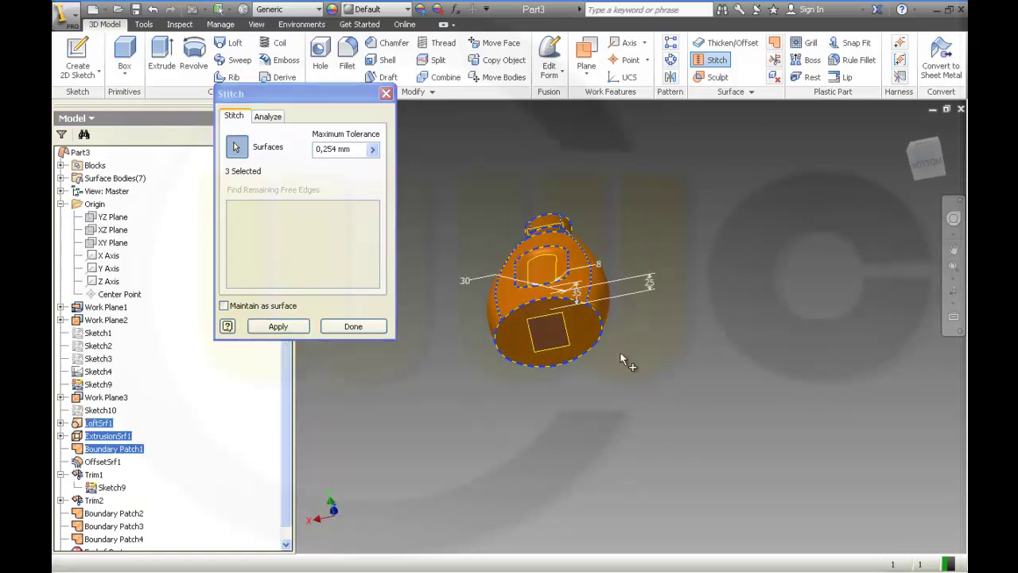
{"action": "left_click", "coordinate": [584, 338]}
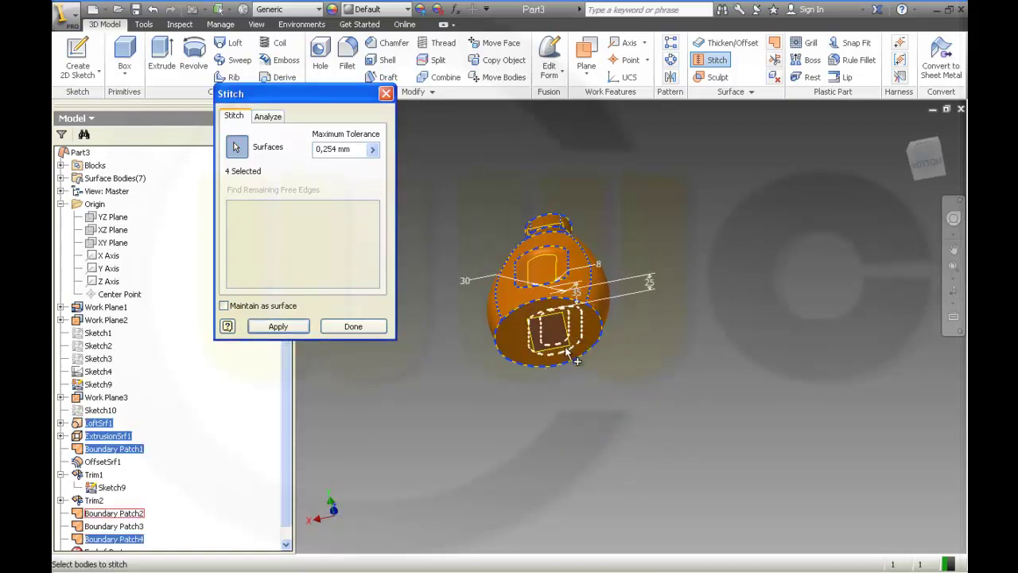
{"action": "left_click", "coordinate": [278, 330]}
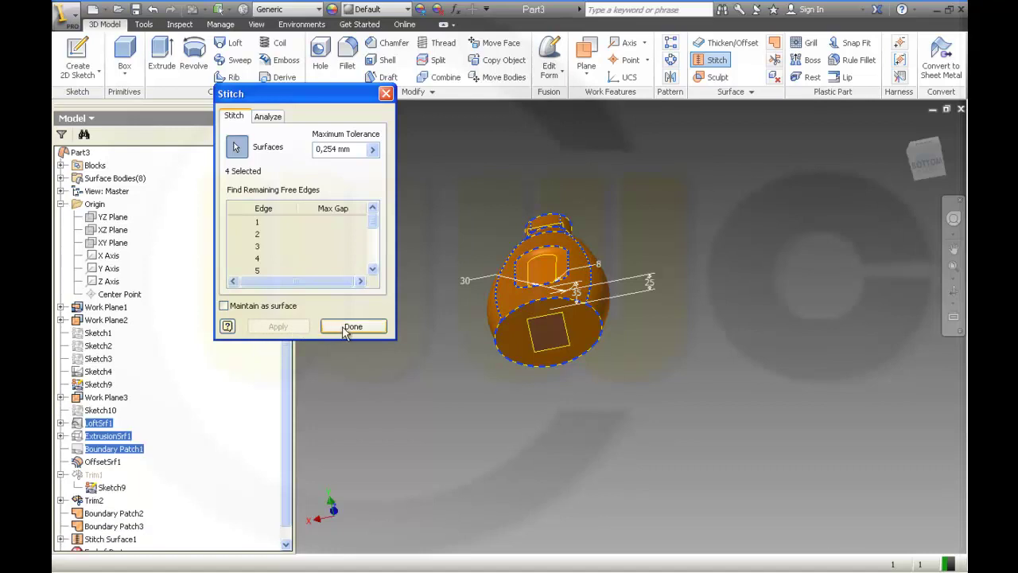
{"action": "left_click_drag", "start_coordinate": [372, 228], "coordinate": [373, 265]}
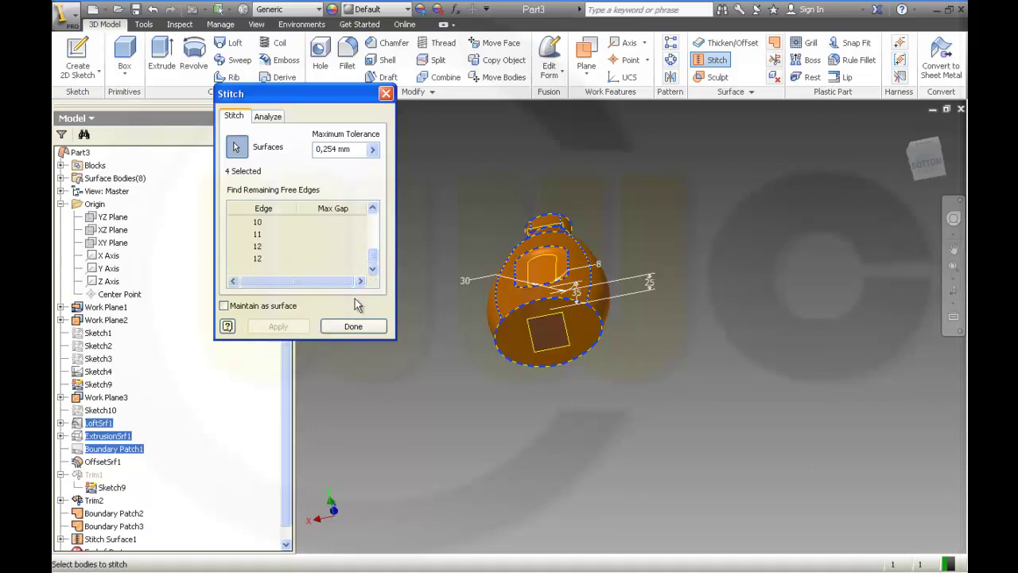
{"action": "left_click", "coordinate": [349, 326]}
{"action": "key", "text": "F5"}
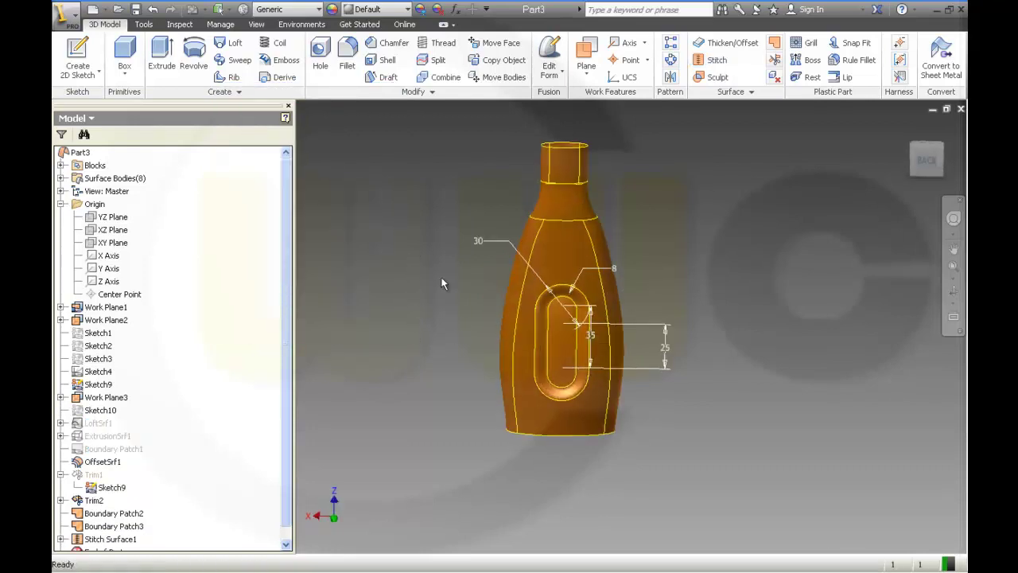
Fillet the edge loop around the bottle's base with a 5 mm constant radius
{"action": "middle_click_drag", "start_coordinate": [516, 261], "coordinate": [475, 267]}
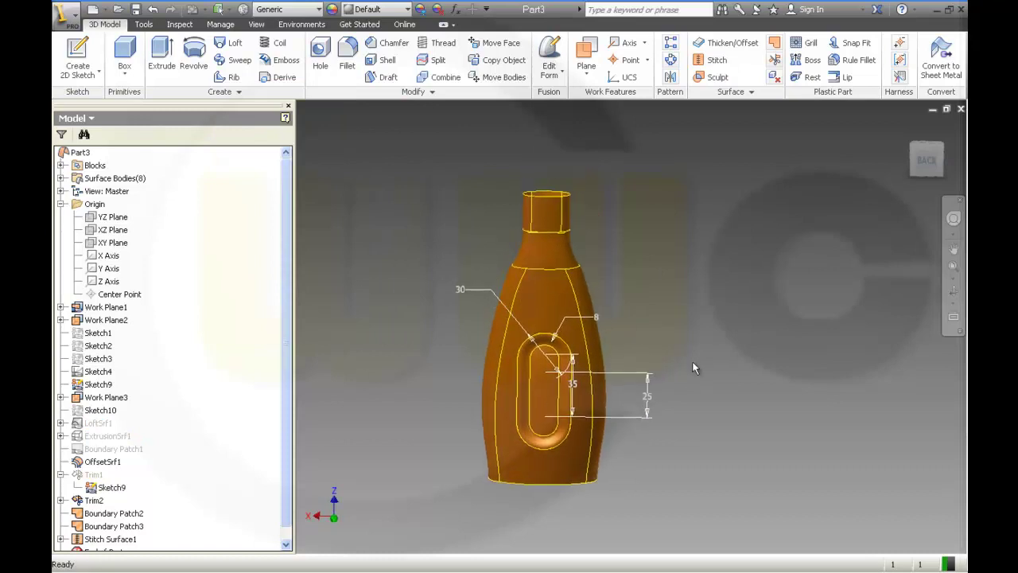
{"action": "middle_click_drag", "start_coordinate": [692, 362], "coordinate": [682, 335], "text": "shift"}
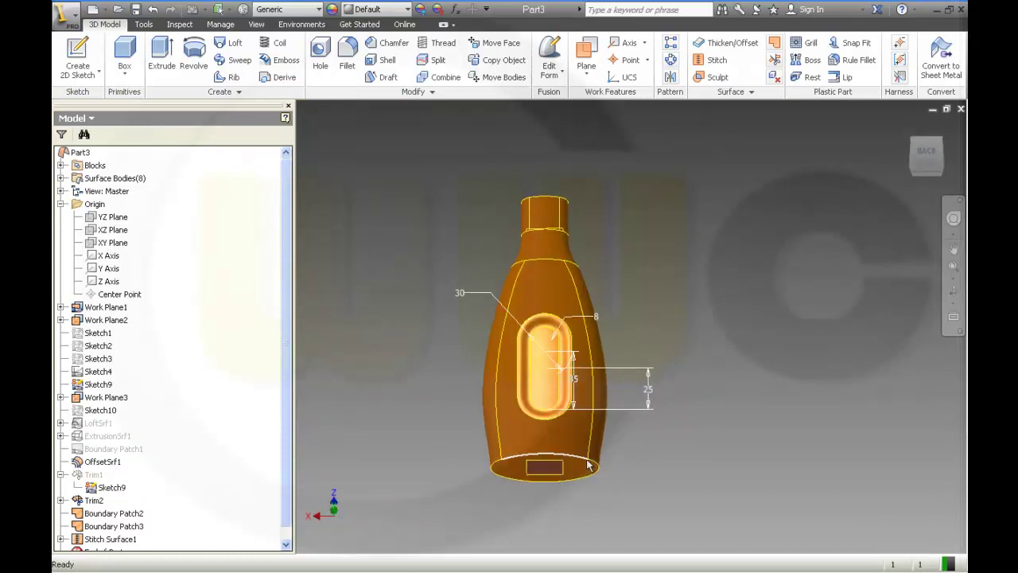
{"action": "left_click", "coordinate": [347, 58]}
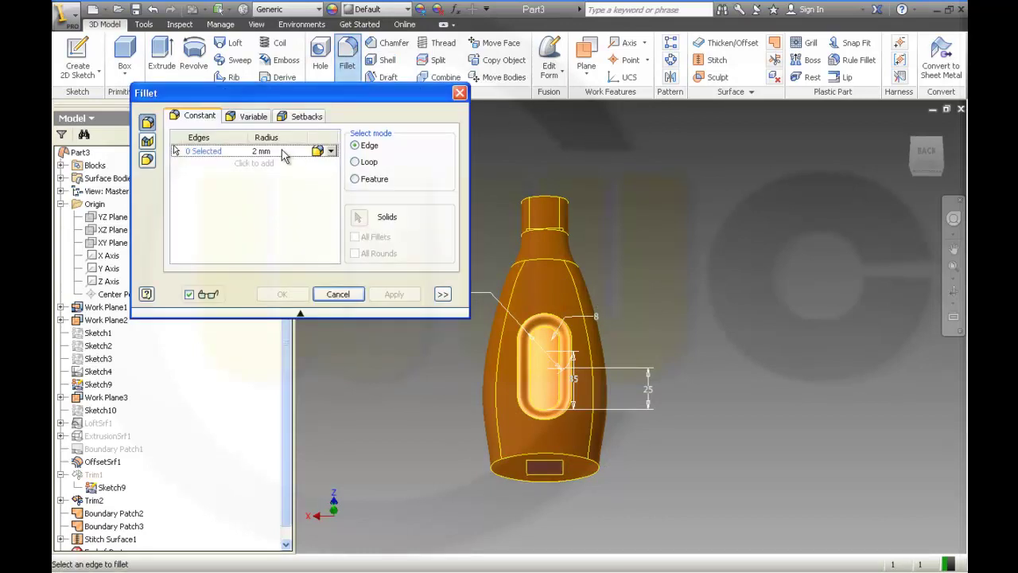
{"action": "left_click", "coordinate": [278, 150]}
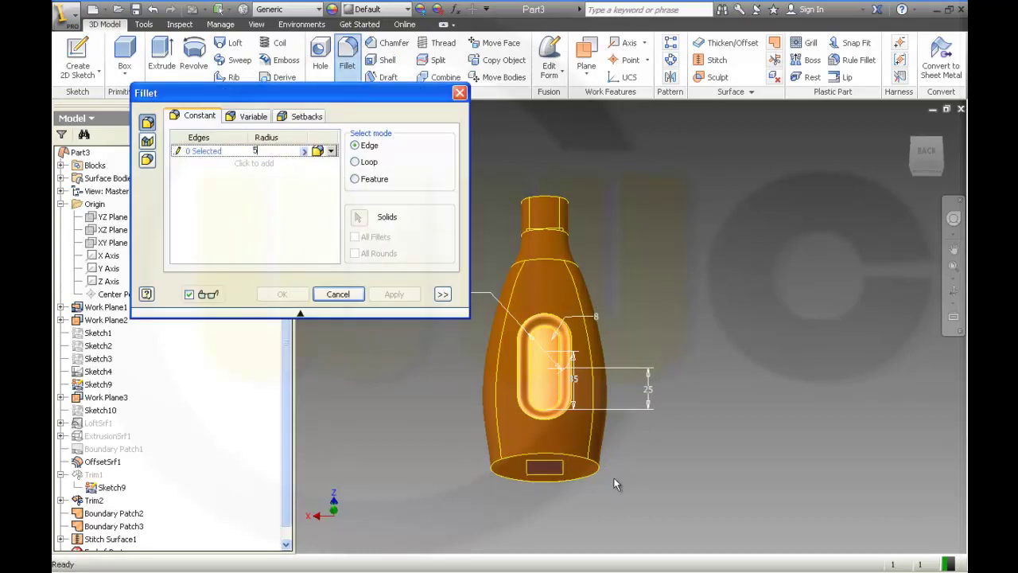
{"action": "left_click", "coordinate": [578, 465]}
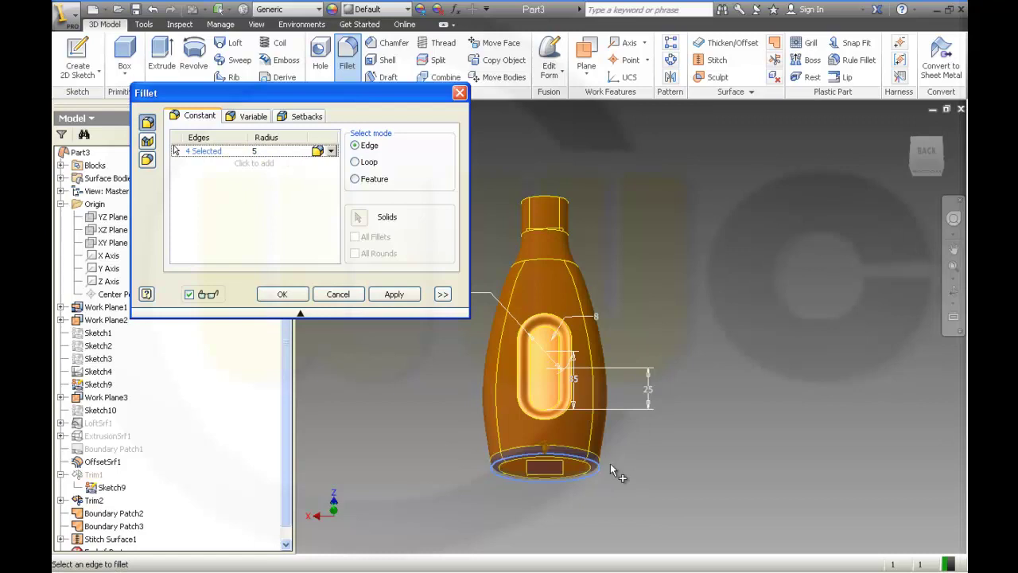
{"action": "key", "text": "Return"}
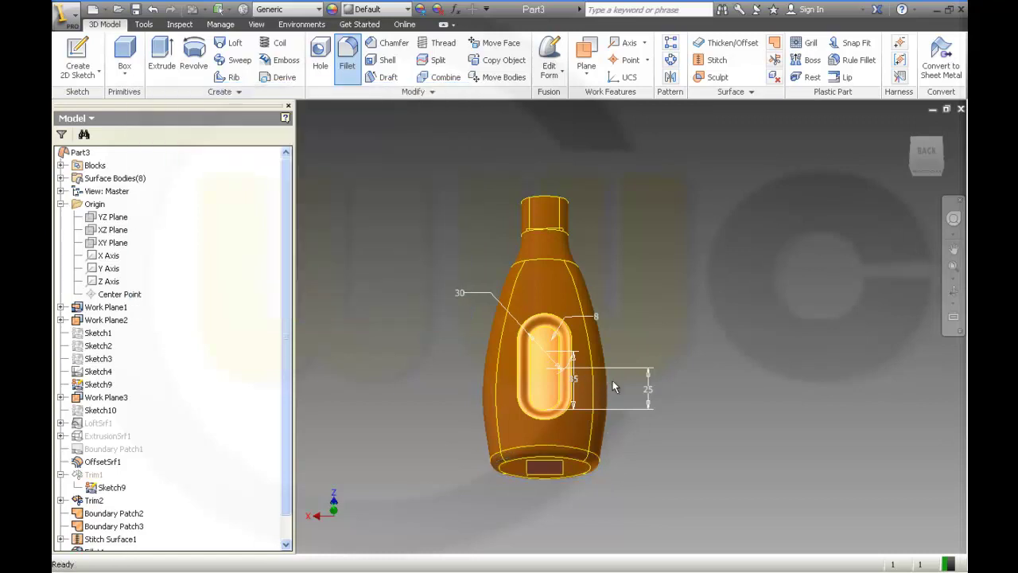
Edit the front slot's boundary patch so the edges of both its outer and inner loops use the tangent condition
{"action": "key", "text": "F4"}
{"action": "left_click_drag", "start_coordinate": [646, 341], "coordinate": [708, 322]}
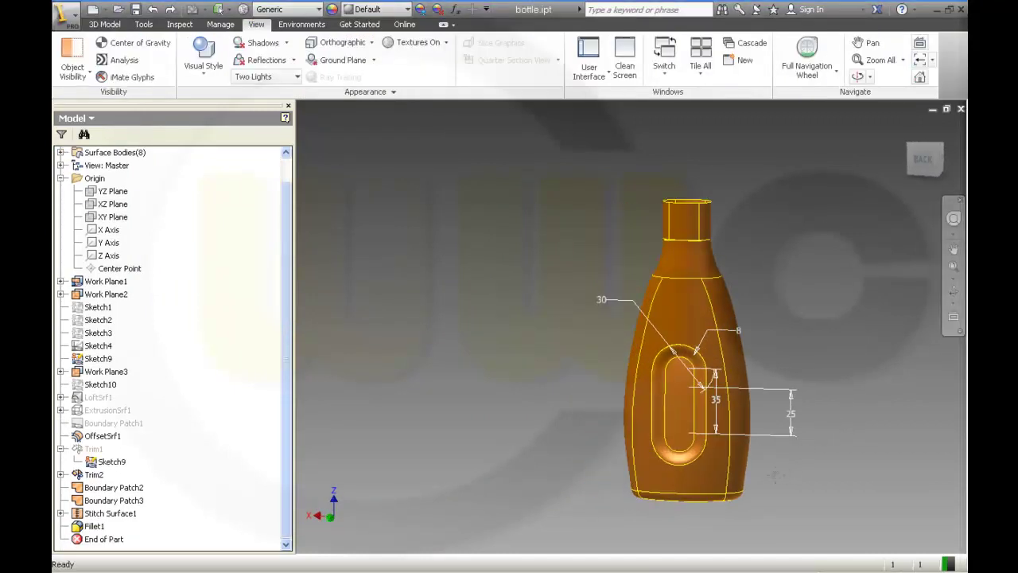
{"action": "middle_click_drag", "start_coordinate": [777, 474], "coordinate": [662, 451]}
{"action": "scroll", "coordinate": [679, 430], "scroll_direction": "up", "scroll_amount": 5}
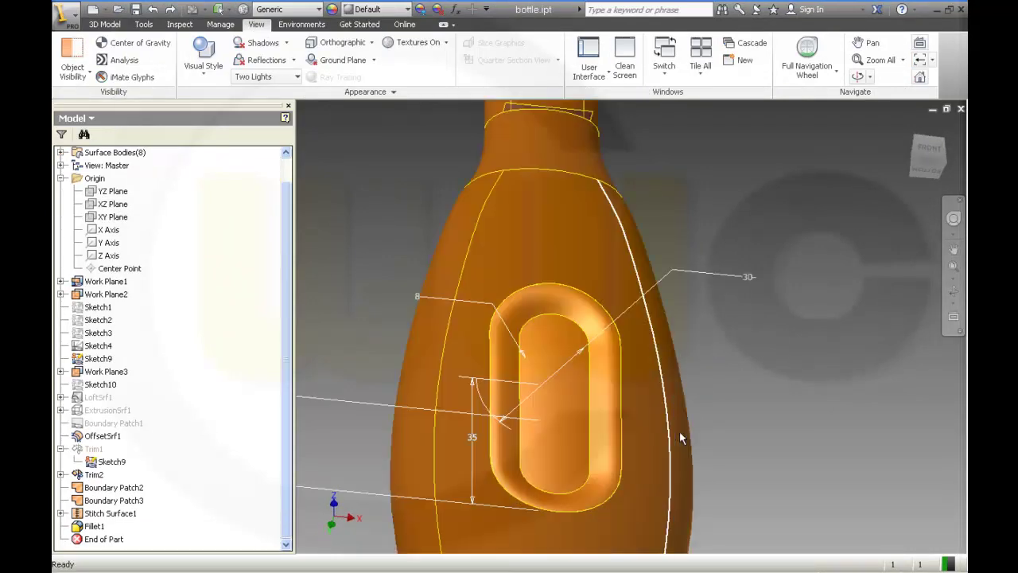
{"action": "middle_click_drag", "start_coordinate": [744, 436], "coordinate": [712, 382], "text": "shift"}
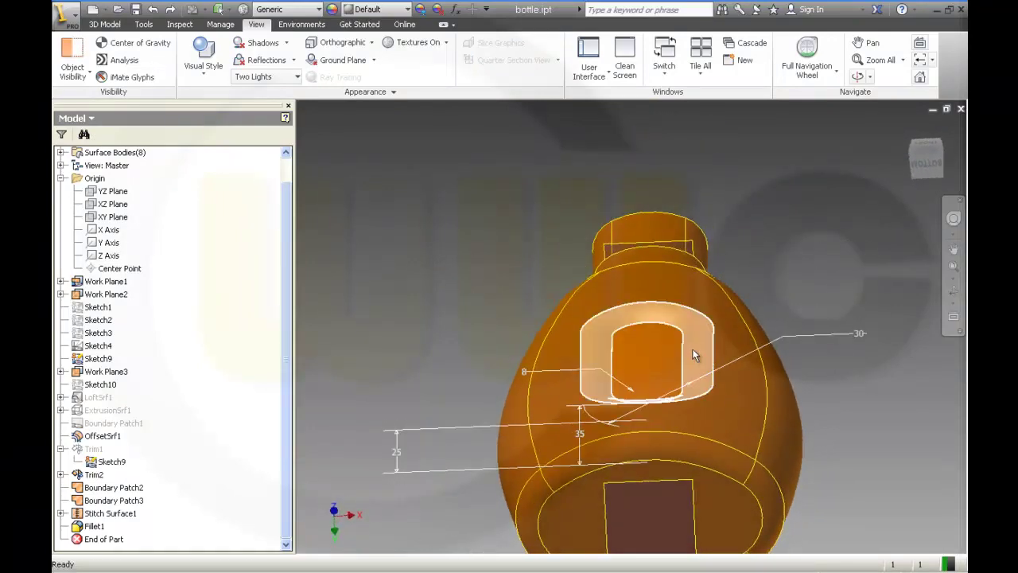
{"action": "double_click", "coordinate": [131, 493]}
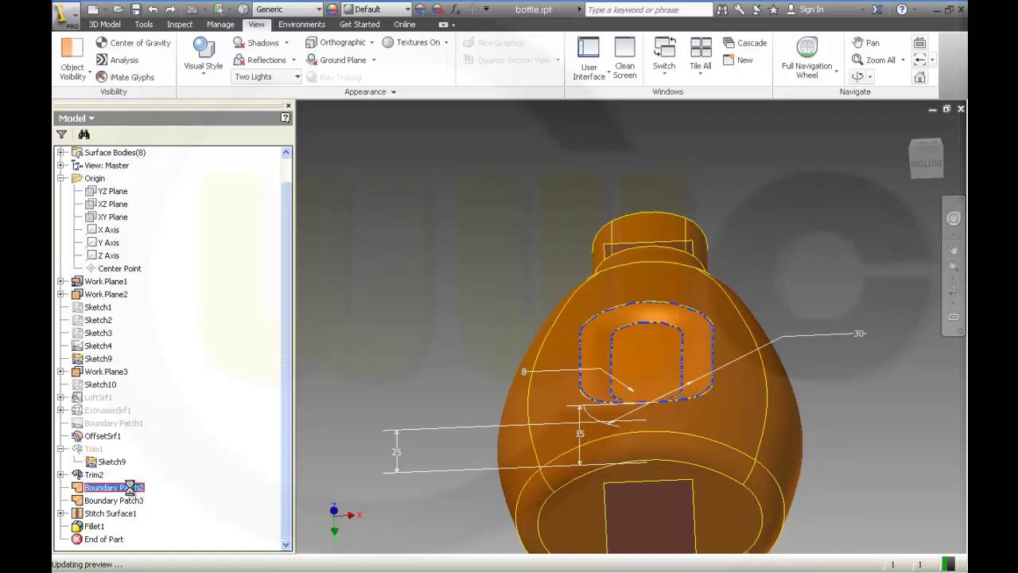
{"action": "left_click", "coordinate": [503, 124]}
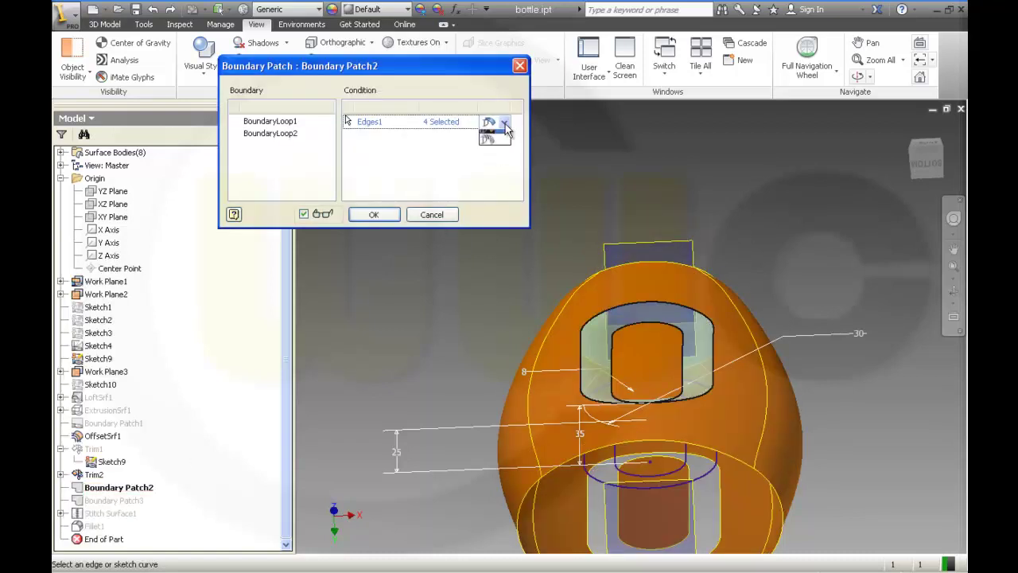
{"action": "left_click", "coordinate": [491, 146]}
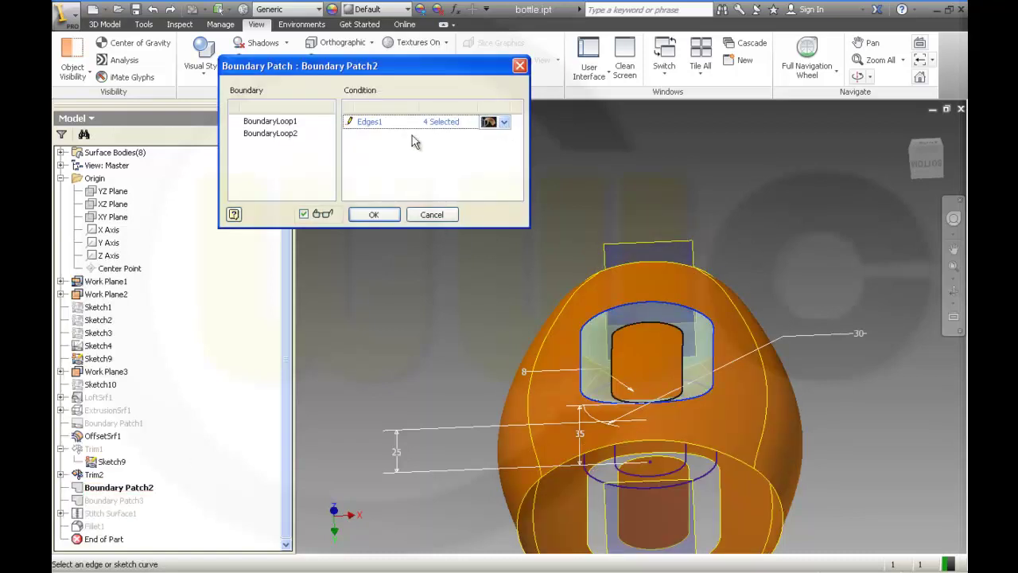
{"action": "left_click", "coordinate": [288, 137]}
{"action": "left_click", "coordinate": [504, 123]}
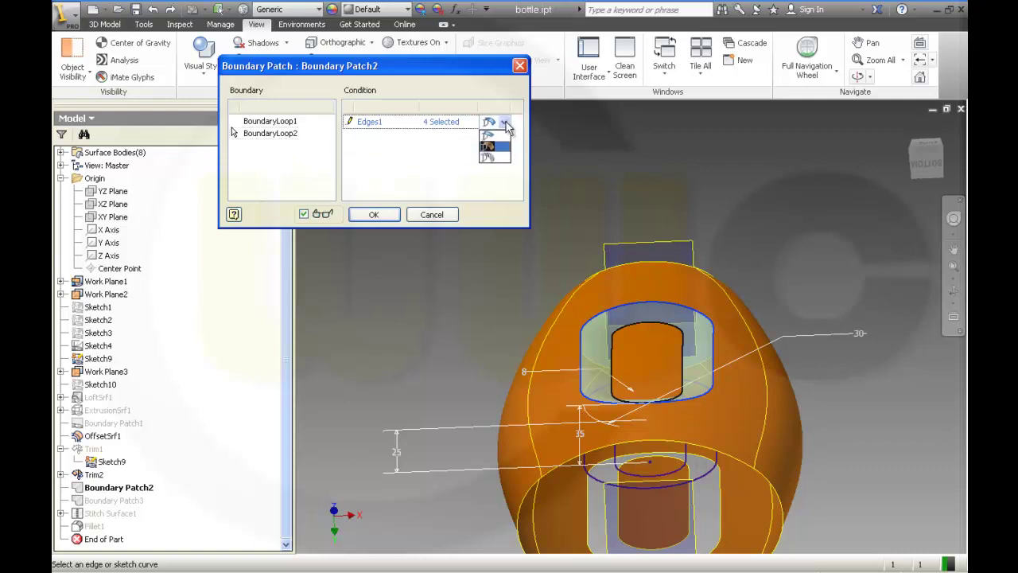
{"action": "left_click", "coordinate": [492, 147]}
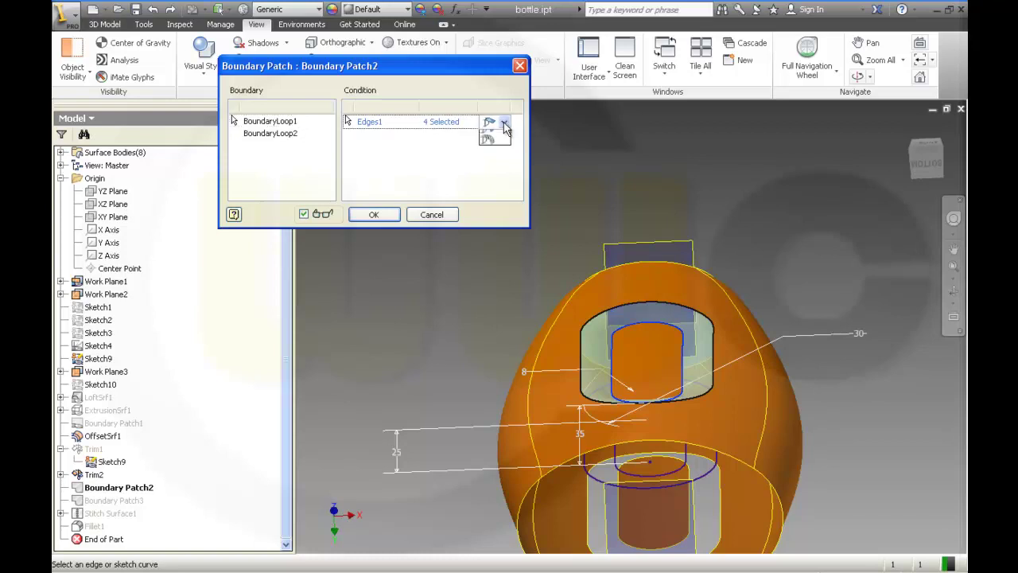
{"action": "left_click", "coordinate": [504, 123]}
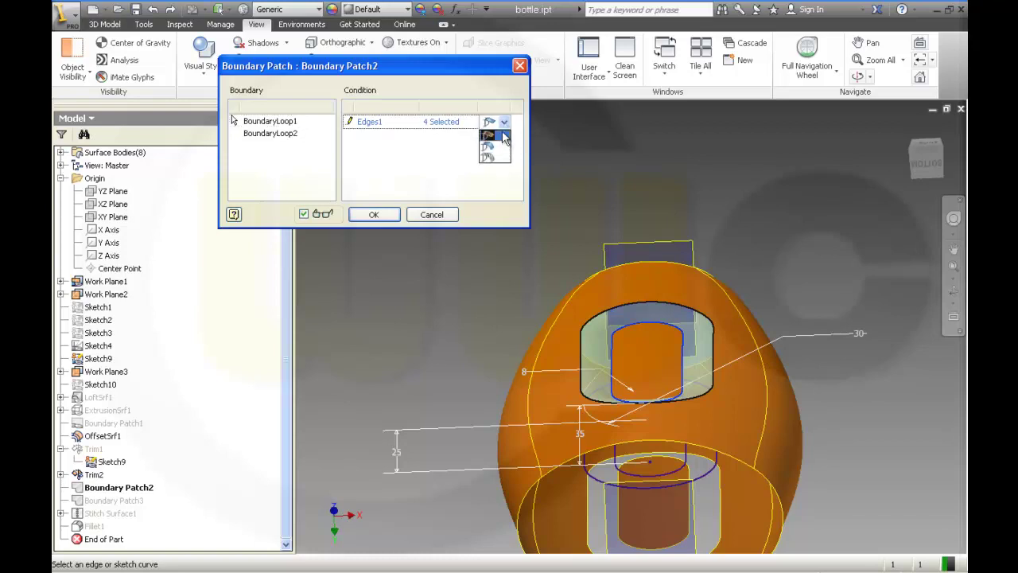
{"action": "left_click", "coordinate": [501, 136]}
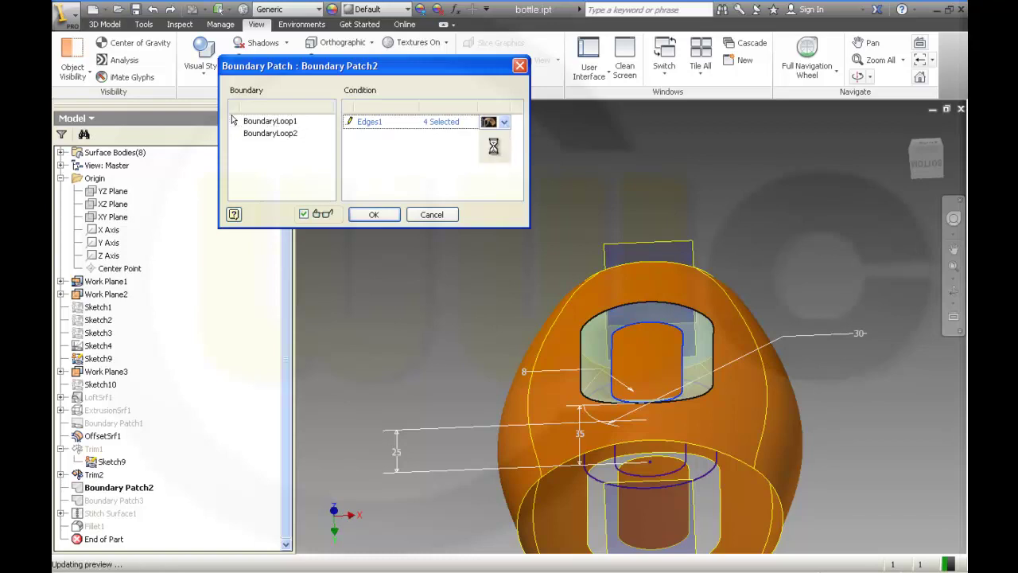
{"action": "left_click", "coordinate": [381, 216]}
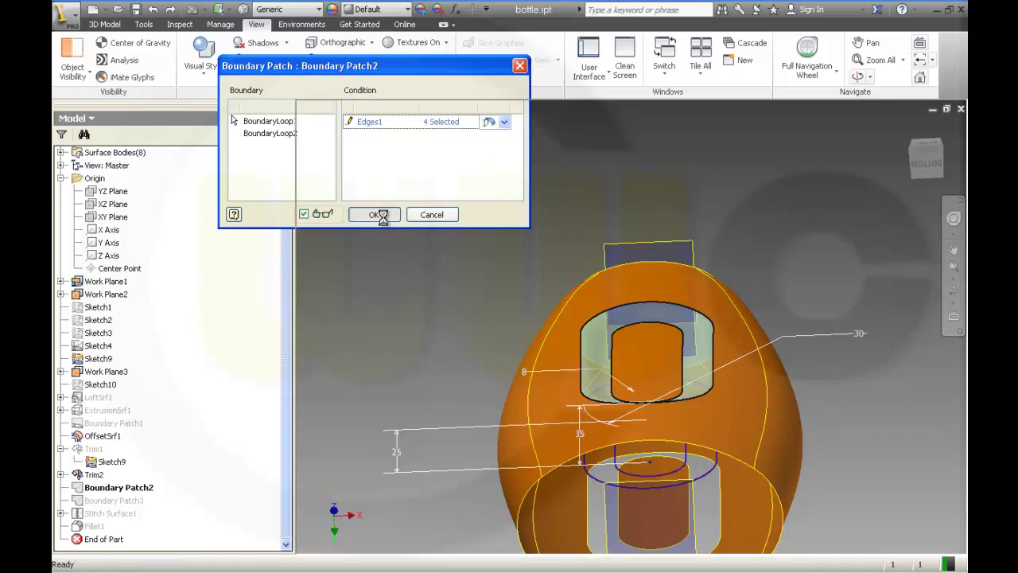
{"action": "middle_click_drag", "start_coordinate": [725, 288], "coordinate": [732, 339], "text": "shift"}
{"action": "scroll", "coordinate": [734, 261], "scroll_direction": "up", "scroll_amount": 5}
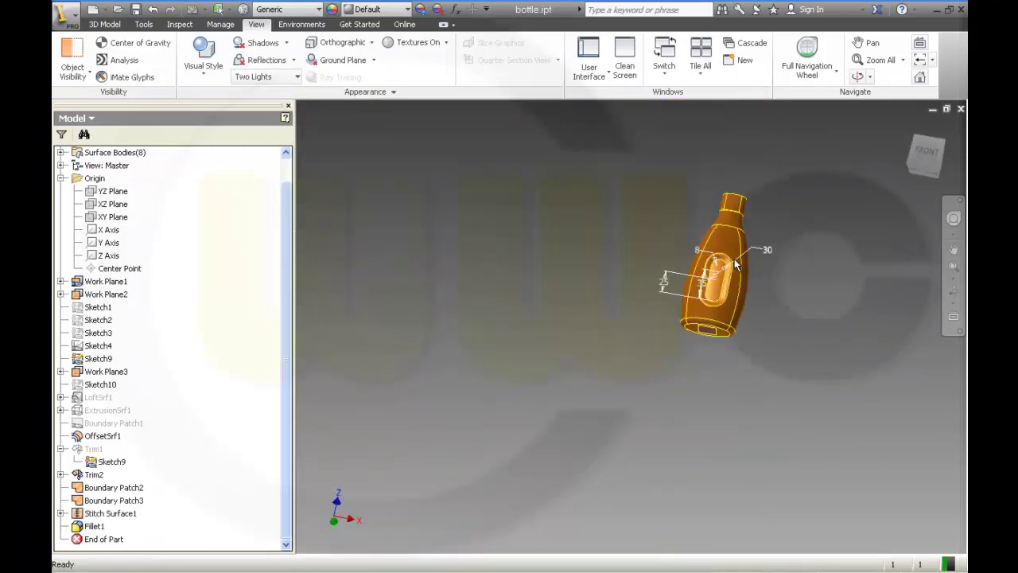
{"action": "scroll", "coordinate": [727, 246], "scroll_direction": "down", "scroll_amount": 2}
{"action": "middle_click_drag", "start_coordinate": [720, 210], "coordinate": [683, 237]}
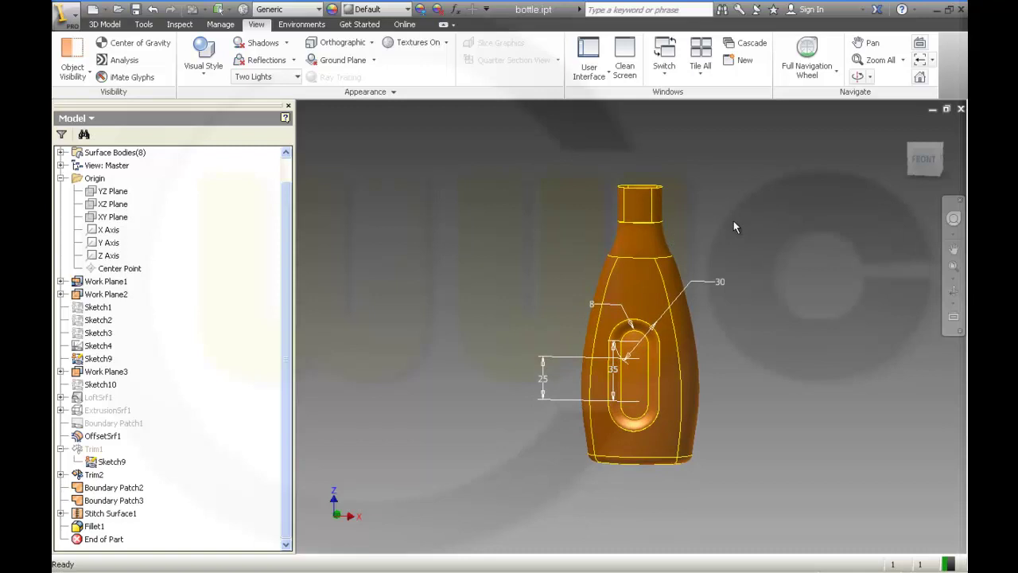